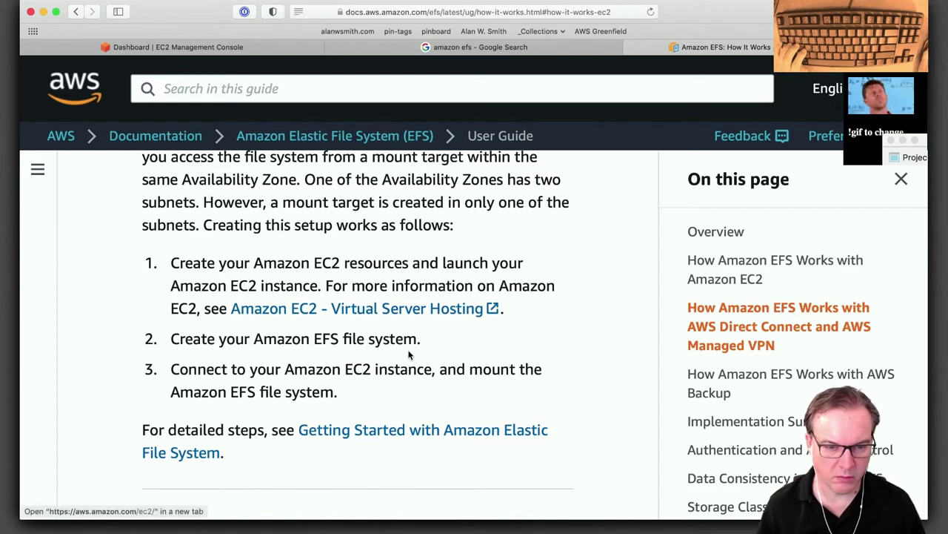
Highlight 'EFS file system.' in step 2, then open the Getting Started with Amazon EFS guide in a new tab.
left_click_drag(423, 343, 310, 335)
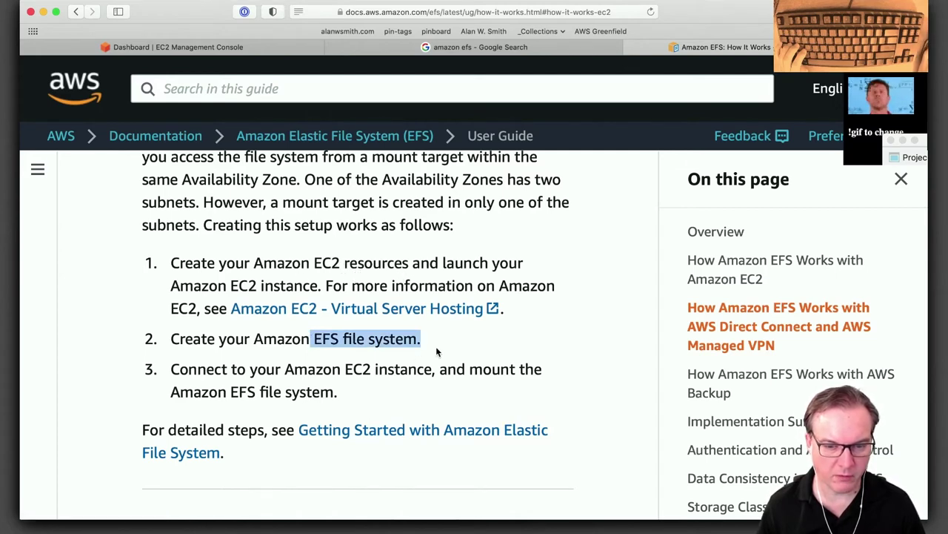
scroll(437, 334, "down", 2)
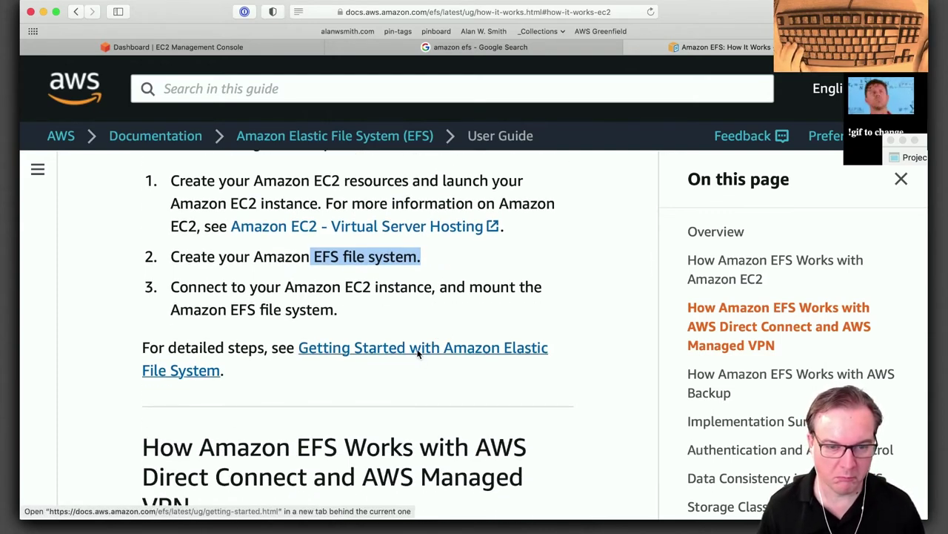
left_click(419, 354, "super")
left_click(745, 46)
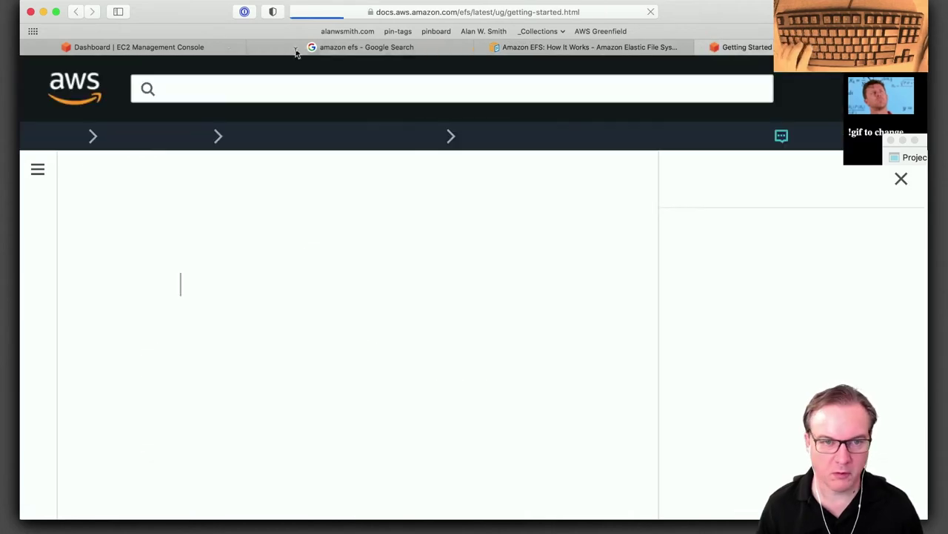
Show the running EC2 instances list and enlarge it above the details panel.
left_click(139, 47)
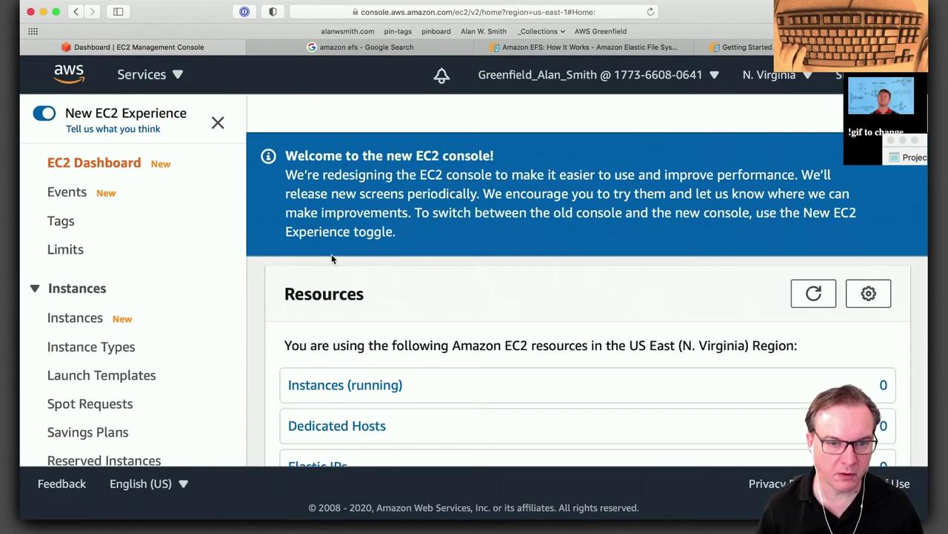
left_click(330, 385)
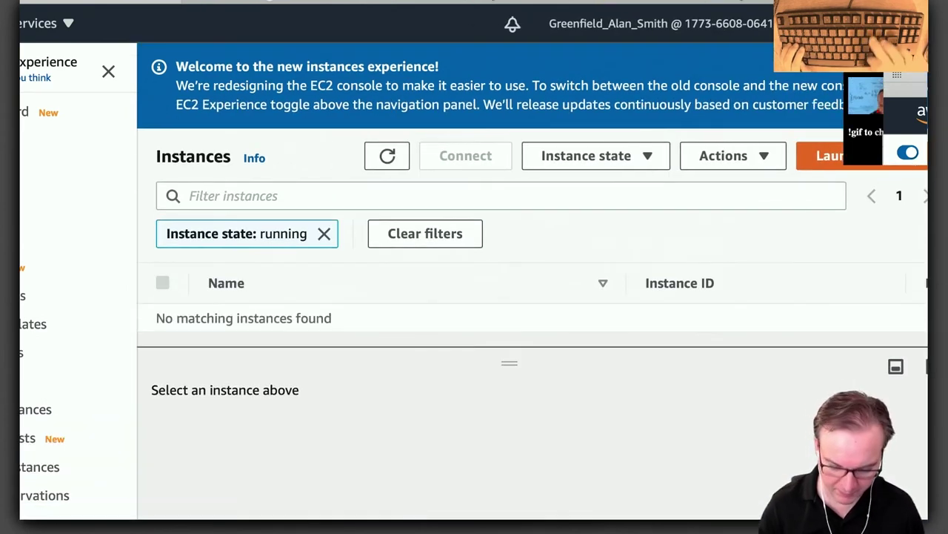
key("ctrl+minus")
key("ctrl+minus")
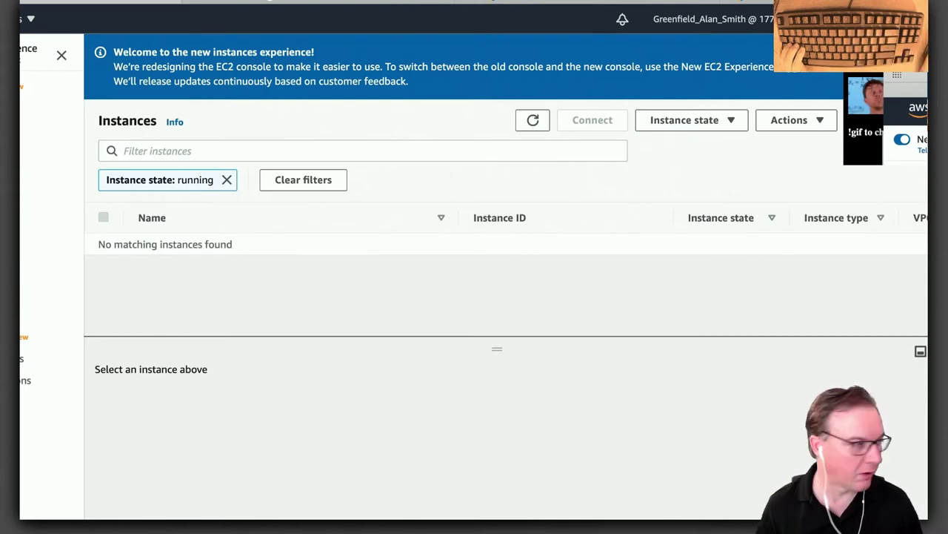
key("ctrl+super+f")
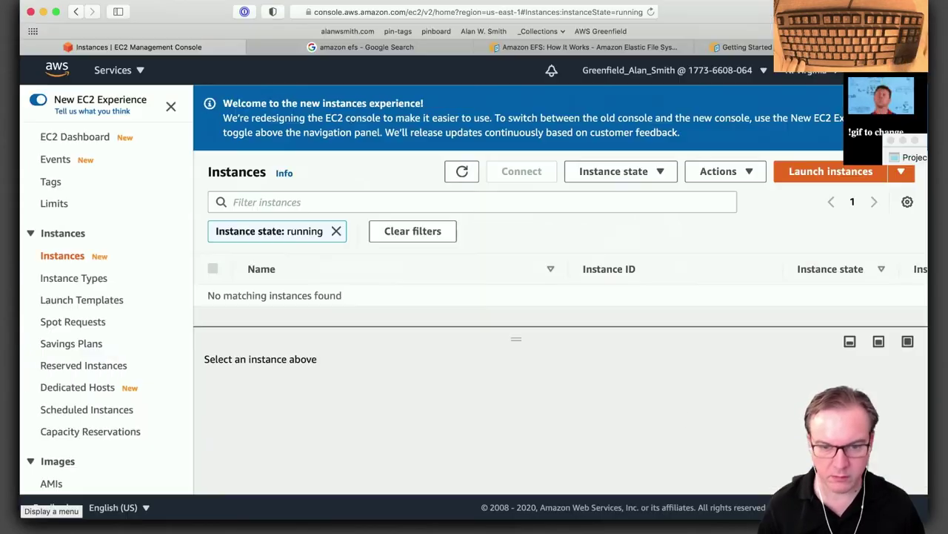
left_click_drag(524, 334, 529, 378)
Start a new instance launch with the Amazon Linux 2 AMI and t2.micro instance type.
left_click(838, 175)
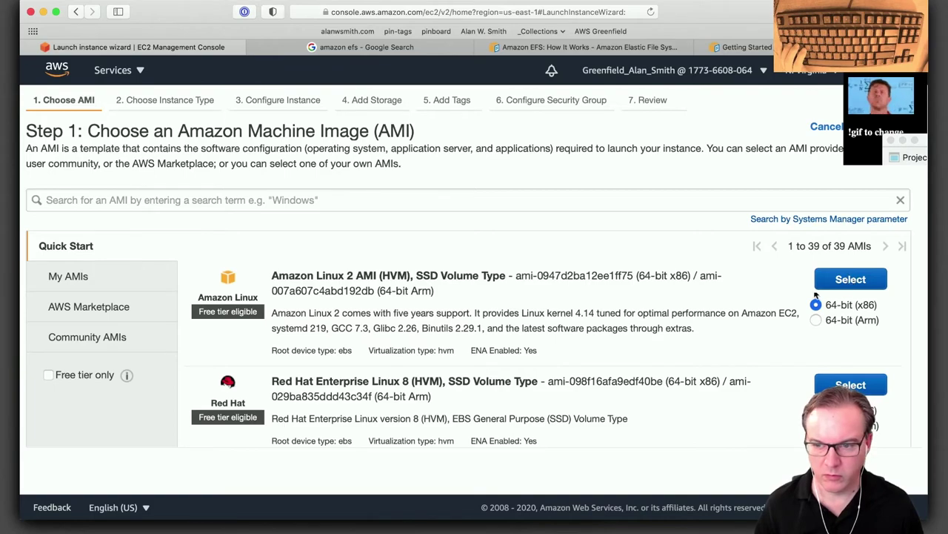
scroll(647, 358, "down", 10)
scroll(645, 363, "down", 5)
scroll(638, 374, "up", 4)
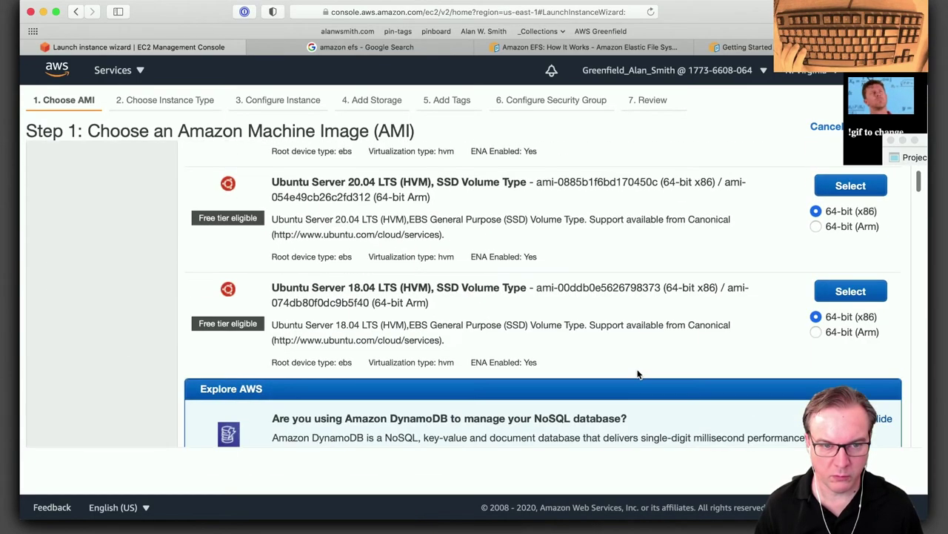
scroll(638, 374, "down", 4)
scroll(638, 374, "up", 15)
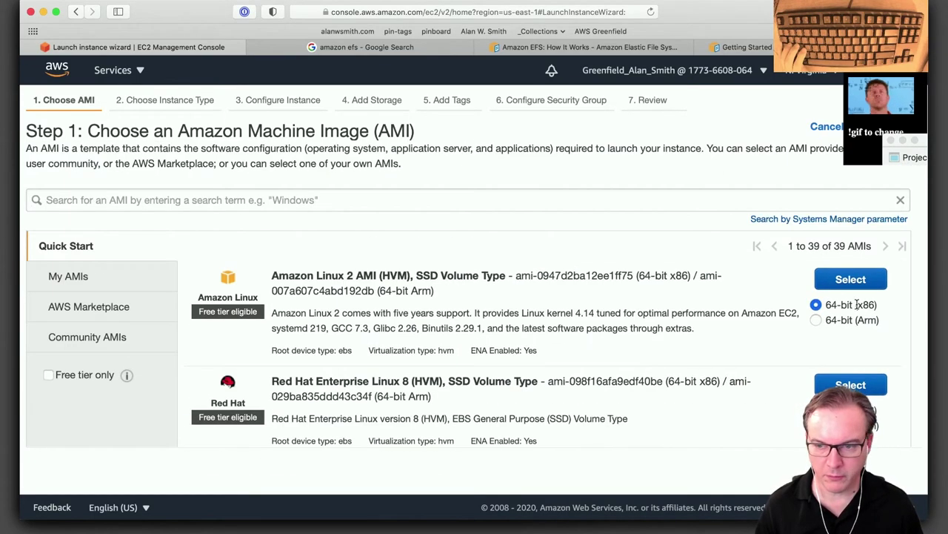
left_click(852, 280)
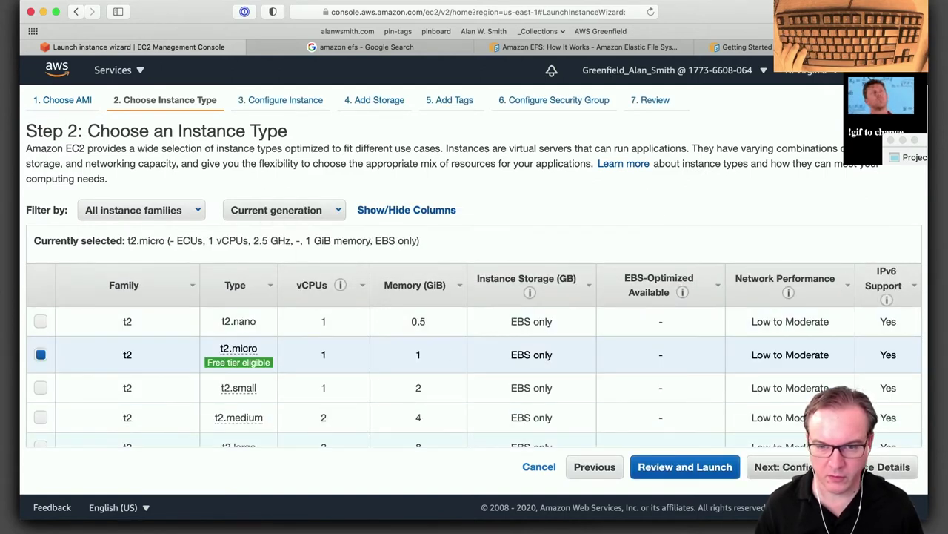
left_click(784, 466)
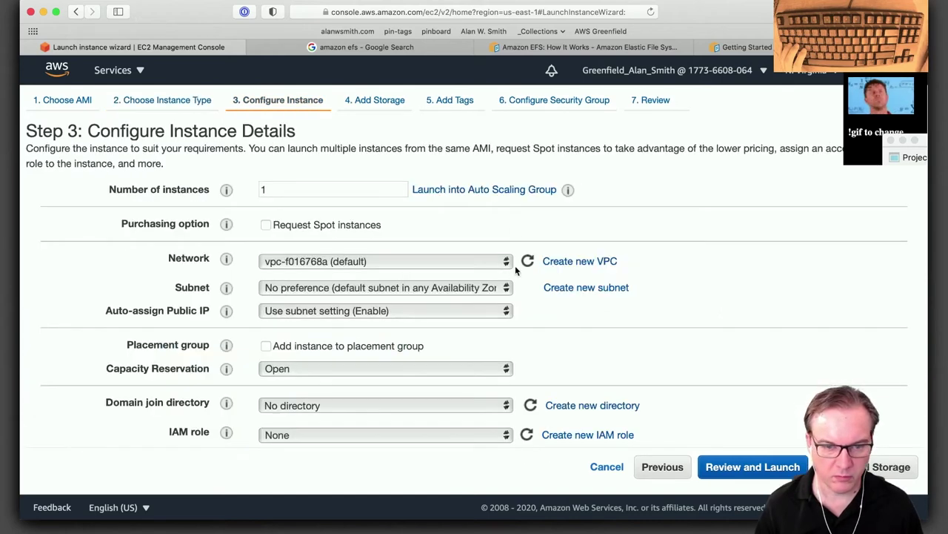
Disable Auto-assign Public IP, keeping no subnet preference and the default VPC network.
left_click(349, 310)
left_click(382, 340)
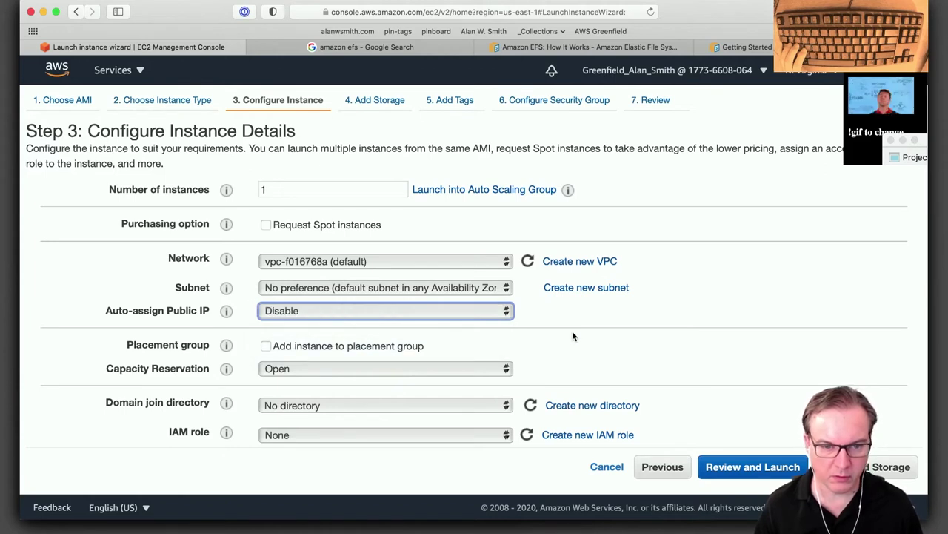
left_click(498, 291)
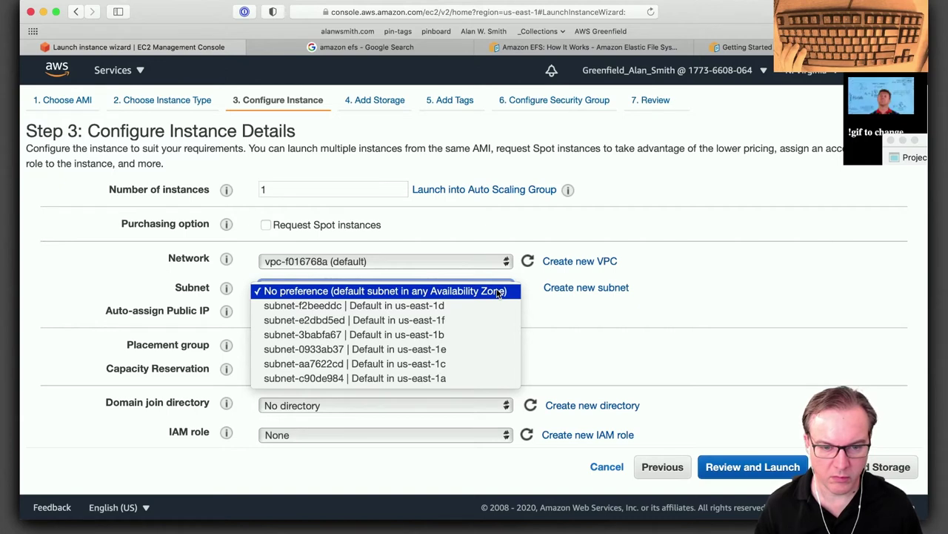
left_click(498, 291)
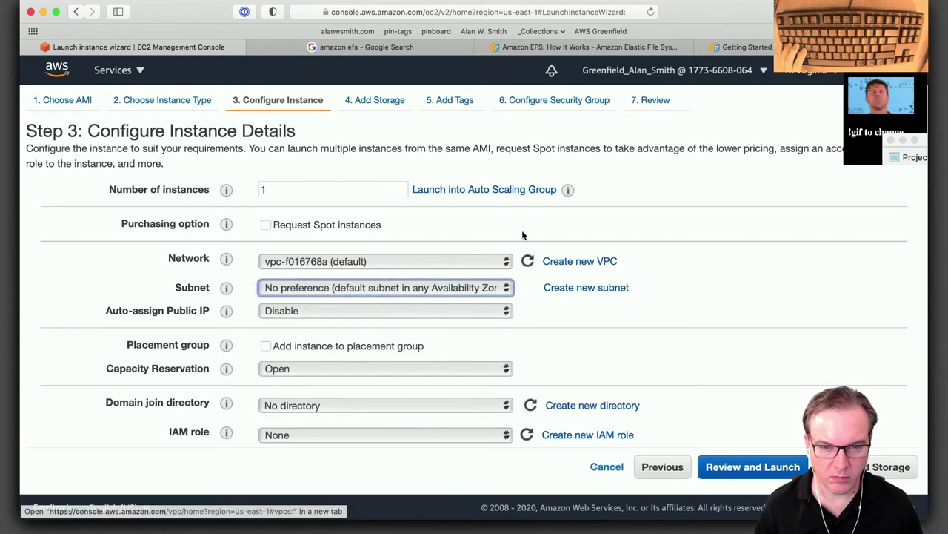
left_click(487, 260)
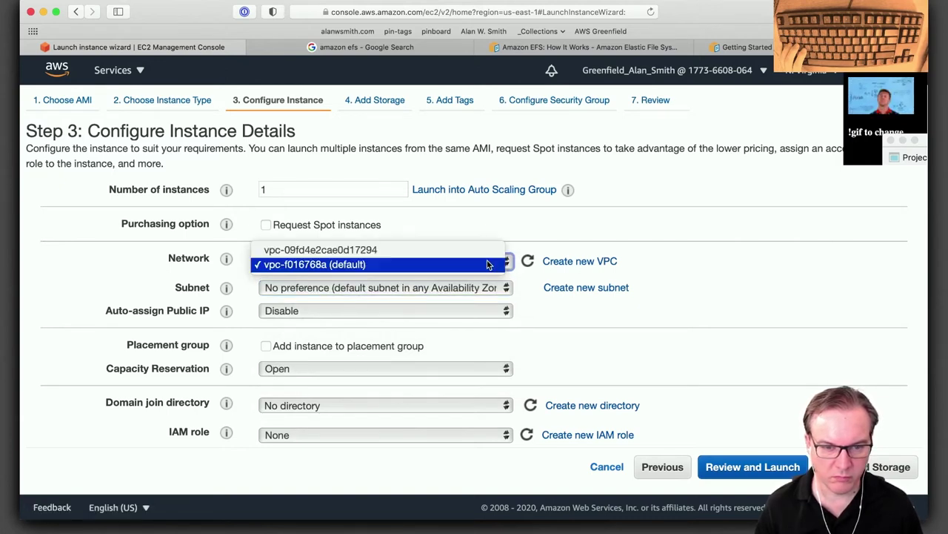
left_click(489, 265)
scroll(719, 333, "down", 2)
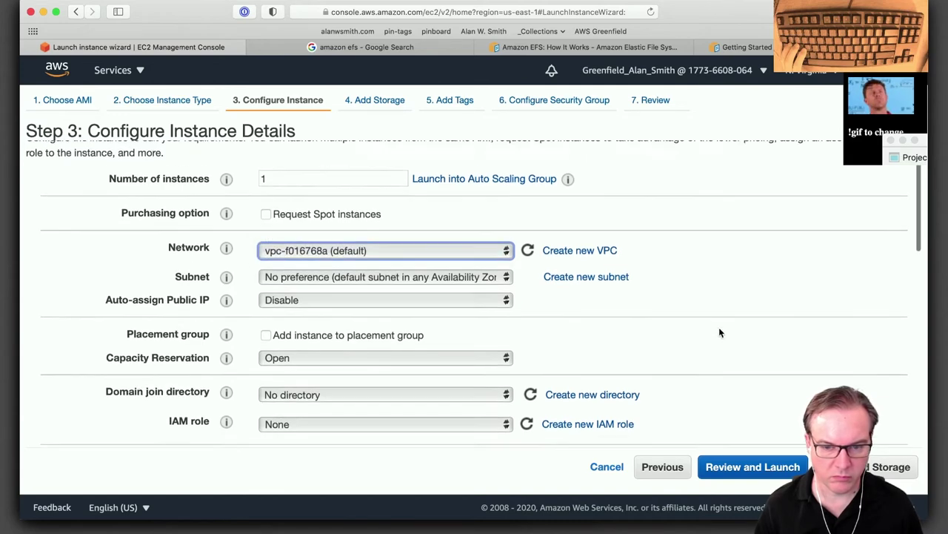
scroll(718, 331, "down", 5)
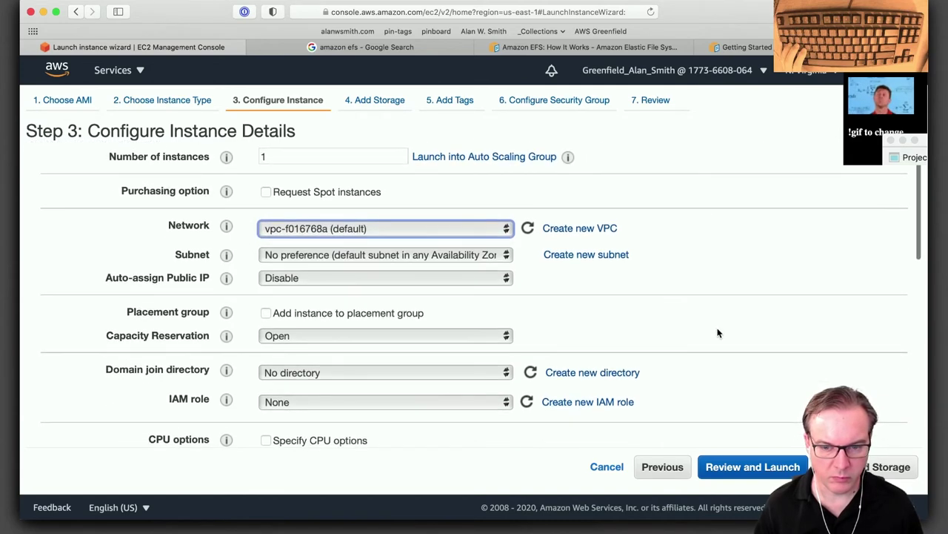
scroll(717, 332, "down", 10)
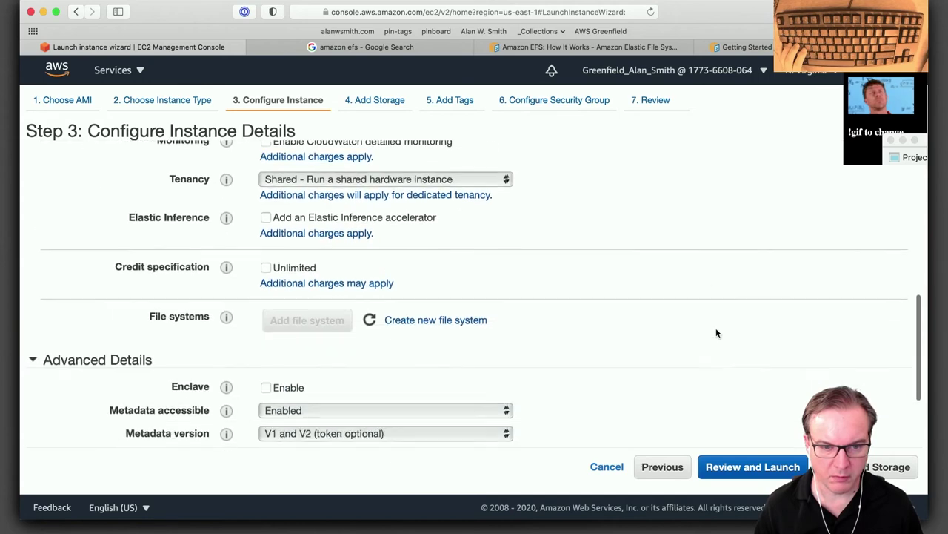
left_click(749, 47)
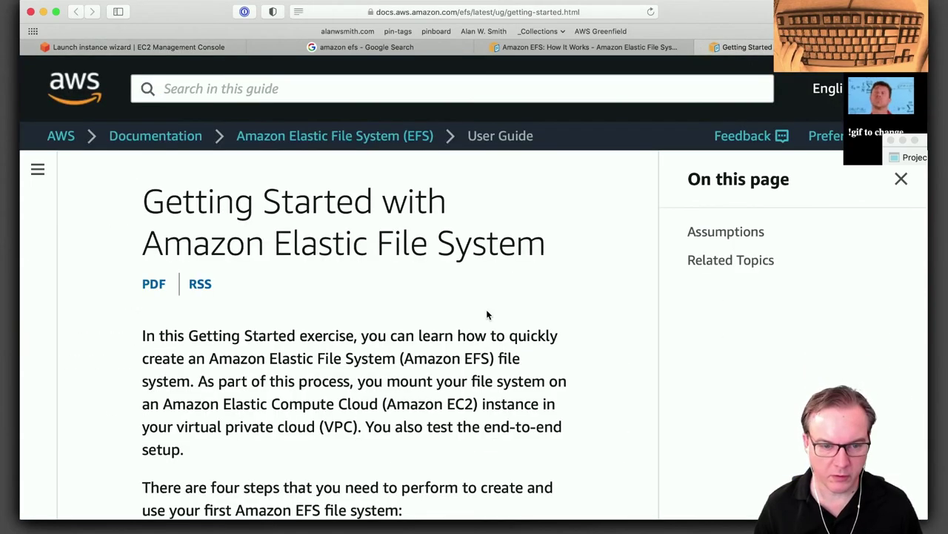
Scroll the Getting Started page and go to 'Step 1: Create Your File System'.
scroll(470, 352, "down", 10)
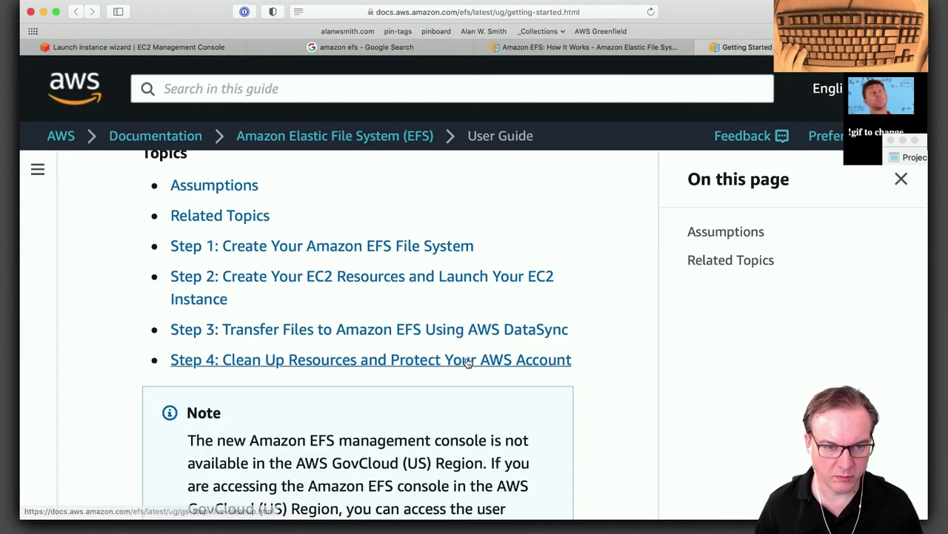
scroll(462, 365, "down", 1)
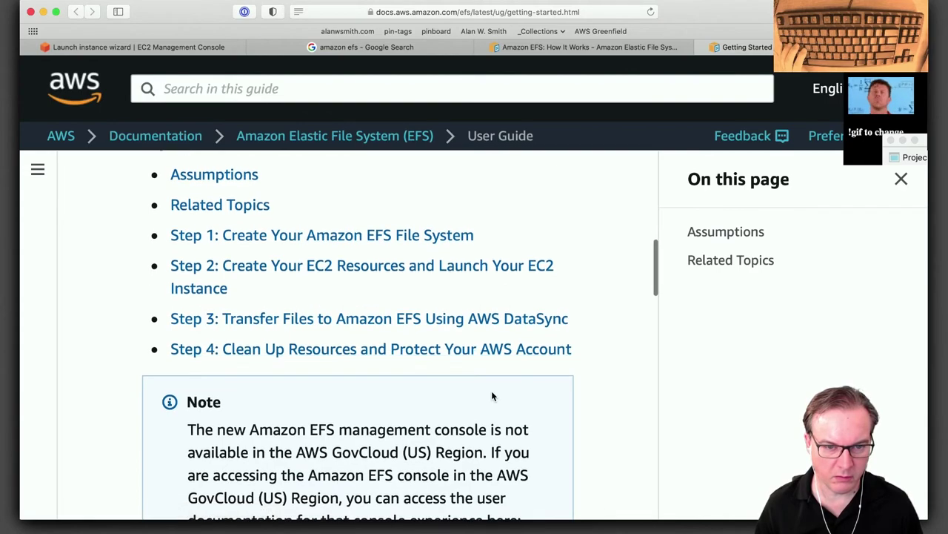
scroll(491, 391, "down", 1)
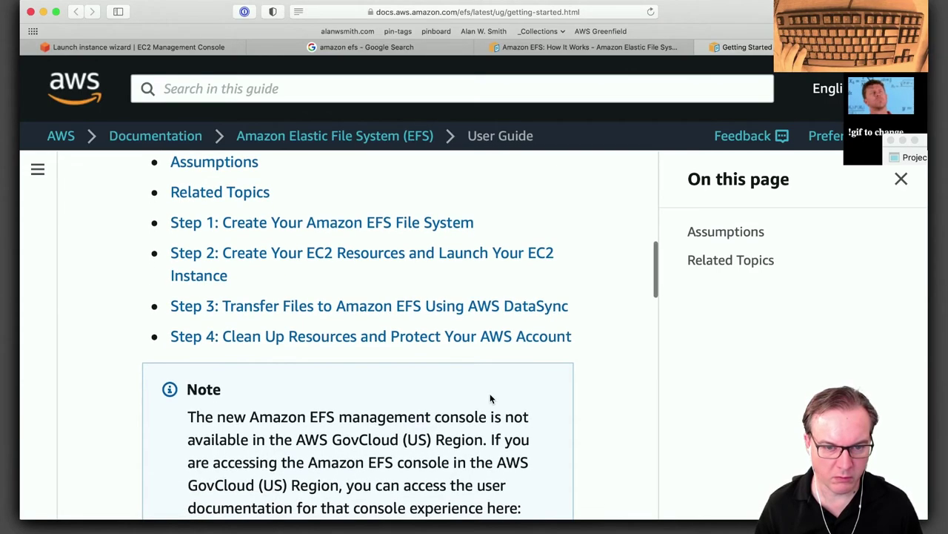
scroll(489, 396, "down", 15)
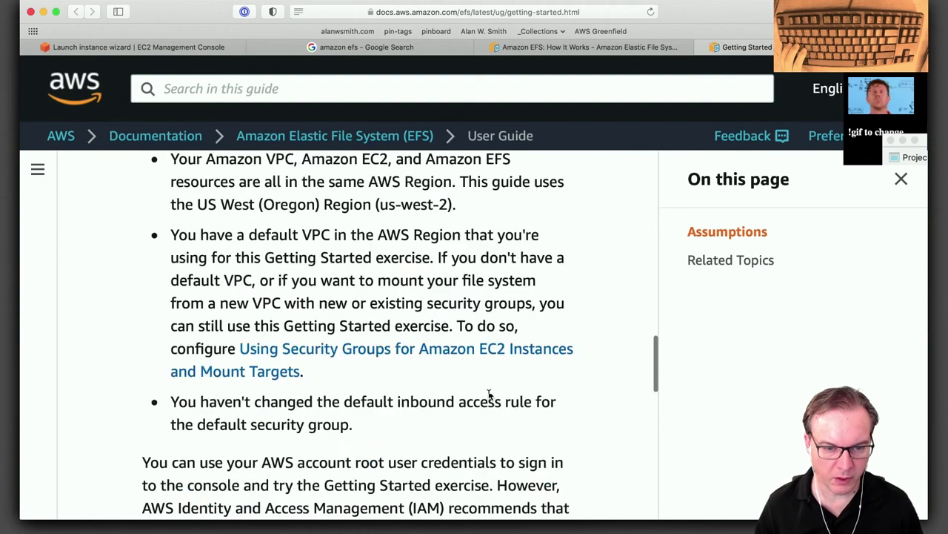
scroll(489, 395, "down", 15)
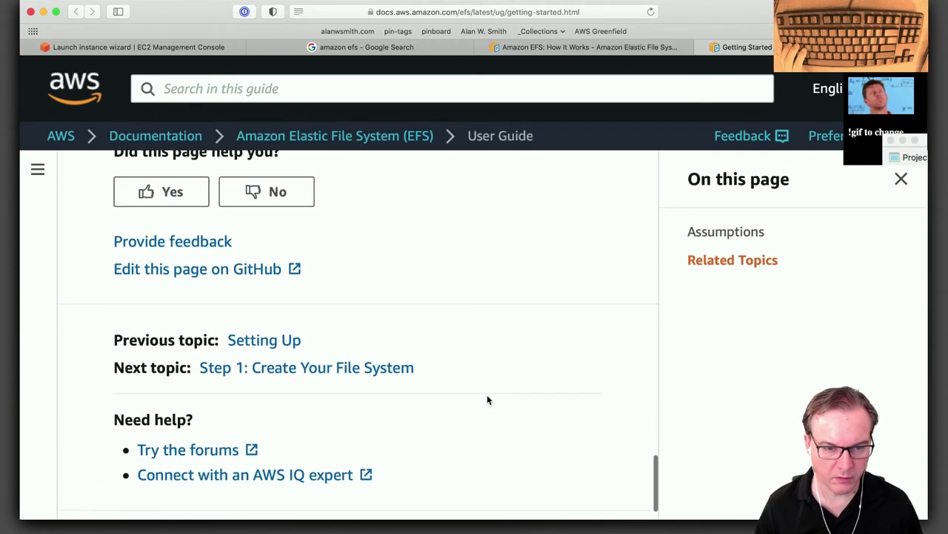
scroll(487, 398, "down", 1)
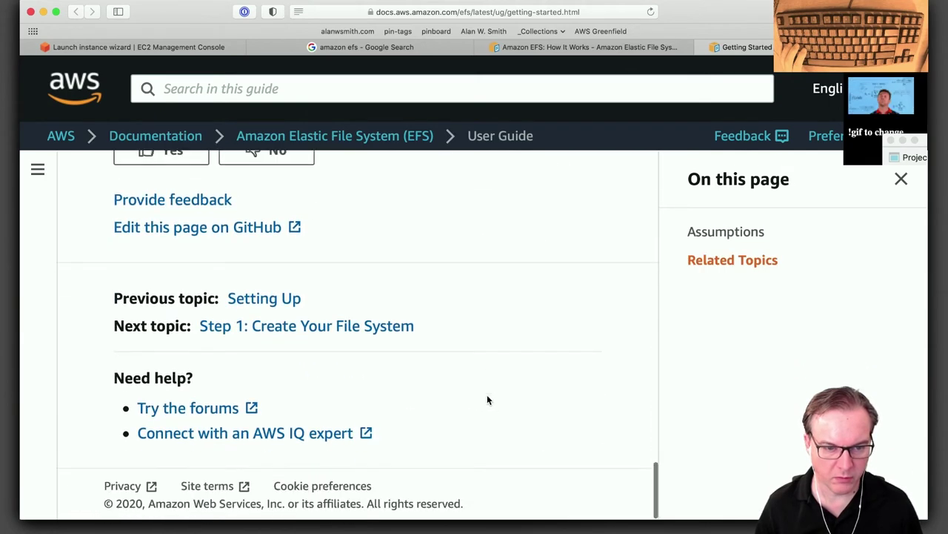
left_click(307, 326)
Open the Amazon EFS console from the Step 1 page in a new tab.
scroll(337, 329, "down", 2)
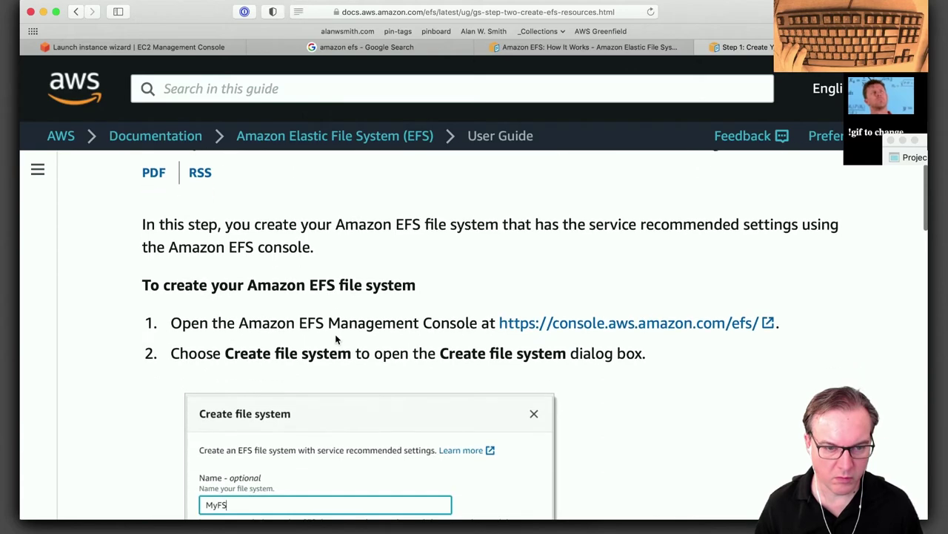
left_click(578, 323, "super")
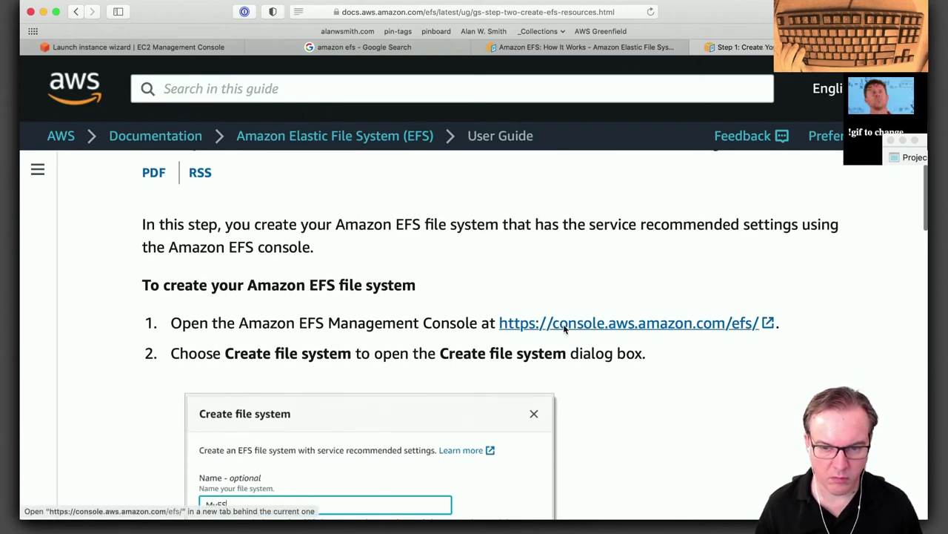
scroll(581, 313, "down", 4)
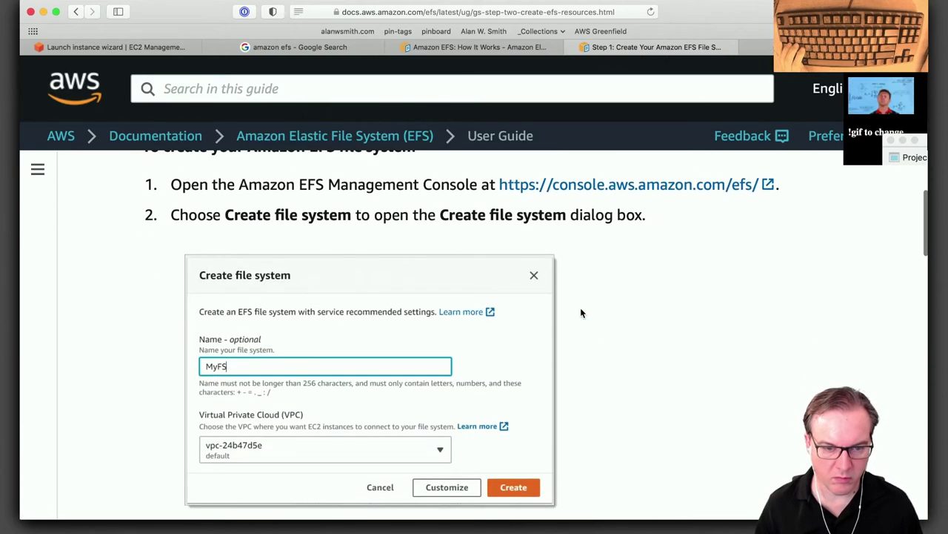
left_click(637, 184, "shift+super")
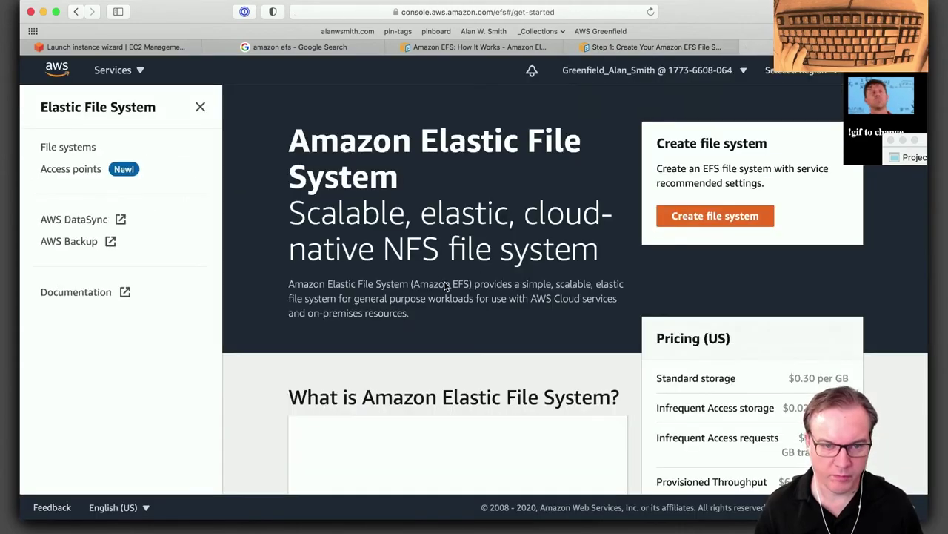
Create an EFS file system named test_file_system_1 in the default VPC with recommended settings.
left_click(709, 222)
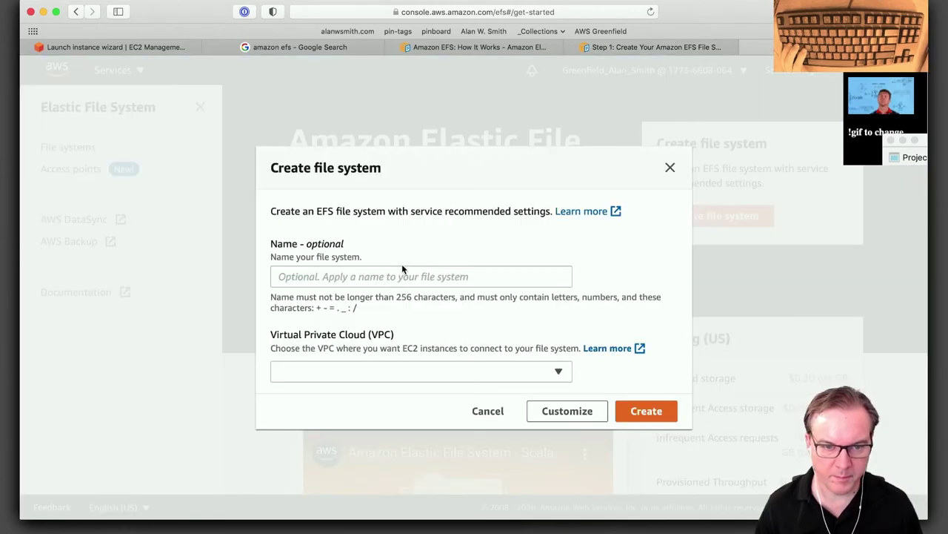
left_click(343, 273)
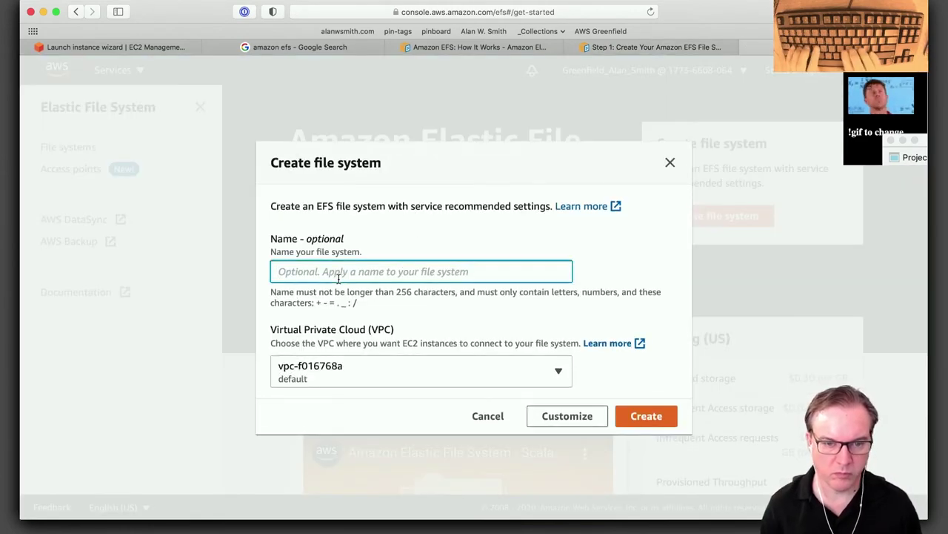
type("test")
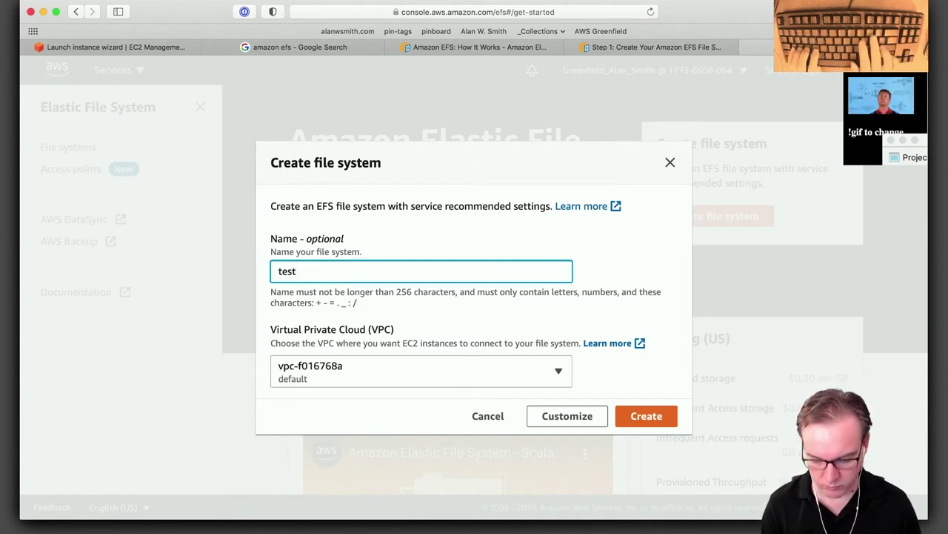
type("_file_syste")
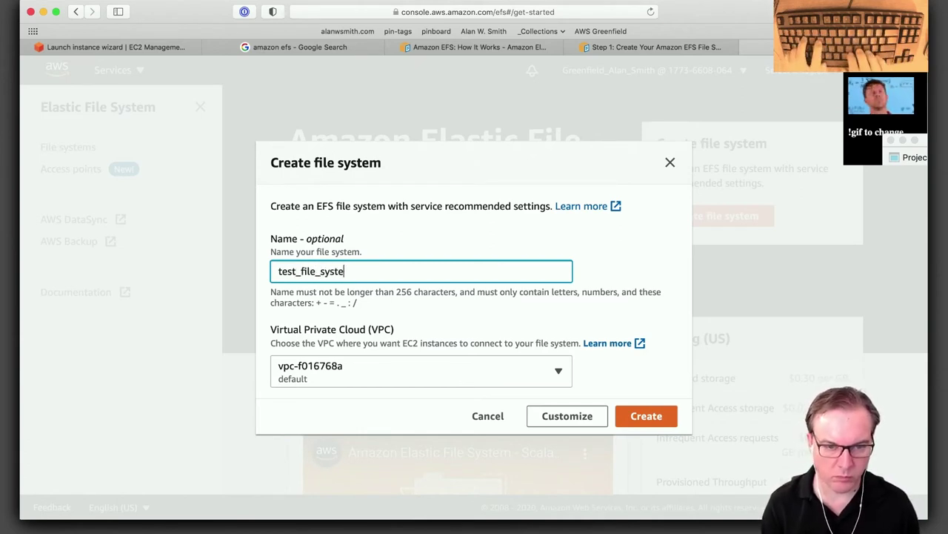
type("m_1")
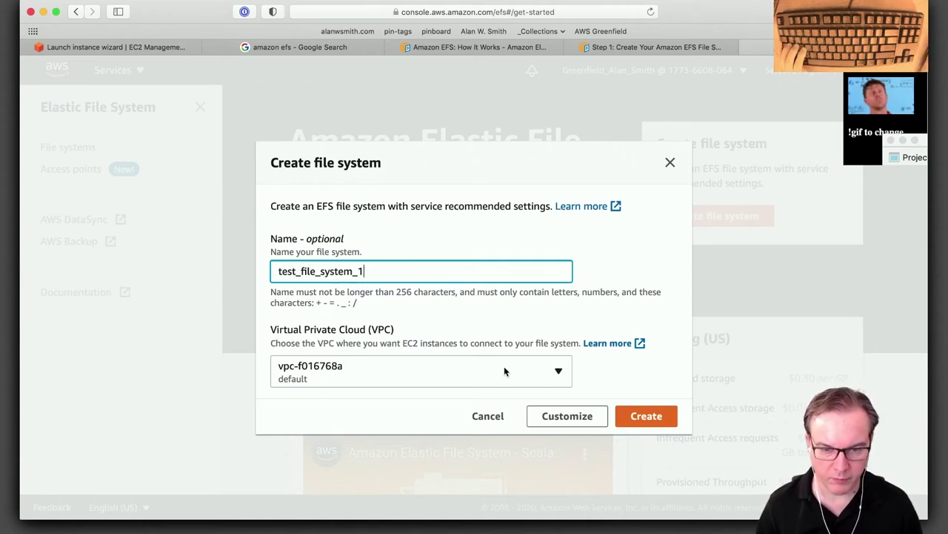
left_click(641, 420)
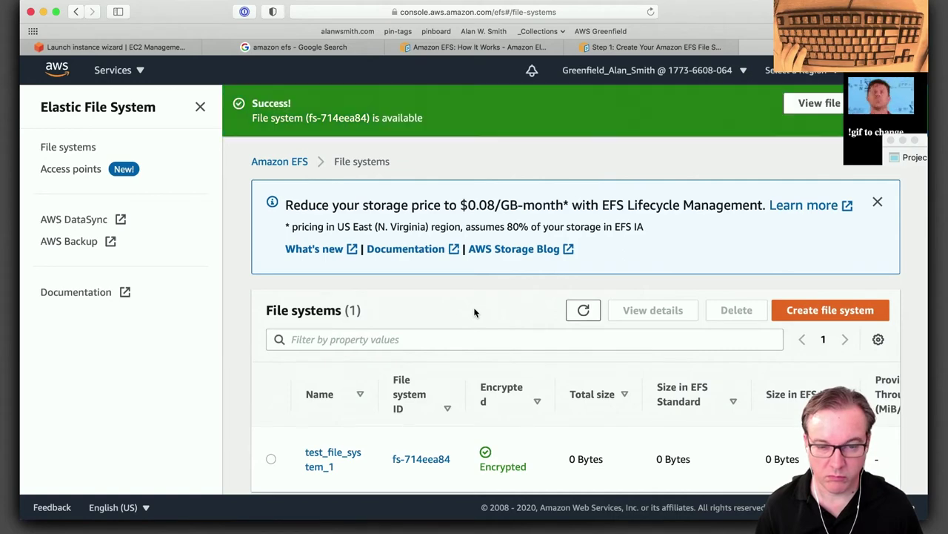
left_click(649, 47)
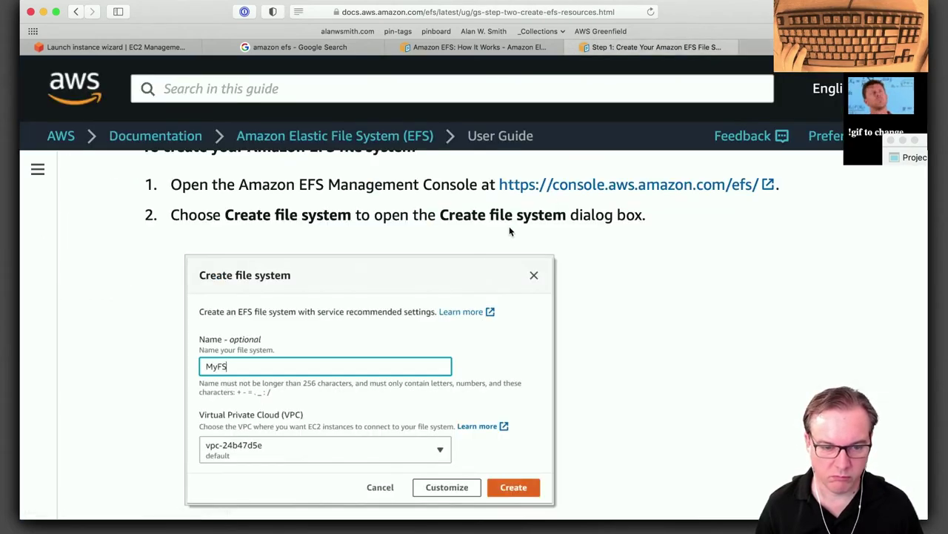
Read through the Step 1 page's recommended file system settings, then return to the EFS console.
scroll(509, 227, "down", 5)
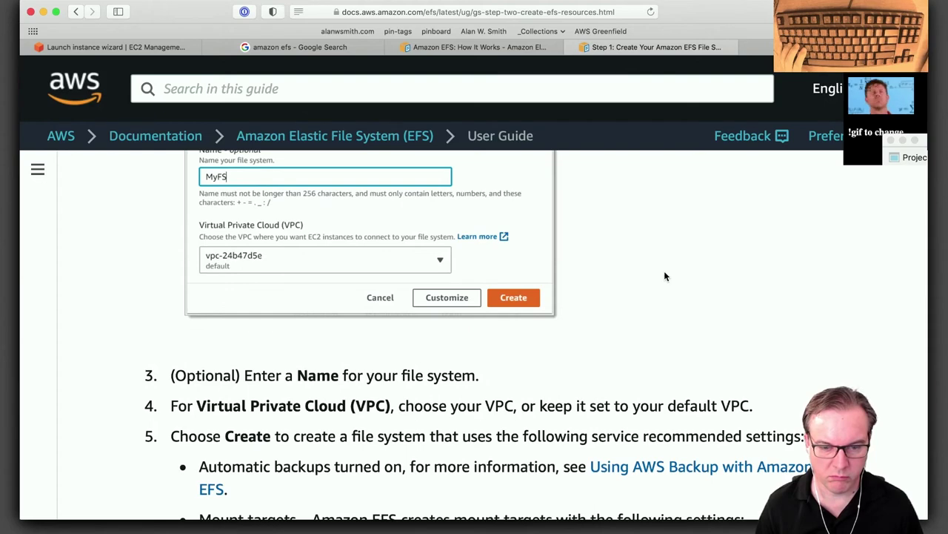
scroll(665, 276, "down", 4)
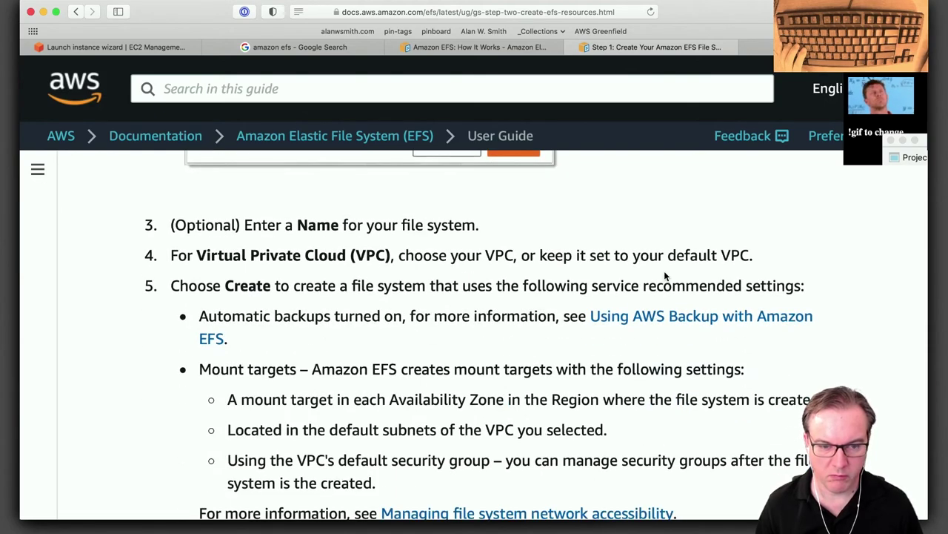
scroll(664, 272, "down", 5)
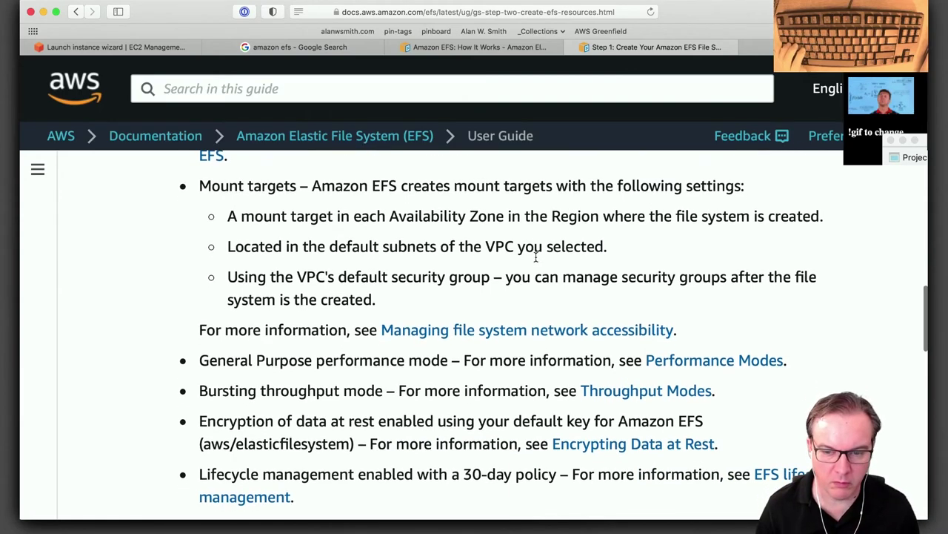
scroll(536, 258, "down", 3)
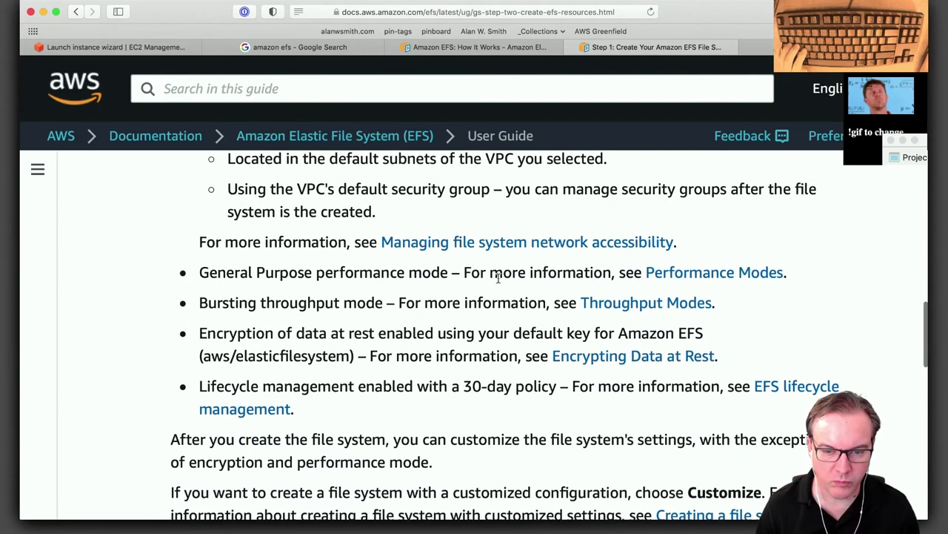
scroll(482, 282, "down", 5)
scroll(489, 263, "down", 5)
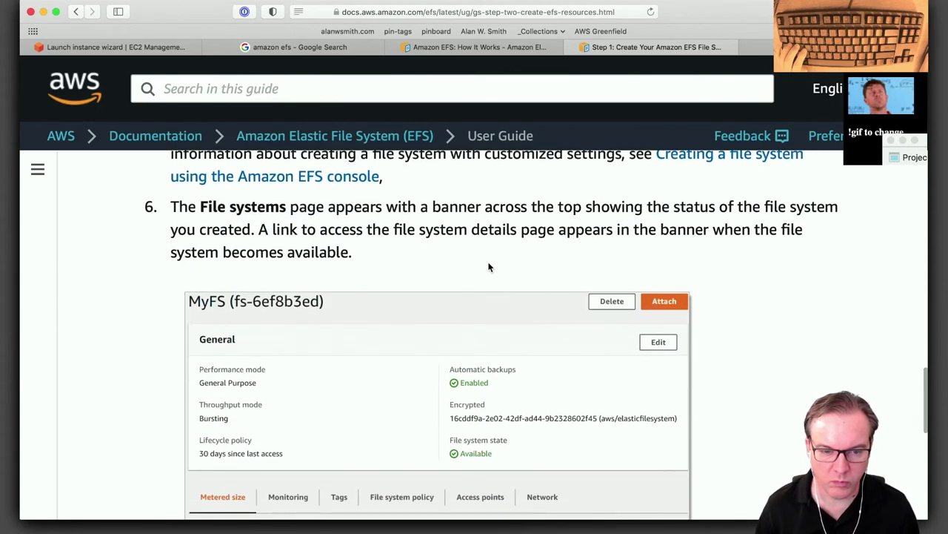
scroll(488, 267, "down", 1)
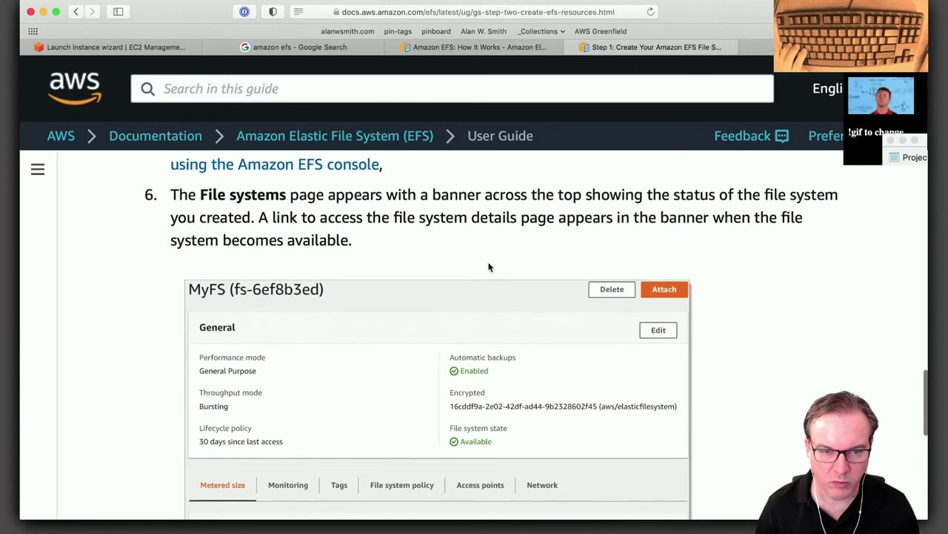
scroll(489, 267, "down", 1)
scroll(488, 267, "down", 1)
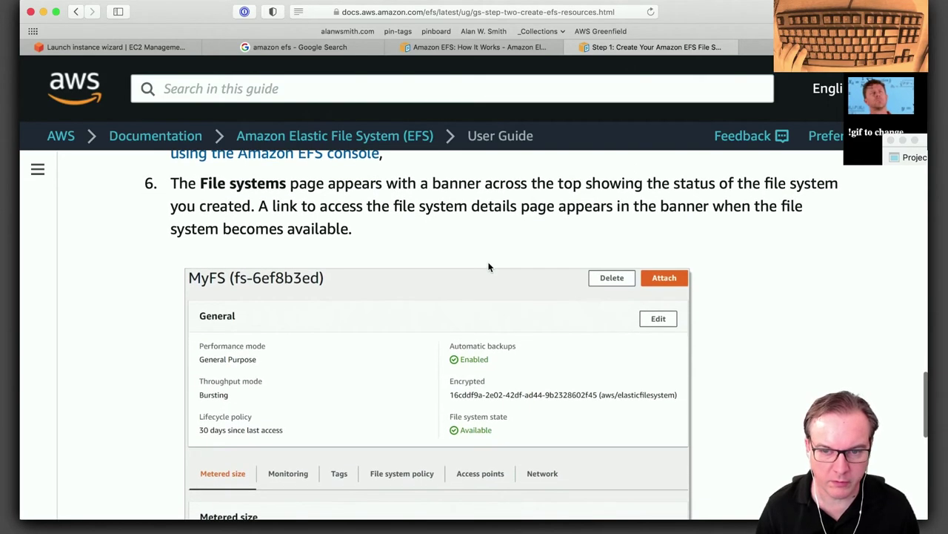
scroll(488, 267, "down", 10)
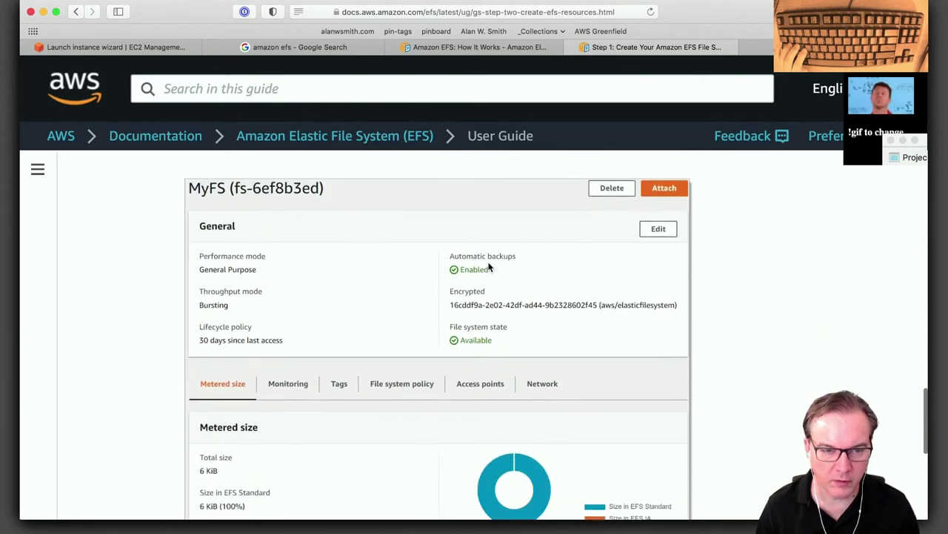
scroll(489, 267, "up", 2)
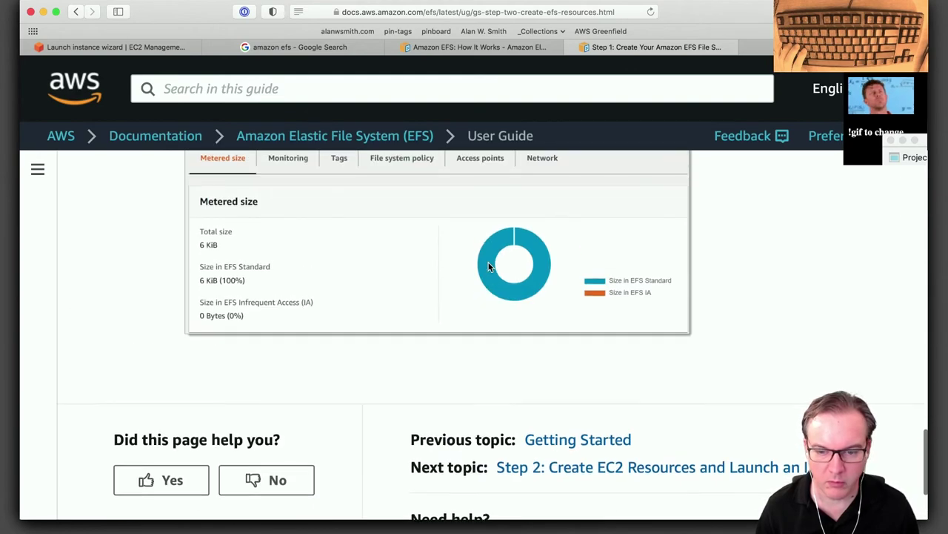
scroll(488, 262, "up", 7)
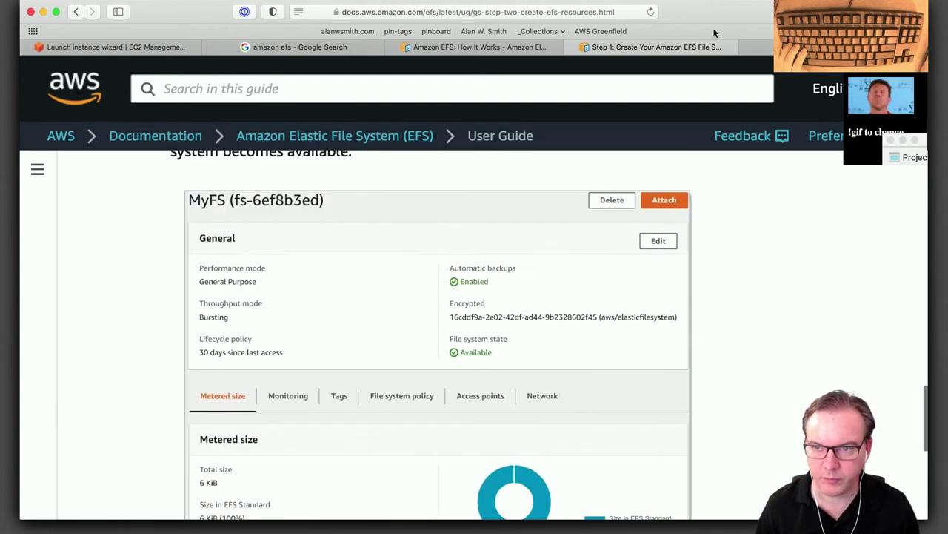
key("ctrl+Tab")
Open test_file_system_1's detail page, then scroll the Step 1 guide to its end.
scroll(452, 370, "down", 1)
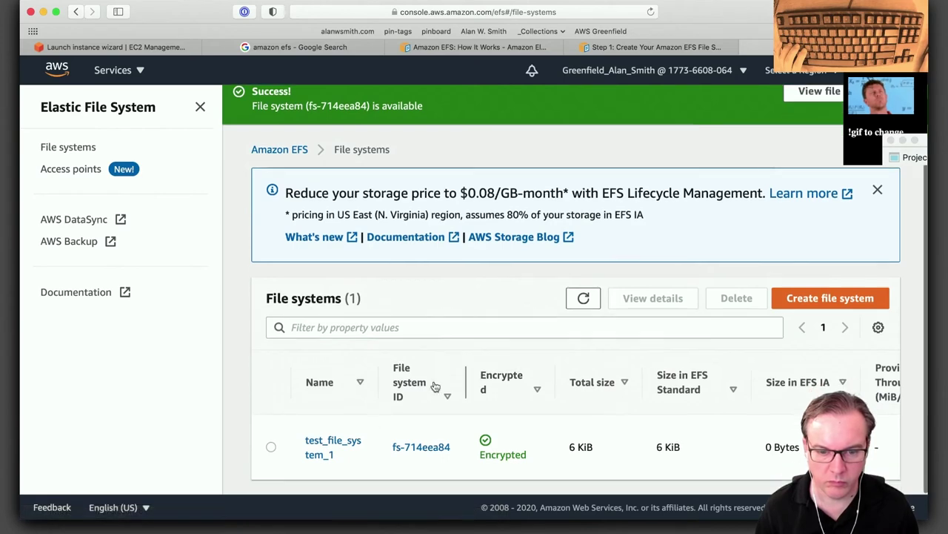
left_click(330, 447)
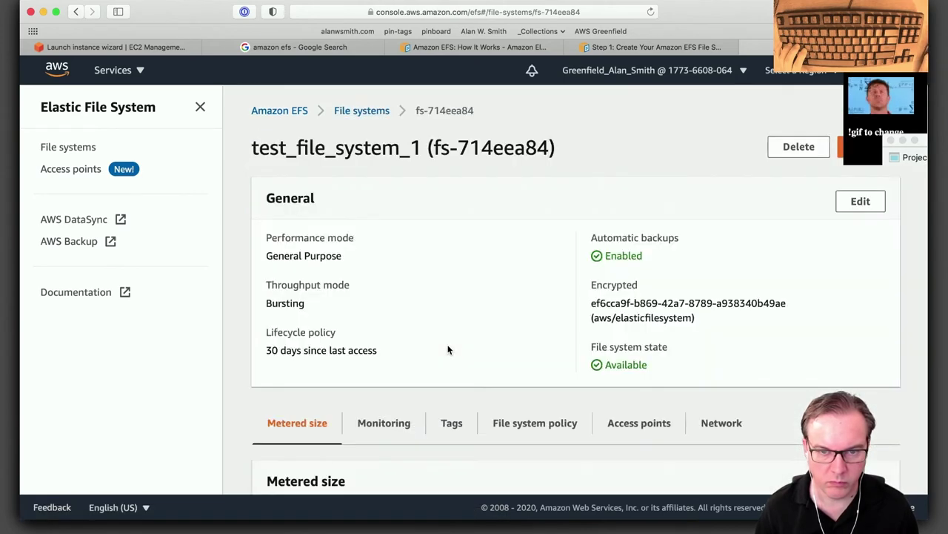
scroll(448, 349, "down", 5)
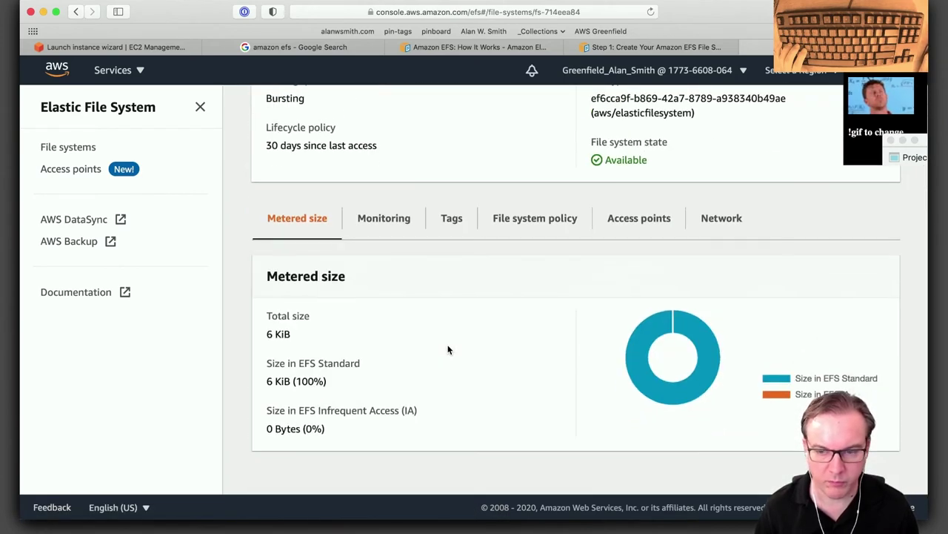
scroll(469, 302, "up", 5)
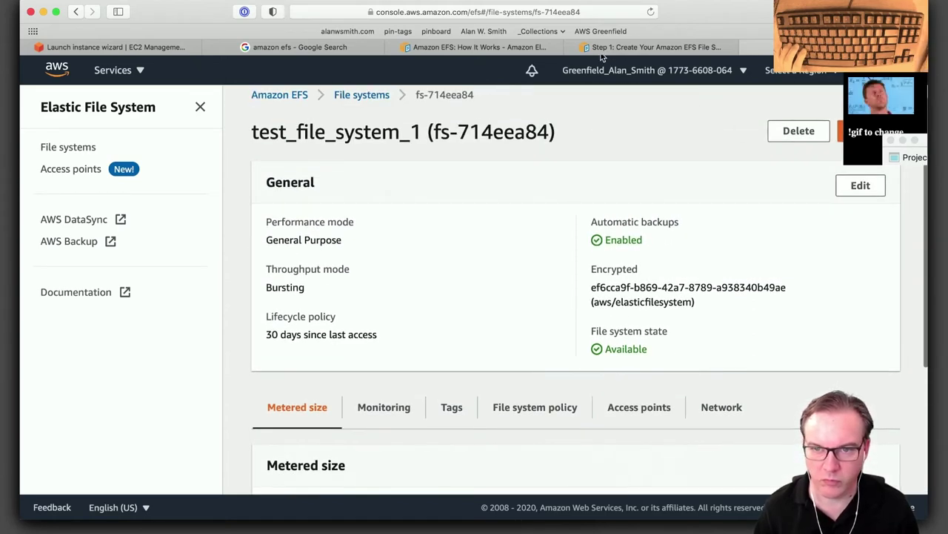
left_click(627, 48)
scroll(469, 376, "down", 5)
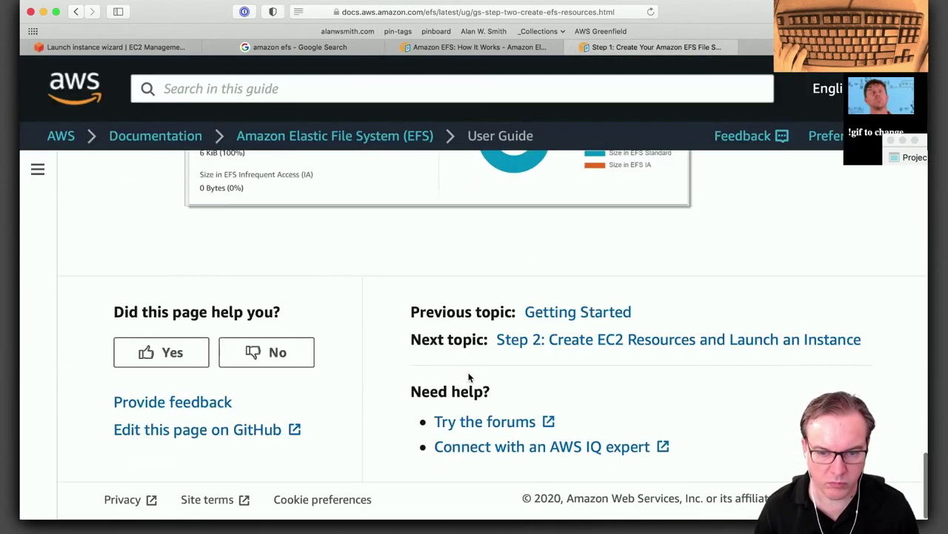
Open 'Step 2: Create EC2 Resources and Launch an Instance' and read its launch instructions.
left_click(665, 342)
scroll(437, 382, "down", 6)
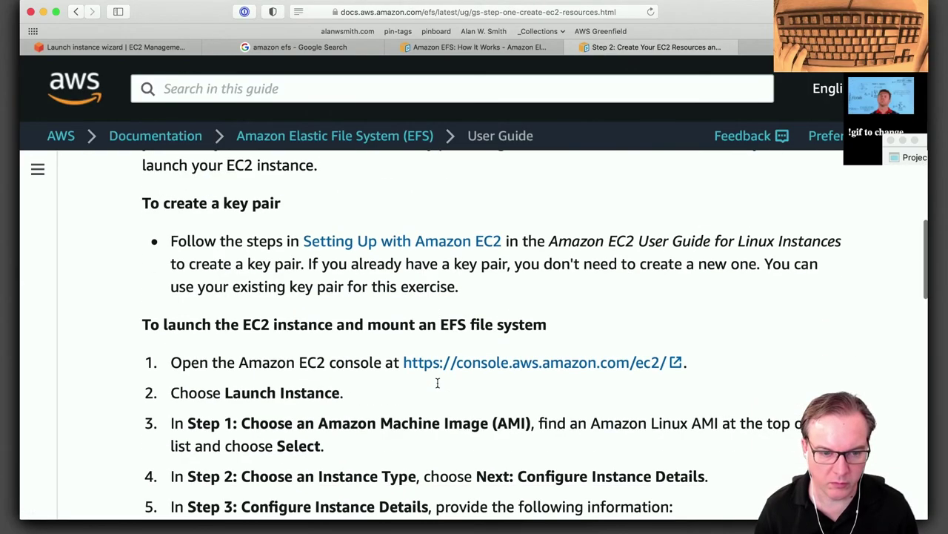
scroll(437, 382, "down", 5)
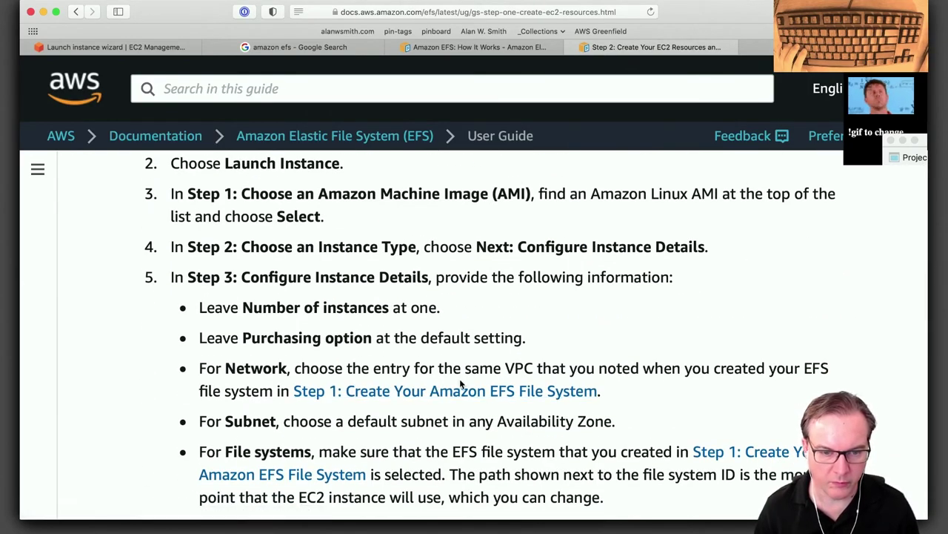
scroll(461, 383, "down", 2)
scroll(439, 397, "down", 2)
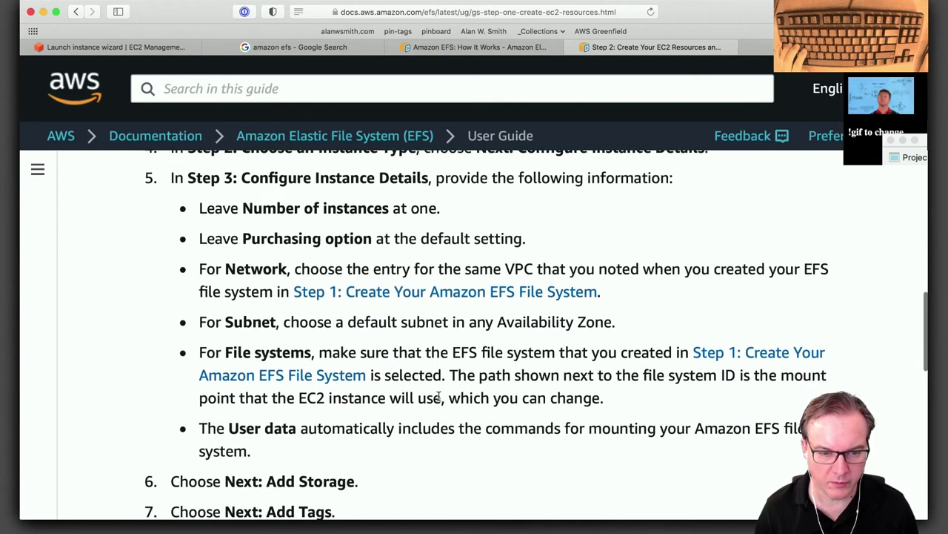
scroll(439, 397, "down", 2)
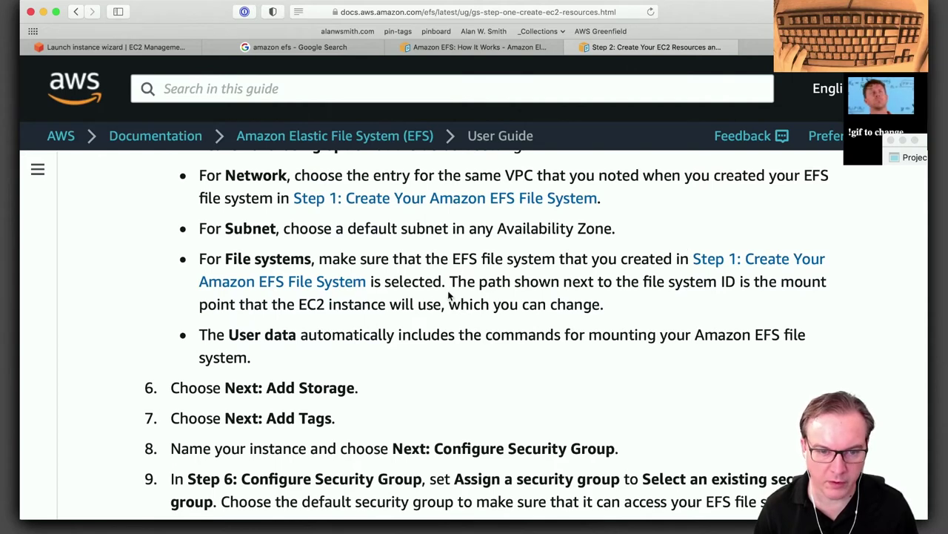
scroll(448, 295, "up", 1)
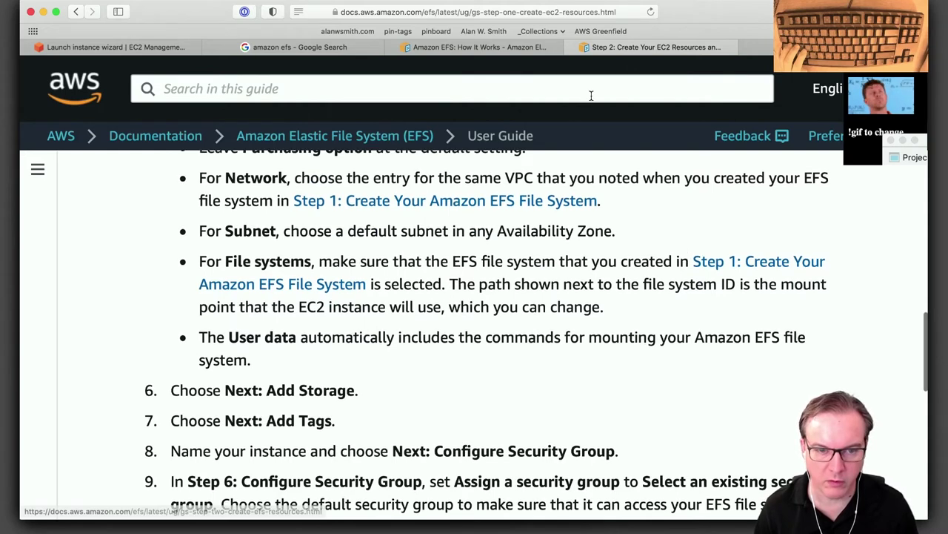
left_click(510, 51)
left_click(172, 47)
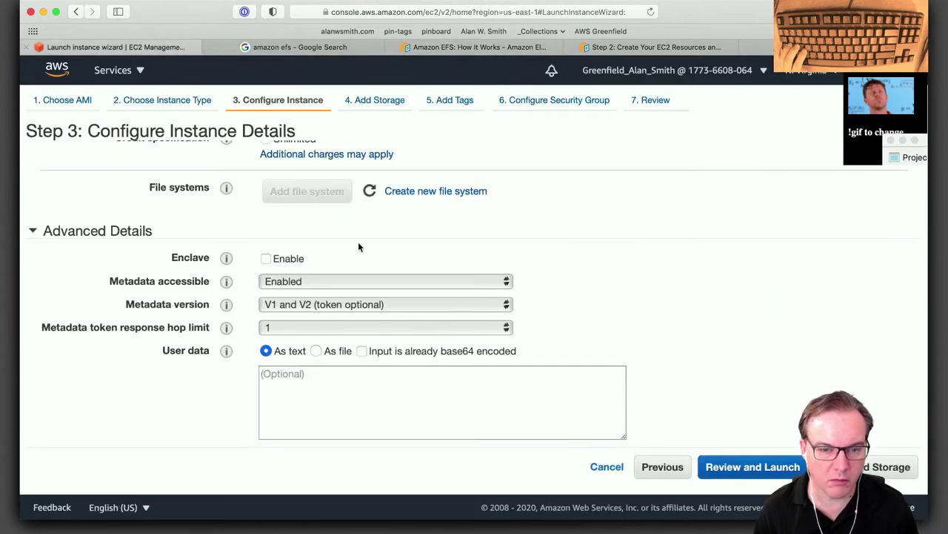
left_click(663, 466)
left_click(609, 472)
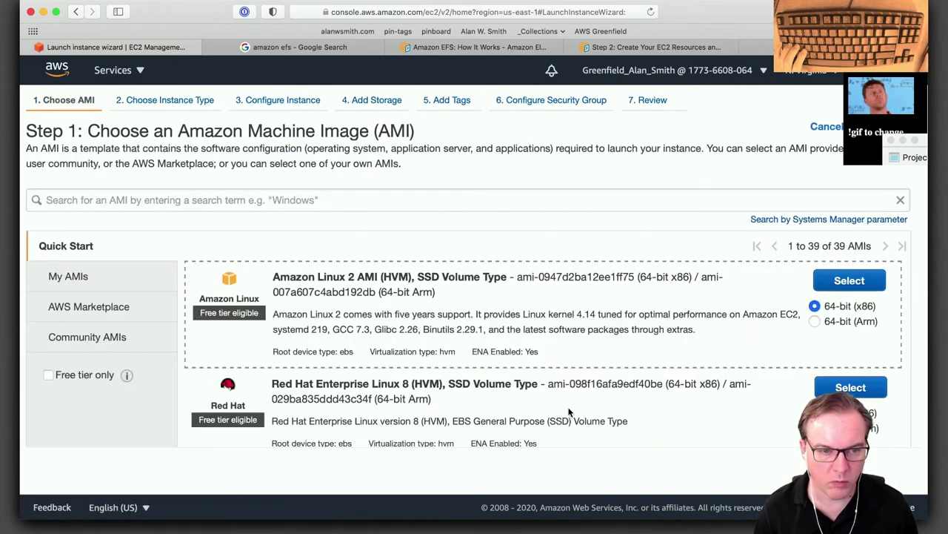
left_click(848, 284)
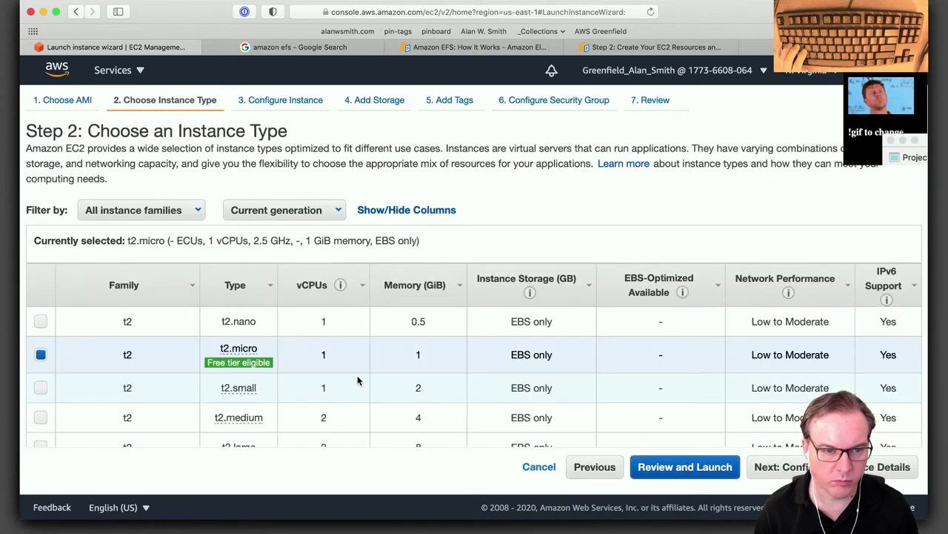
left_click(774, 466)
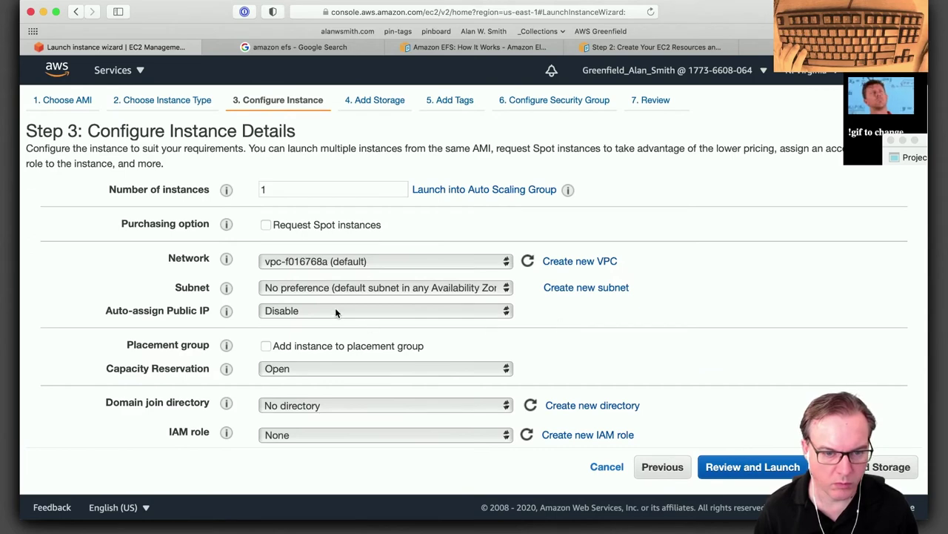
scroll(363, 317, "down", 5)
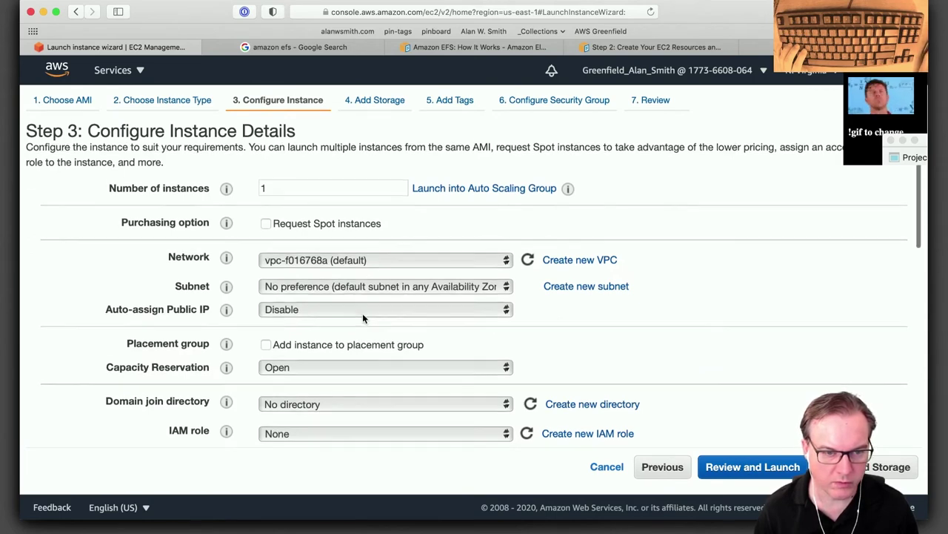
scroll(363, 317, "down", 8)
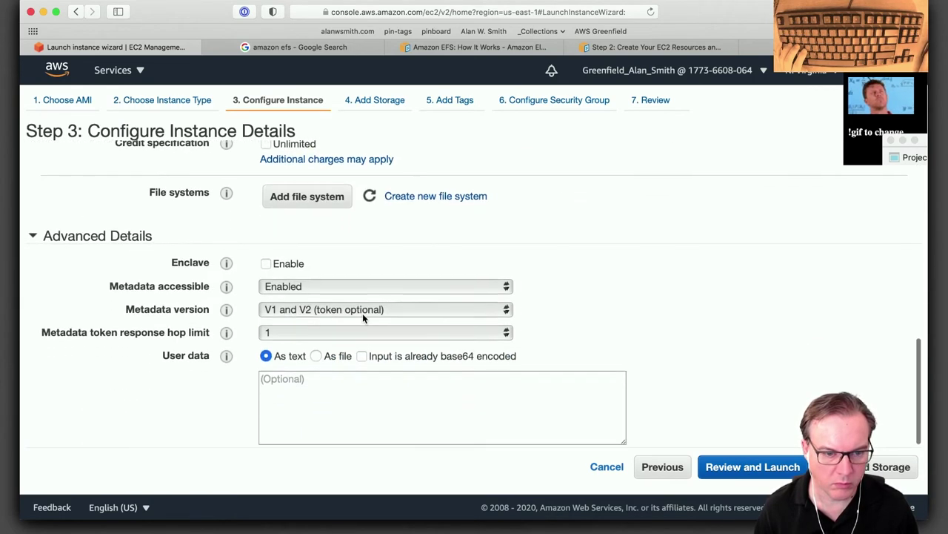
scroll(362, 317, "up", 3)
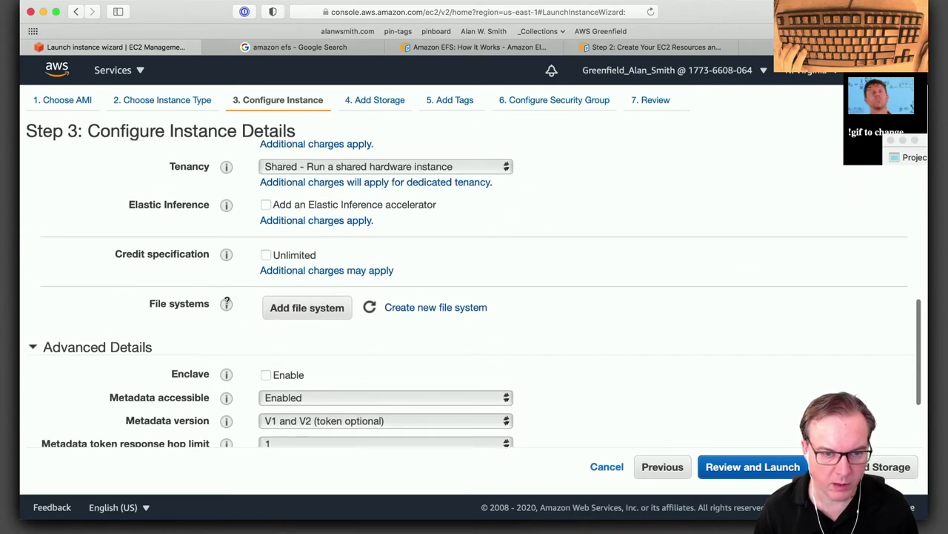
Add file system fs-714eea84 at /mnt/efs/fs1 with automatic security groups, then view its details.
left_click(307, 309)
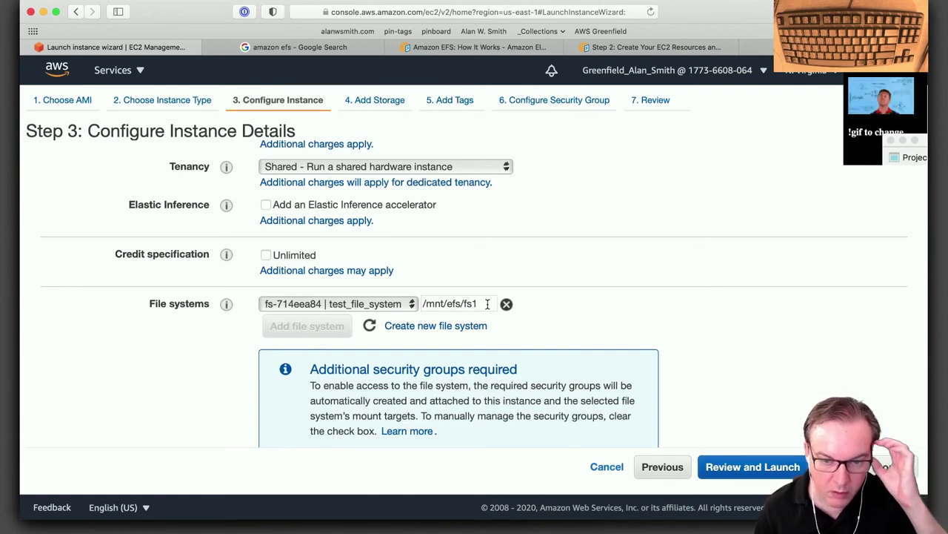
scroll(488, 304, "down", 4)
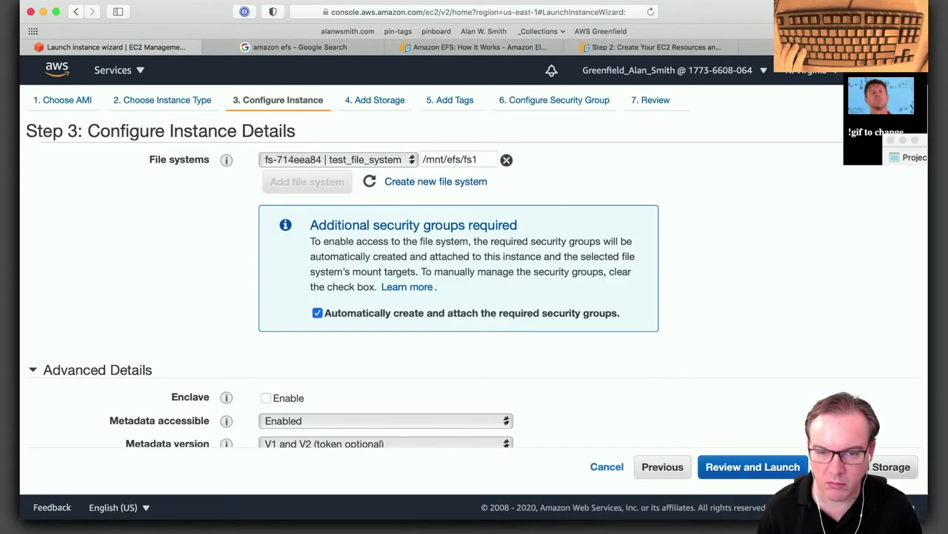
left_click(756, 47)
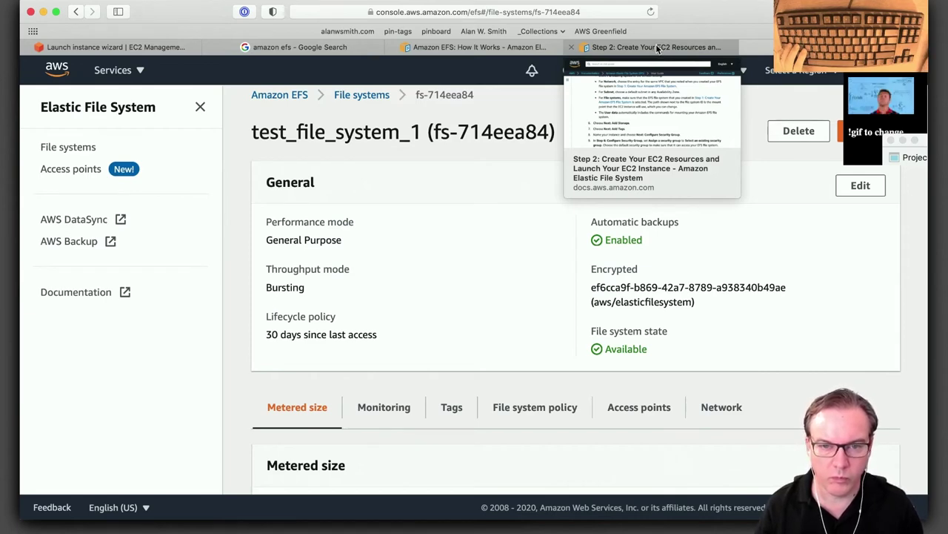
Read the guide's Step 2 EC2 instructions, then return to the instance launch wizard.
left_click(656, 47)
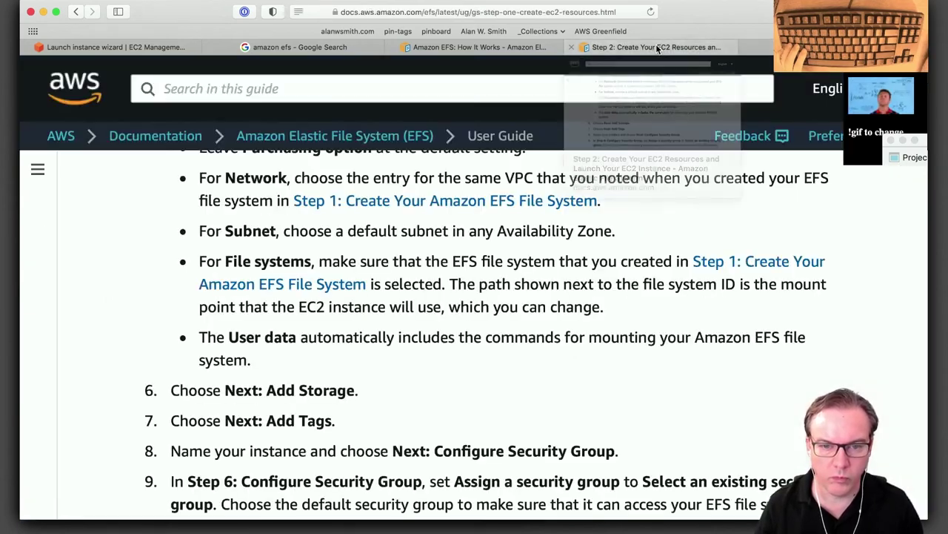
left_click(465, 47)
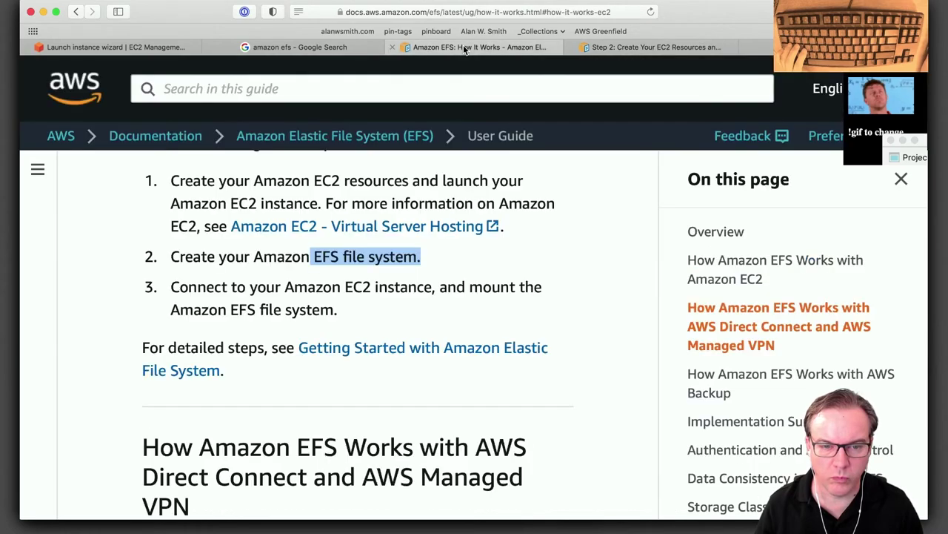
left_click(615, 48)
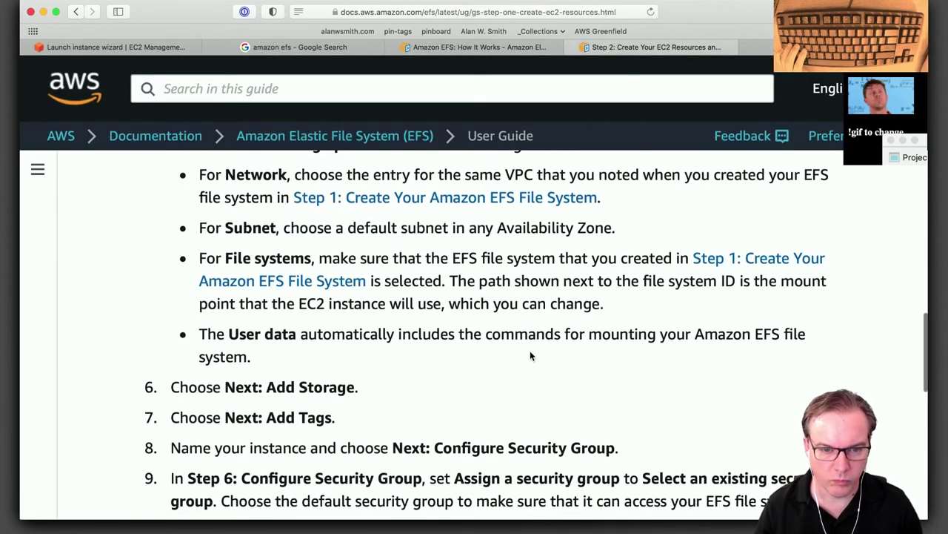
scroll(530, 356, "down", 2)
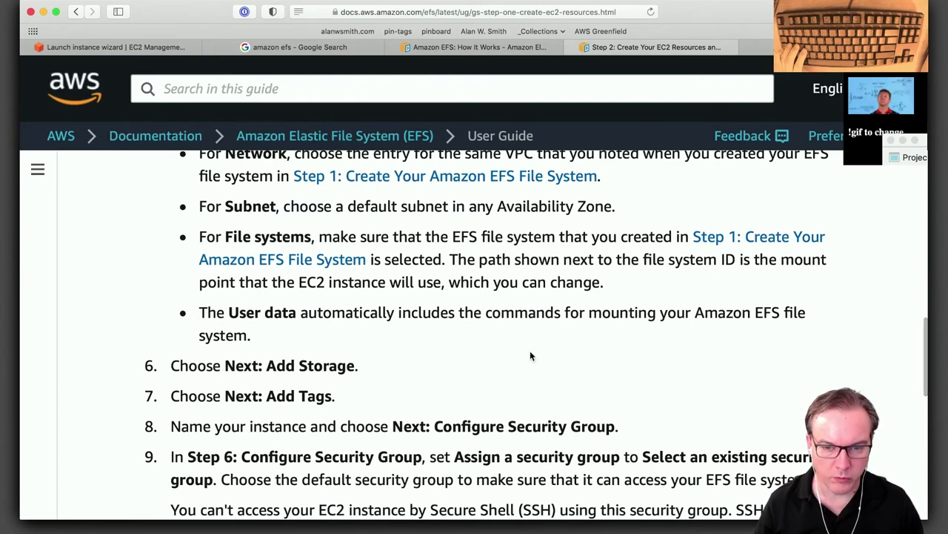
scroll(530, 356, "down", 1)
scroll(530, 355, "down", 3)
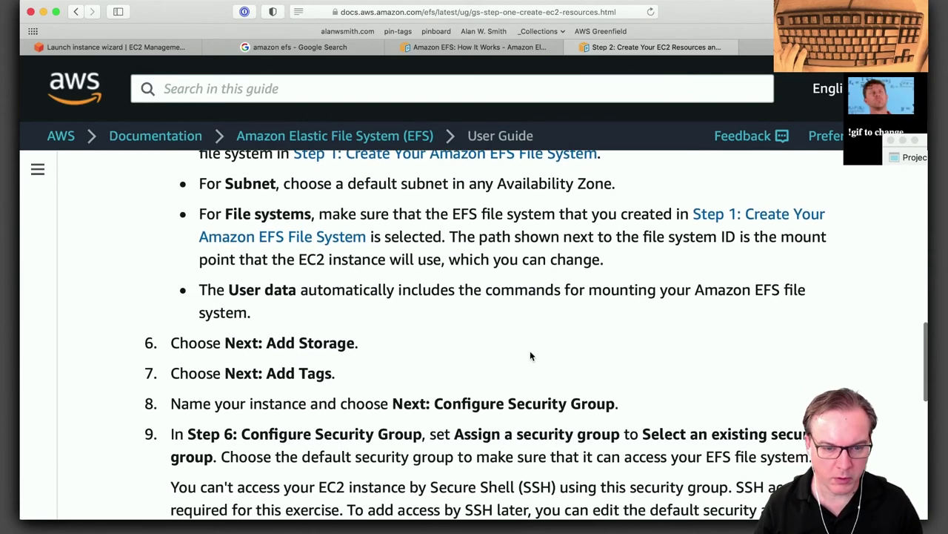
scroll(530, 356, "down", 4)
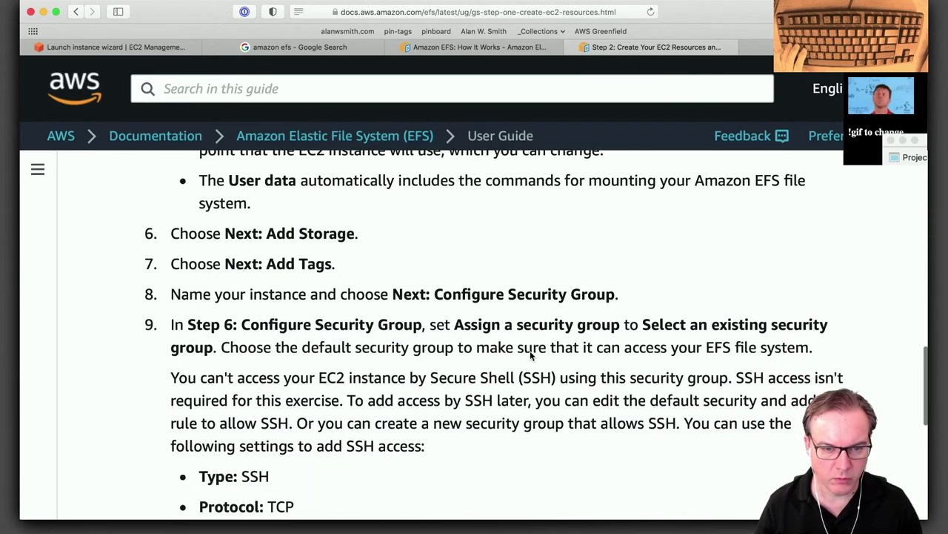
scroll(530, 352, "down", 3)
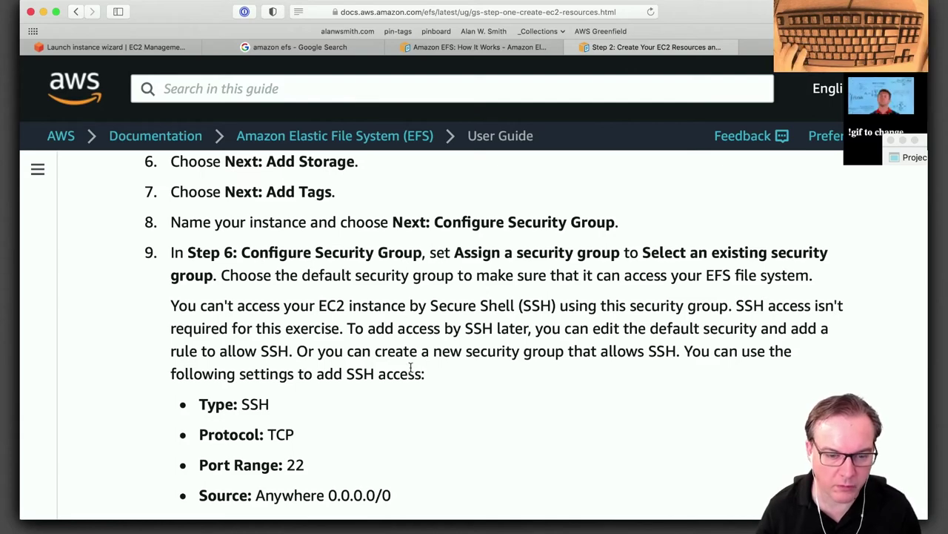
scroll(416, 386, "down", 4)
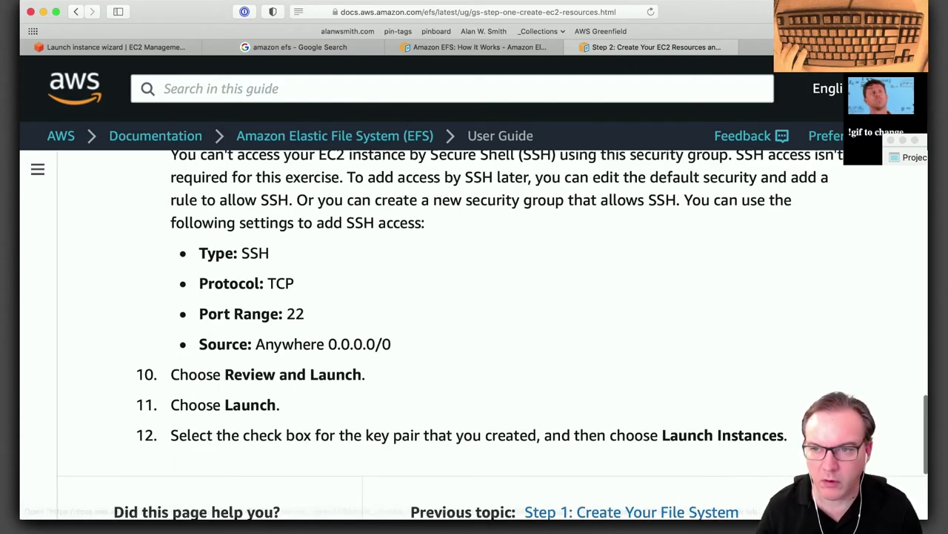
left_click(152, 48)
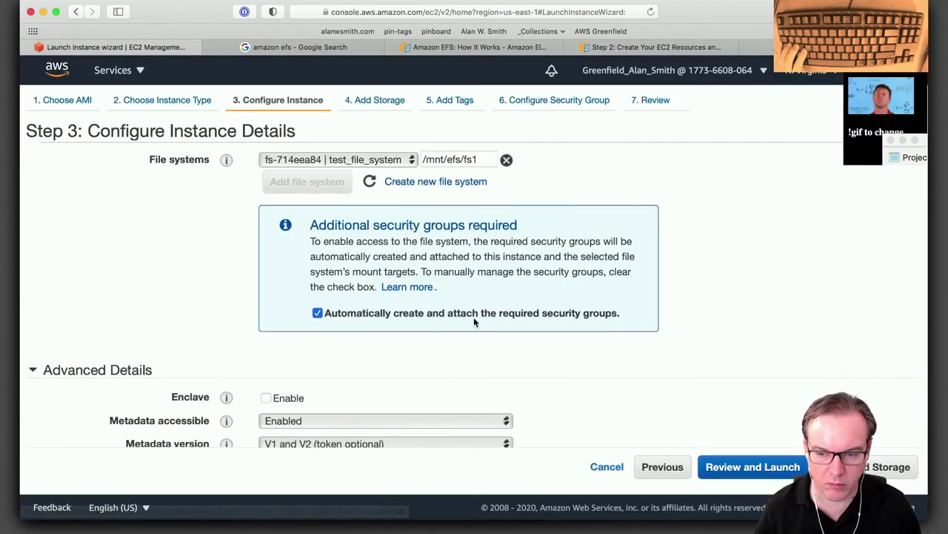
Advance past storage and tags to the security group step, keeping 'Create a new security group'.
left_click(889, 466)
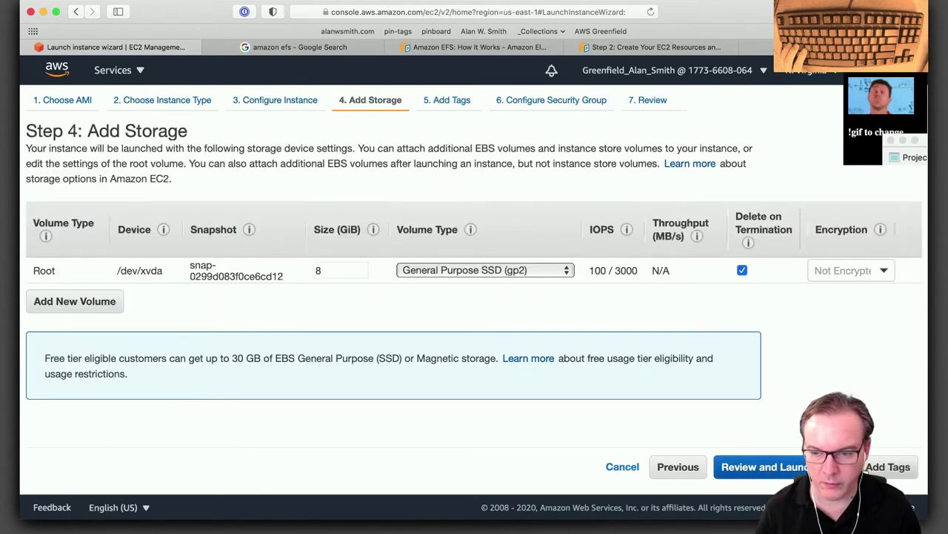
left_click(890, 466)
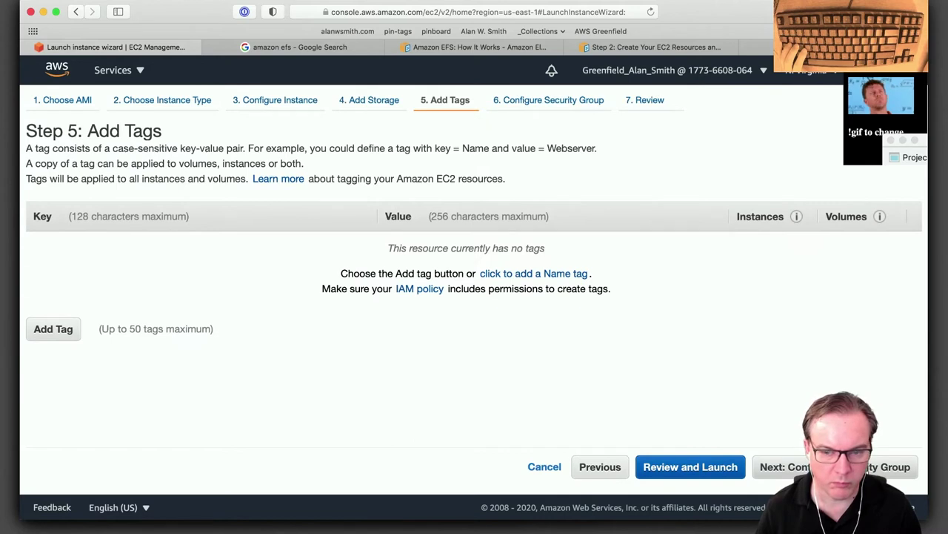
left_click(890, 466)
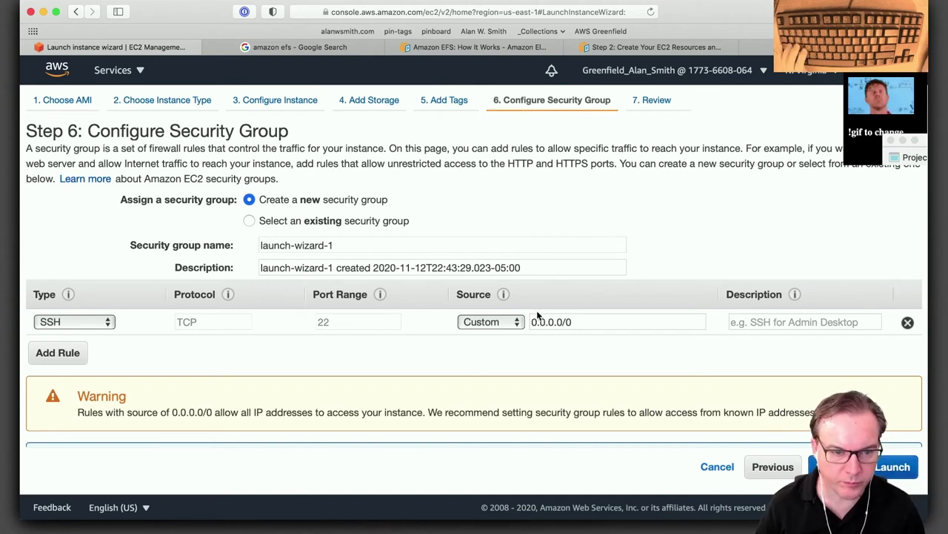
left_click(248, 221)
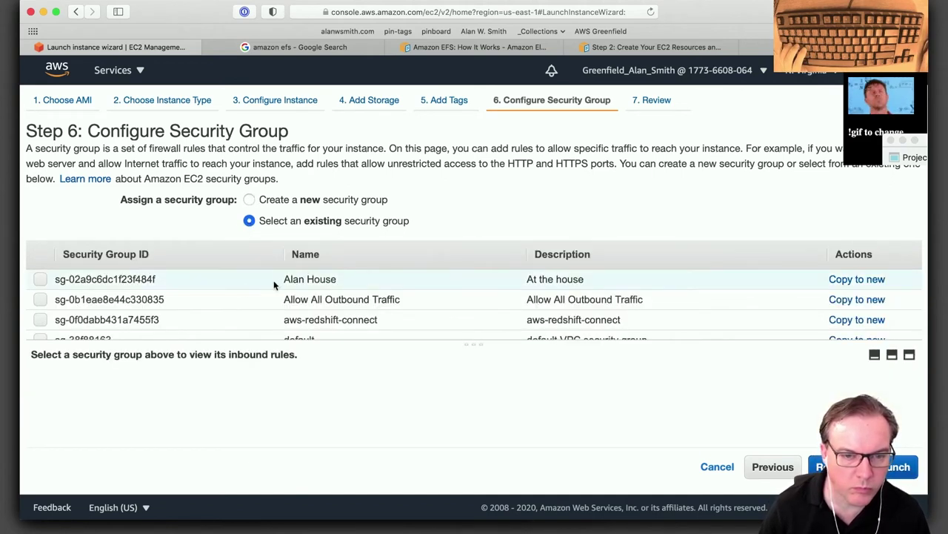
left_click(249, 199)
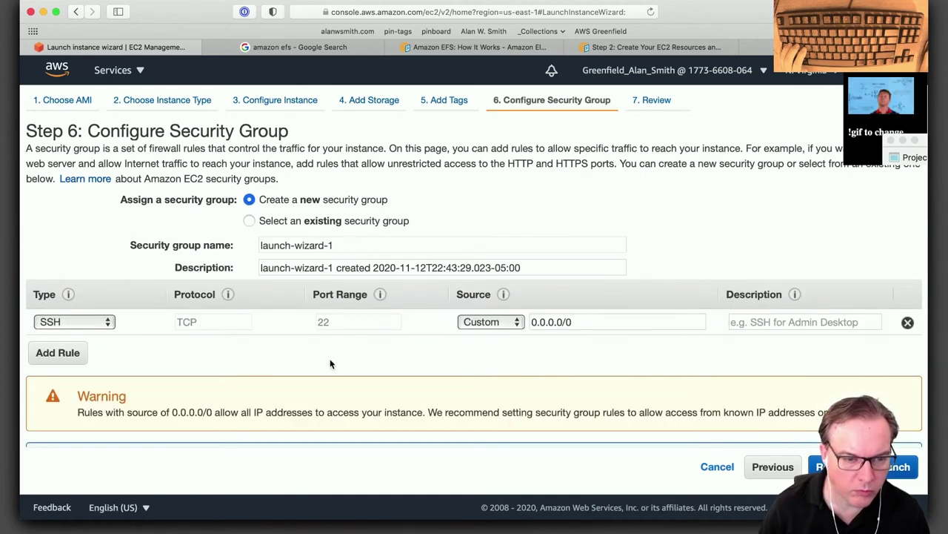
scroll(330, 358, "down", 3)
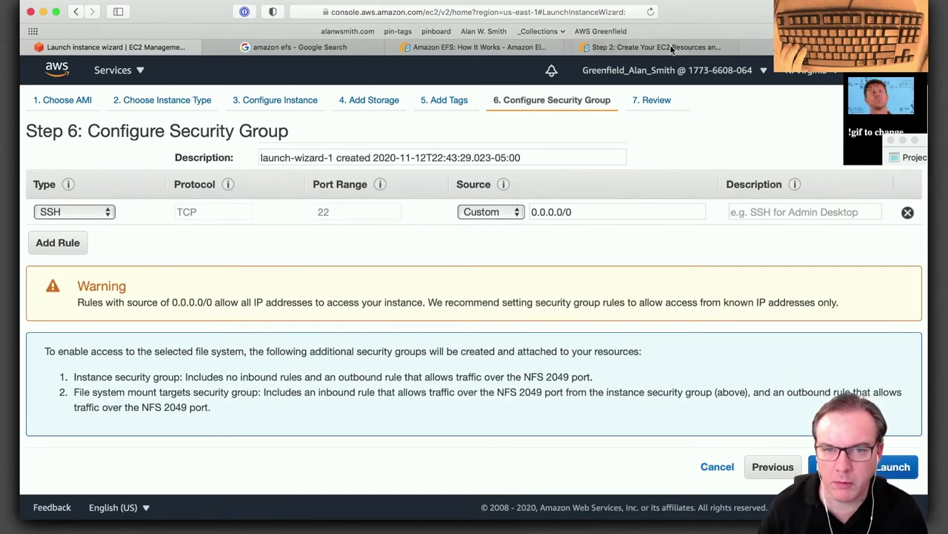
Check the guide's Step 2 security group instructions, then view the test_file_system_1 (fs-714eea84) details page.
left_click(632, 50)
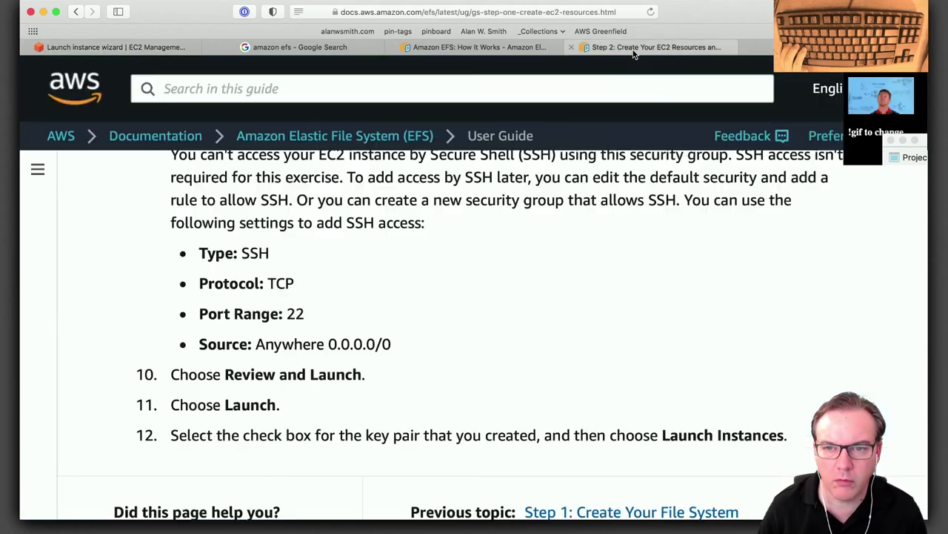
scroll(571, 284, "up", 5)
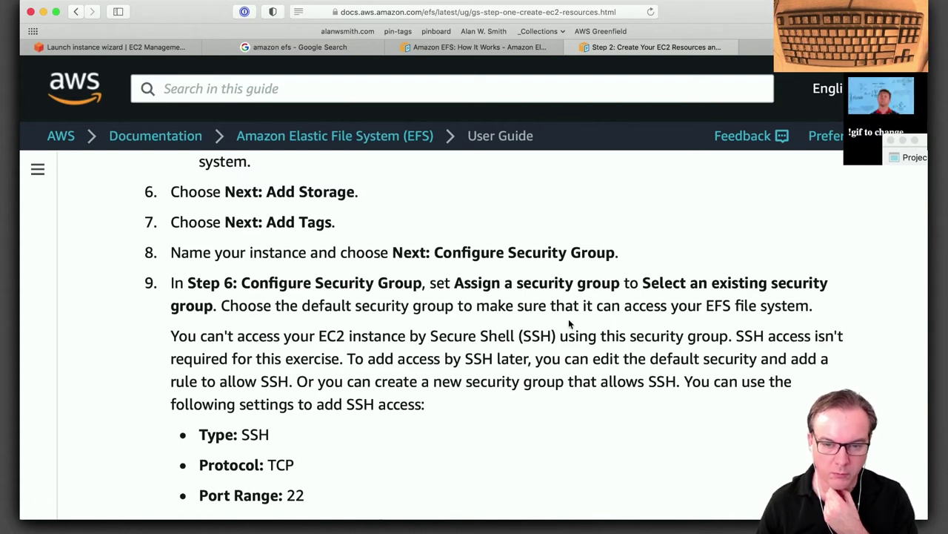
left_click(756, 46)
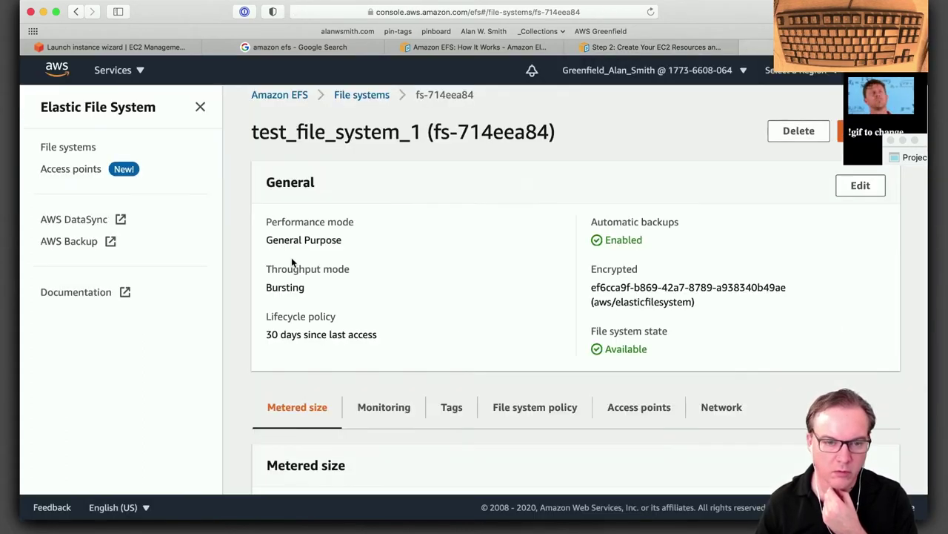
Use the existing default and House Access security groups, then proceed to Review Instance Launch.
left_click(111, 46)
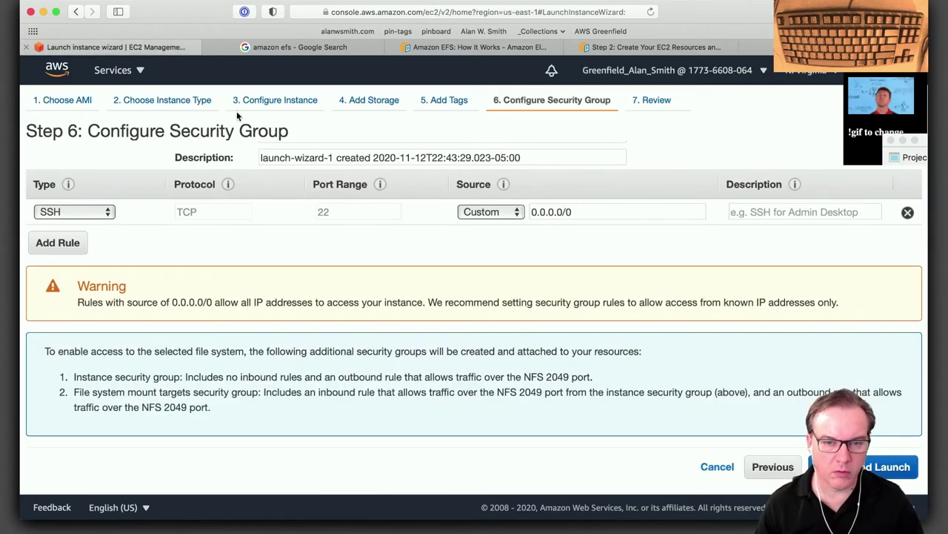
scroll(349, 324, "up", 3)
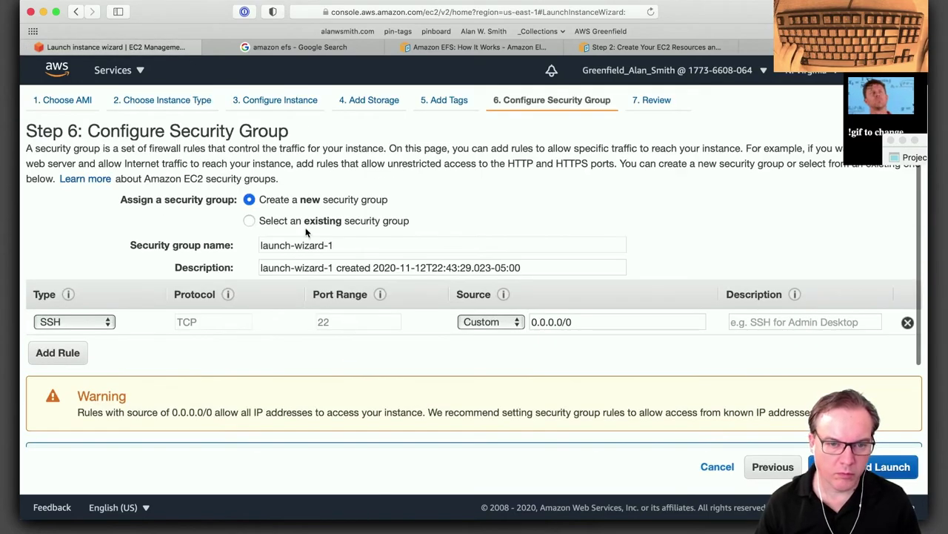
left_click(250, 221)
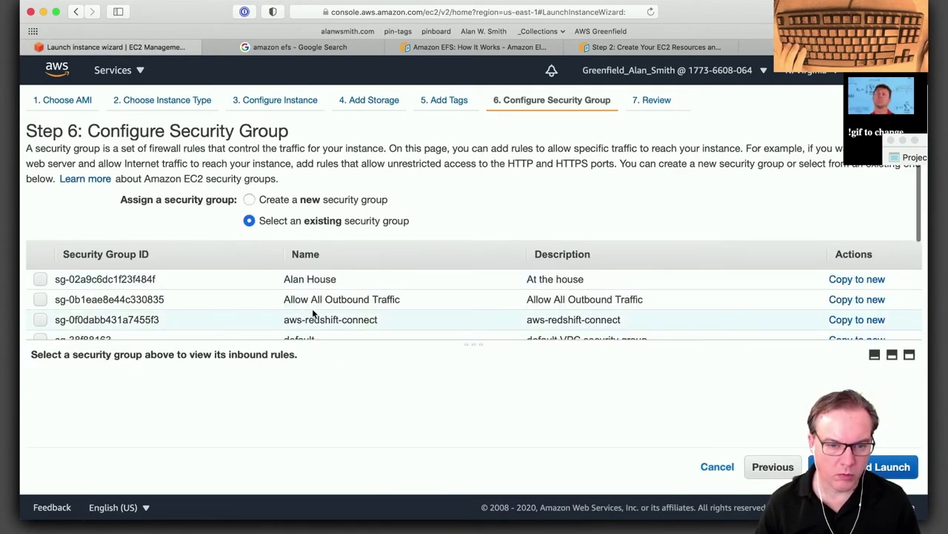
scroll(312, 308, "down", 2)
left_click(79, 258)
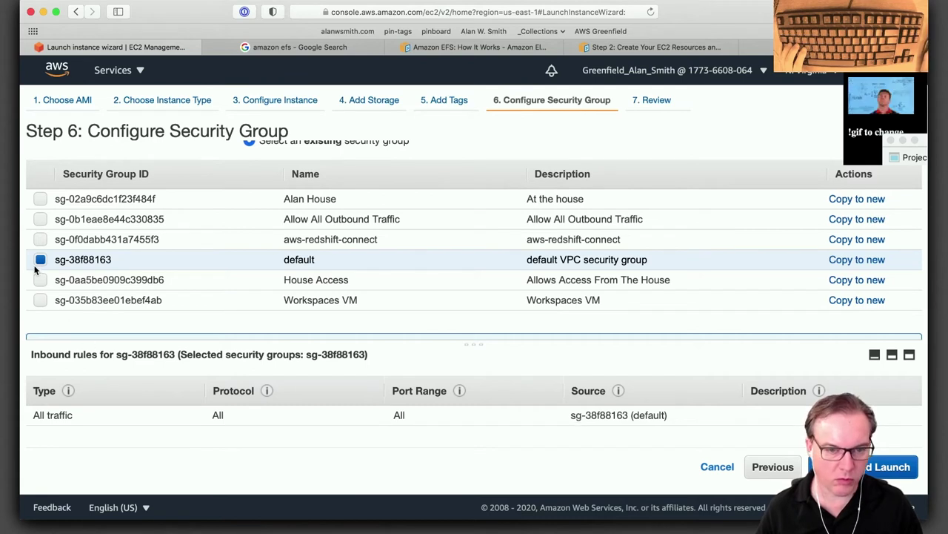
left_click(61, 282)
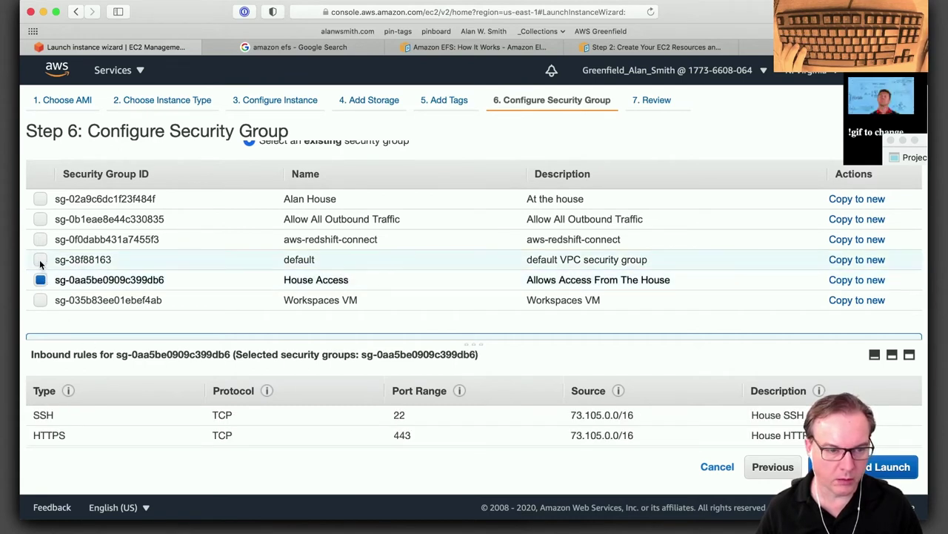
left_click(40, 259)
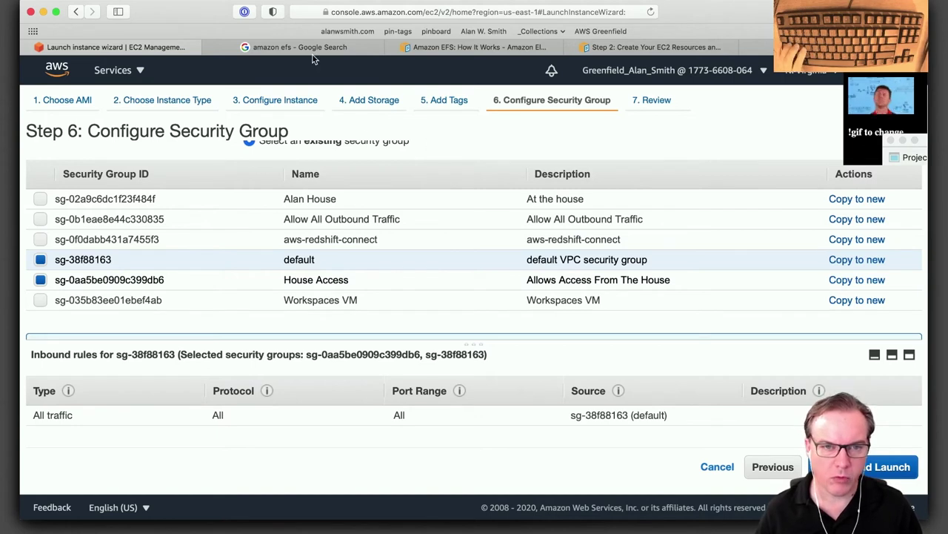
mouse_move(310, 52)
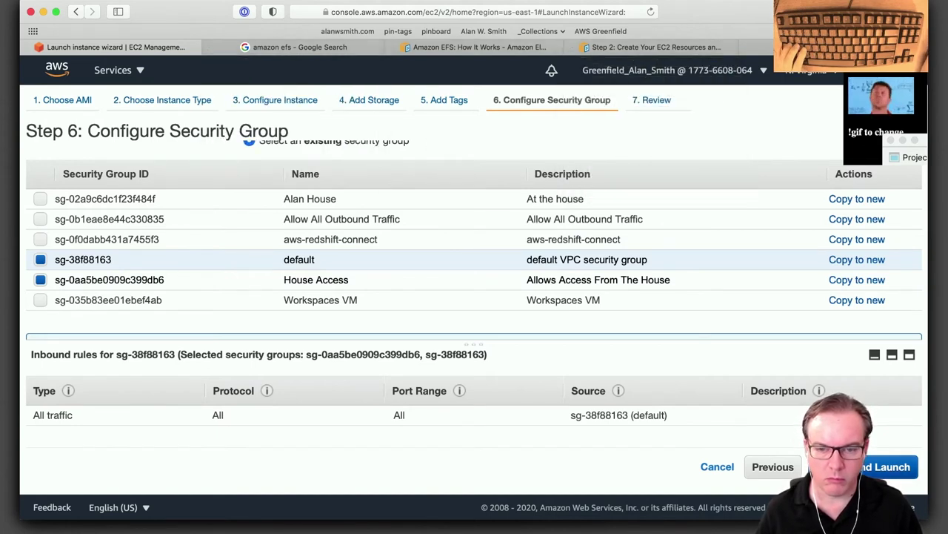
left_click(885, 466)
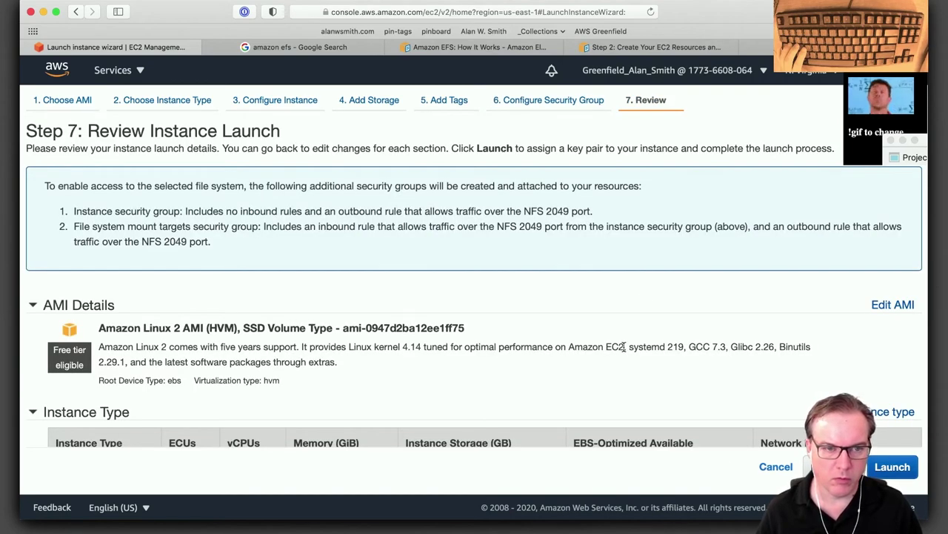
Launch the instance with the existing key pair, acknowledging access to its private key file.
scroll(753, 352, "down", 5)
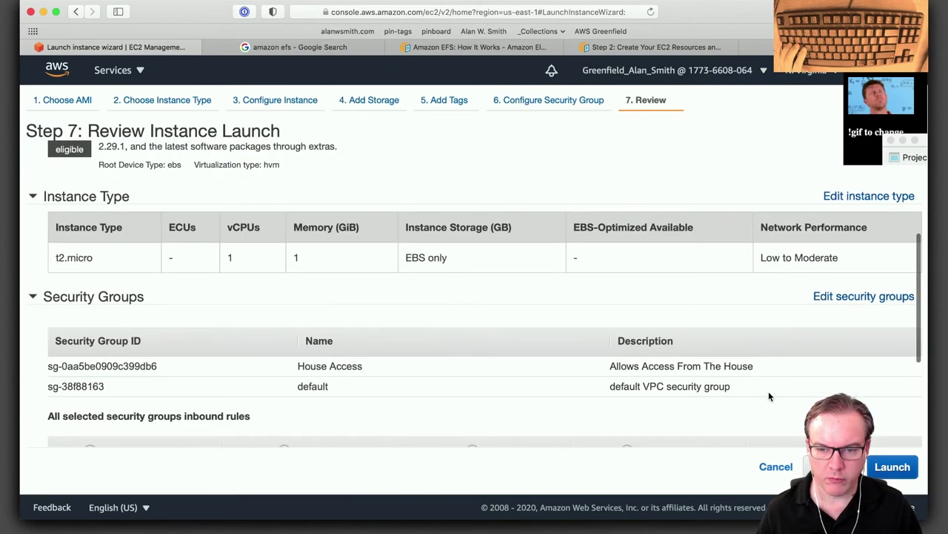
left_click(892, 466)
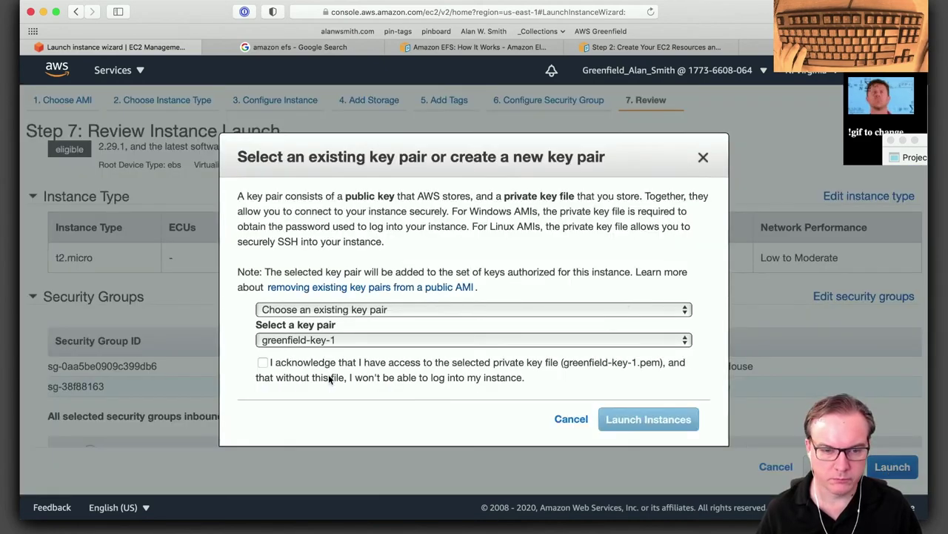
left_click(263, 362)
left_click(648, 418)
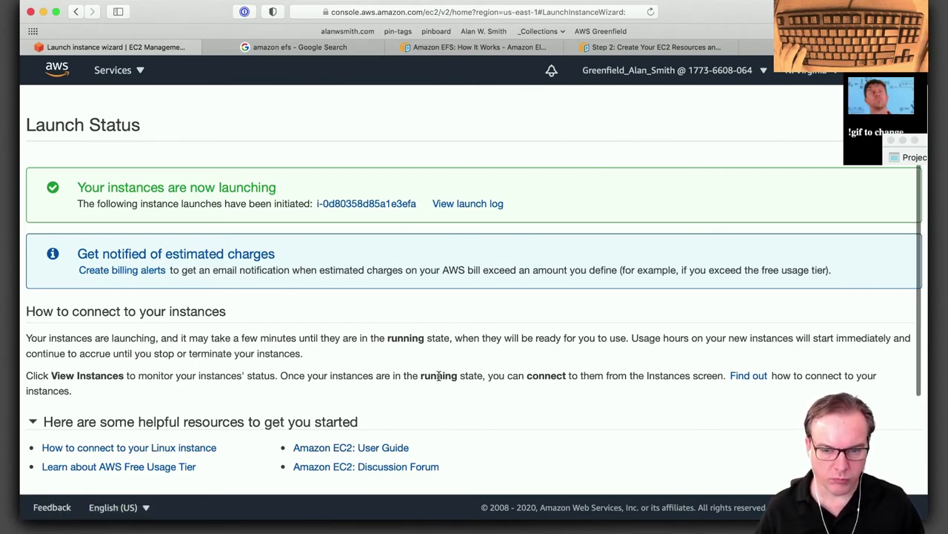
Remove the 'search: jump' filter so the Instances list shows all four instances.
scroll(460, 243, "down", 3)
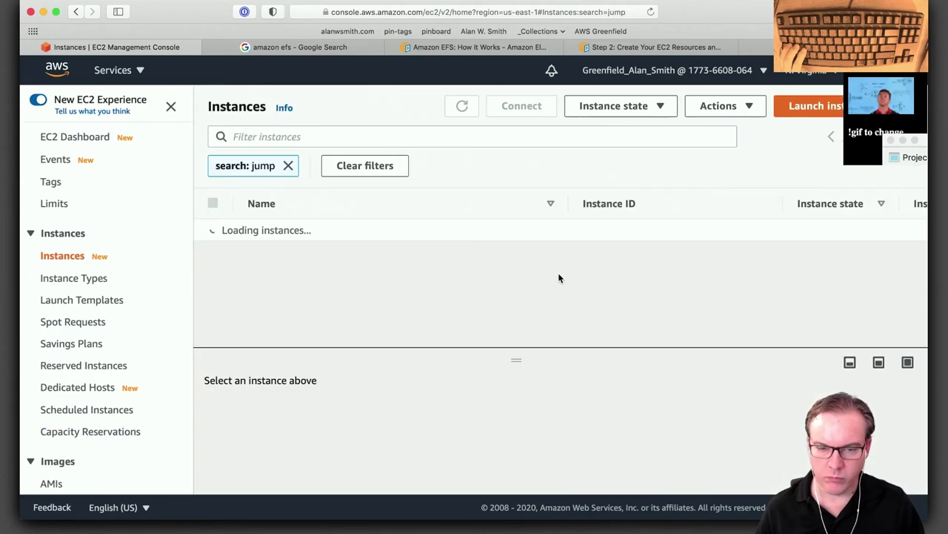
left_click(288, 166)
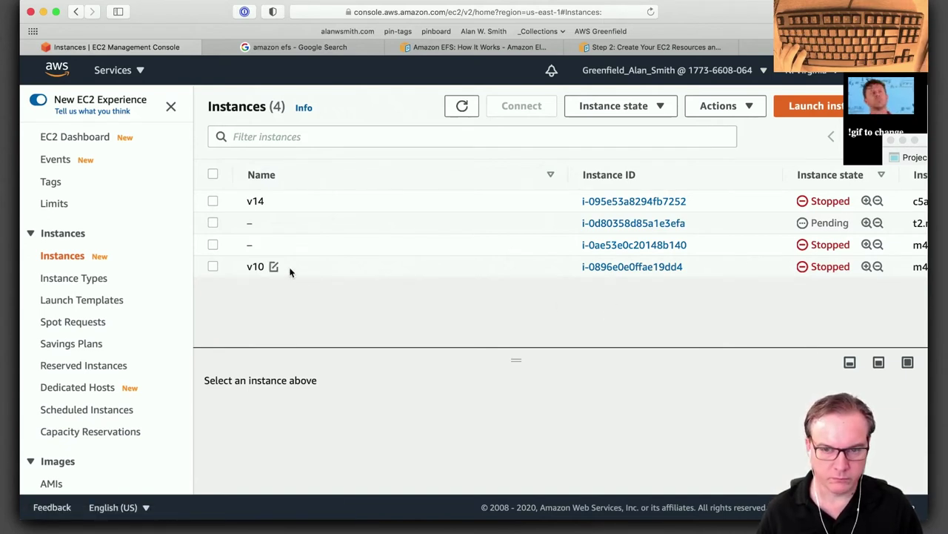
Rename the newly launched instance to 'EFS Test 1'.
left_click(262, 223)
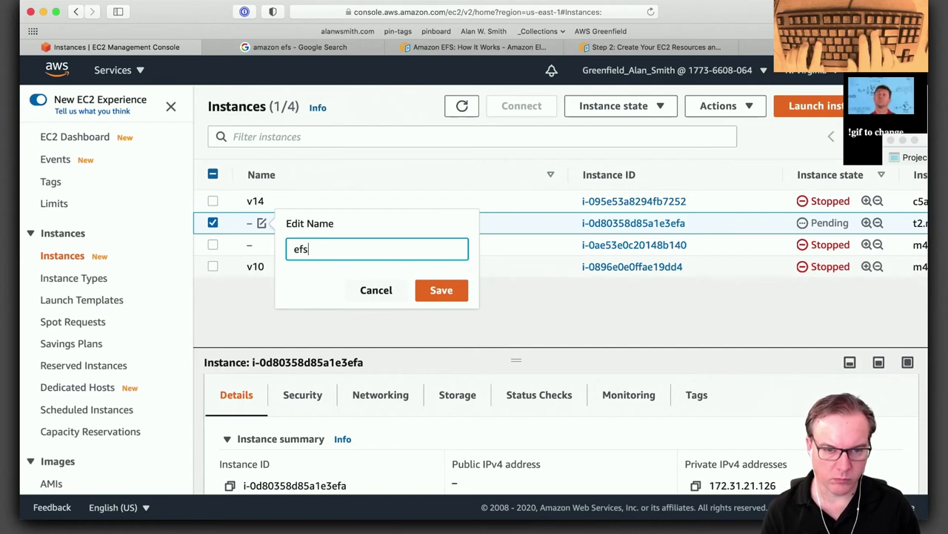
key("BackSpace")
key("BackSpace")
key("BackSpace")
type("EFS")
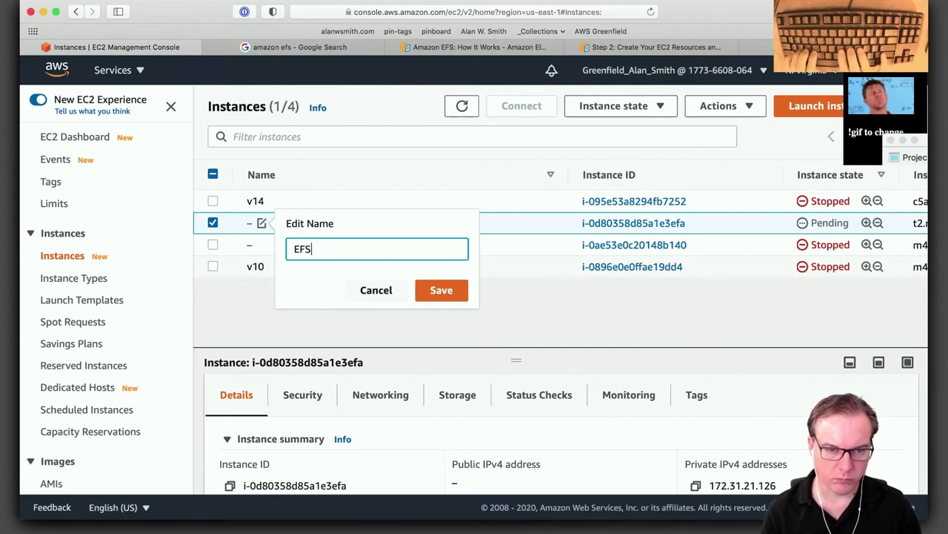
type(" Test 1")
key("Return")
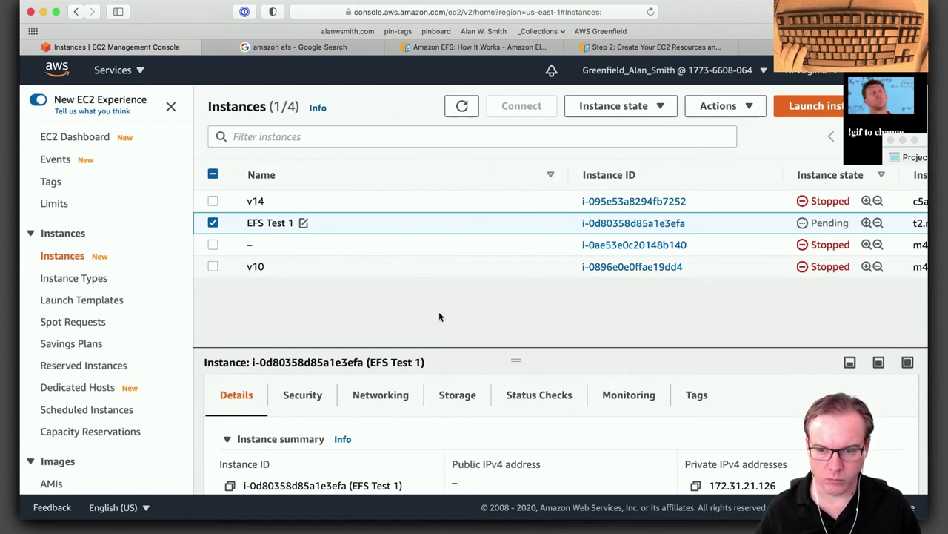
Refresh the list, select EFS Test 1, and copy its private IPv4 address.
scroll(439, 317, "down", 1)
scroll(344, 271, "up", 1)
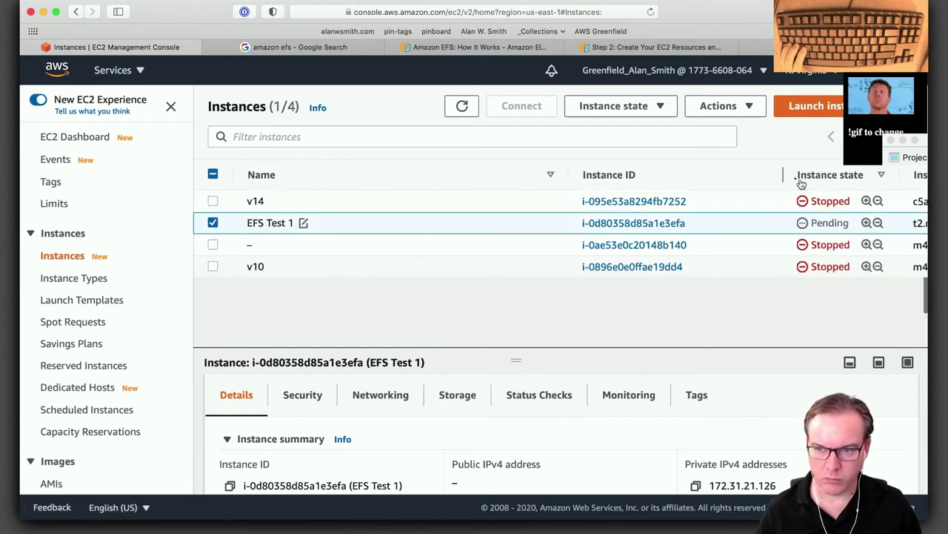
left_click(460, 107)
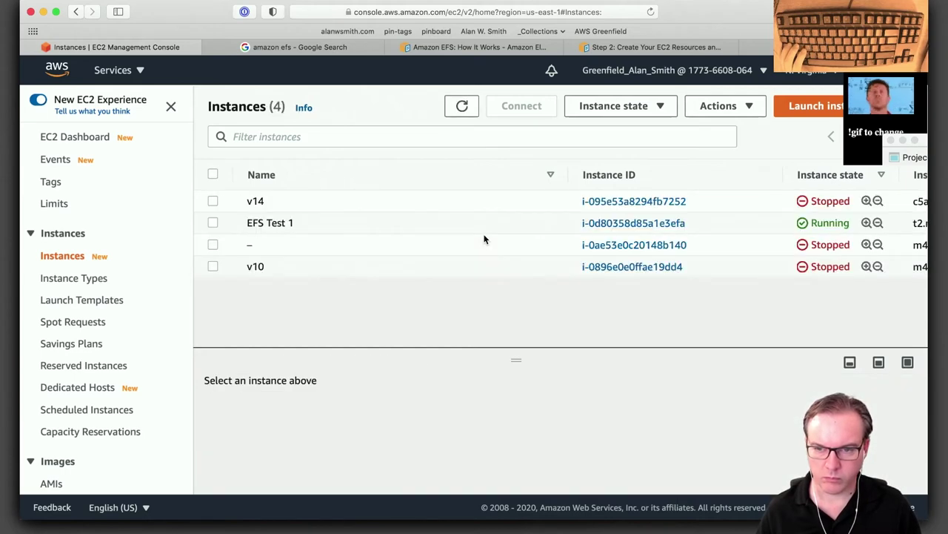
left_click(214, 224)
scroll(488, 319, "down", 1)
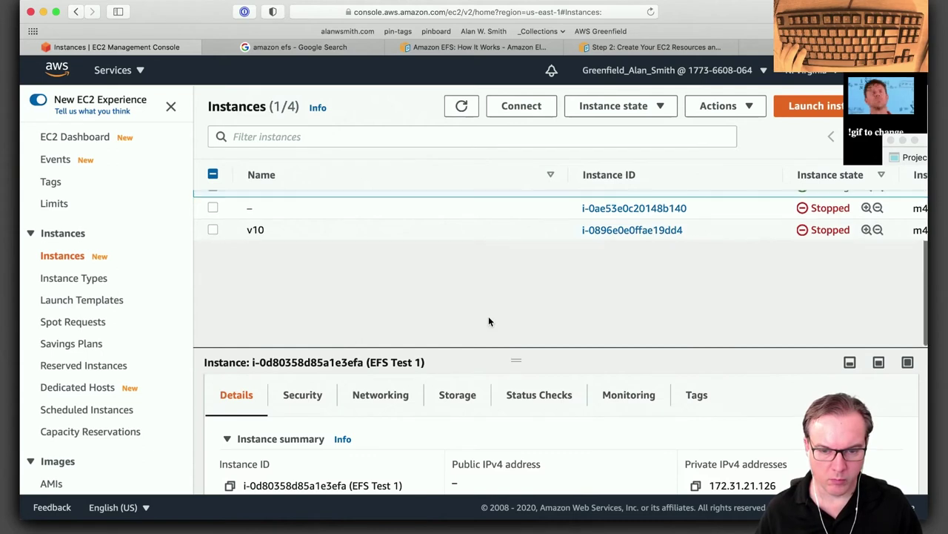
scroll(488, 319, "up", 1)
scroll(691, 419, "down", 2)
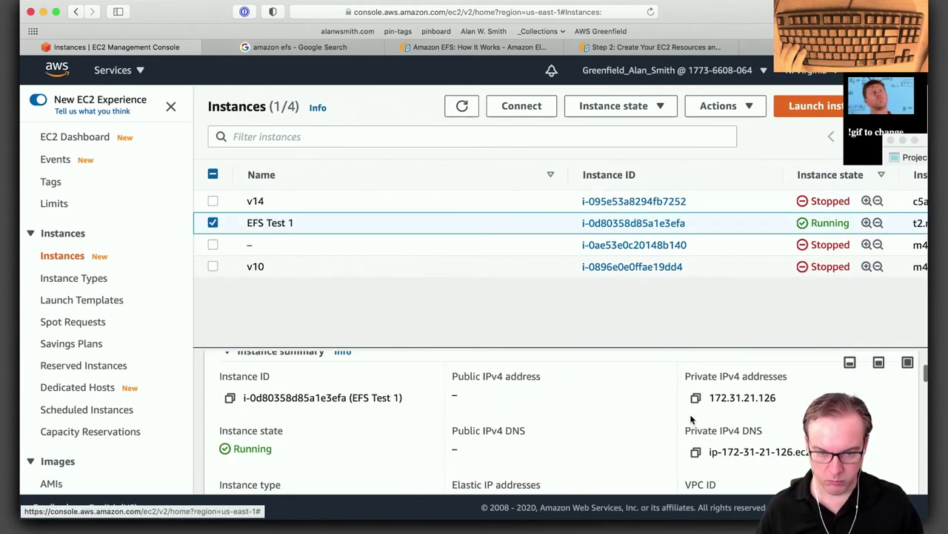
left_click_drag(779, 398, 709, 397)
key("super+c")
Bring iTerm to the front through Alfred.
key("alt+space")
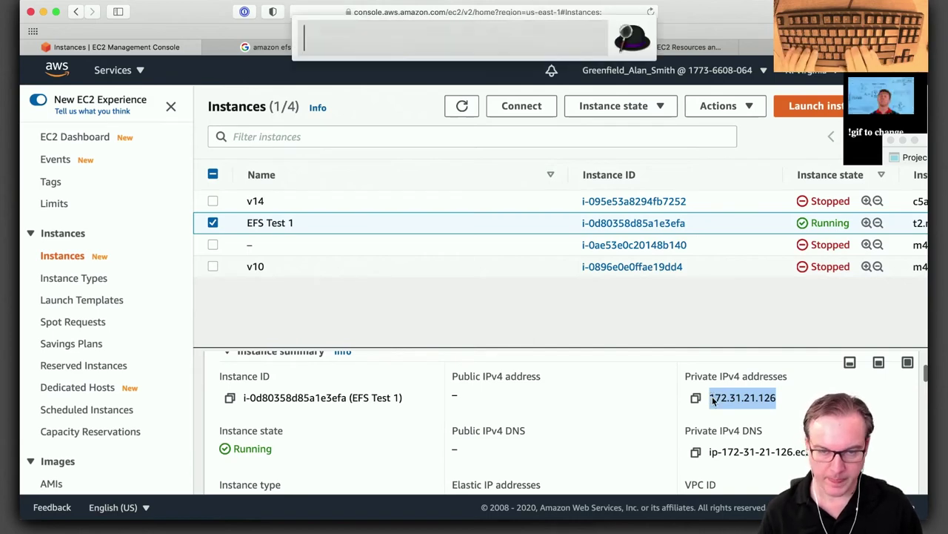
type("i")
key("Return")
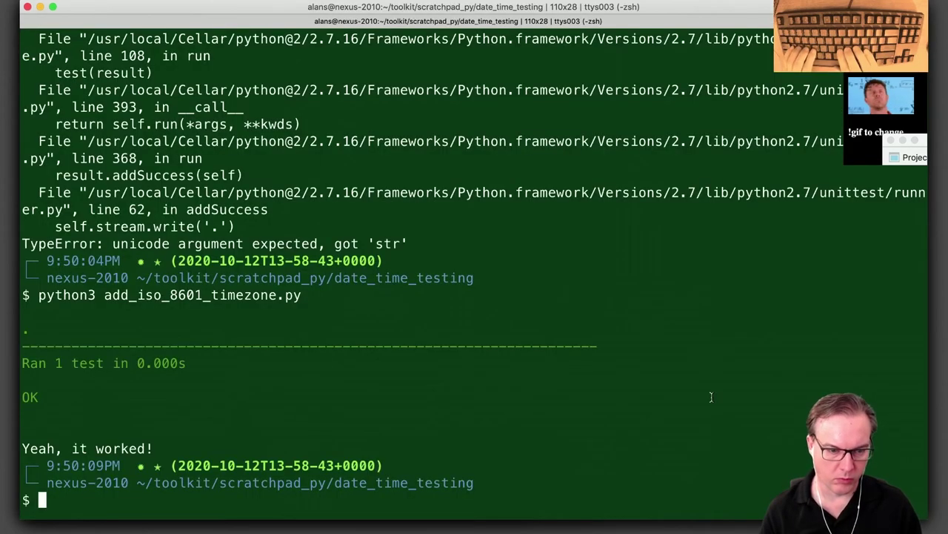
type("ssh -")
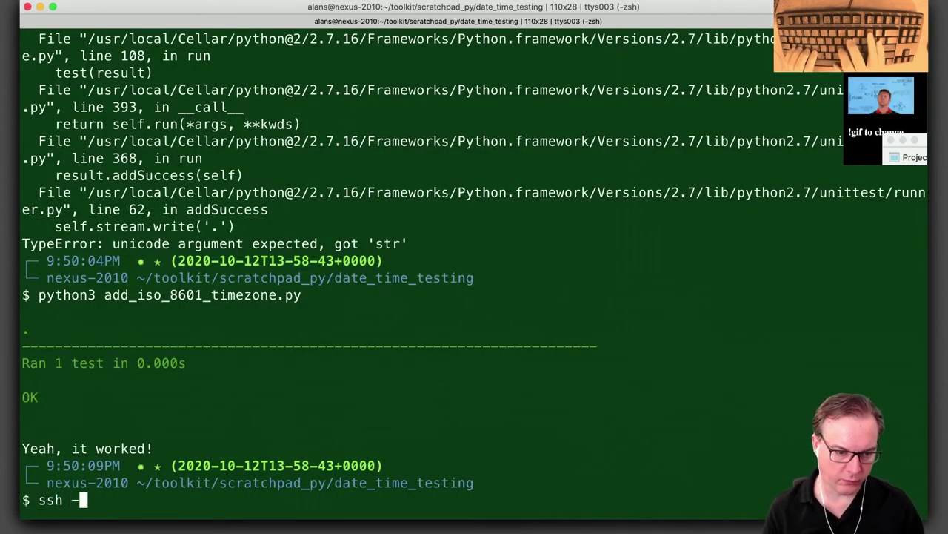
type("i ~/")
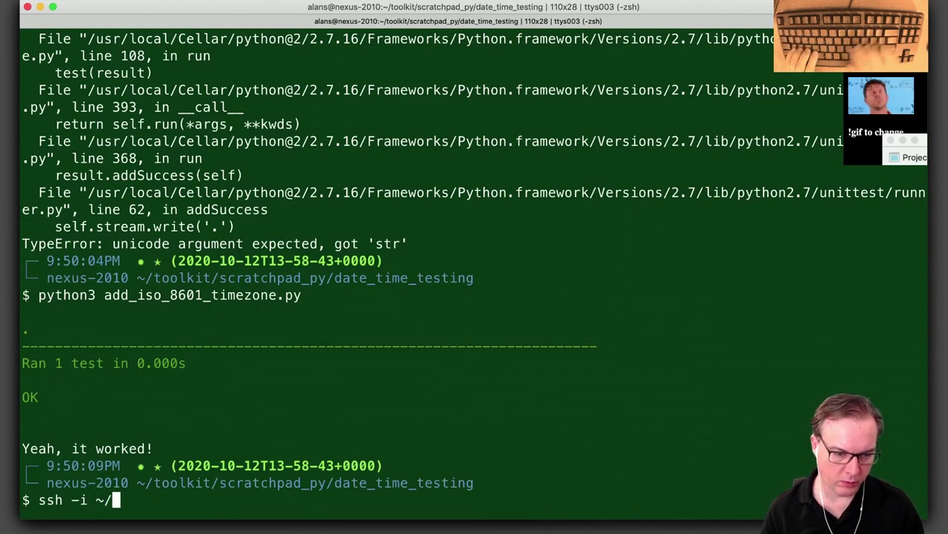
type(".ssh/g")
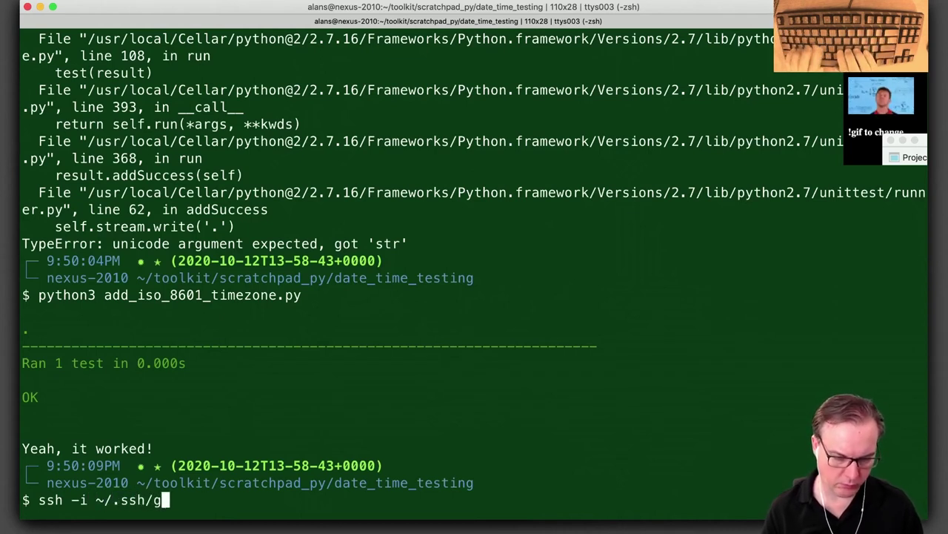
key("Tab")
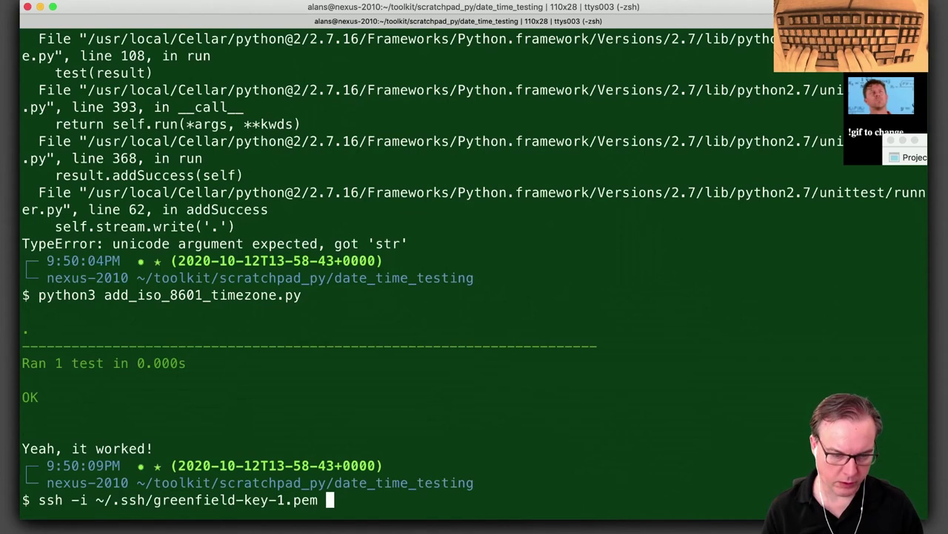
type("ec2-user")
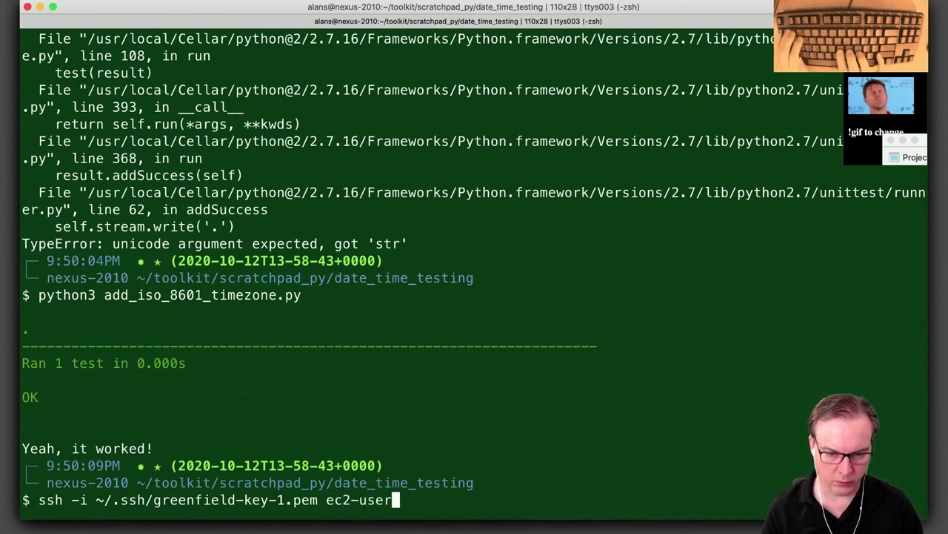
type("@")
key("super+v")
key("Return")
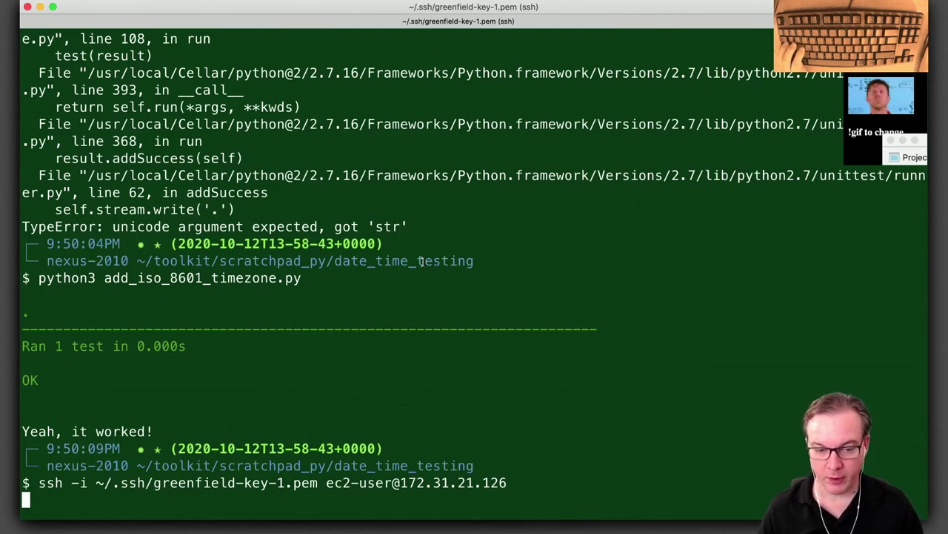
key("super+Tab")
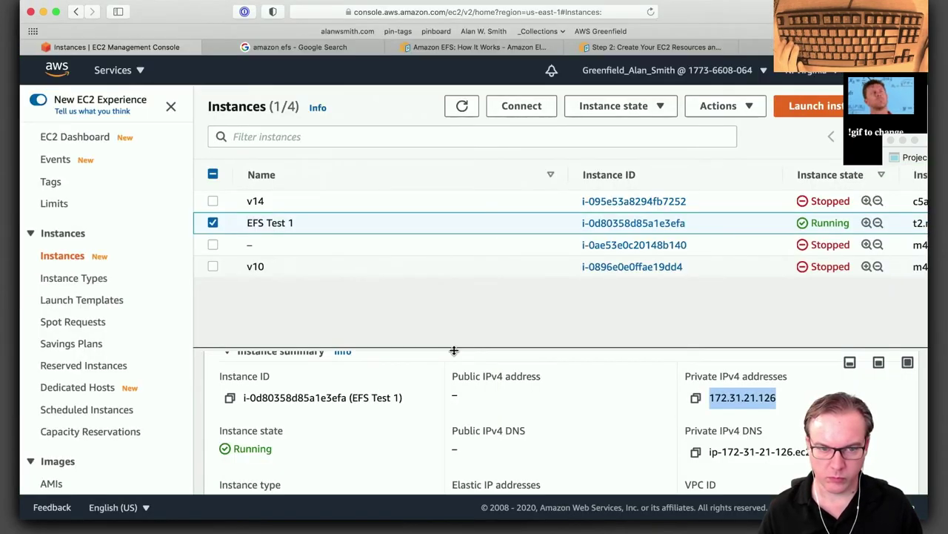
From EFS Test 1's Connect page, follow the AWS Systems Manager Quick Setup documentation link.
left_click(262, 224)
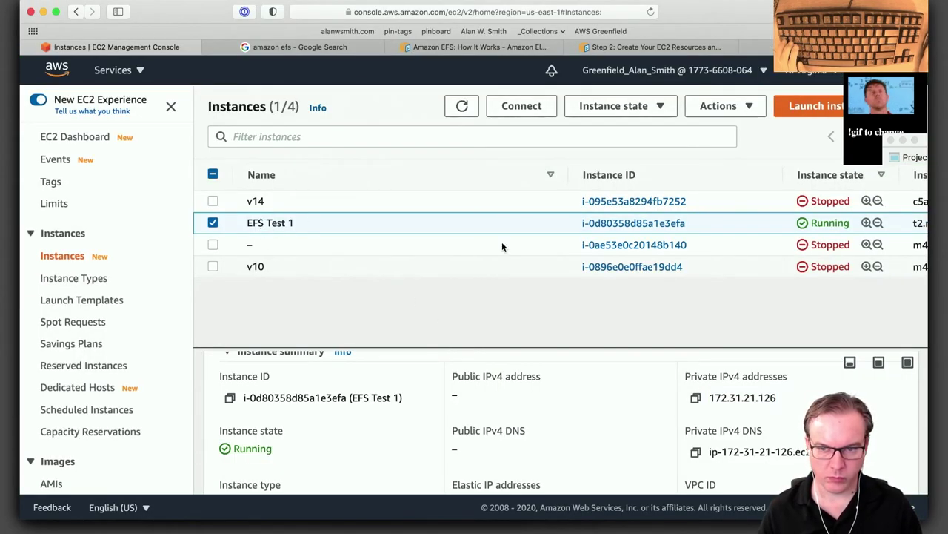
left_click(607, 223)
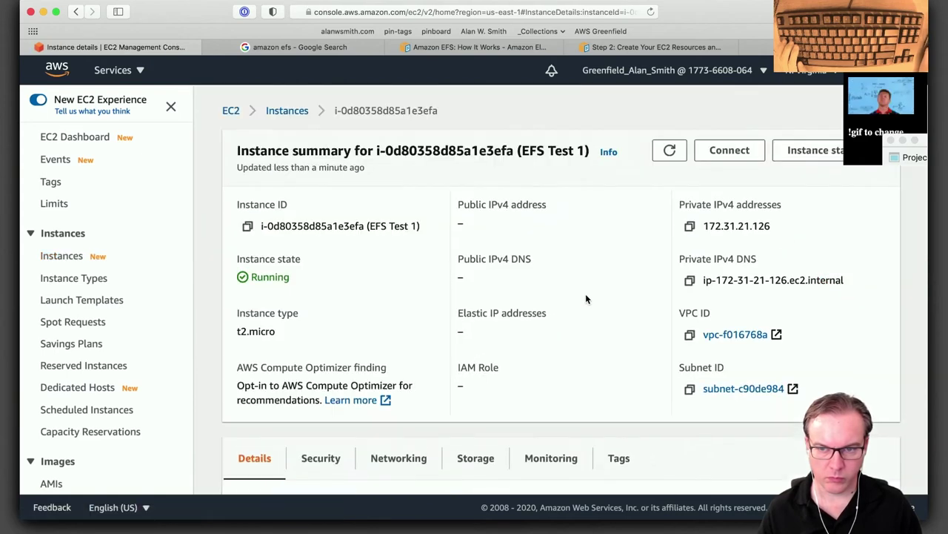
left_click(729, 150)
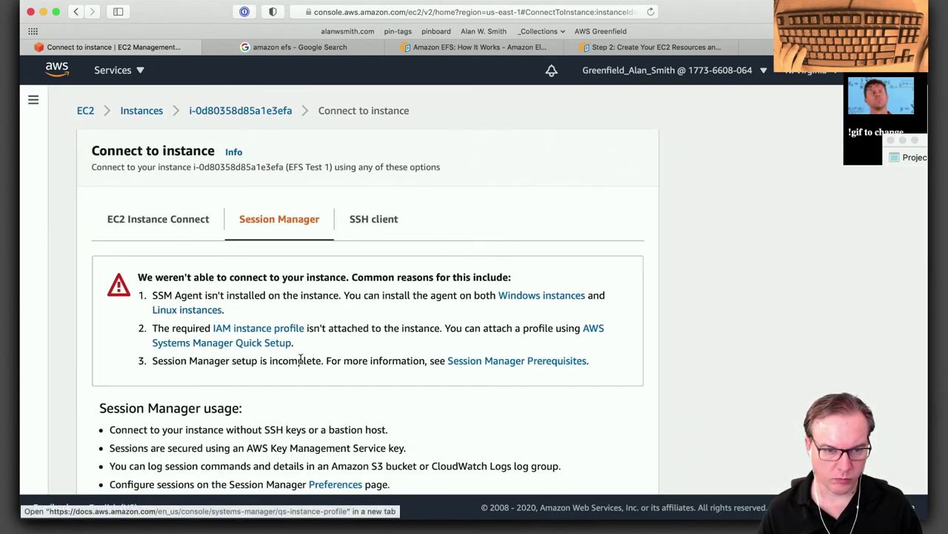
scroll(300, 361, "down", 1)
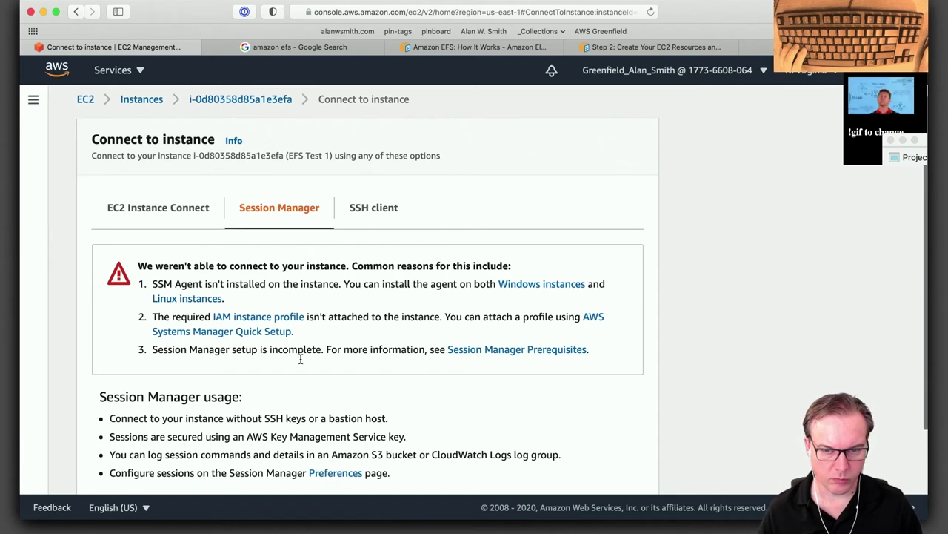
scroll(300, 359, "down", 3)
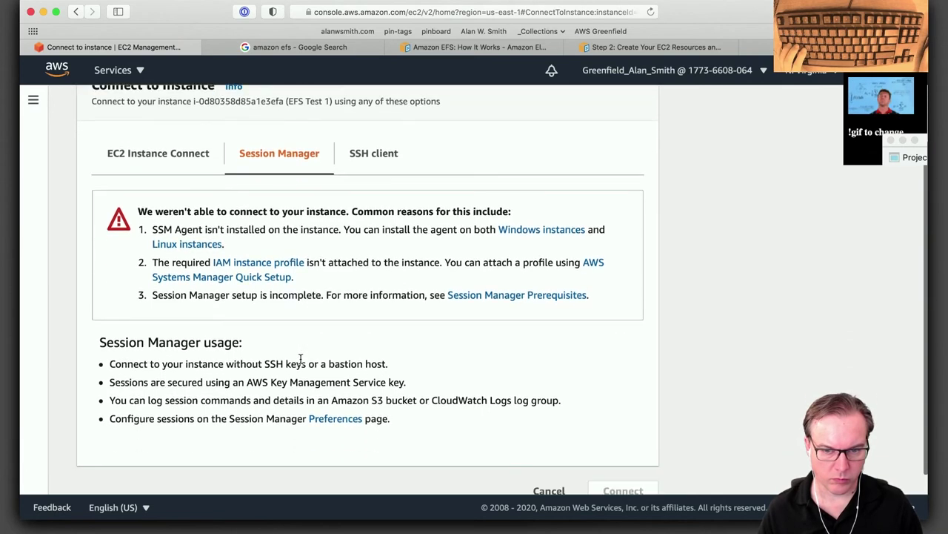
left_click(595, 266)
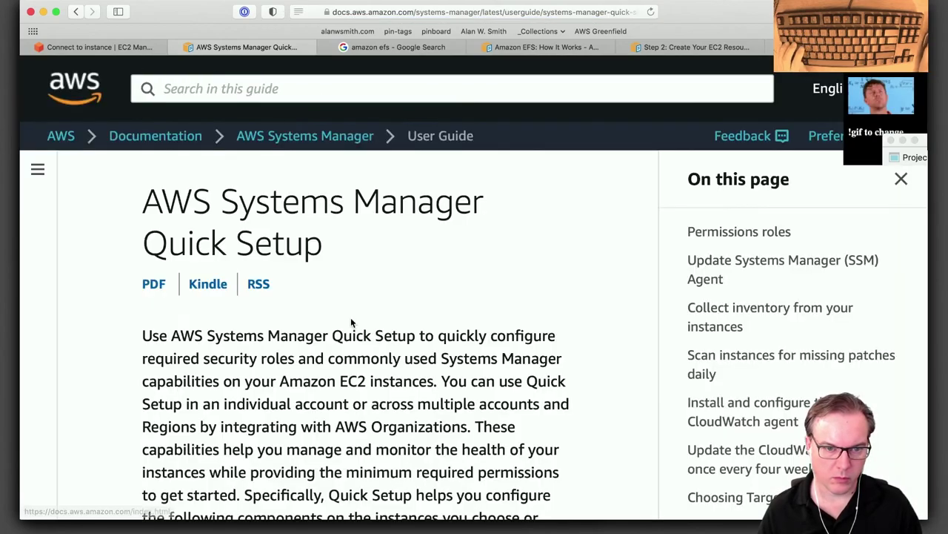
Interrupt the hanging ssh in iTerm and rerun the connection to 172.31.21.126.
key("alt+space")
type("i")
key("Return")
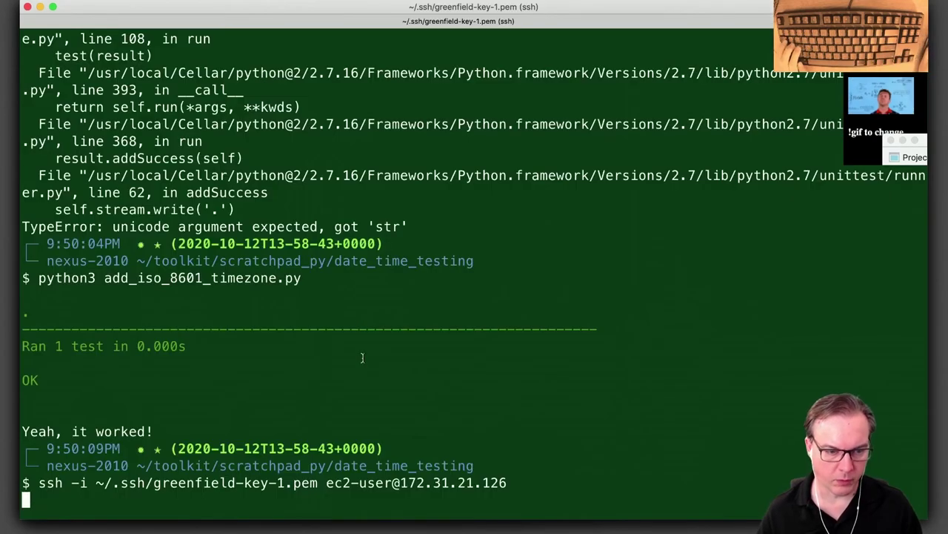
key("ctrl+c")
key("Up")
key("Return")
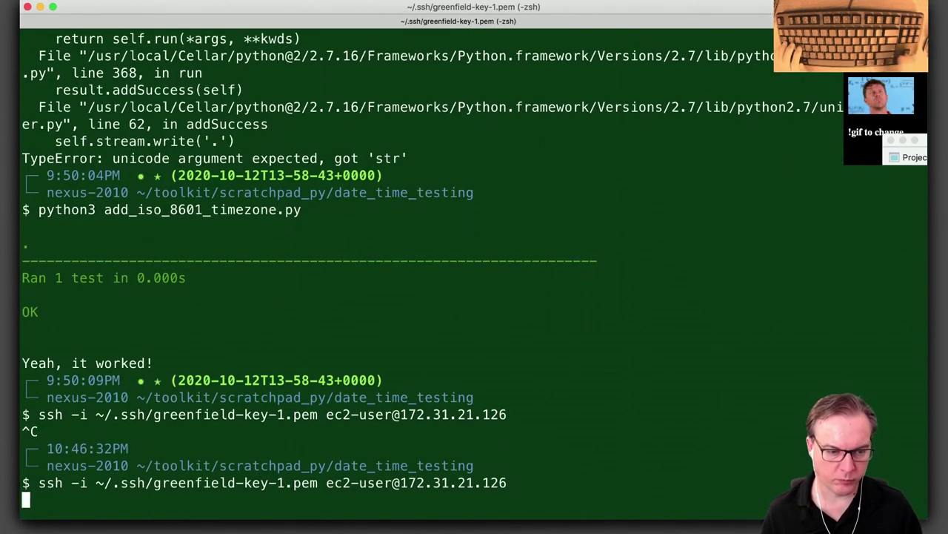
key("super+Tab")
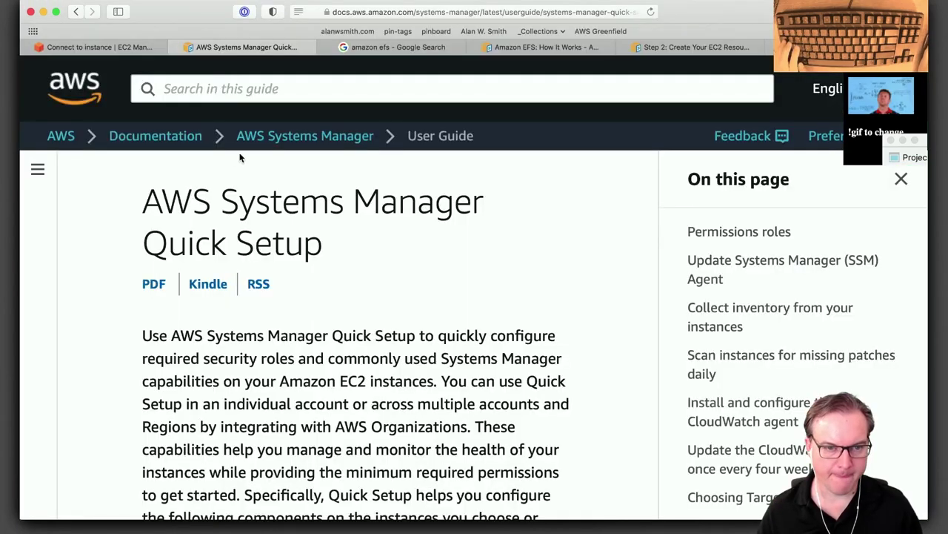
Read through the Quick Setup permissions and SSM Agent sections of the documentation.
scroll(383, 397, "down", 10)
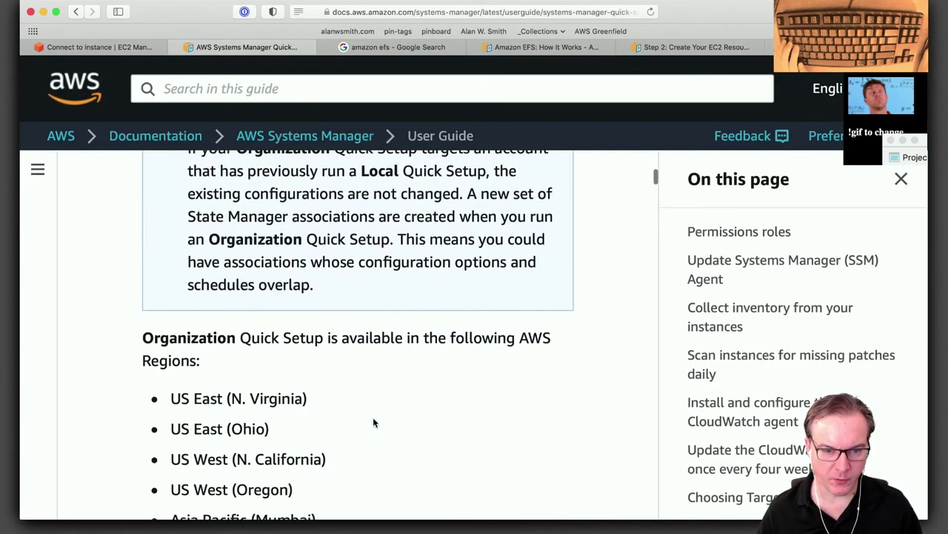
scroll(373, 422, "down", 15)
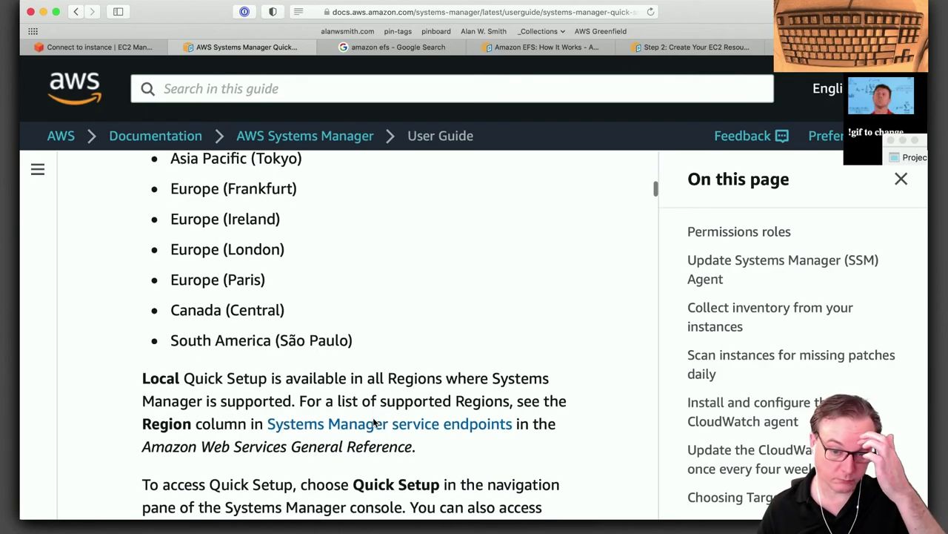
scroll(375, 420, "down", 15)
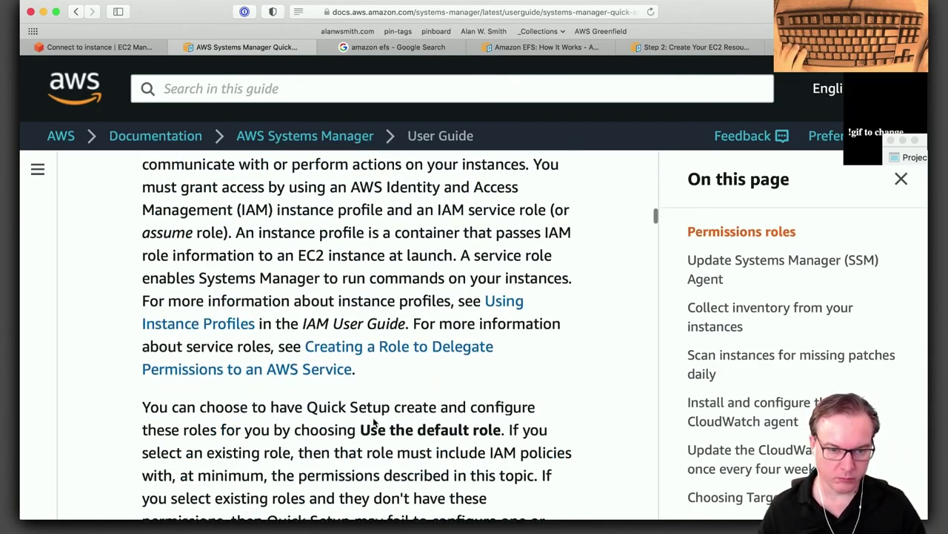
scroll(375, 419, "up", 5)
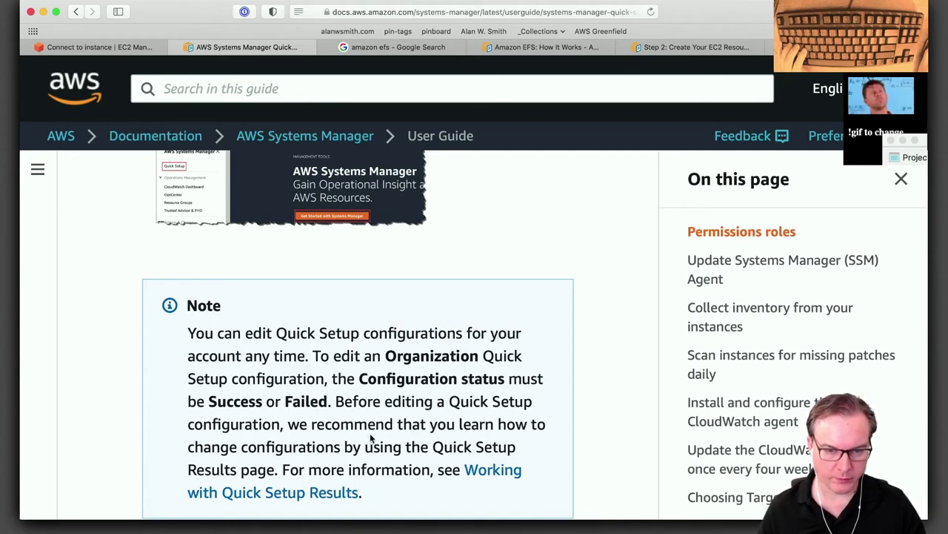
scroll(371, 439, "down", 2)
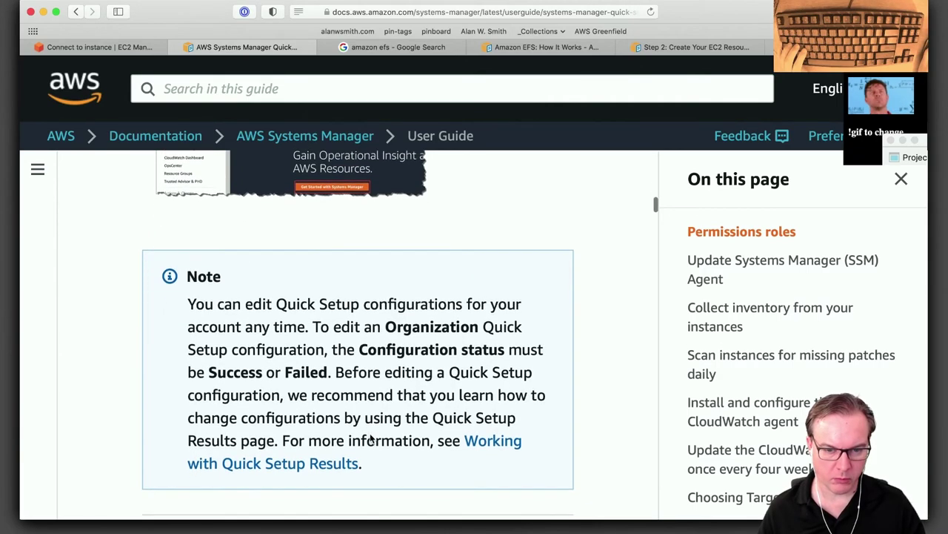
scroll(370, 434, "down", 10)
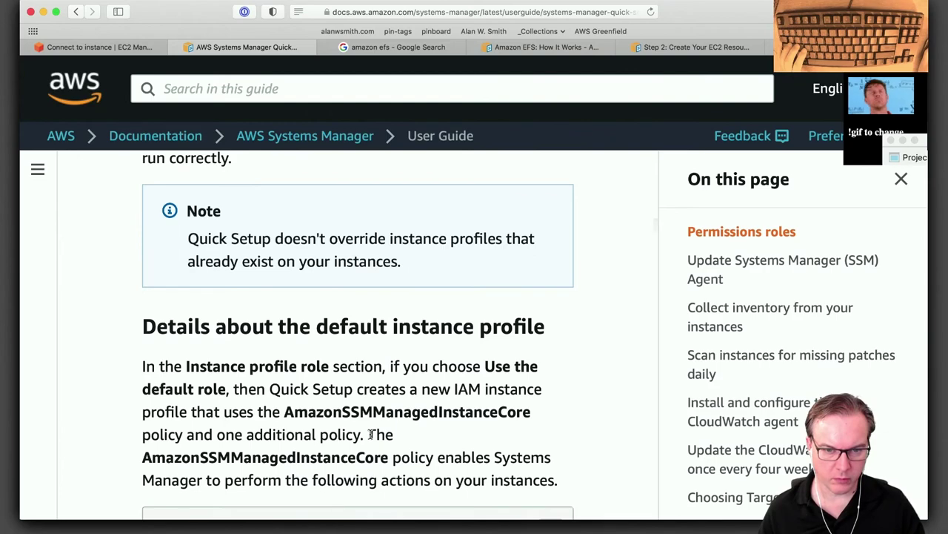
scroll(370, 435, "down", 10)
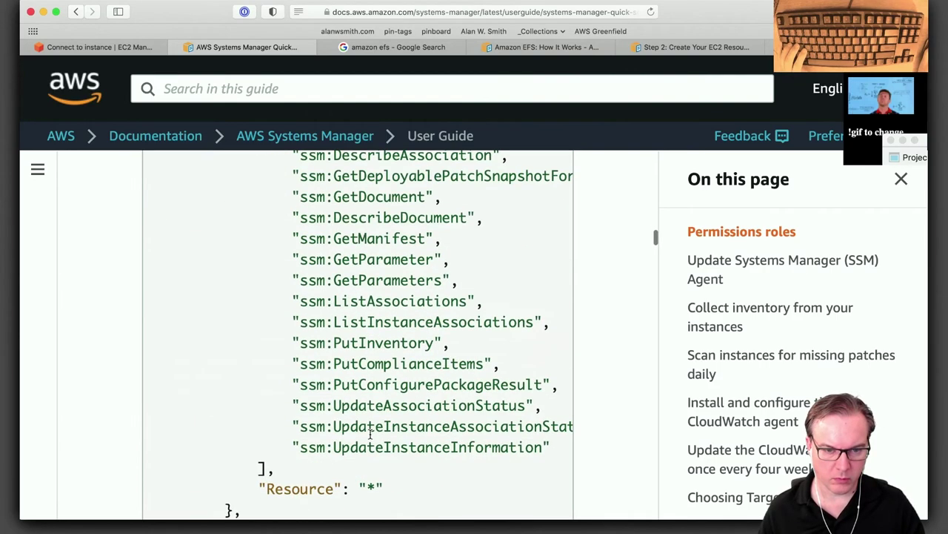
scroll(370, 435, "up", 4)
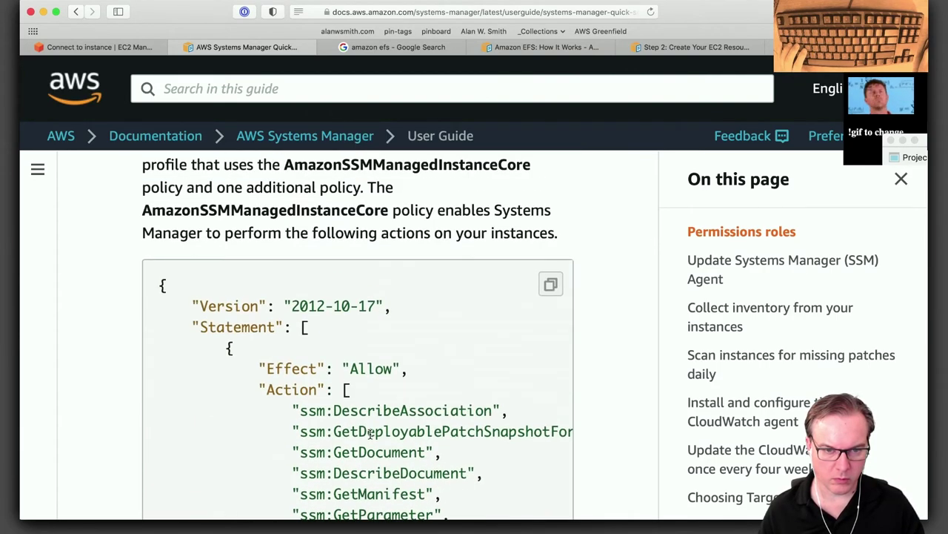
scroll(370, 434, "down", 15)
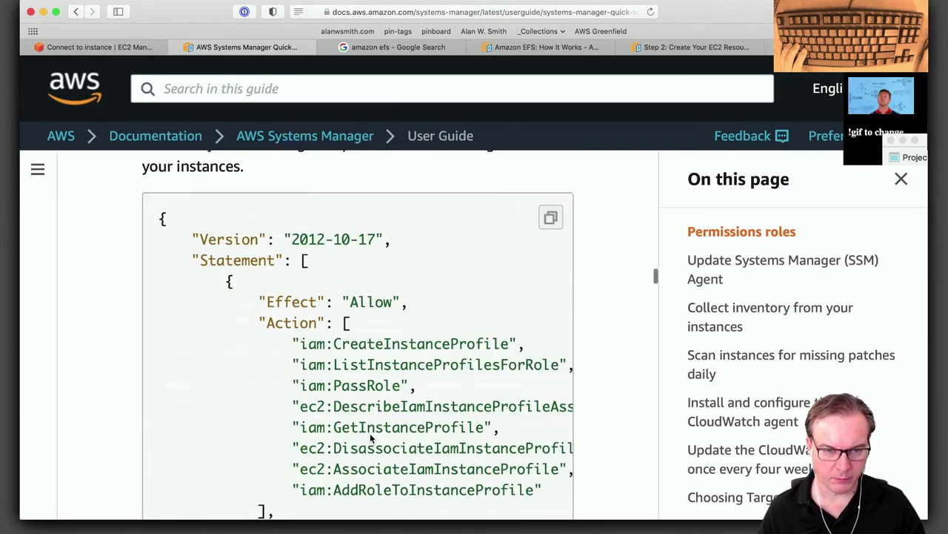
scroll(370, 437, "down", 15)
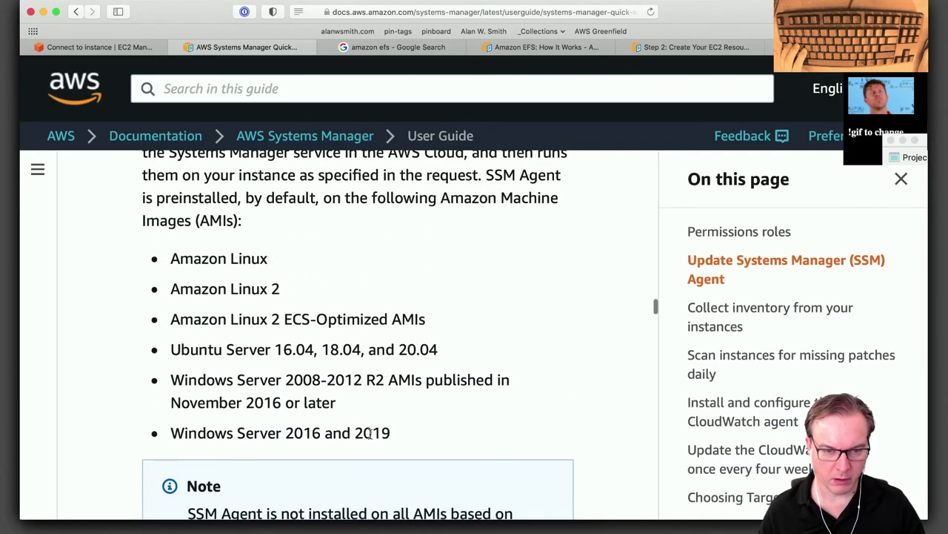
scroll(370, 434, "up", 2)
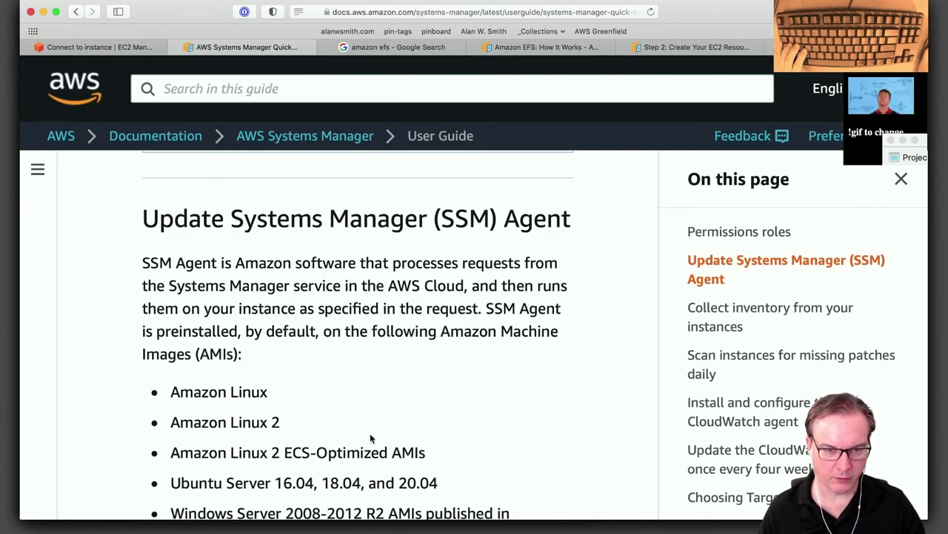
scroll(383, 320, "down", 15)
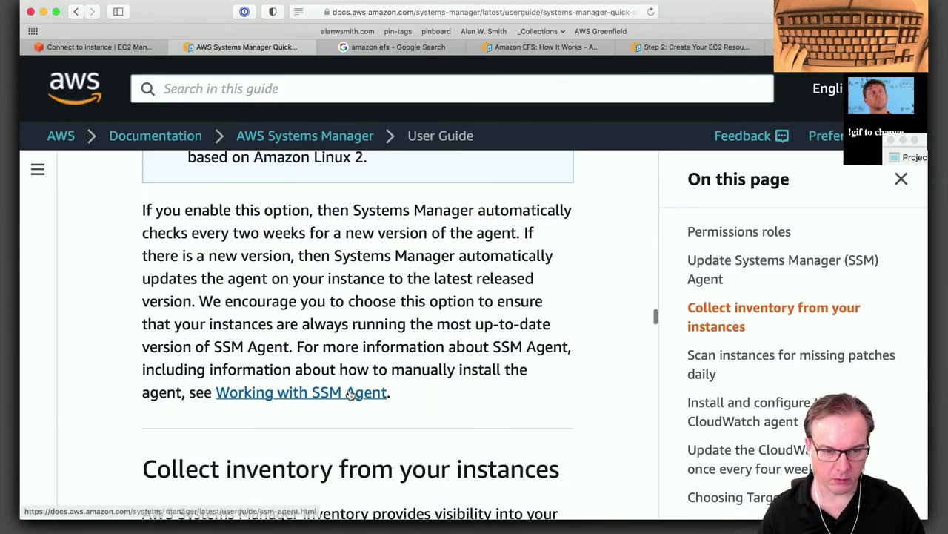
scroll(322, 436, "down", 10)
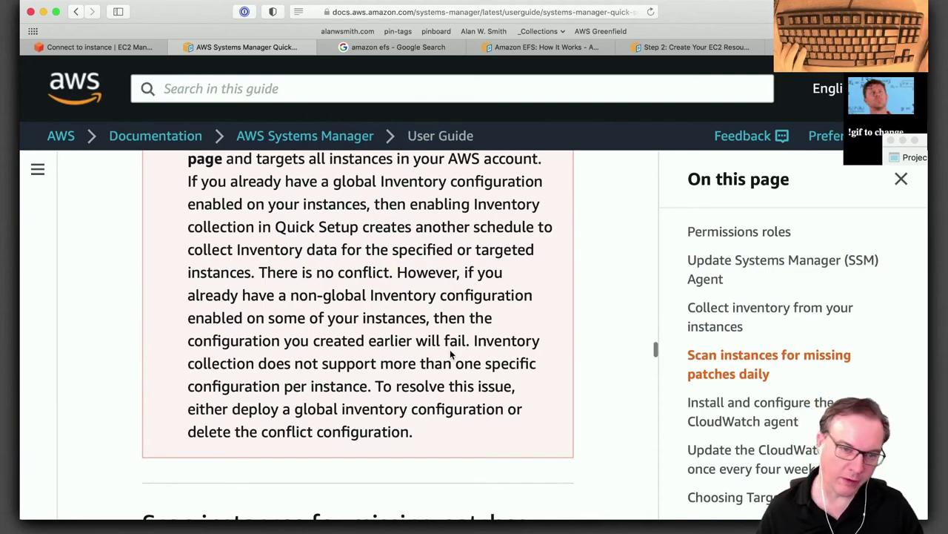
scroll(395, 377, "up", 20)
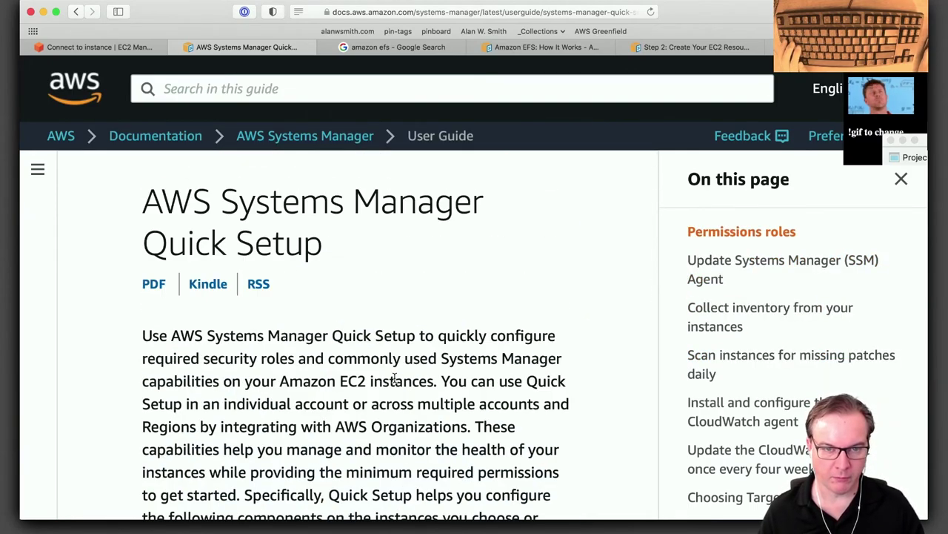
Abort the stalled ssh again, rerun it, and return to Safari.
key("super+Tab")
key("ctrl+c")
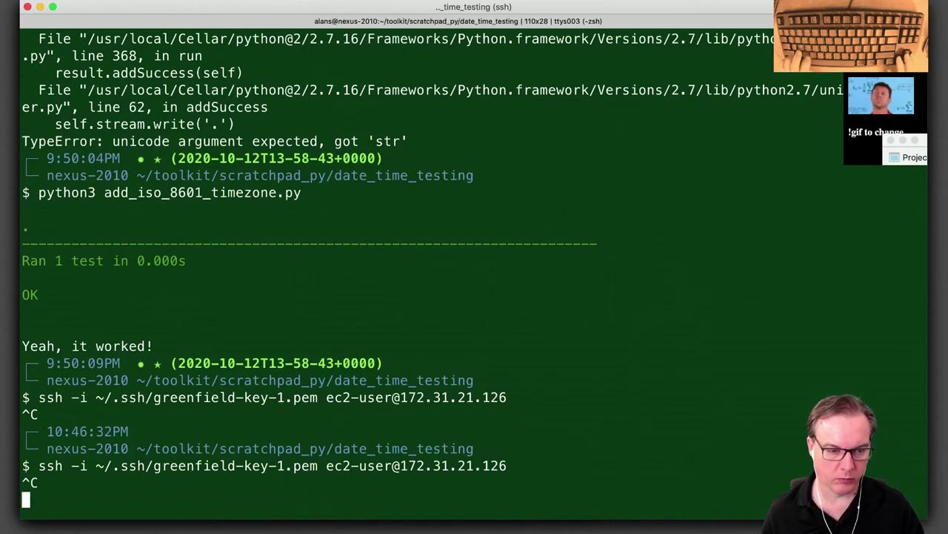
key("Up")
key("Return")
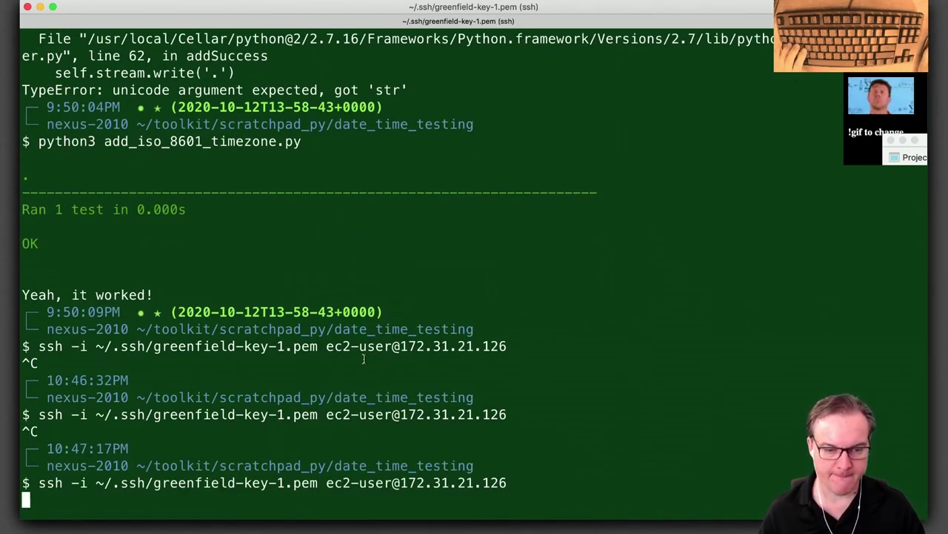
key("alt+space")
type("safari")
key("Return")
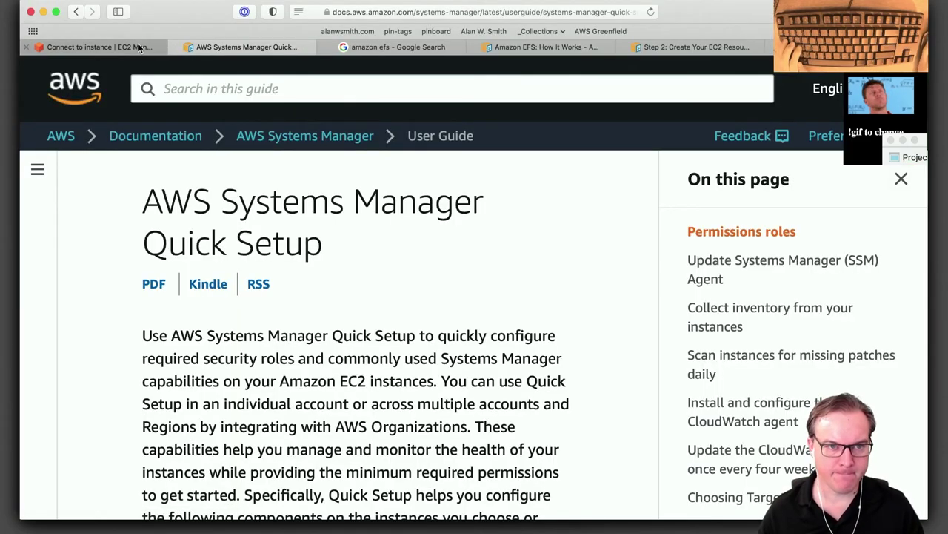
Go to the EFS Test 1 instance summary page and review its details.
left_click(139, 47)
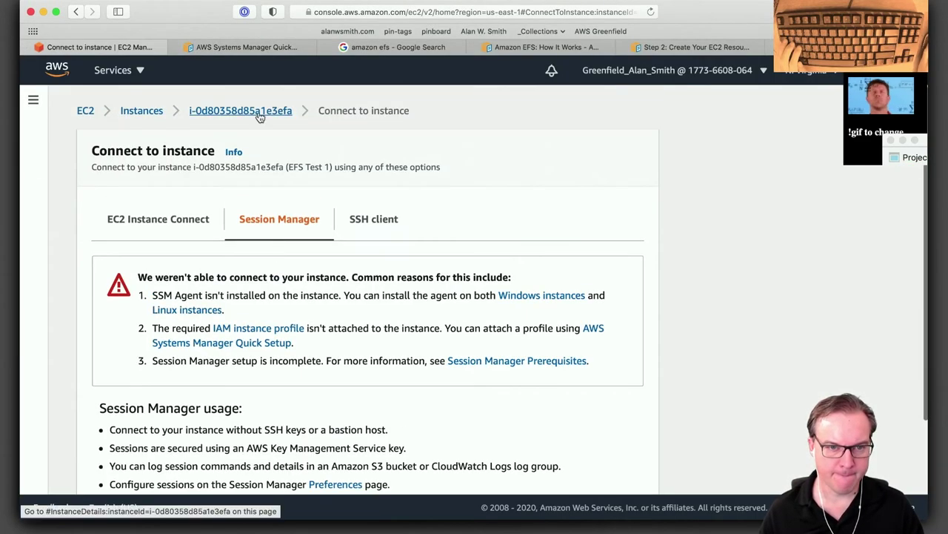
left_click(259, 112)
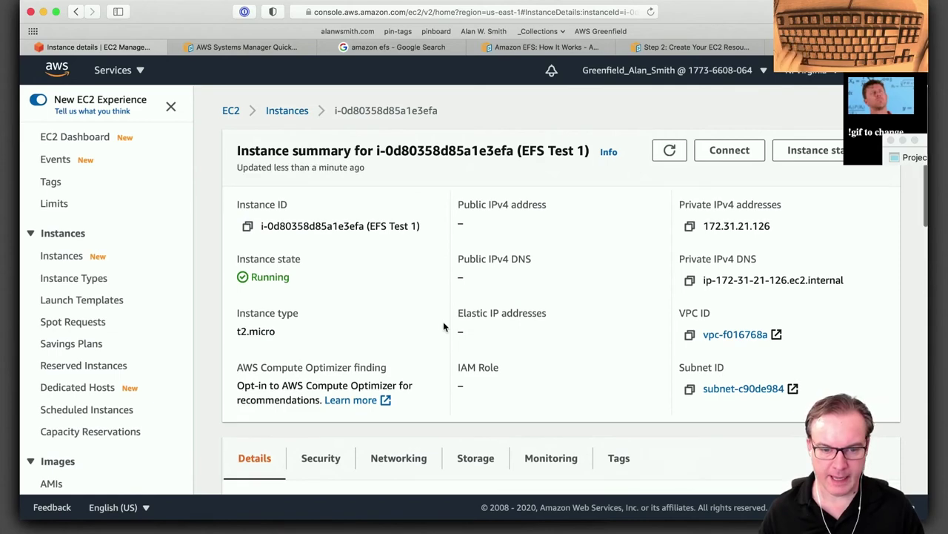
scroll(445, 326, "down", 8)
scroll(445, 326, "up", 4)
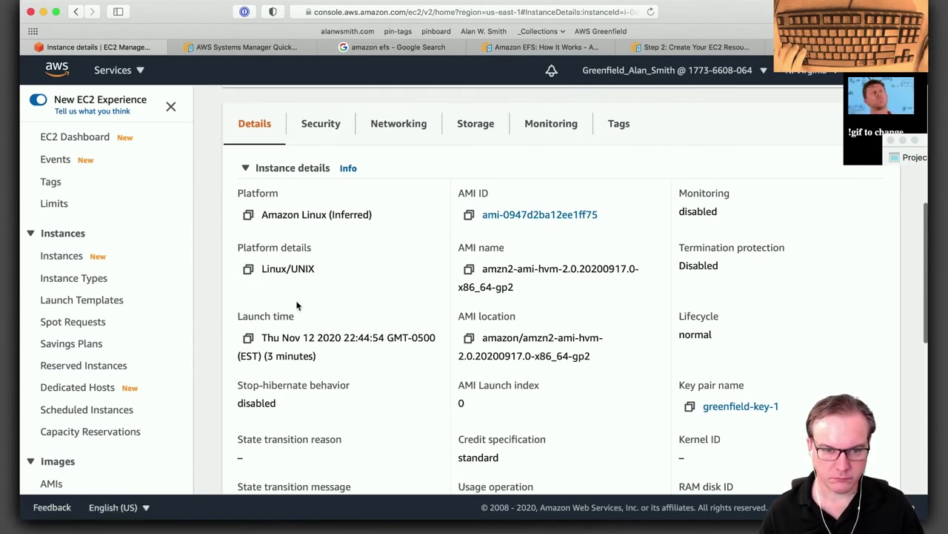
scroll(341, 319, "down", 6)
scroll(322, 346, "up", 10)
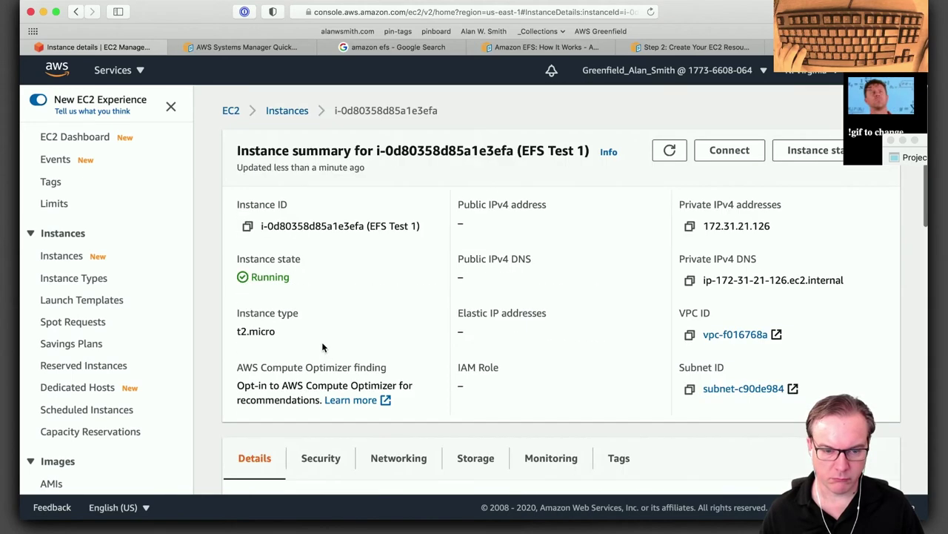
Abort the stuck ssh session in Terminal and return to the EC2 Instances list.
key("super+Tab")
key("ctrl+c")
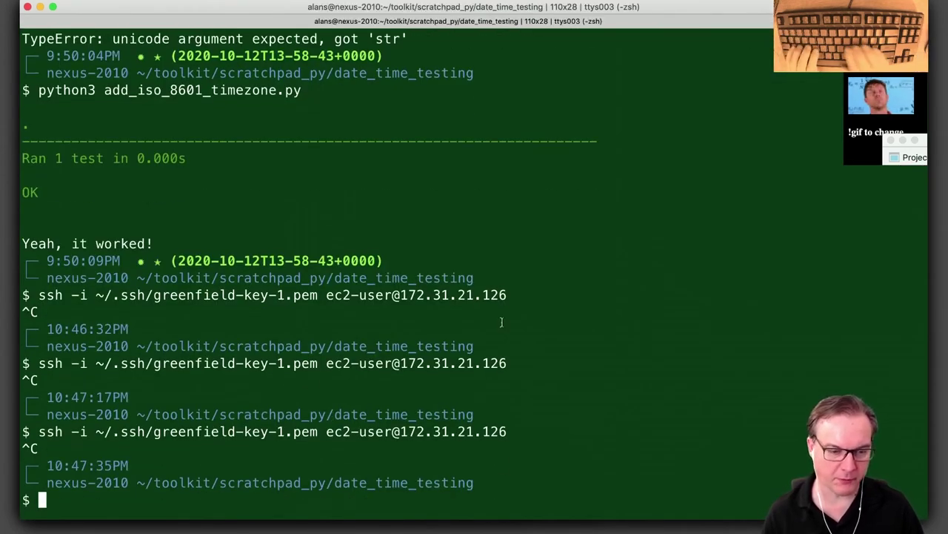
key("super+Tab")
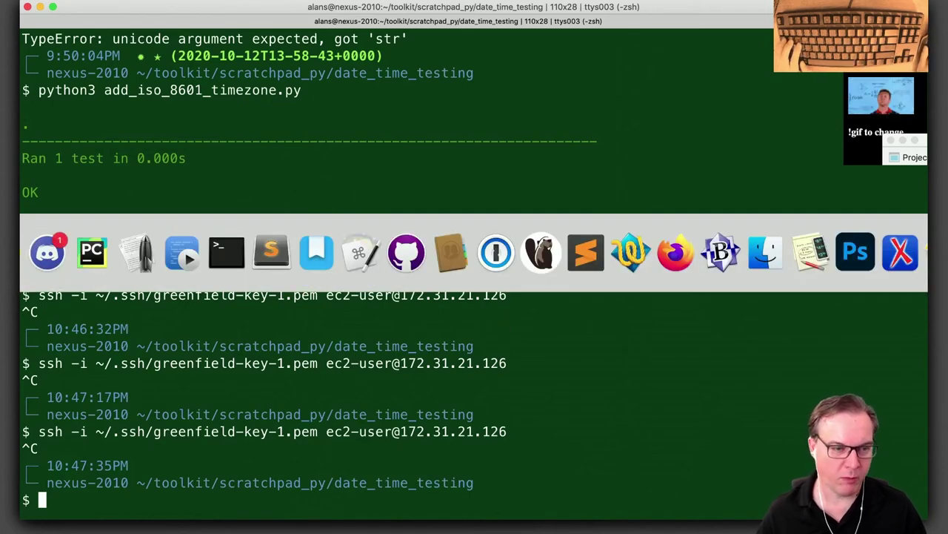
key("super+Tab")
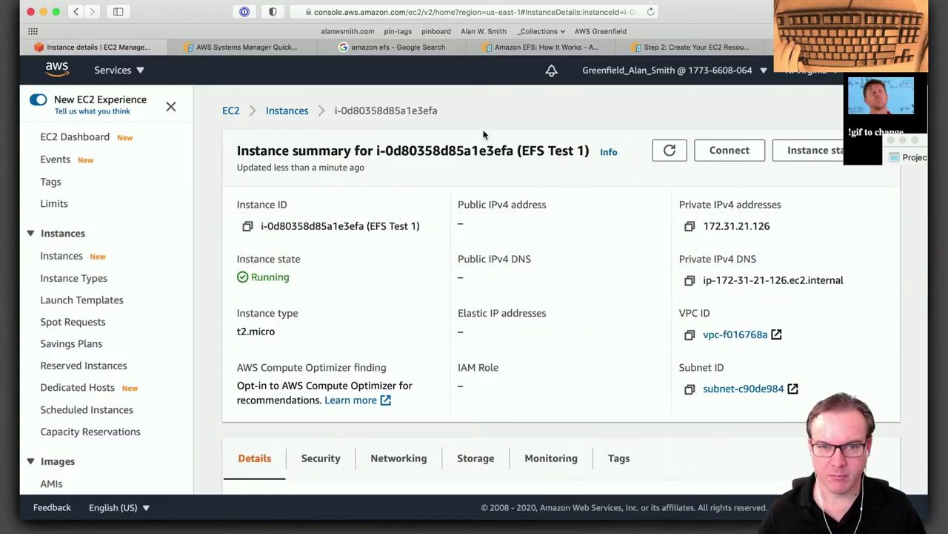
left_click(288, 112)
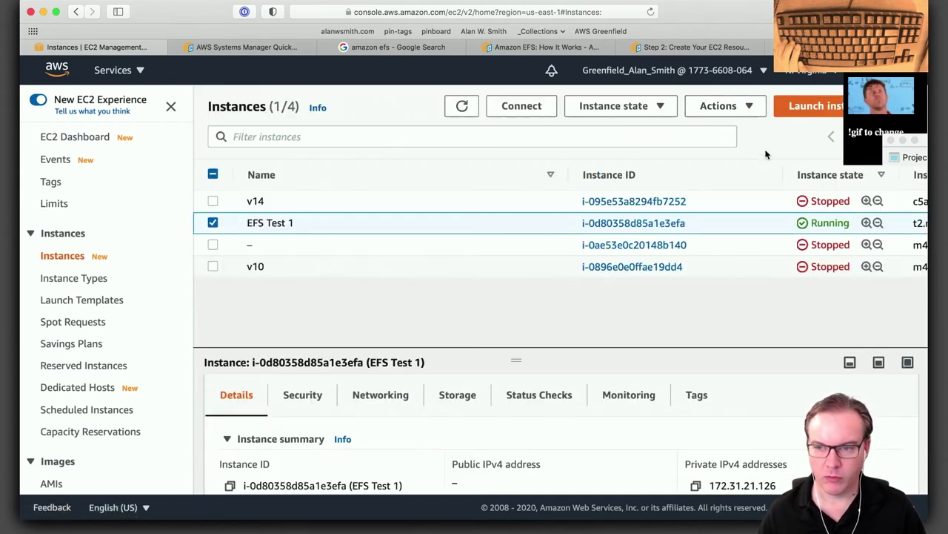
Terminate the stopped v14, v10 and unnamed instances.
left_click(213, 201)
left_click(212, 245)
left_click(213, 267)
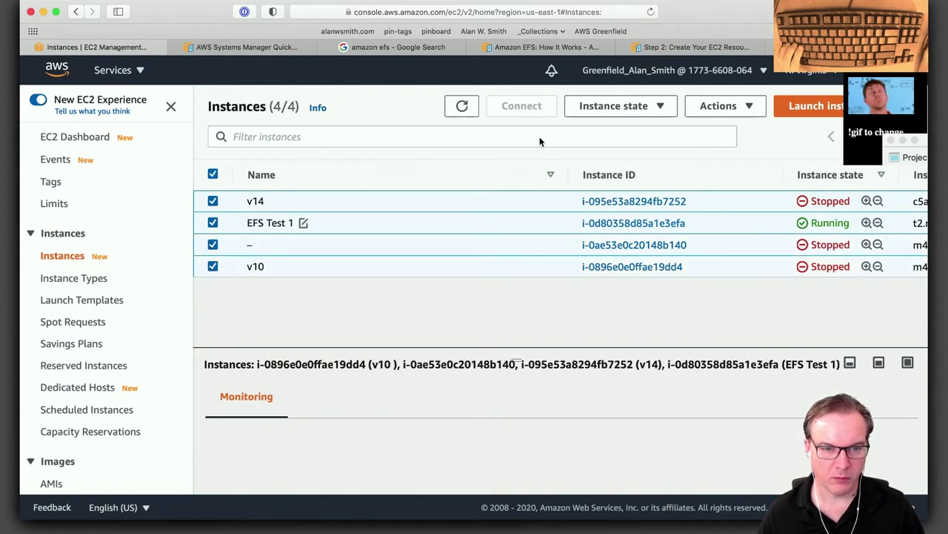
left_click(731, 109)
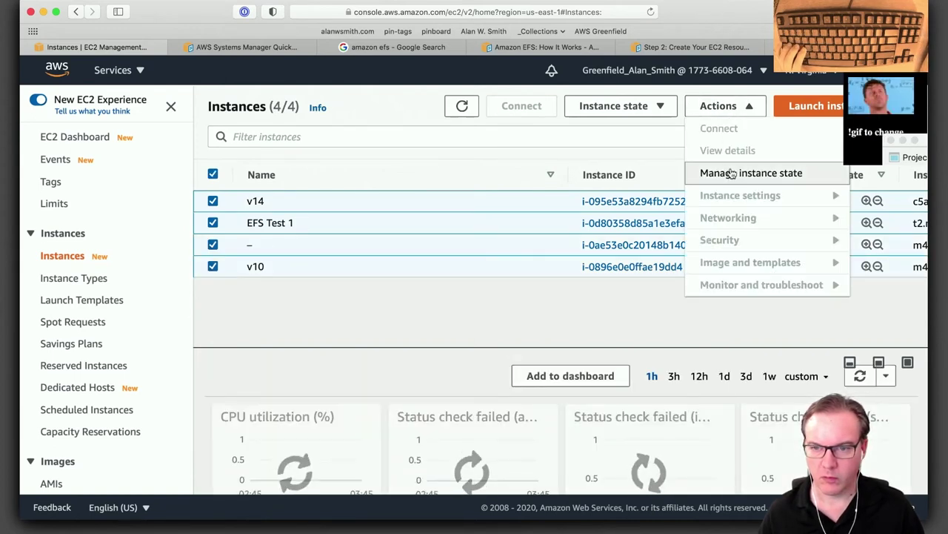
left_click(657, 104)
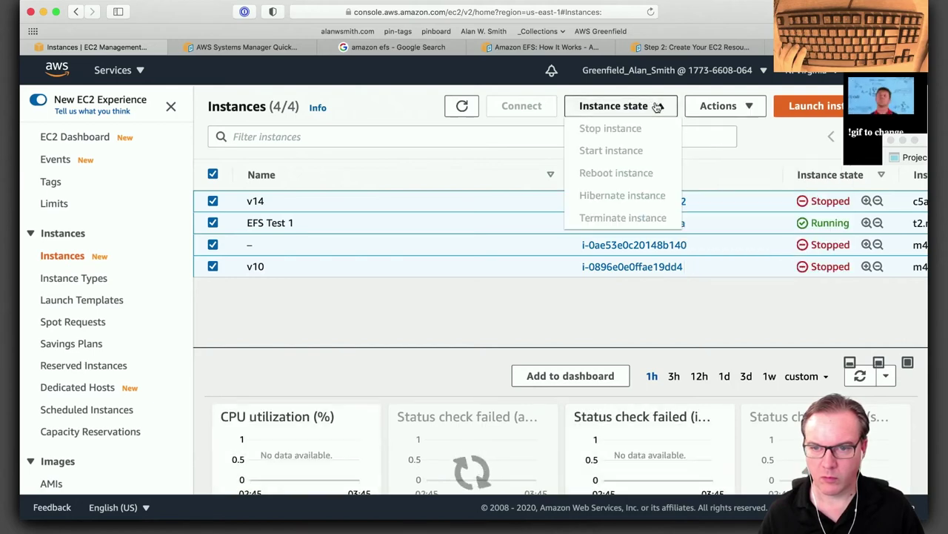
left_click(657, 106)
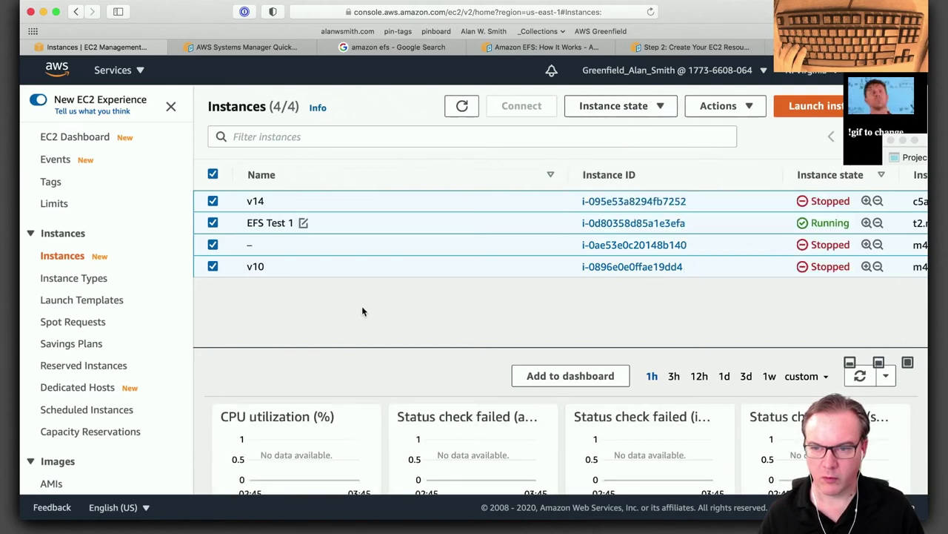
left_click(212, 223)
left_click(622, 106)
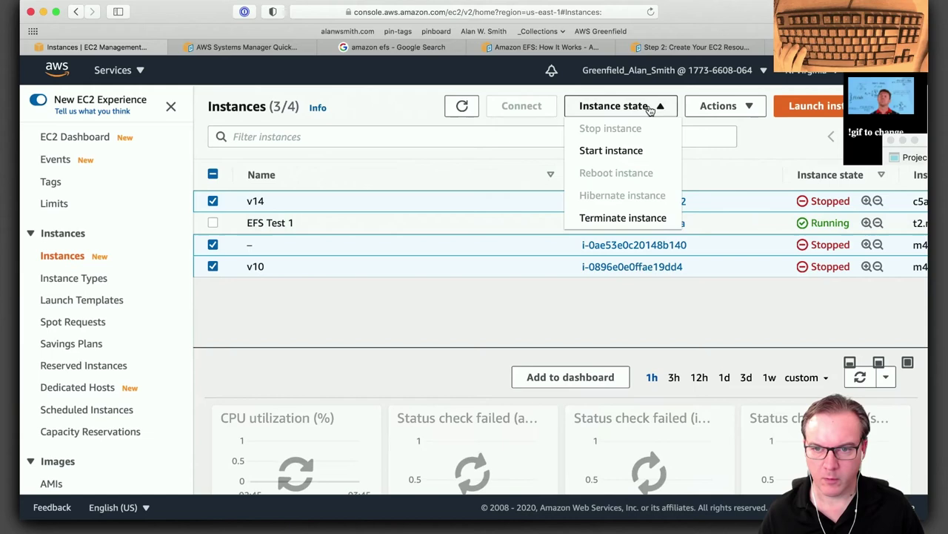
left_click(635, 218)
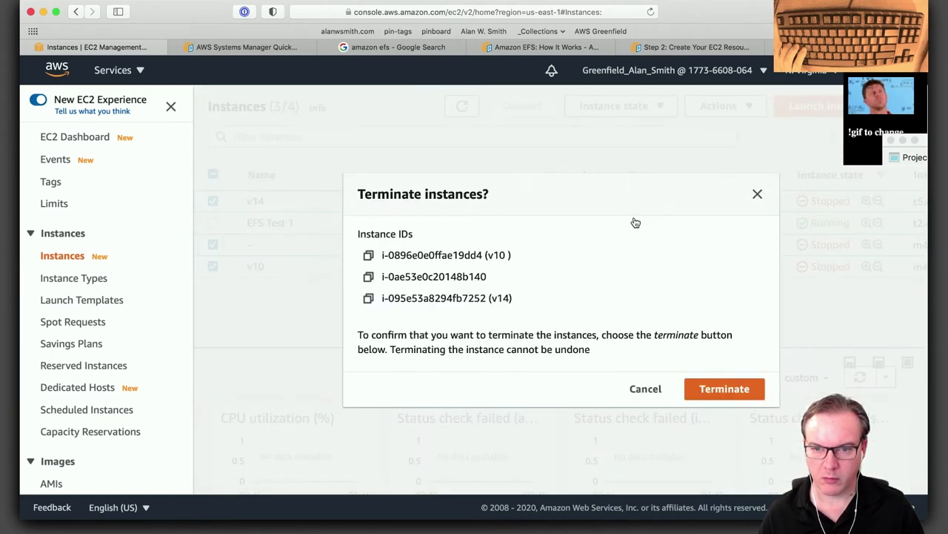
left_click(715, 389)
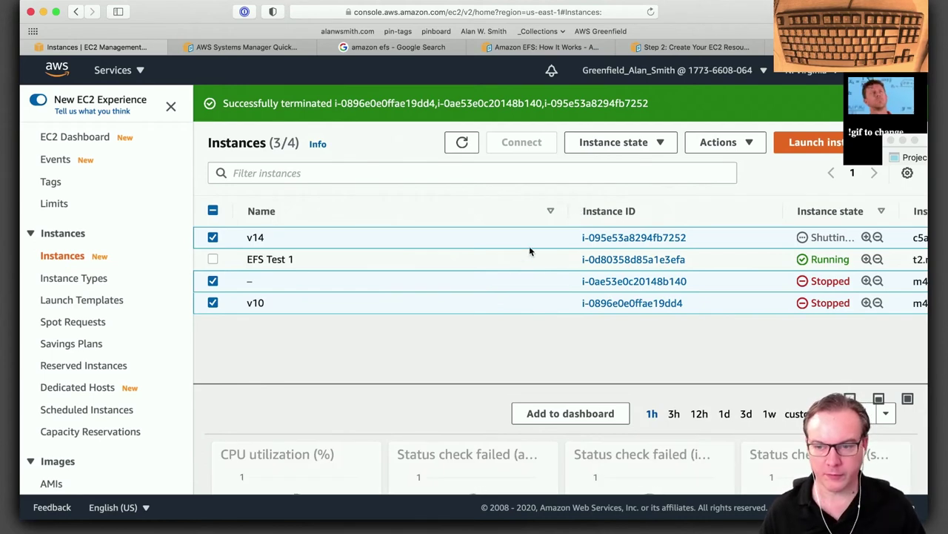
Select only EFS Test 1 and terminate it.
left_click(213, 258)
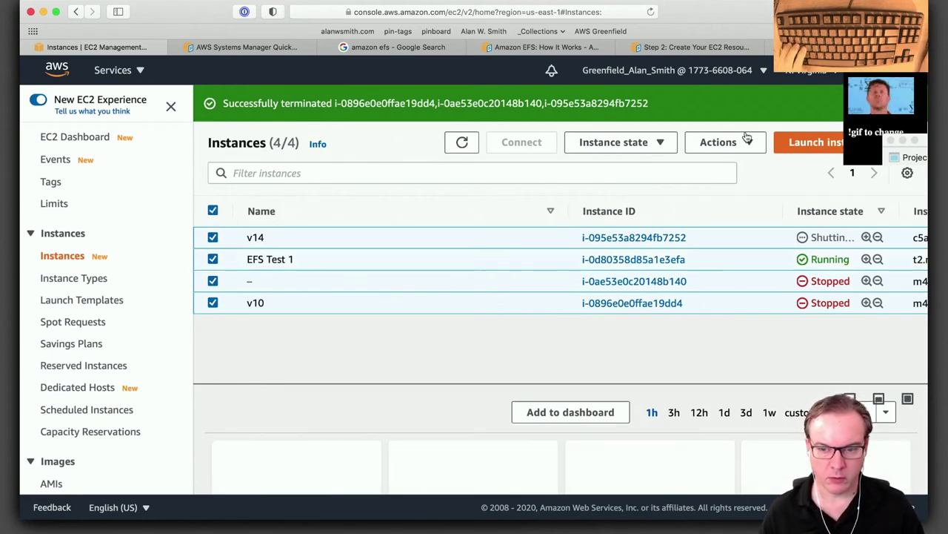
left_click(212, 259)
left_click(213, 258)
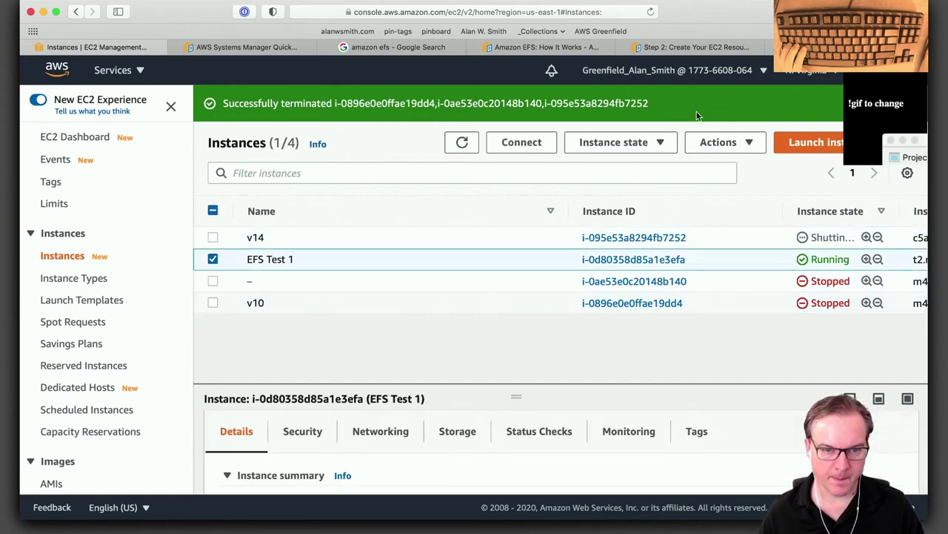
left_click(657, 145)
left_click(631, 257)
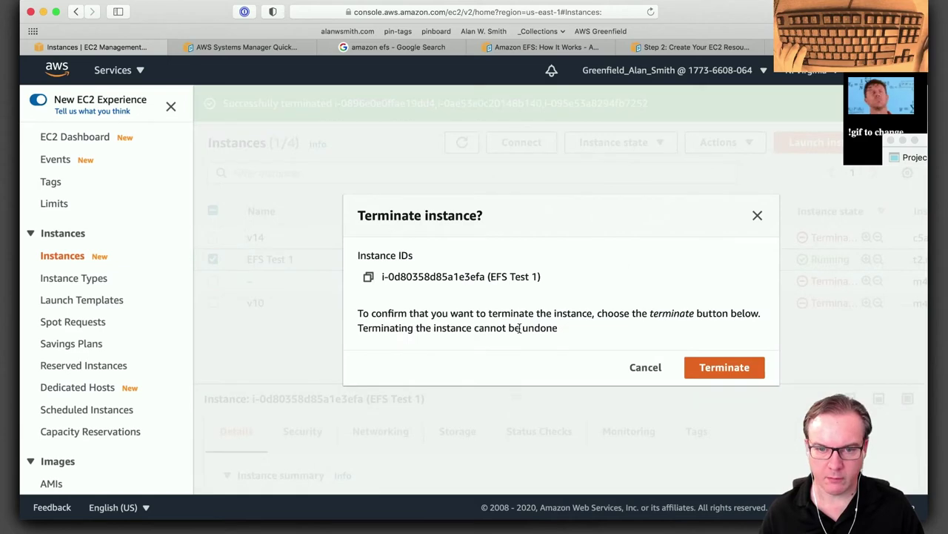
left_click(750, 366)
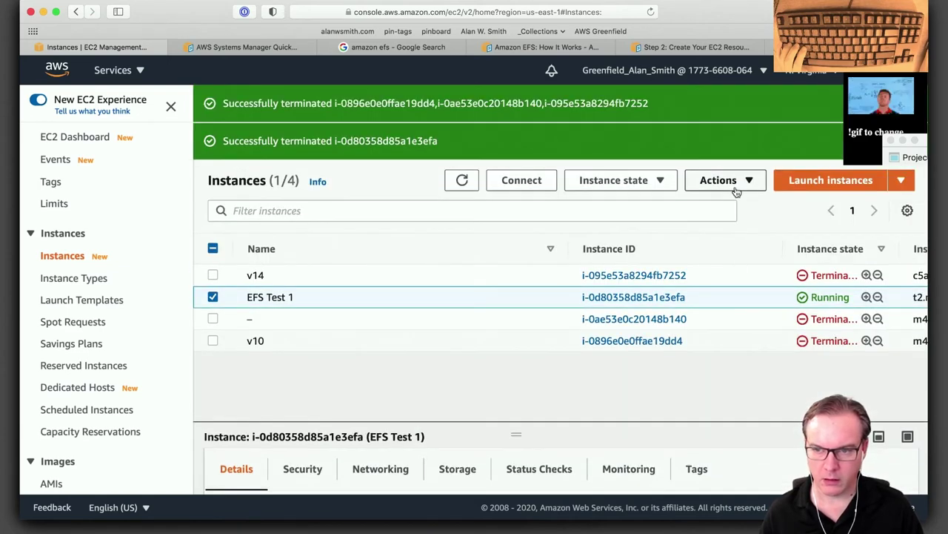
Start a new Amazon Linux 2 t2.micro instance and attach the fs-714eea84 EFS file system.
left_click(838, 182)
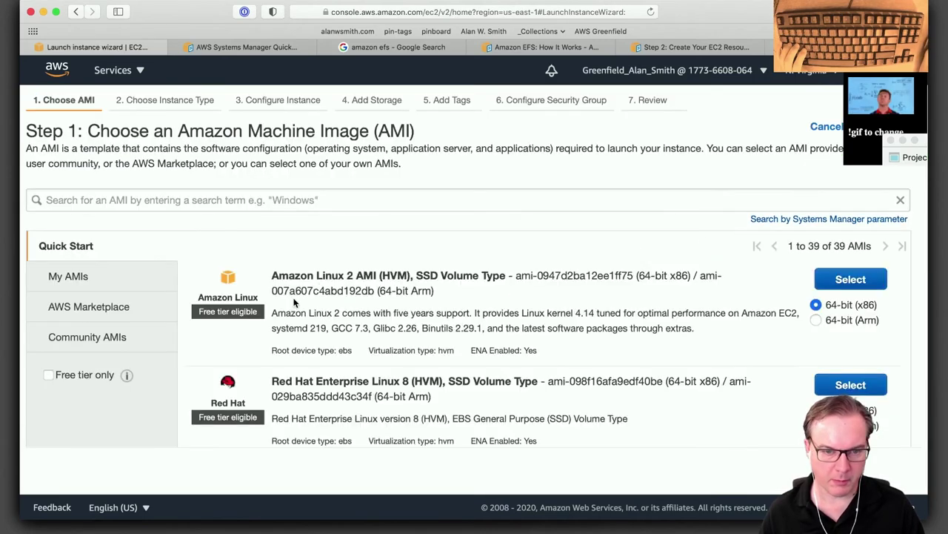
left_click(854, 281)
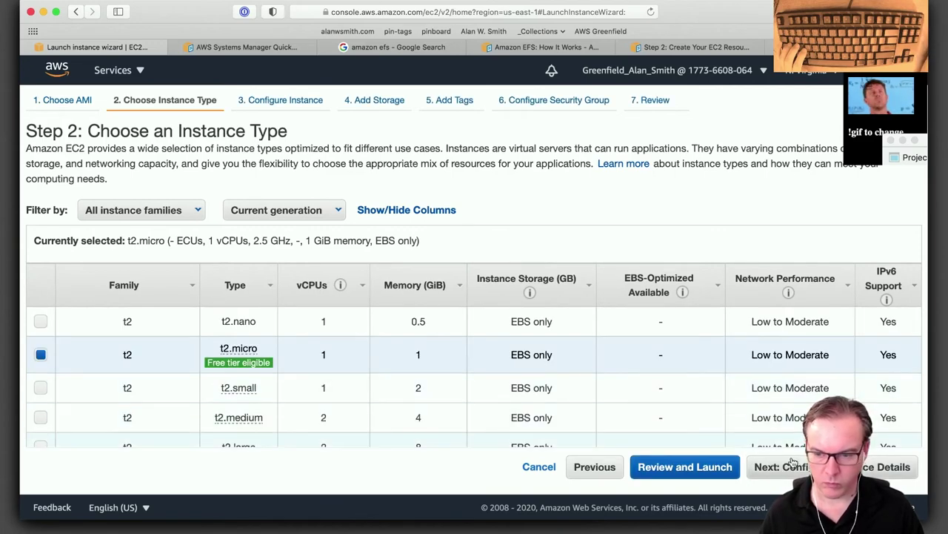
left_click(784, 466)
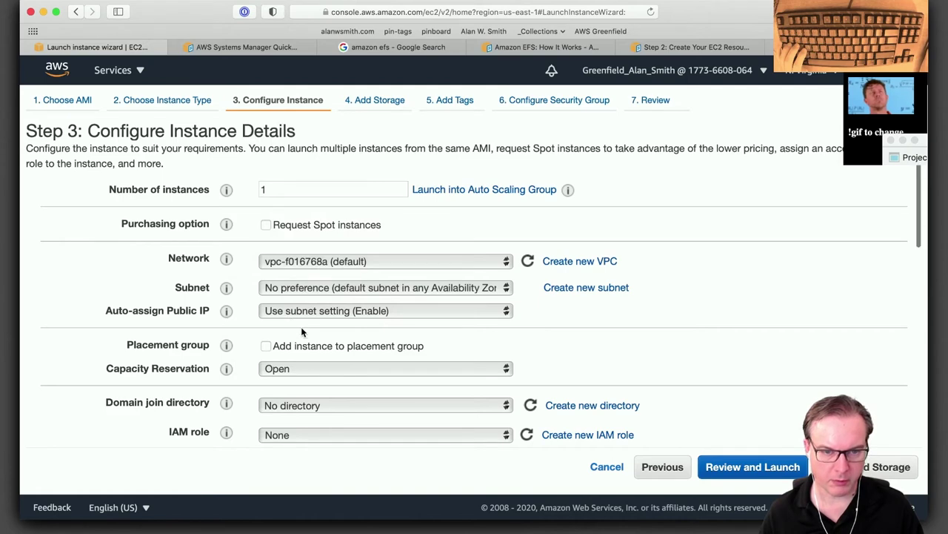
scroll(300, 324, "down", 10)
scroll(302, 332, "down", 7)
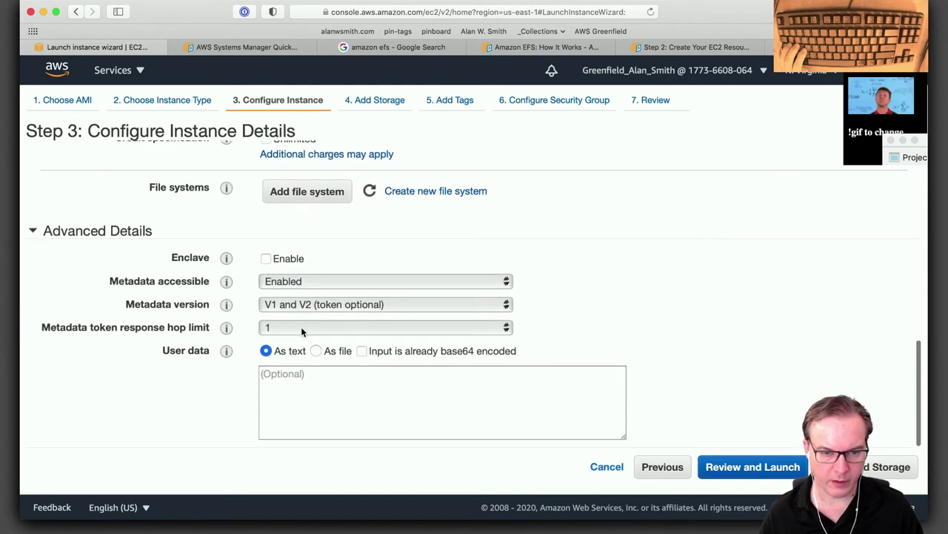
left_click(307, 192)
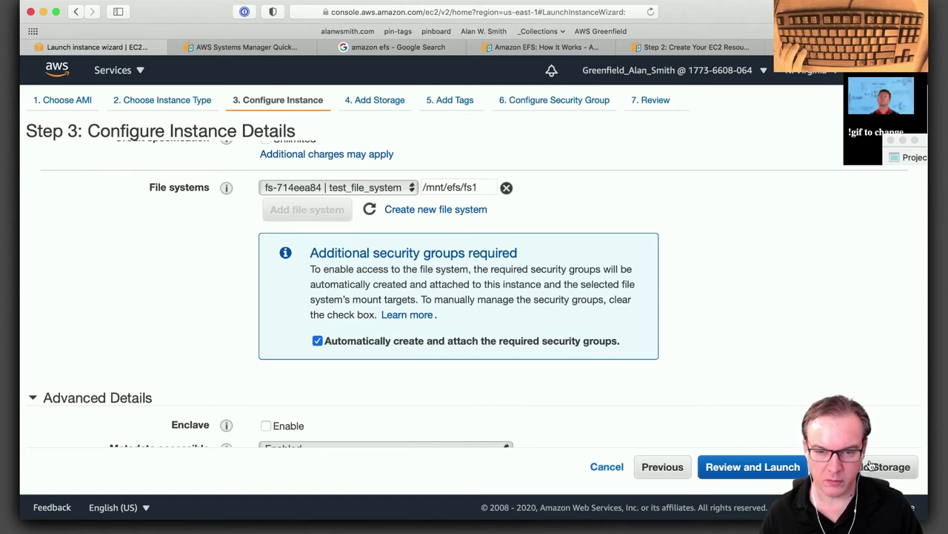
Skip storage settings and add a Name tag with value 'EFS Test 2'.
left_click(872, 465)
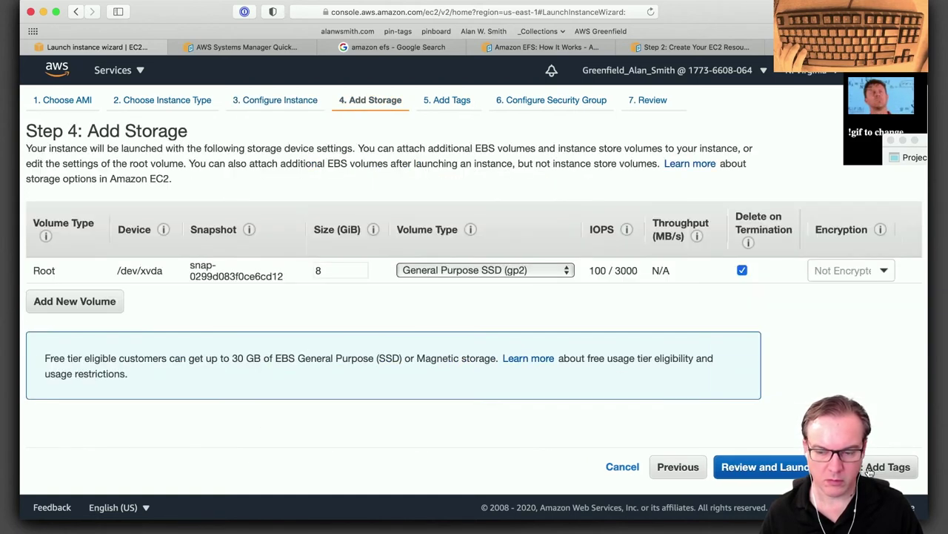
left_click(889, 469)
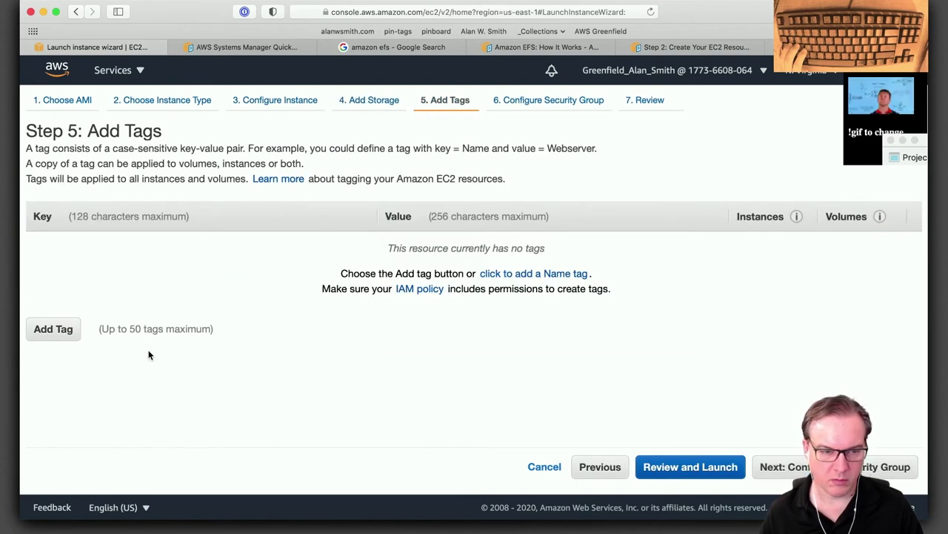
left_click(46, 331)
type("Name")
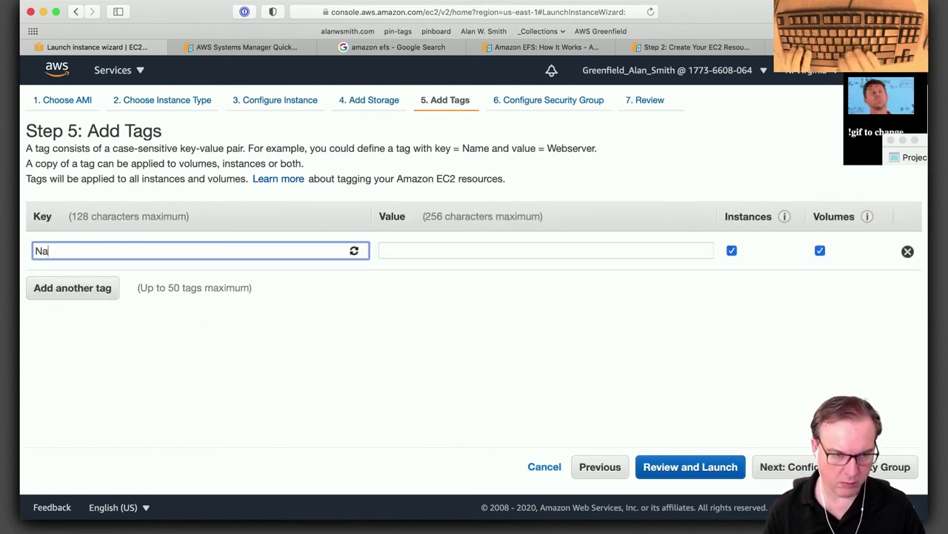
key("Tab")
type("EF")
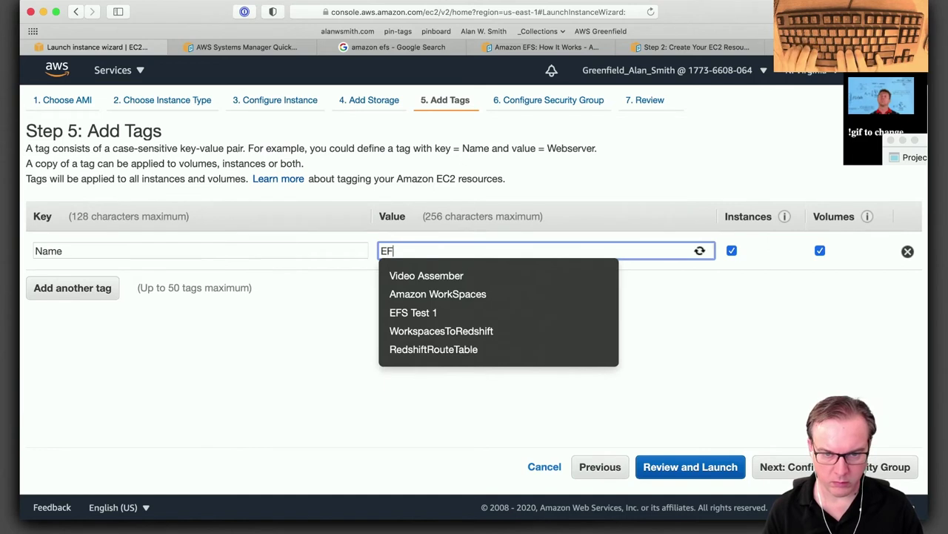
type("S Test 2")
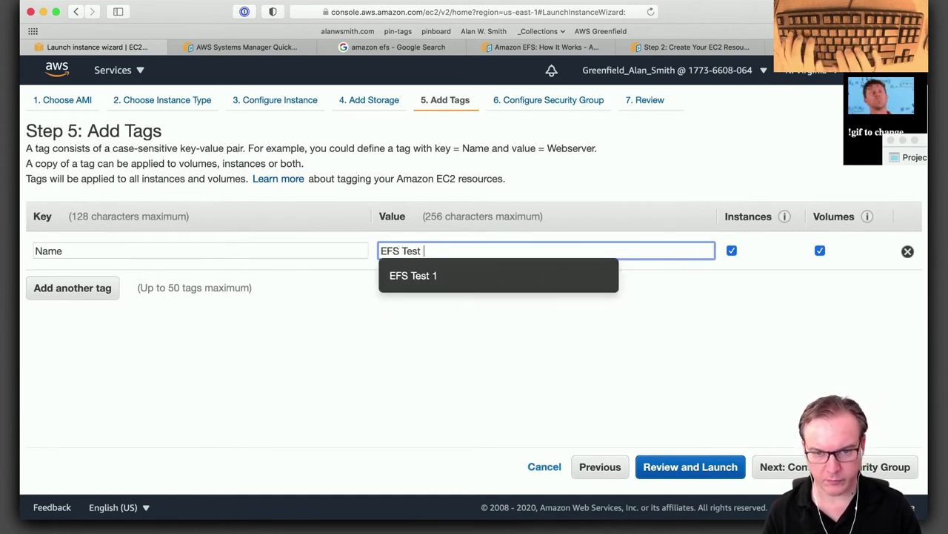
Switch to existing security groups and select efs-sg-1.
left_click(775, 467)
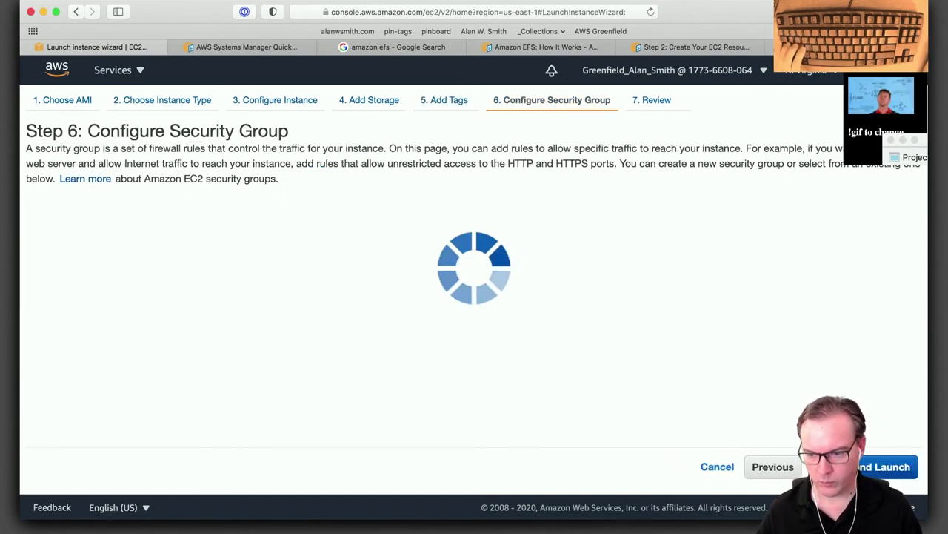
left_click(249, 220)
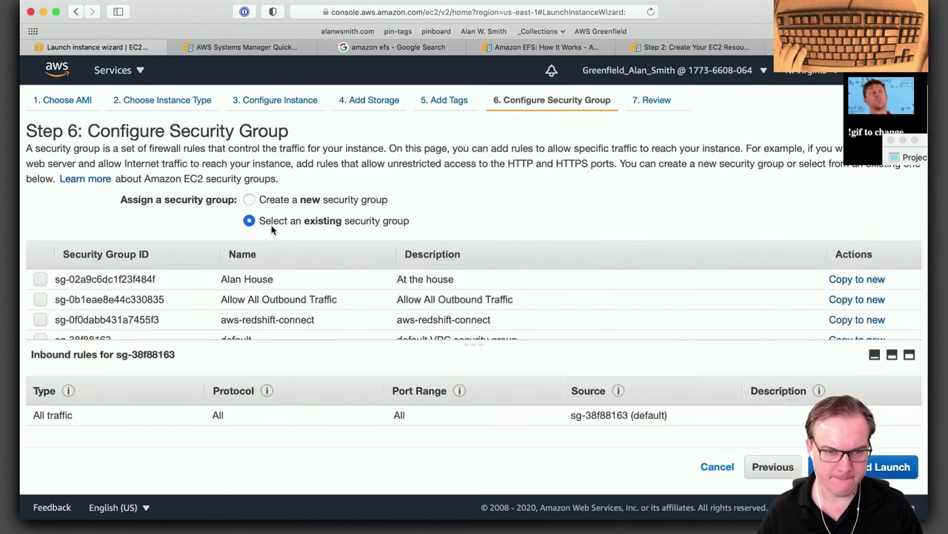
scroll(147, 299, "down", 5)
scroll(147, 298, "up", 3)
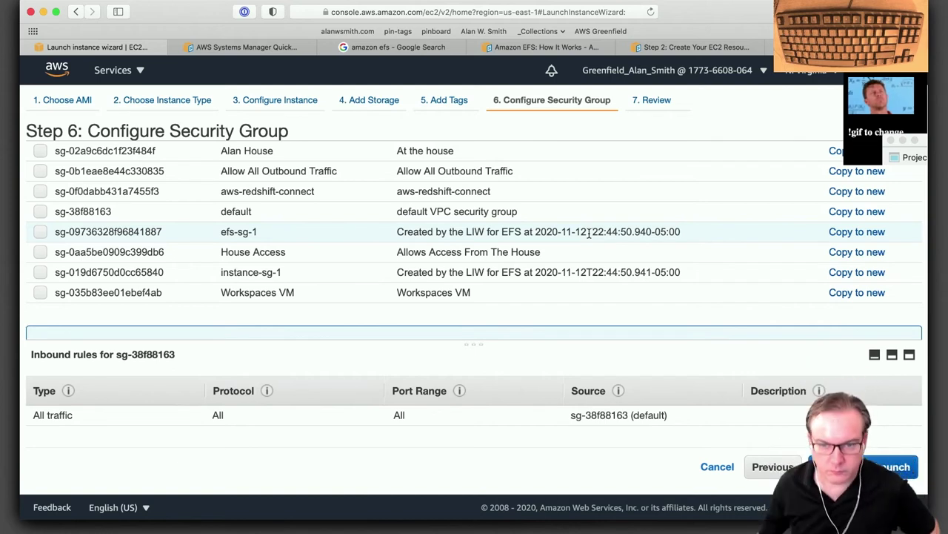
left_click(168, 232)
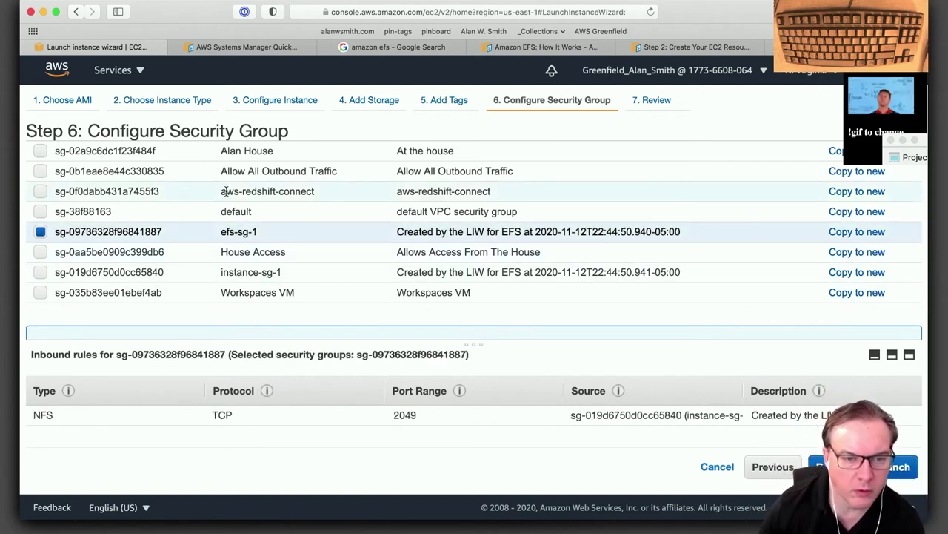
Review the efs-sg-1 and instance-sg-1 rules, ending with both groups selected.
left_click(131, 272)
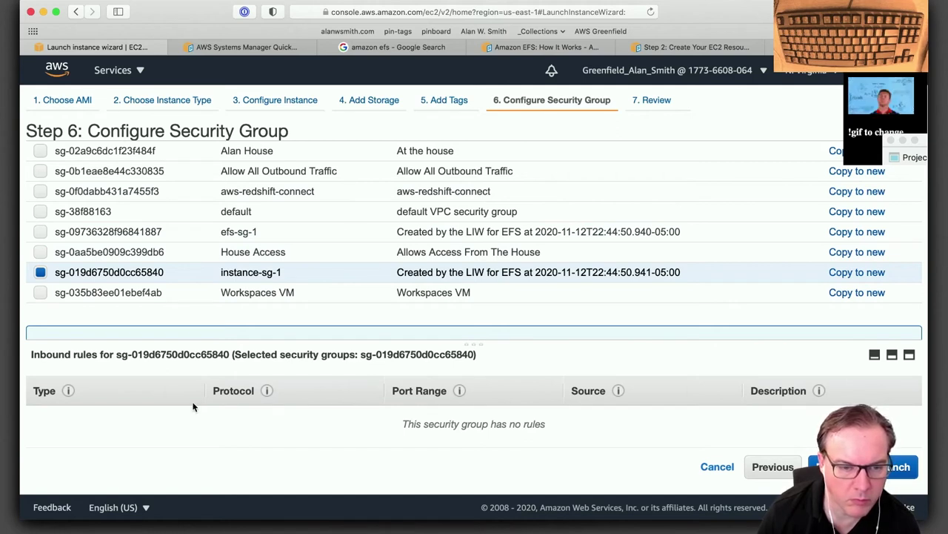
mouse_move(476, 345)
left_mouse_down()
mouse_move(484, 301)
mouse_move(479, 372)
mouse_move(478, 329)
left_mouse_up()
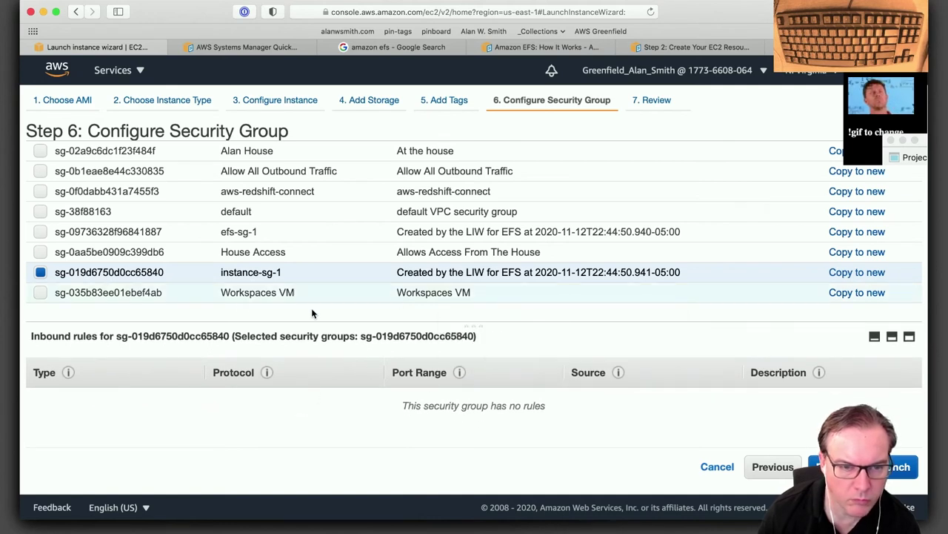
left_click(40, 272)
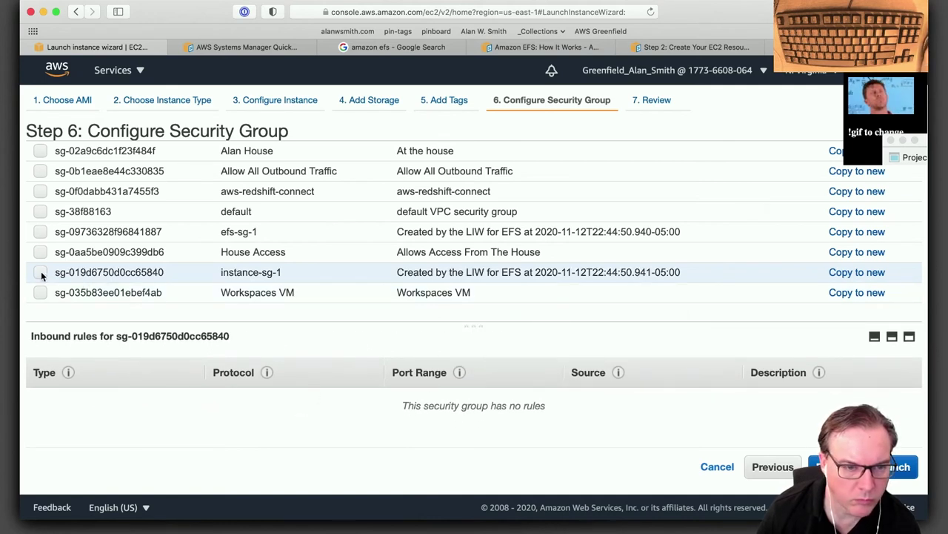
left_click(40, 232)
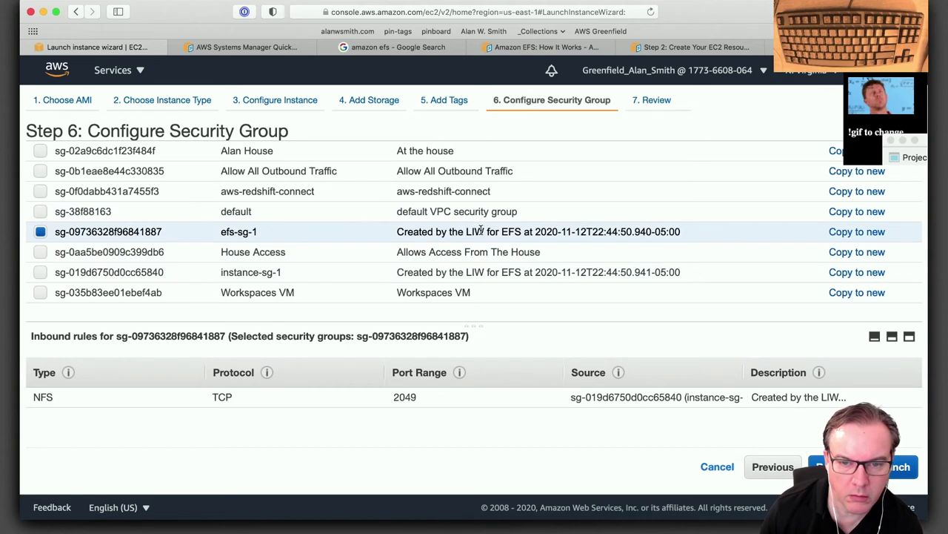
left_click_drag(500, 231, 559, 232)
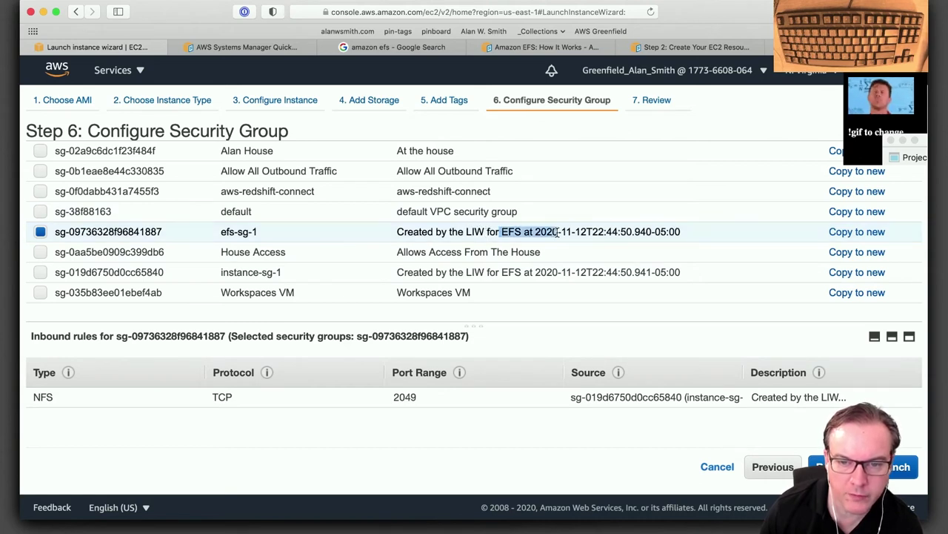
left_click(602, 311)
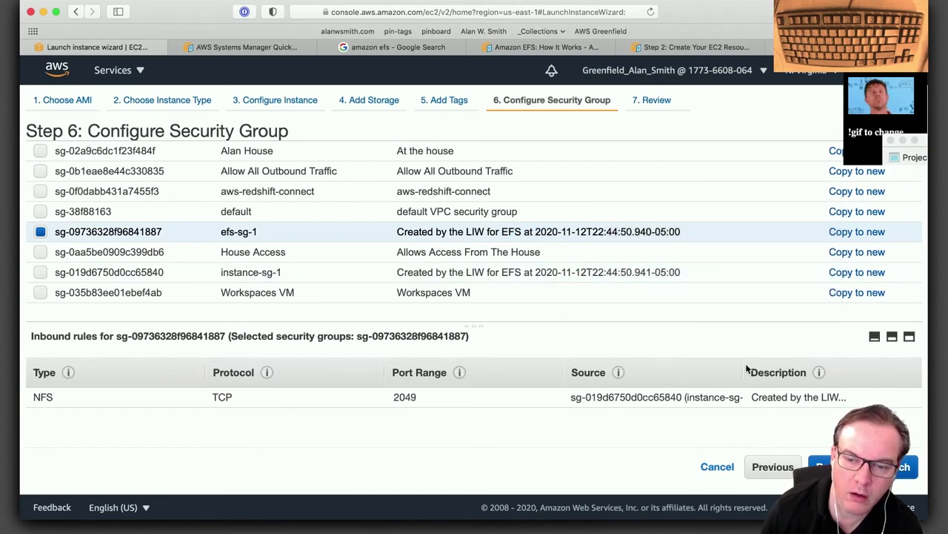
left_click_drag(743, 375, 740, 378)
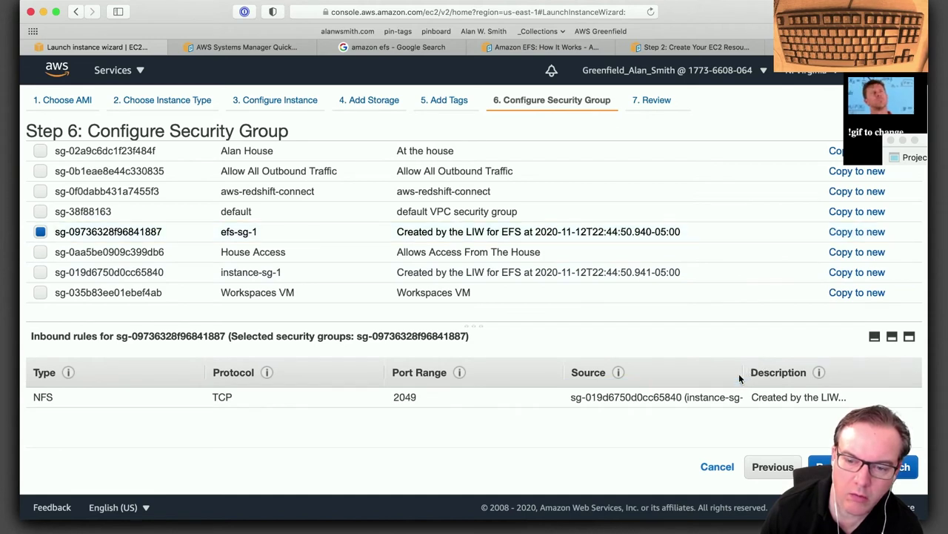
mouse_move(692, 398)
left_mouse_down()
mouse_move(648, 399)
mouse_move(745, 398)
mouse_move(687, 402)
left_mouse_up()
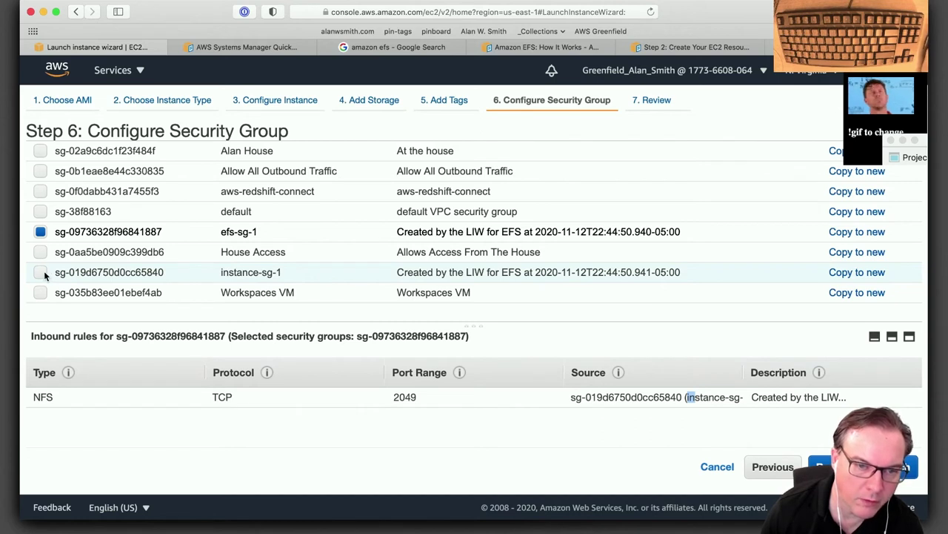
left_click_drag(397, 231, 677, 236)
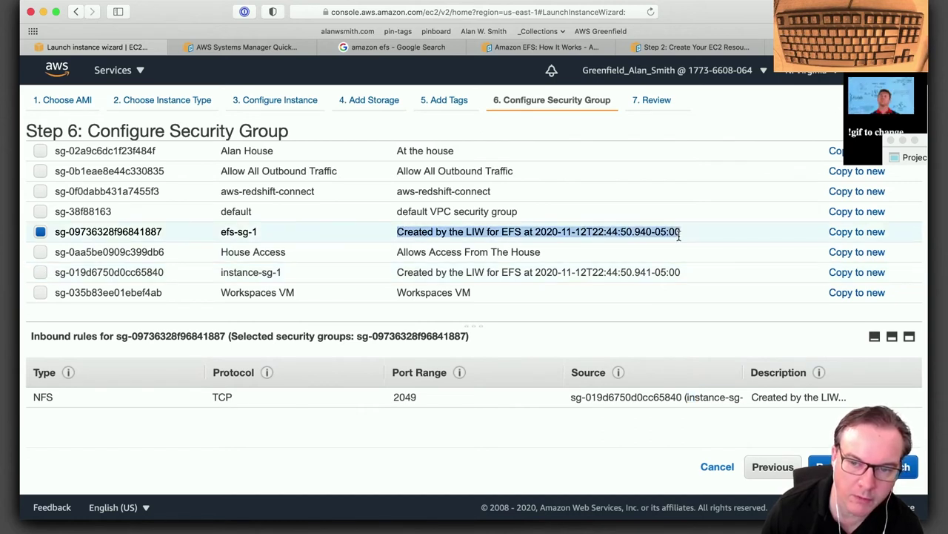
left_click(679, 236)
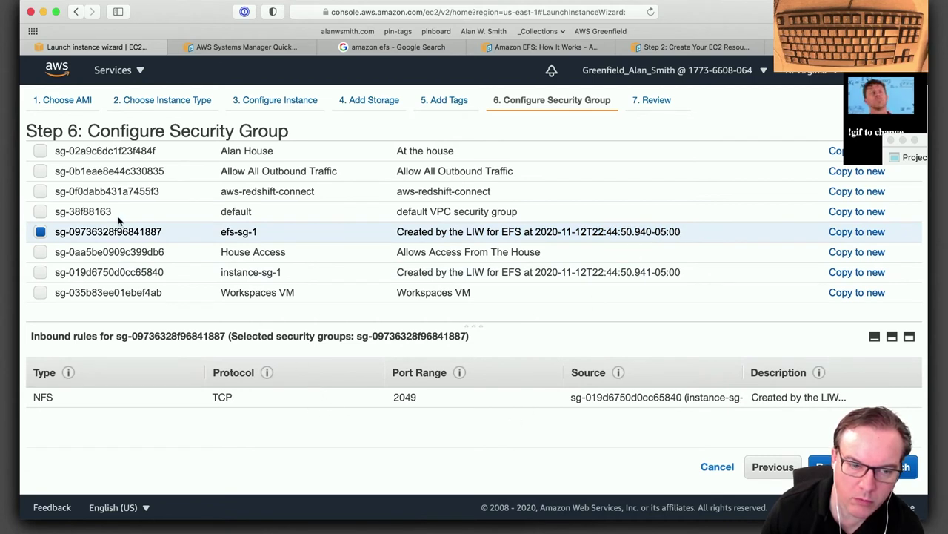
left_click(40, 273)
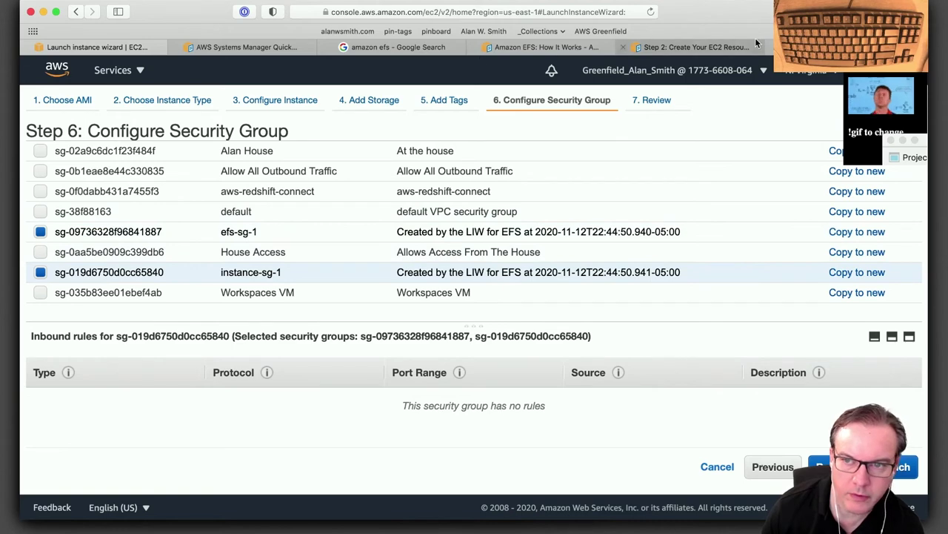
Switch to the EFS console and return to the list of file systems.
left_click(800, 46)
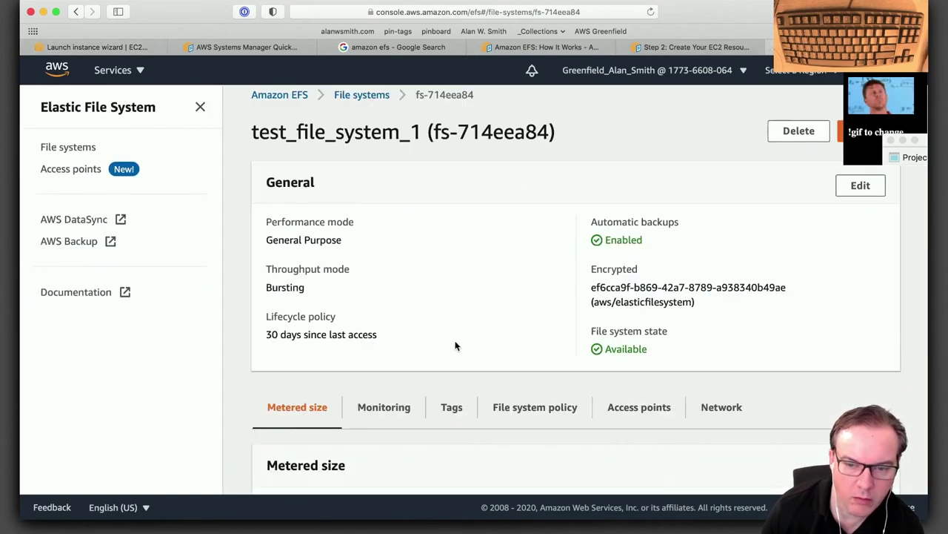
scroll(455, 346, "down", 3)
scroll(492, 343, "up", 3)
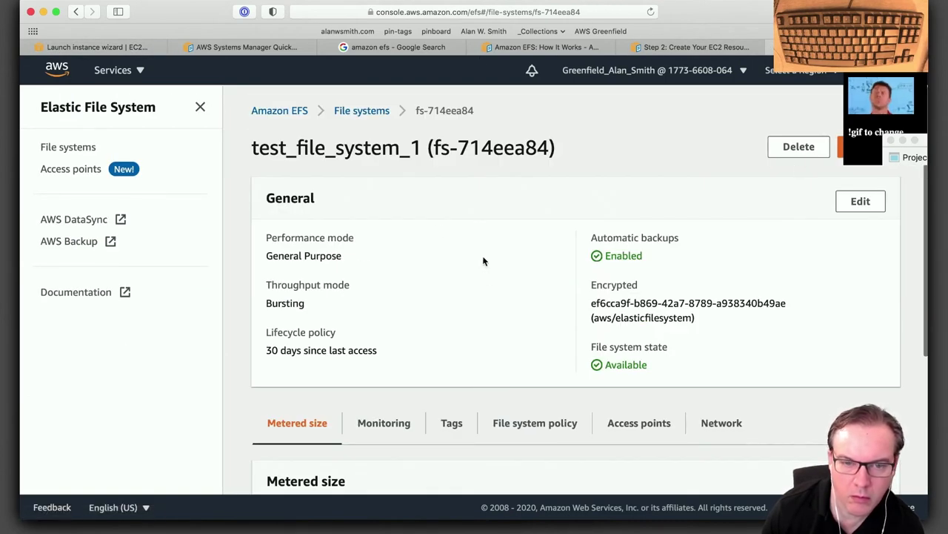
left_click(370, 111)
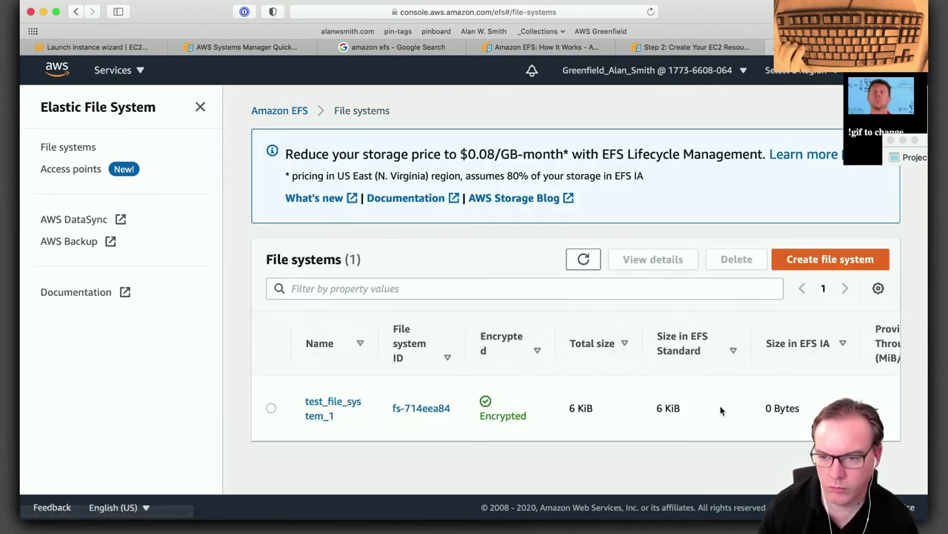
scroll(721, 409, "right", 5)
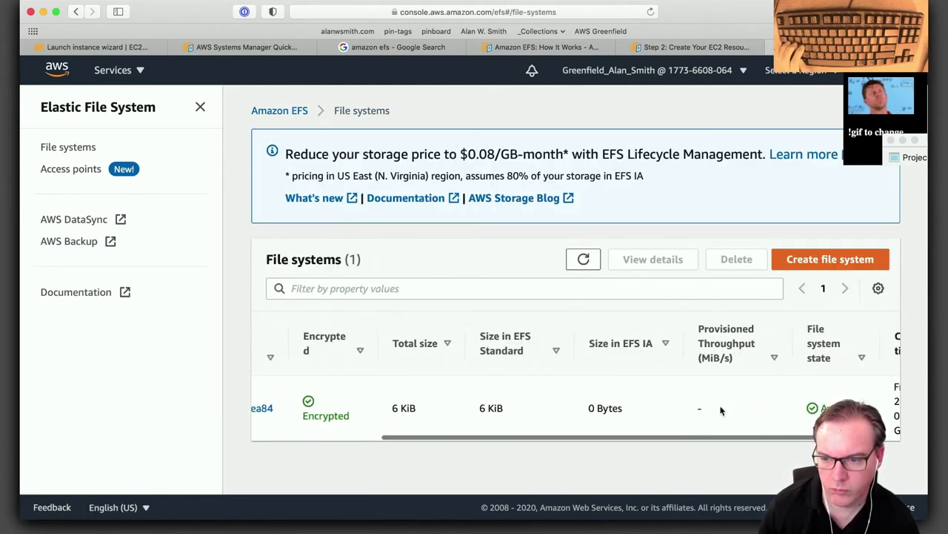
scroll(721, 410, "right", 2)
scroll(721, 410, "left", 1)
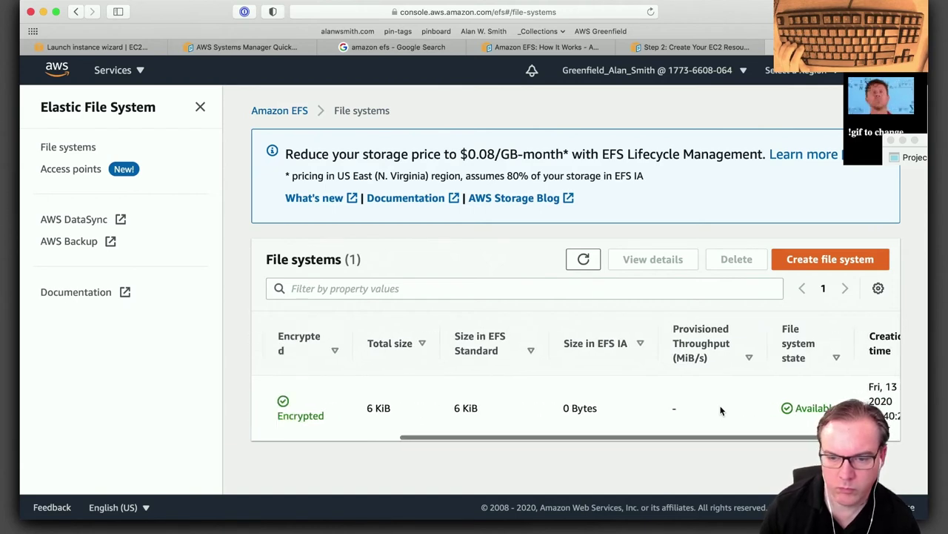
scroll(721, 410, "left", 5)
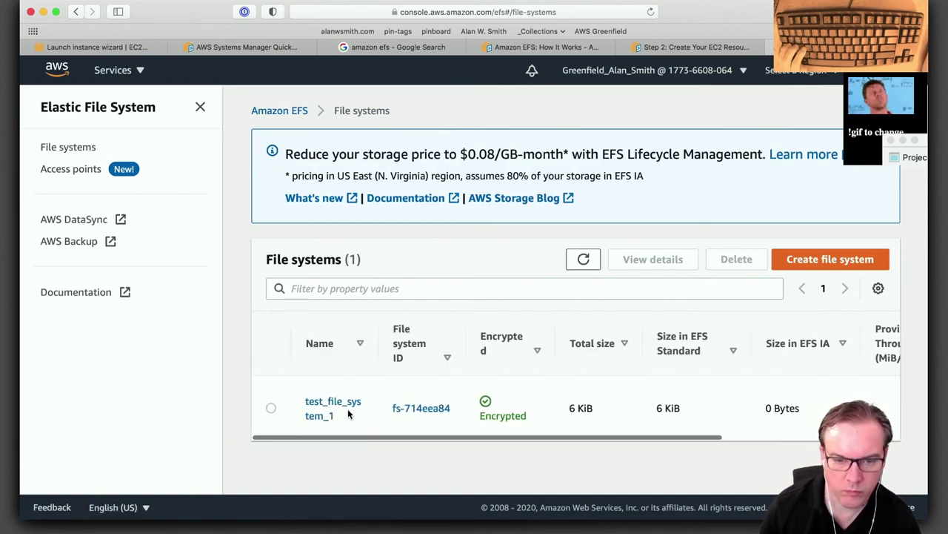
Open test_file_system_1's network mount targets and mark the efs-sg-1 group ID.
left_click(348, 412)
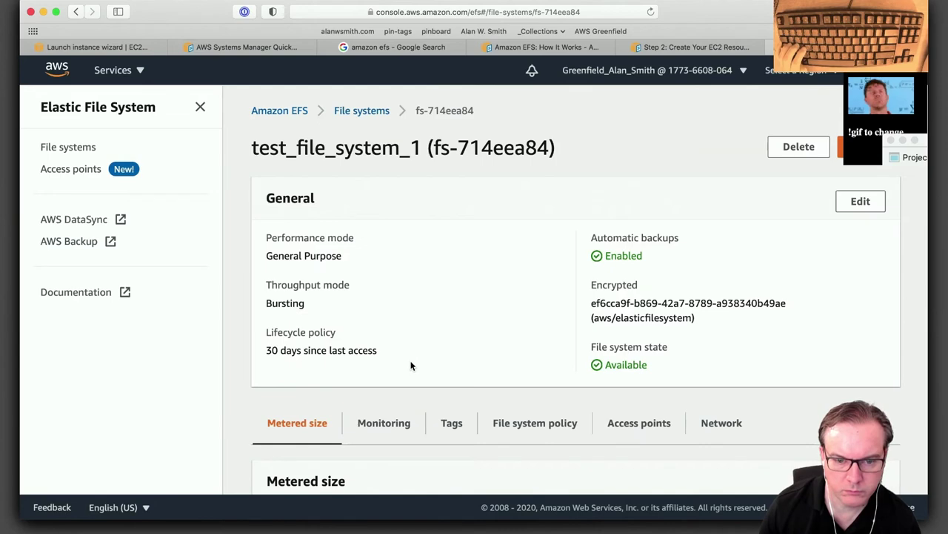
scroll(411, 365, "down", 5)
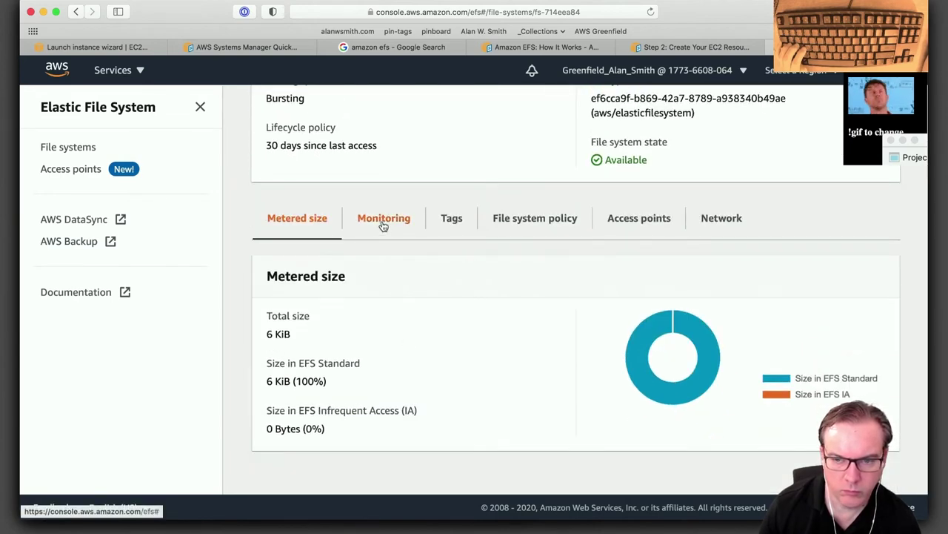
scroll(629, 311, "up", 5)
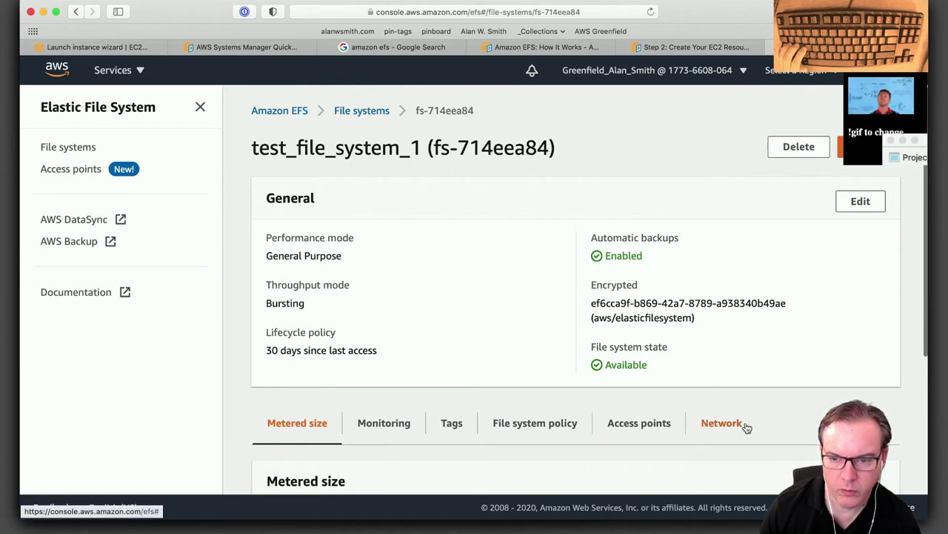
left_click(741, 424)
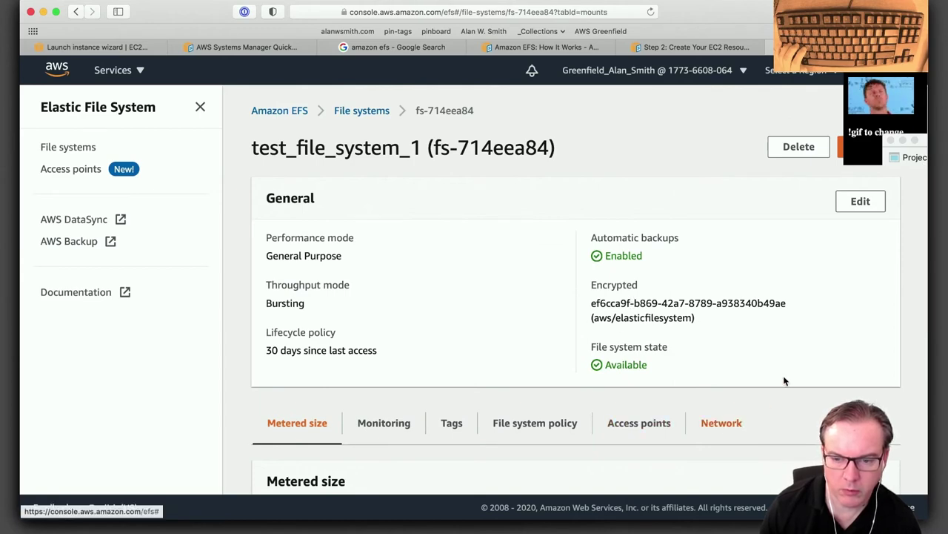
scroll(782, 378, "down", 10)
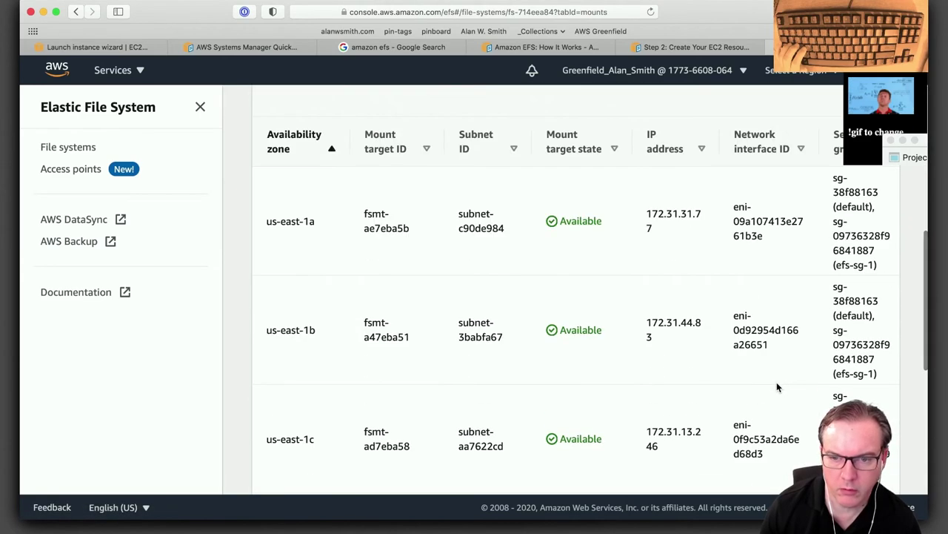
scroll(696, 395, "down", 8)
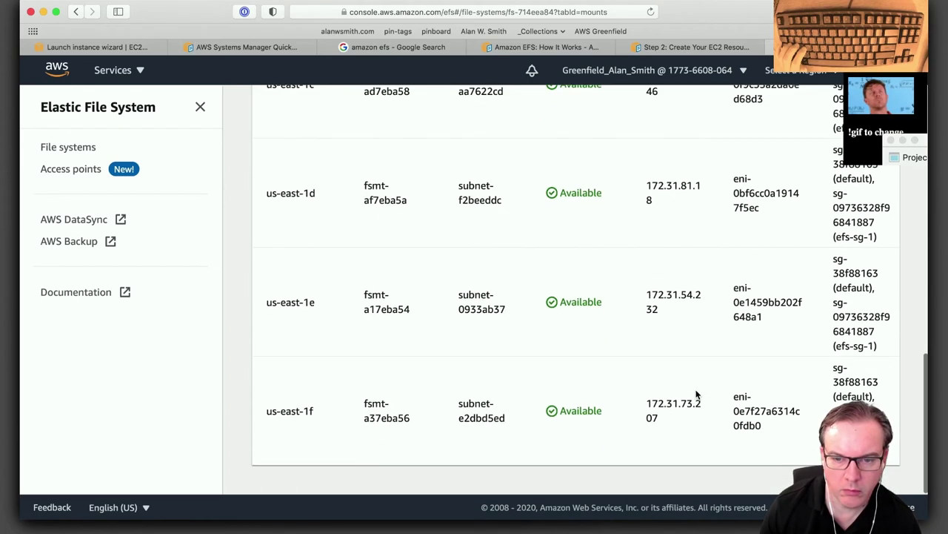
scroll(697, 395, "up", 7)
scroll(697, 395, "up", 3)
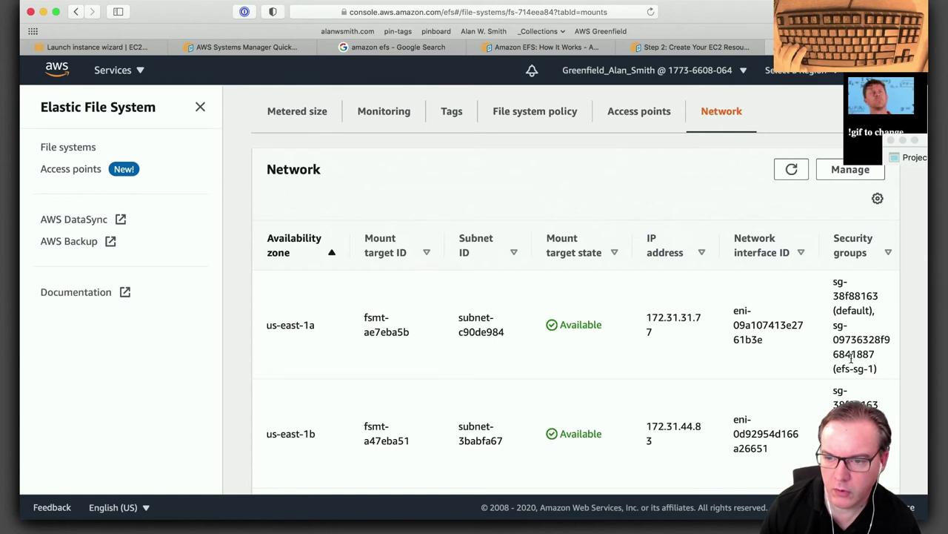
left_click_drag(833, 339, 890, 354)
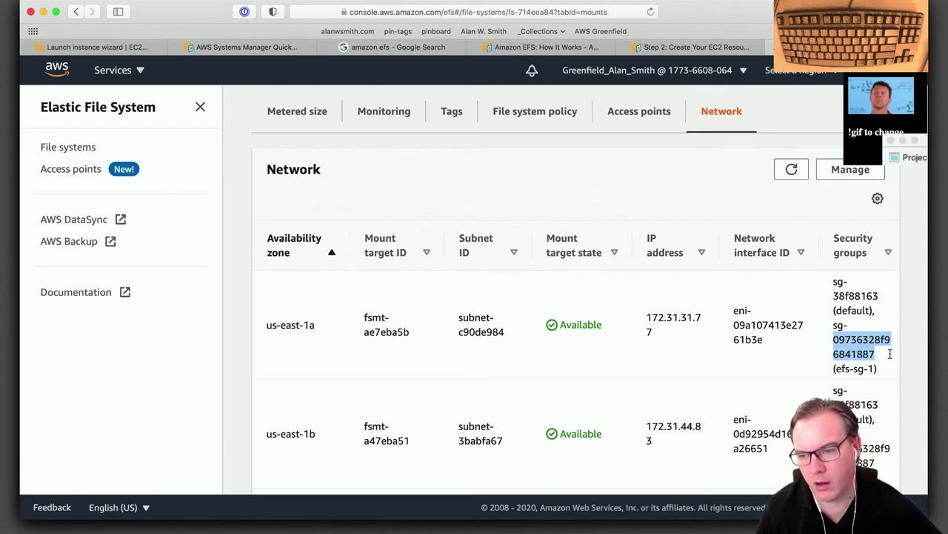
Back in the launch wizard, inspect efs-sg-1's NFS rule, leaving only instance-sg-1 selected.
left_click(105, 49)
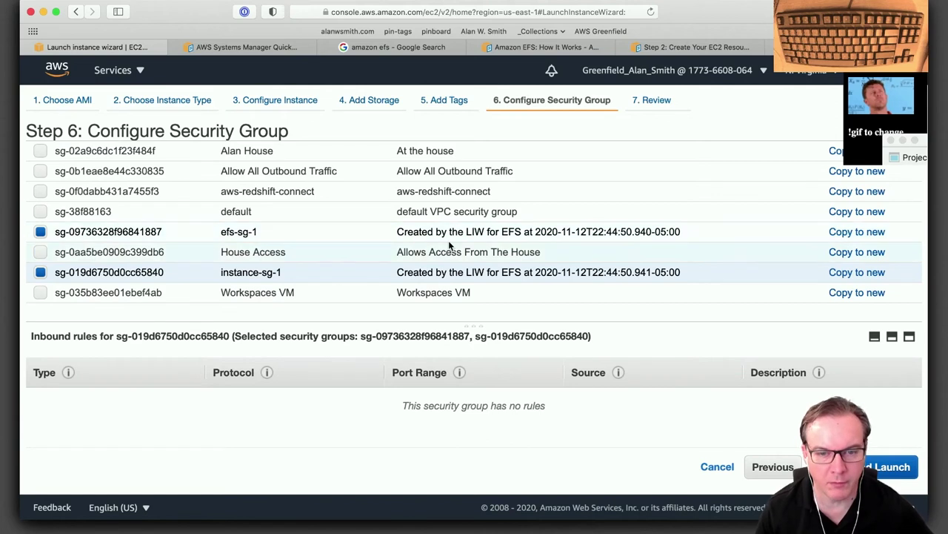
left_click(40, 231)
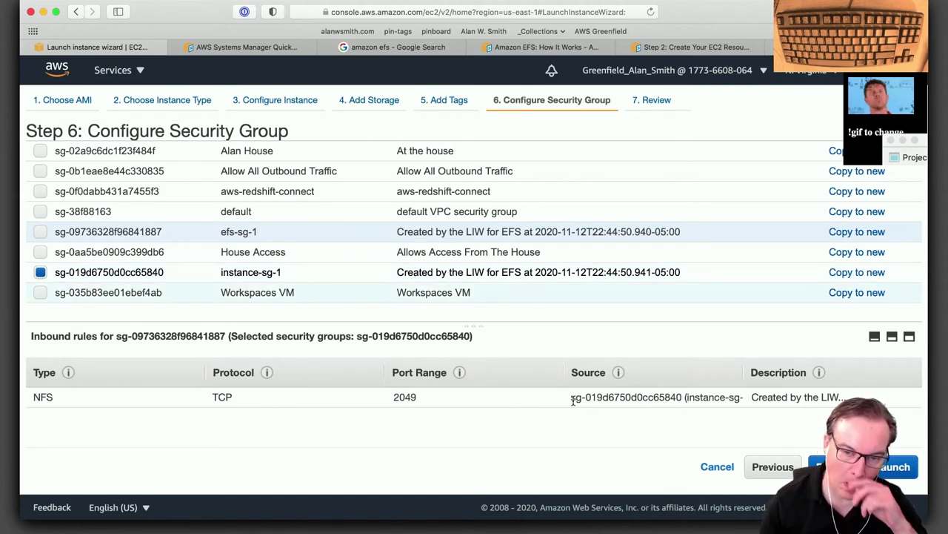
left_click(40, 272)
left_click(40, 232)
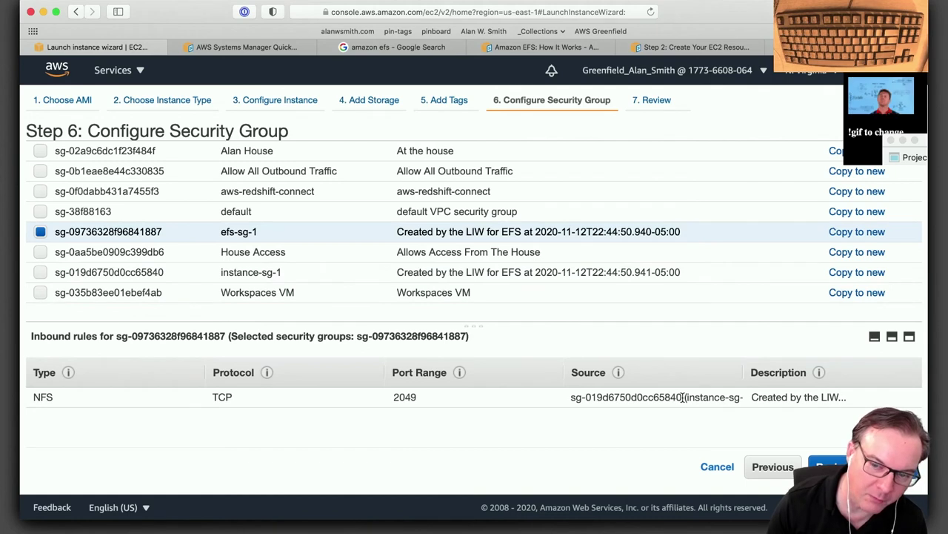
left_click_drag(683, 397, 579, 397)
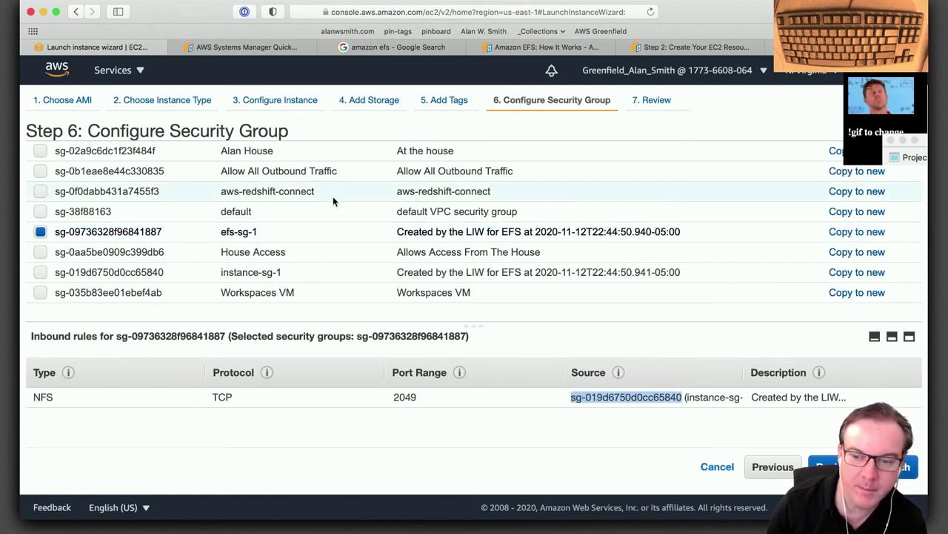
left_click(40, 272)
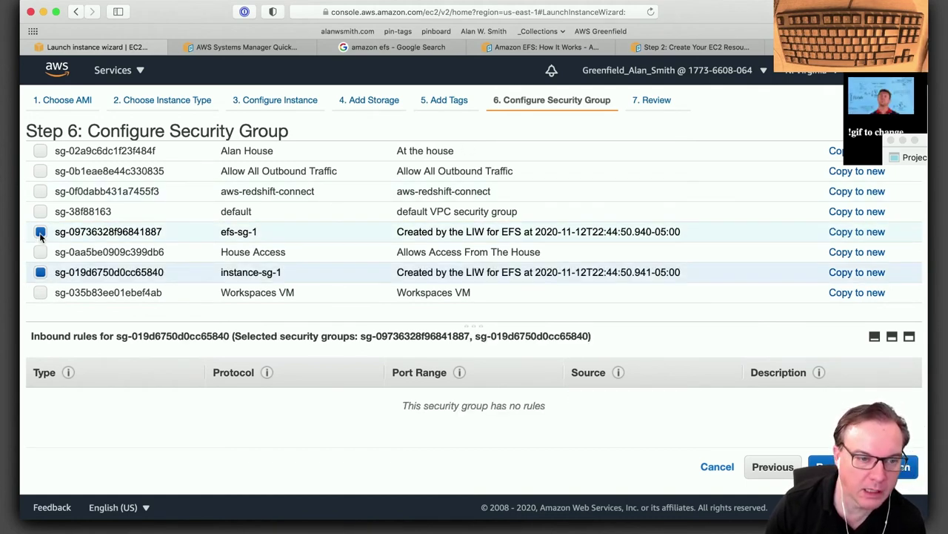
left_click(40, 232)
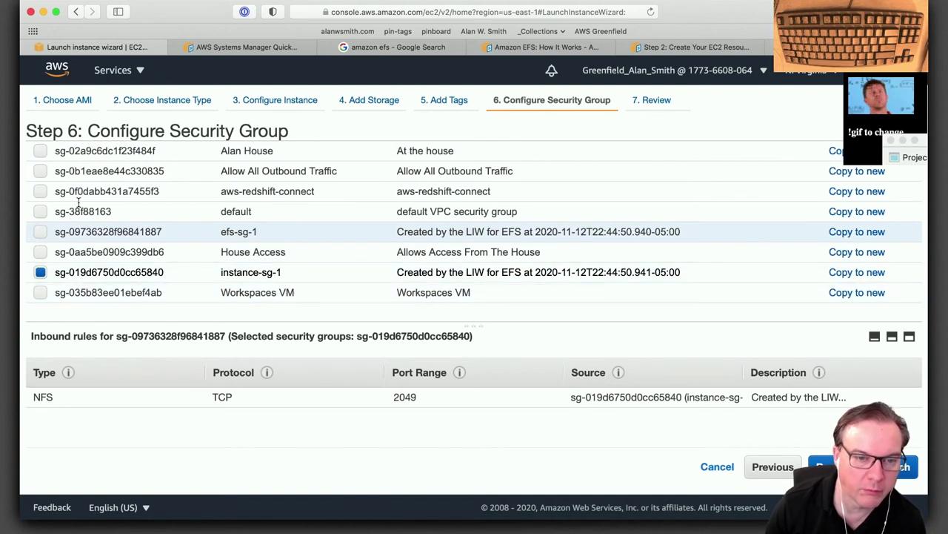
Add House Access alongside instance-sg-1, leaving the default group unselected.
left_click(40, 253)
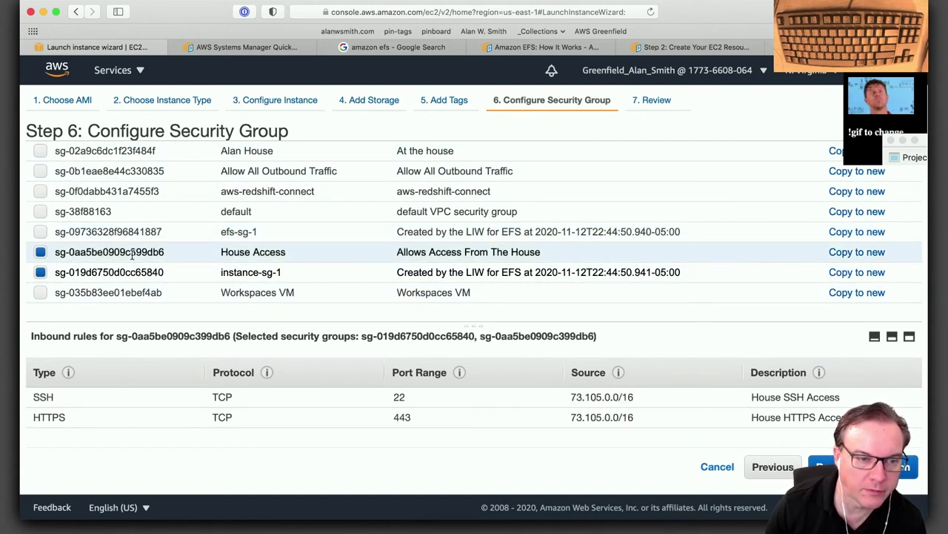
left_click(241, 273)
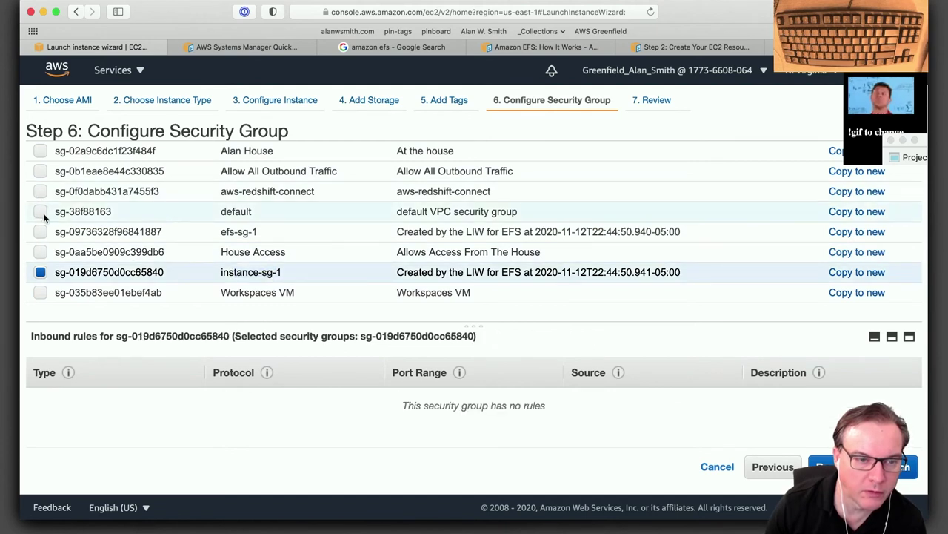
left_click(41, 252)
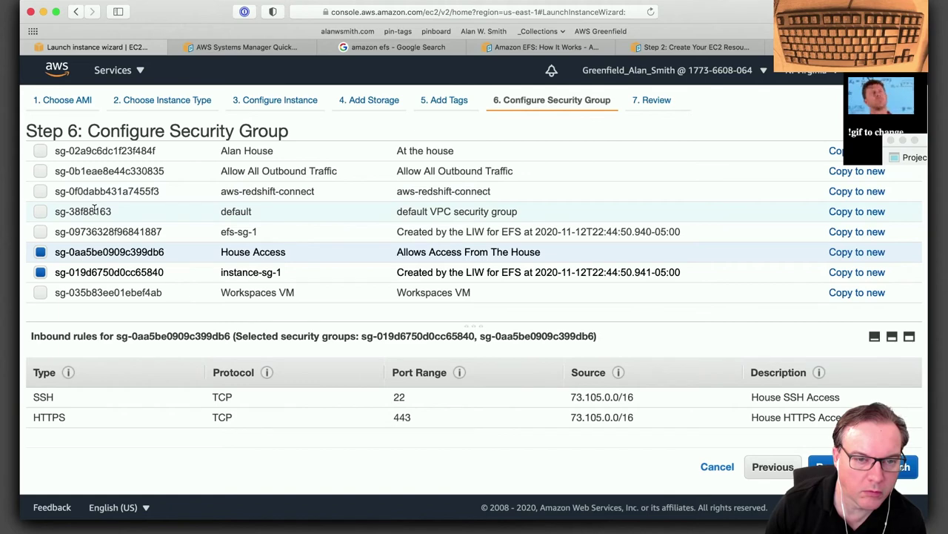
scroll(94, 211, "up", 2)
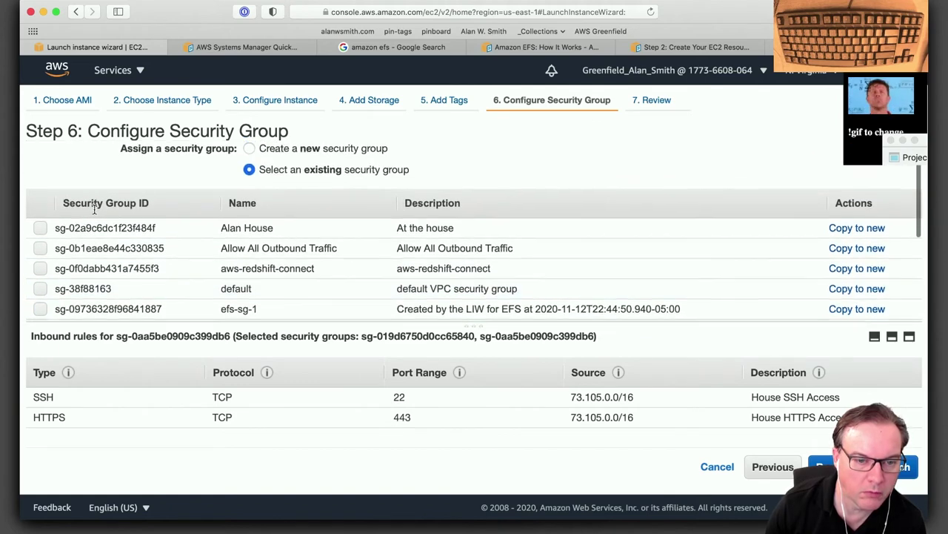
scroll(95, 213, "down", 1)
scroll(95, 212, "down", 2)
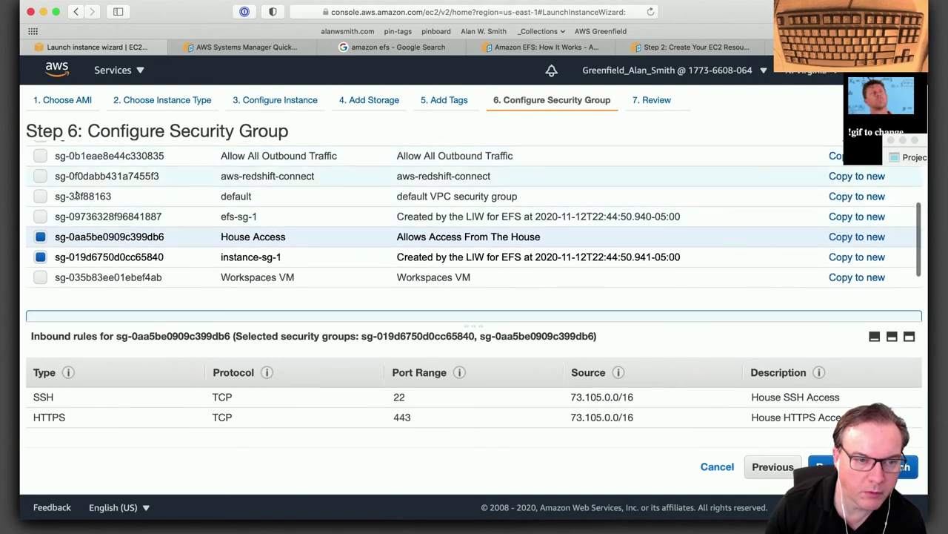
left_click(77, 196)
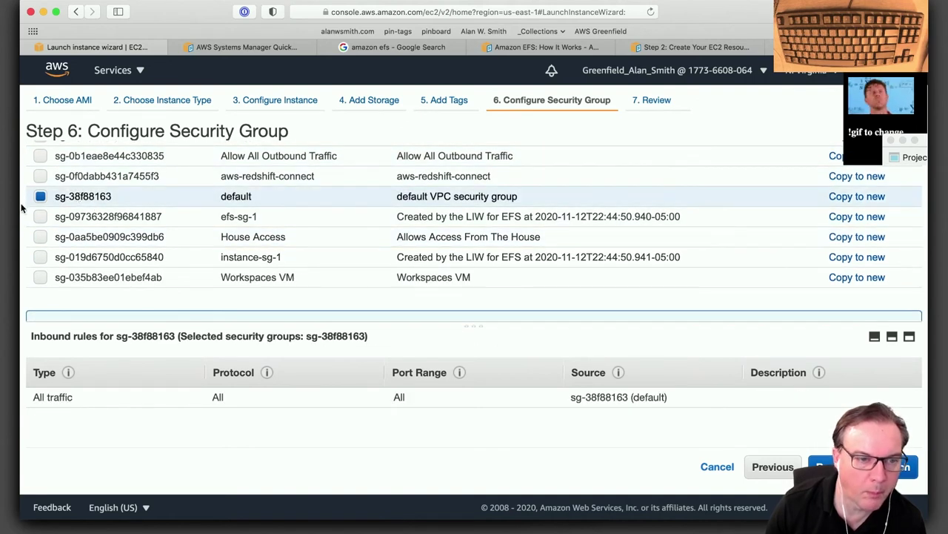
left_click(41, 198)
left_click(40, 256)
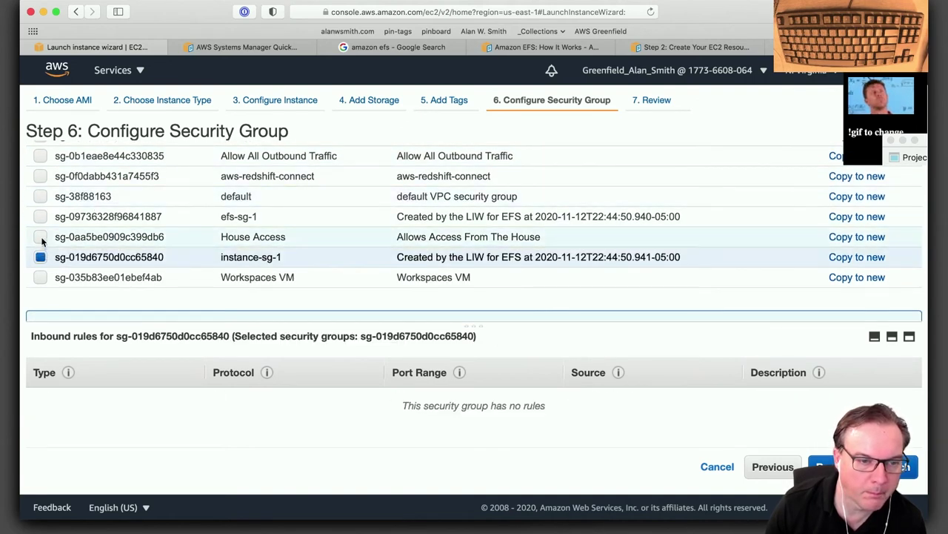
left_click(40, 236)
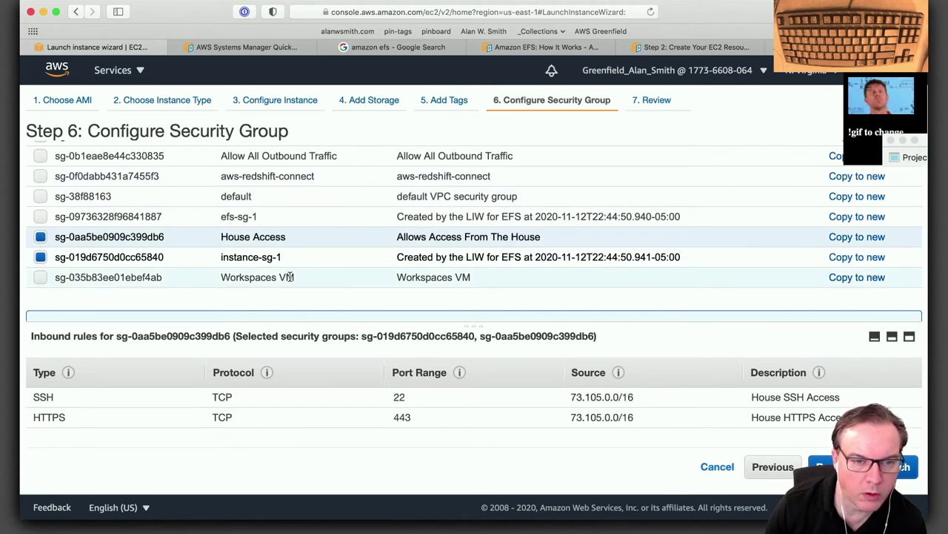
scroll(289, 276, "up", 3)
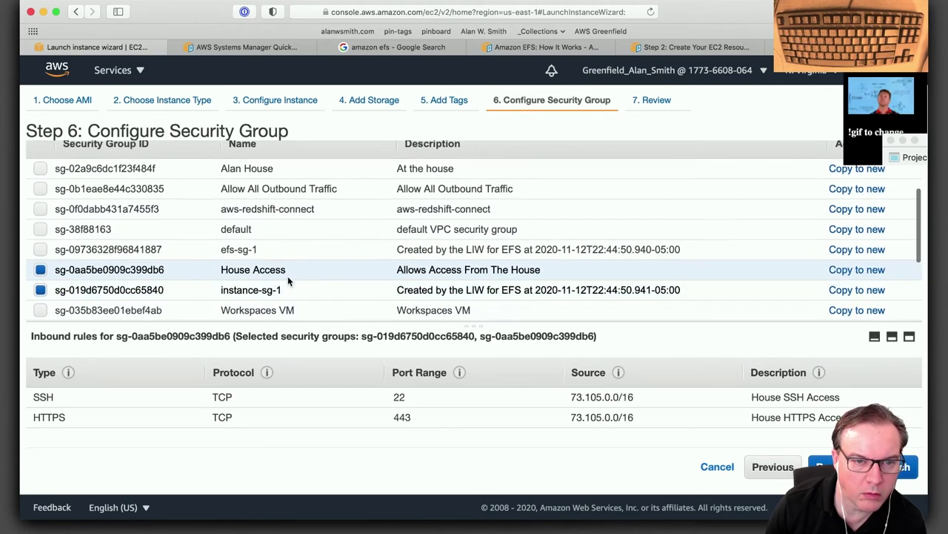
scroll(289, 281, "up", 2)
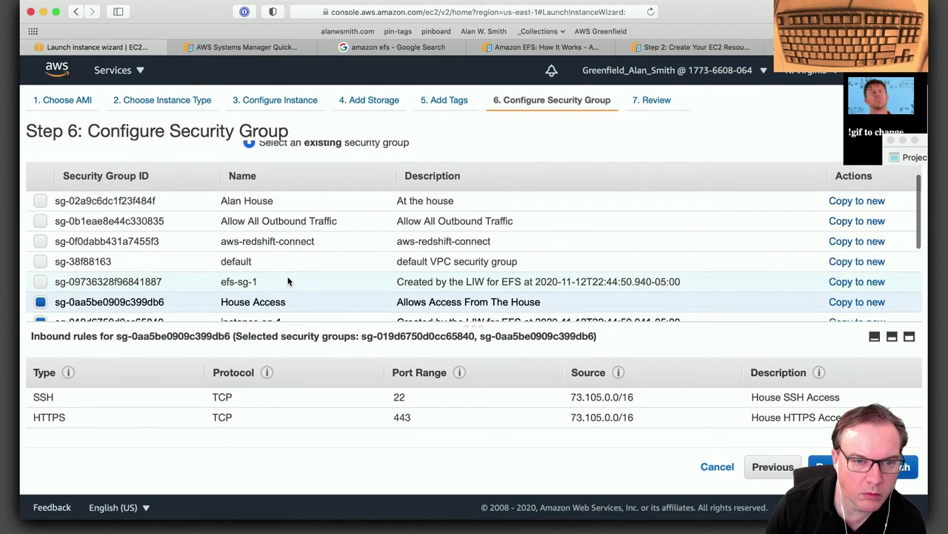
scroll(289, 281, "up", 2)
scroll(289, 281, "down", 3)
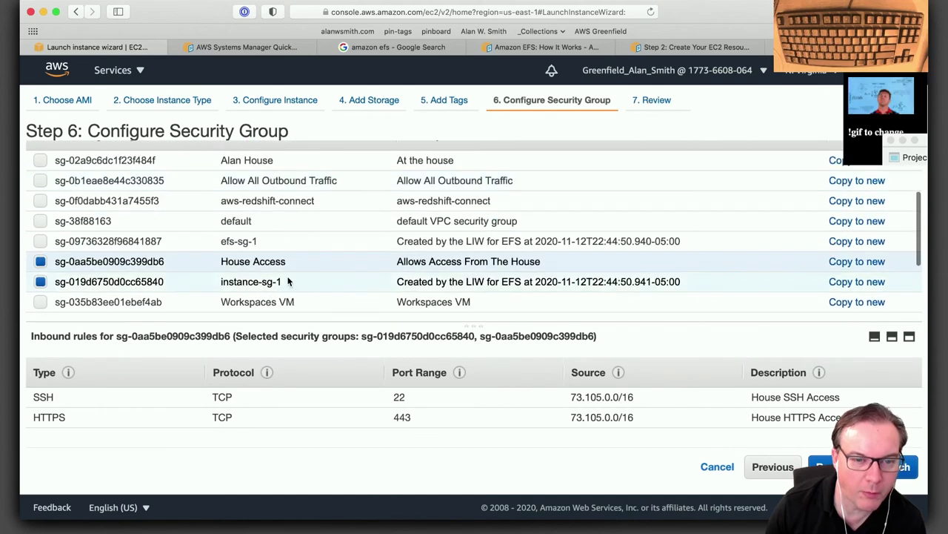
scroll(379, 252, "down", 3)
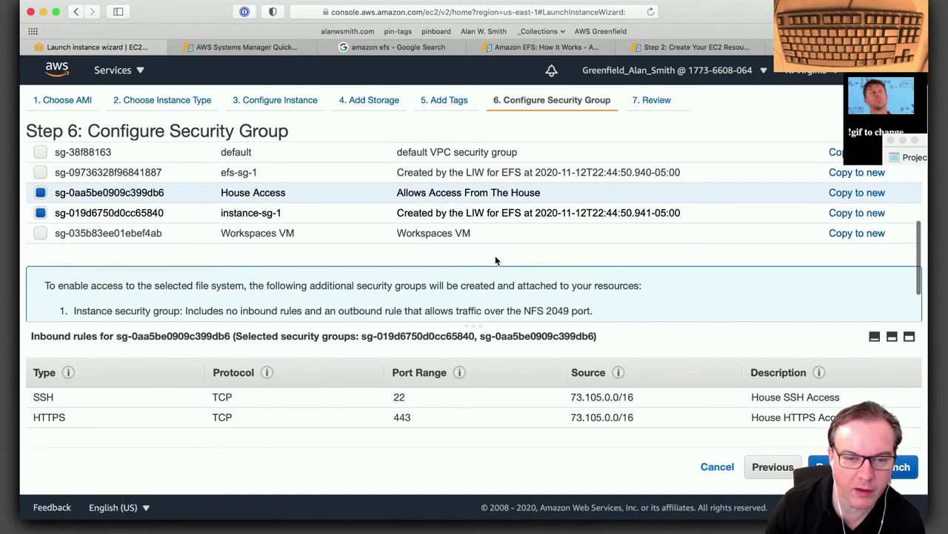
scroll(495, 260, "up", 5)
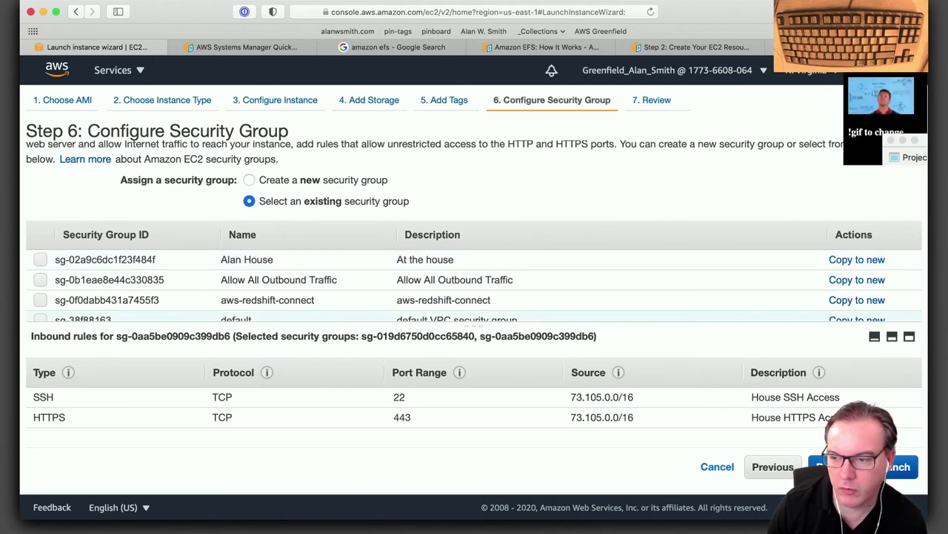
Review and launch the instance using the greenfield-key-1 key pair, acknowledging the private key file.
left_click(860, 467)
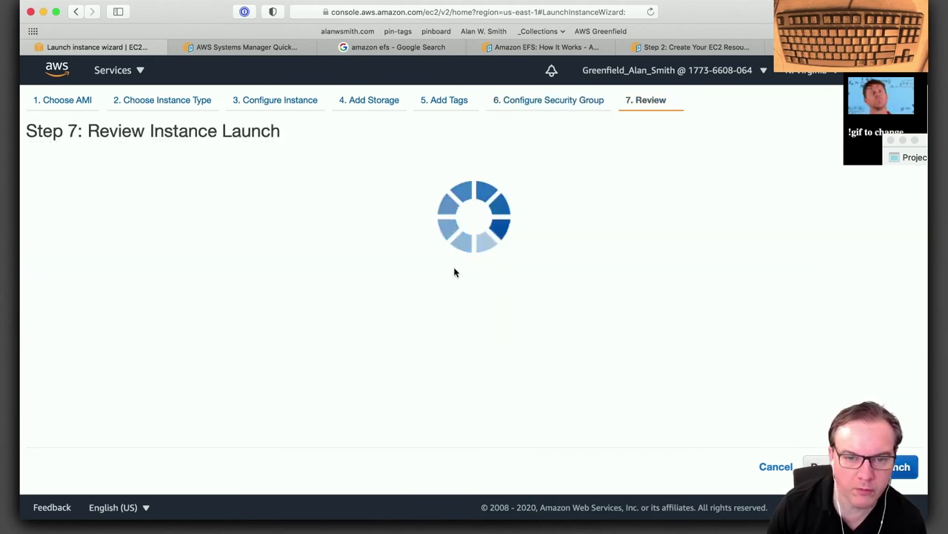
scroll(487, 299, "down", 3)
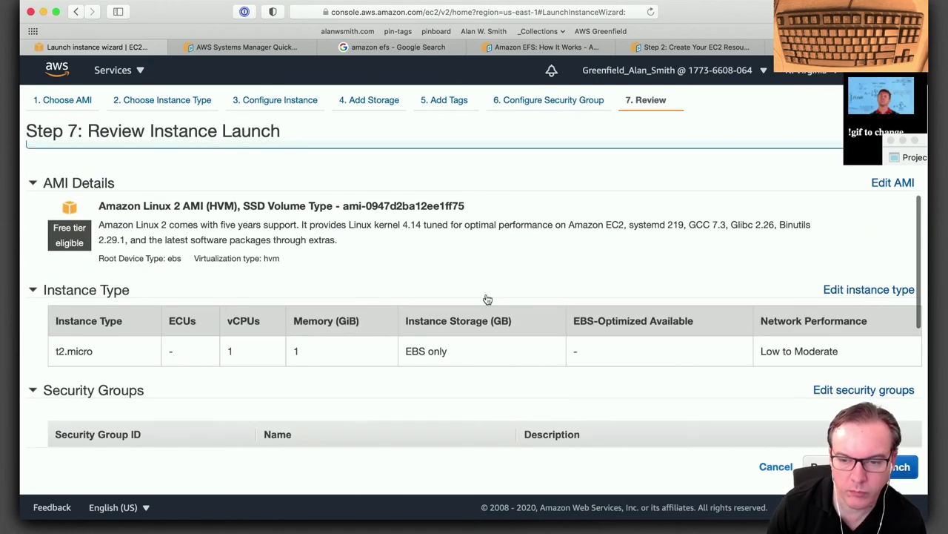
scroll(699, 397, "down", 1)
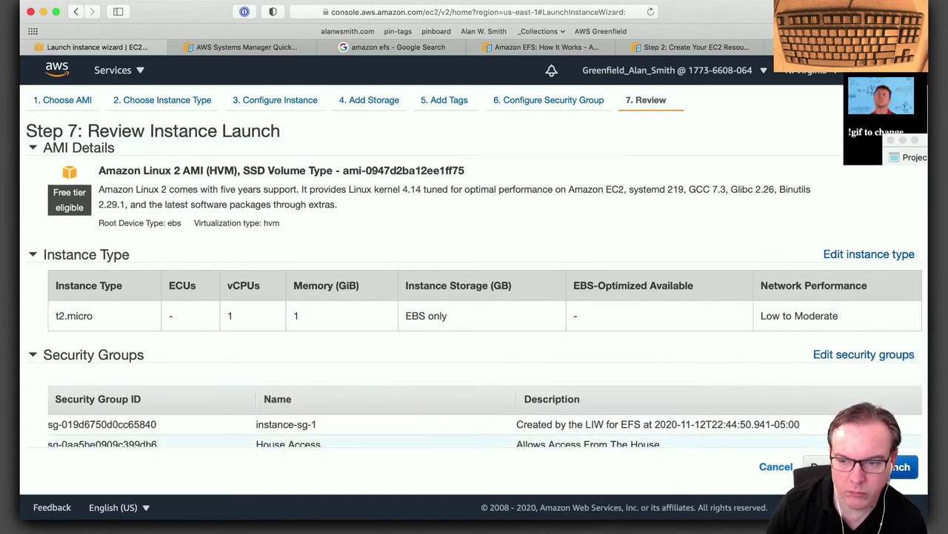
left_click(895, 468)
left_click(295, 368)
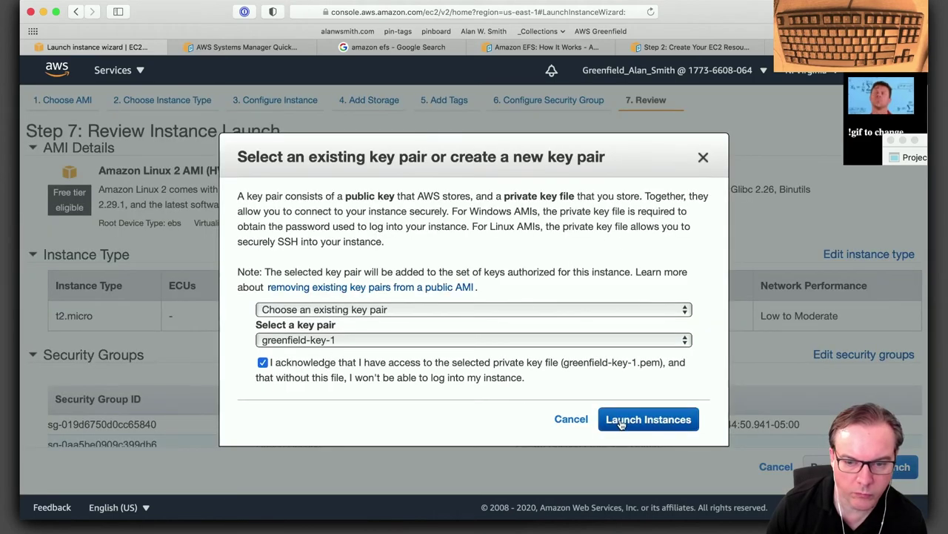
left_click(650, 426)
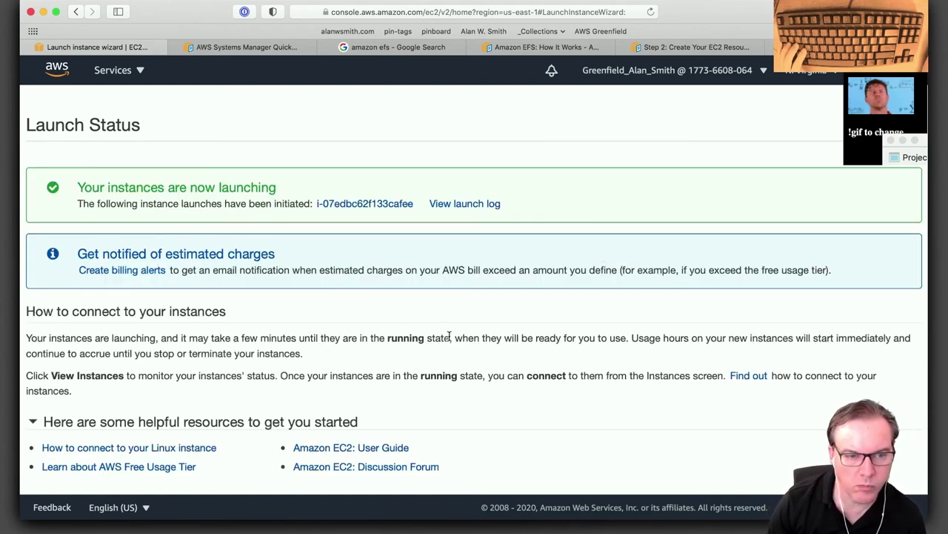
In the instances list, select EFS Test 2 instead of EFS Test 1 and refresh.
left_click(657, 418)
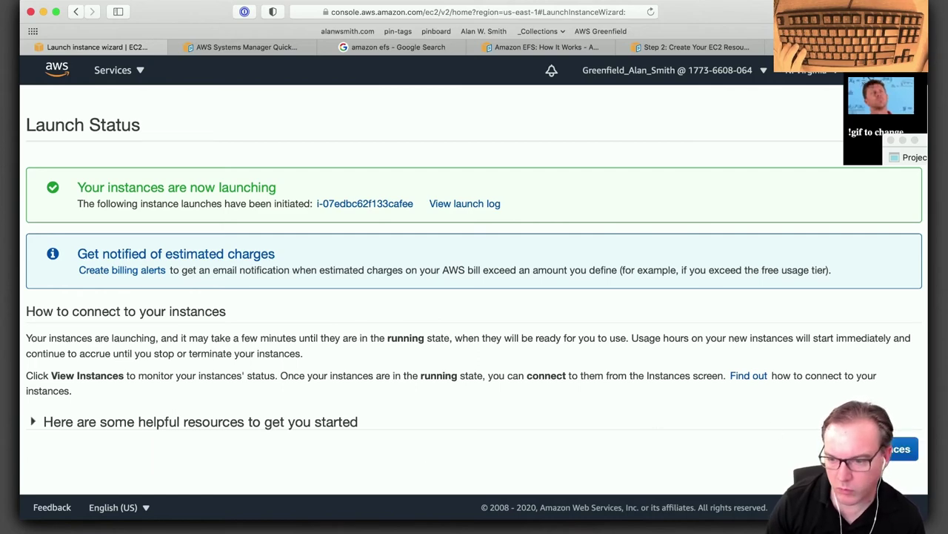
left_click(898, 448)
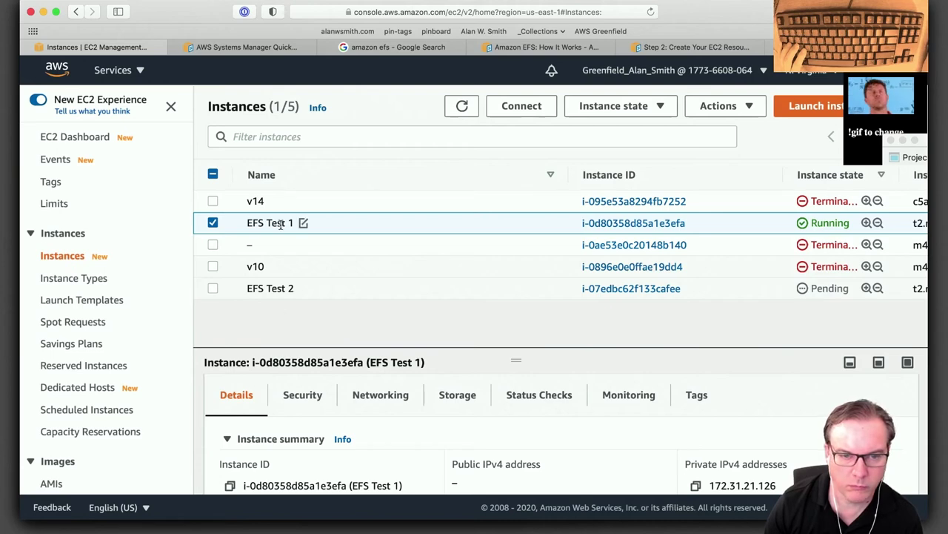
left_click(212, 225)
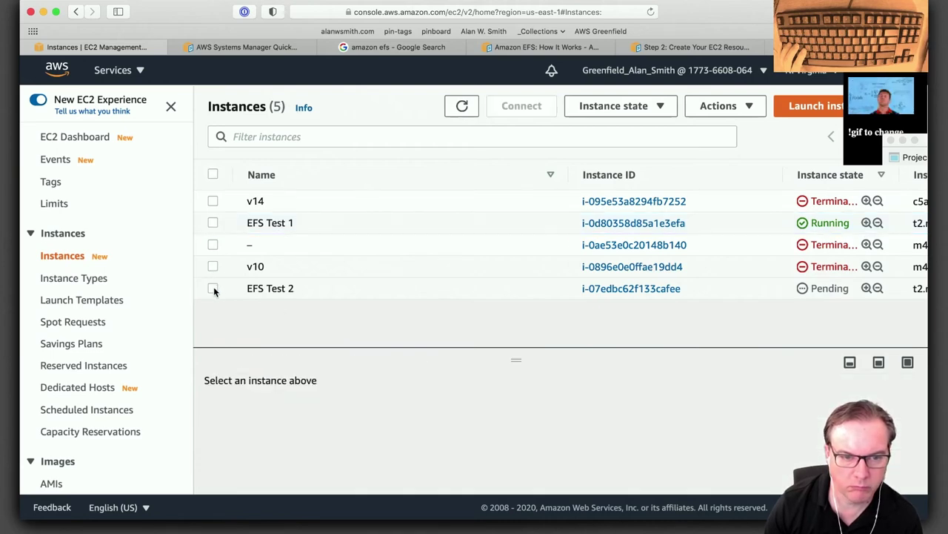
left_click(271, 291)
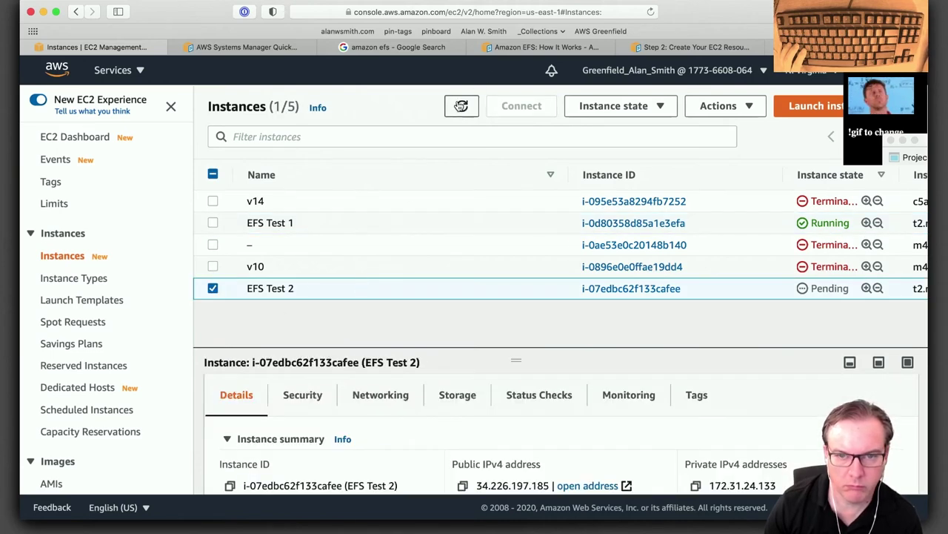
left_click(462, 106)
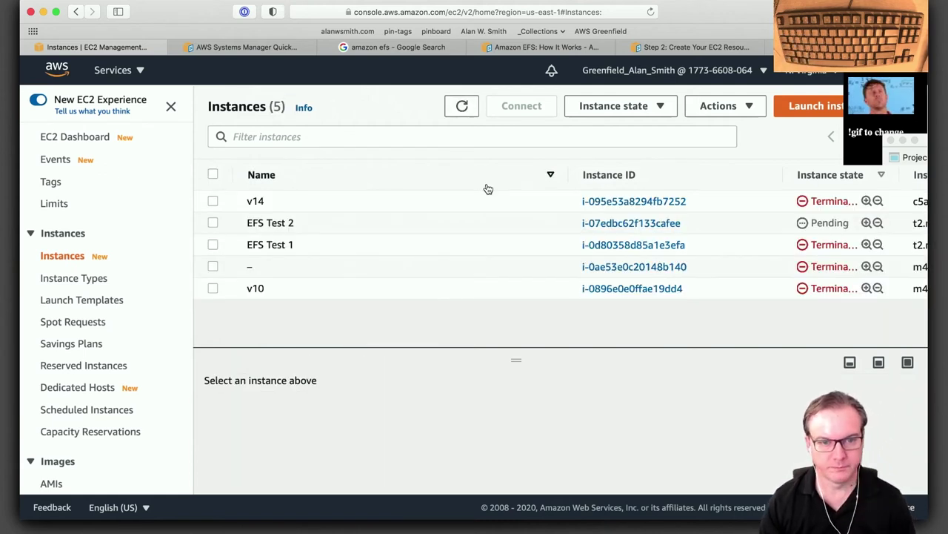
Open EFS Test 2's summary and copy its public IPv4 address 34.226.197.185.
mouse_move(308, 250)
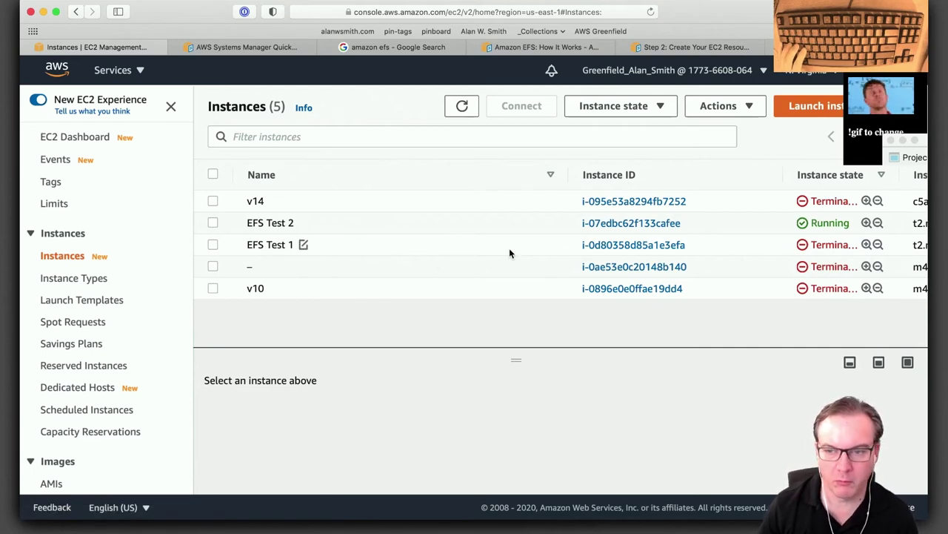
left_click(593, 223)
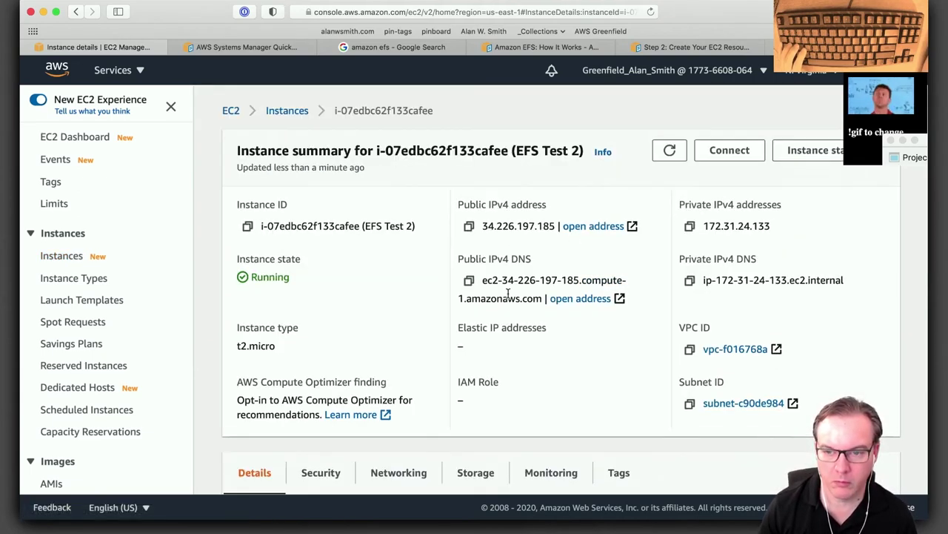
scroll(508, 292, "down", 1)
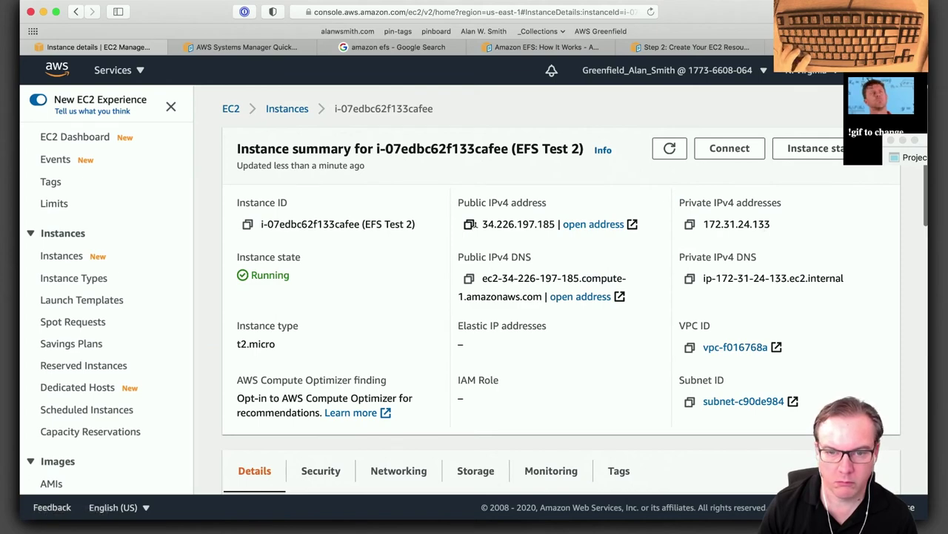
left_click_drag(498, 222, 558, 224)
key("super+c")
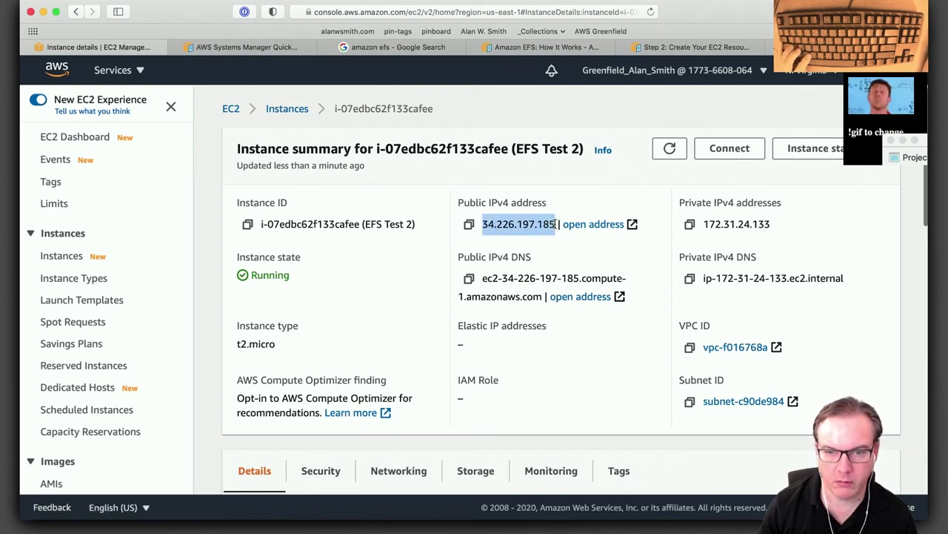
SSH into 34.226.197.185 as ec2-user with greenfield-key-1.pem, accepting the host key.
key("super+Tab")
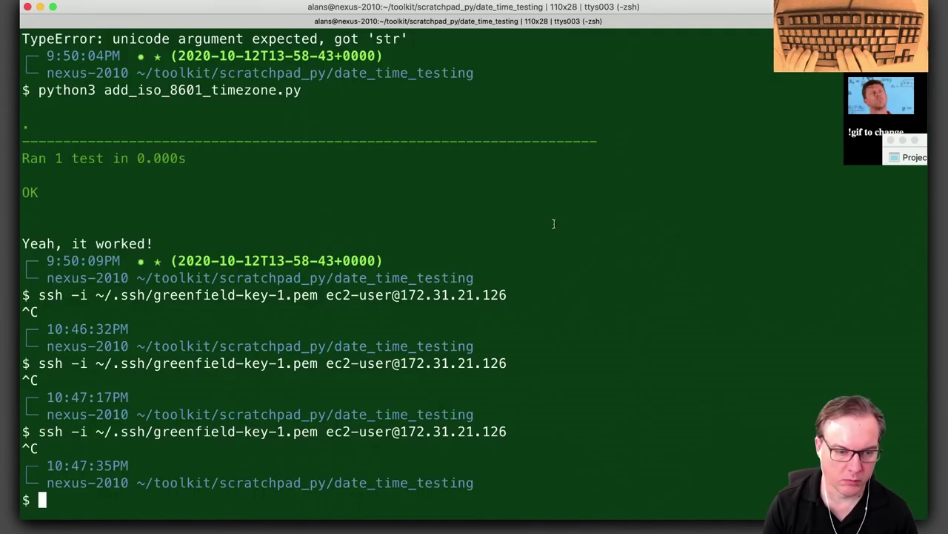
type("ssh -i ")
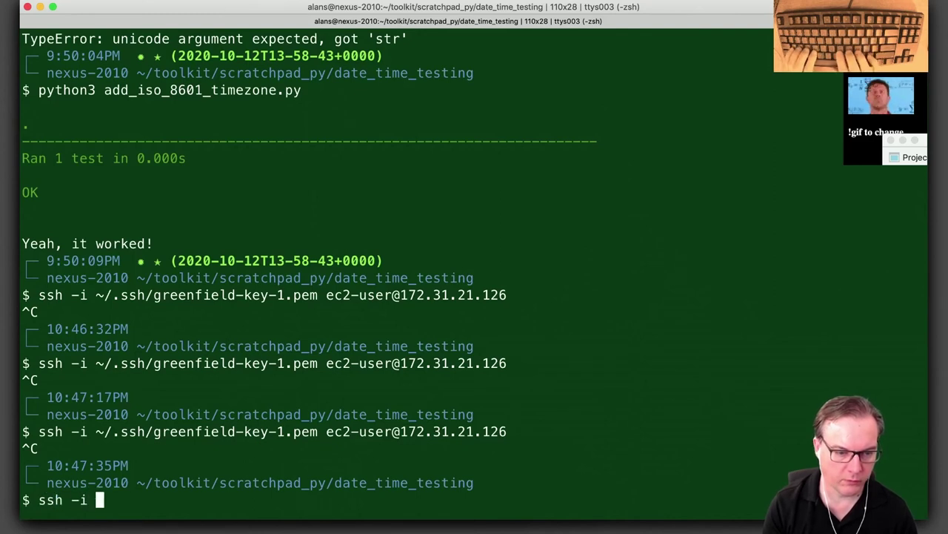
type("~/.ss")
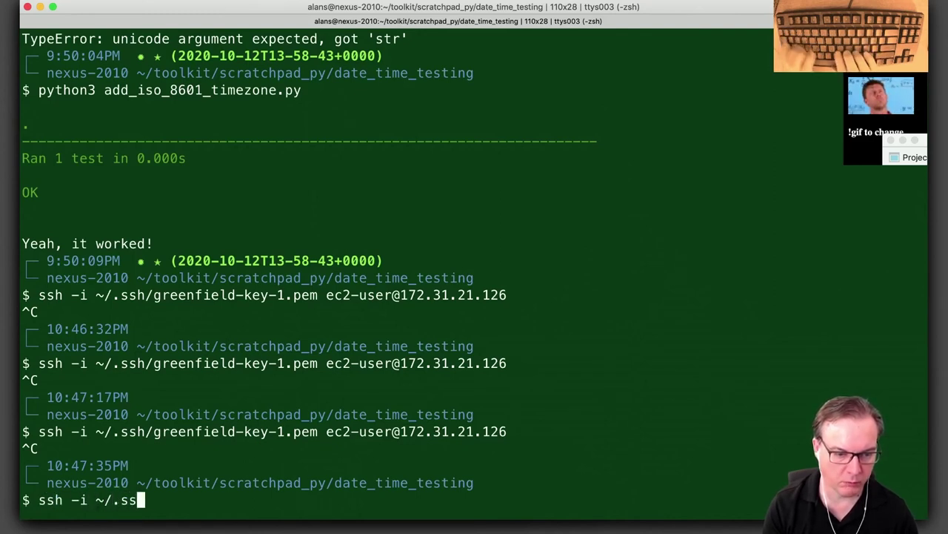
type("h/gre")
key("Tab")
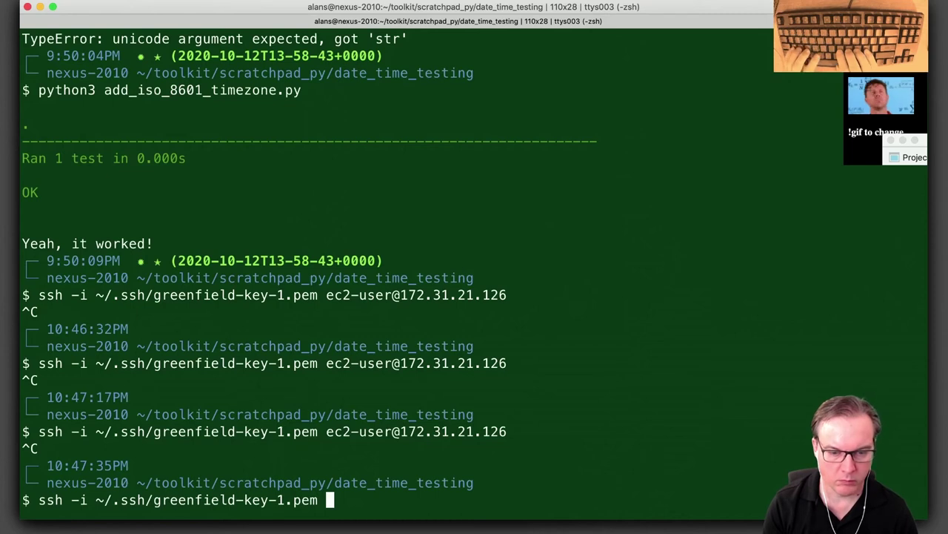
type("ec2-user@")
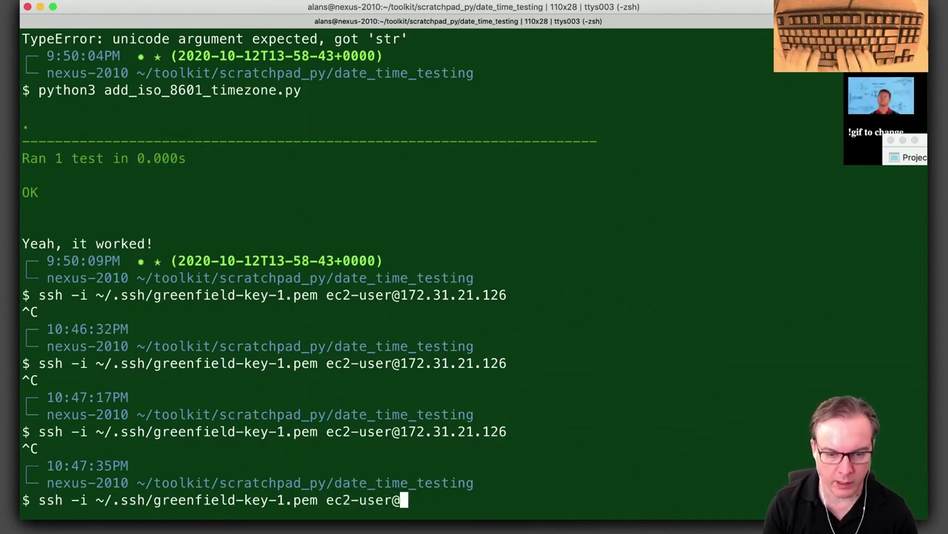
key("super+v")
key("Return")
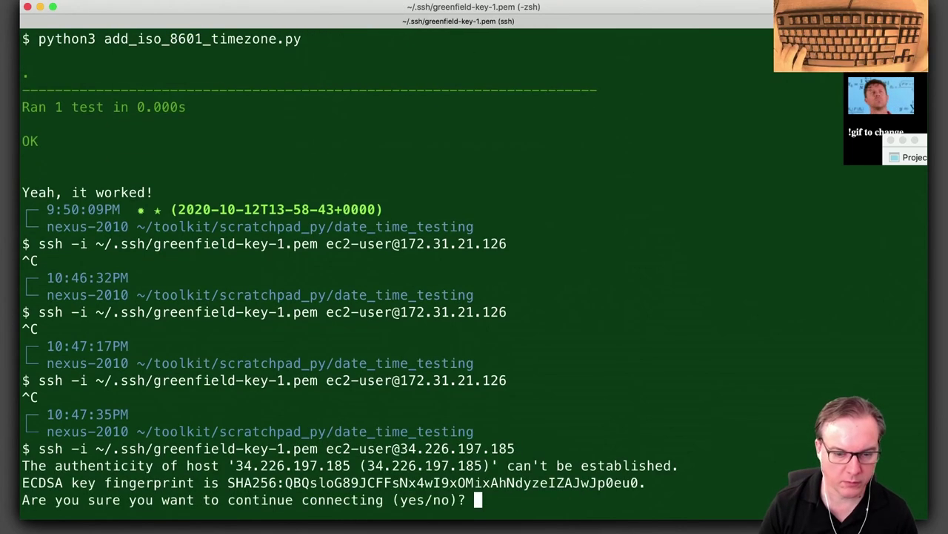
type("yes")
key("Return")
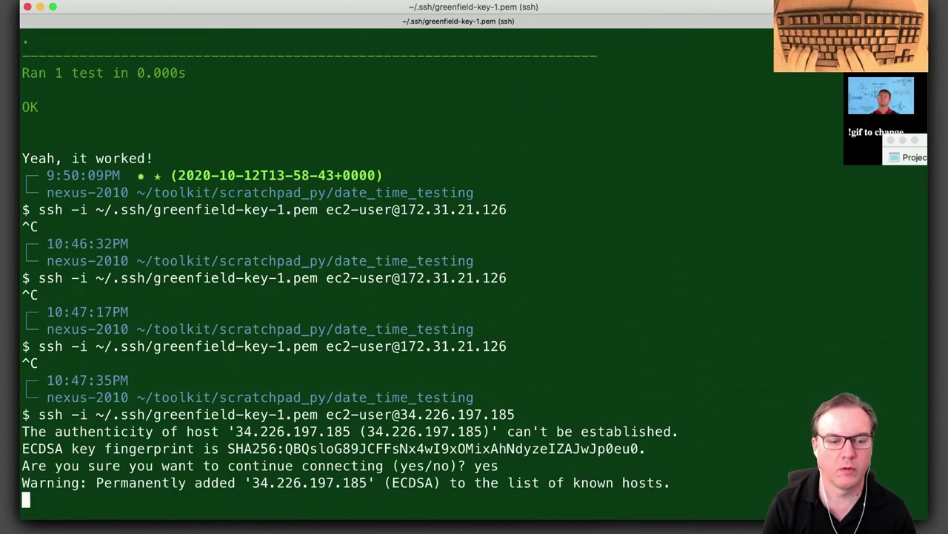
List the remote home directory and change into /mnt.
type("ls")
key("Return")
type("cd /mnt/ef")
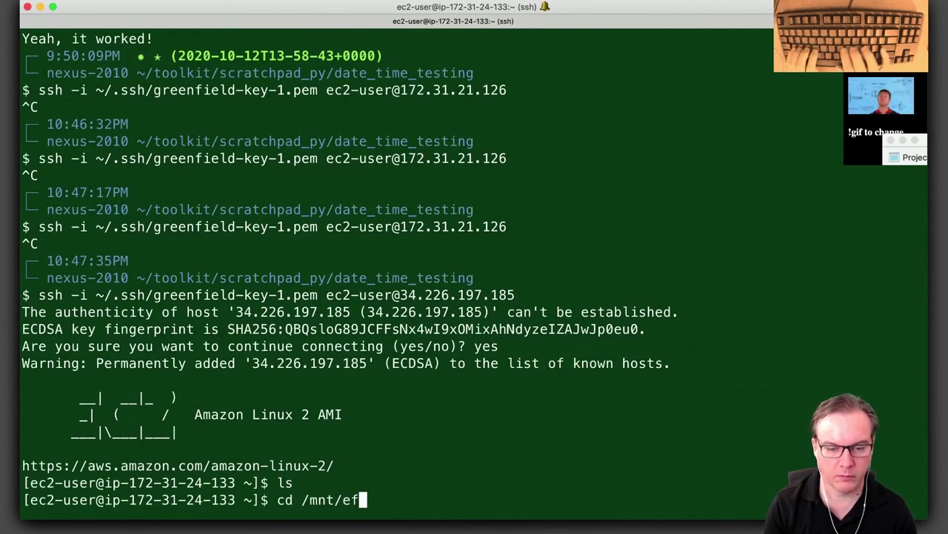
key("BackSpace")
key("BackSpace")
key("Return")
List /mnt twice, confirming it is empty.
type("ls")
key("Return")
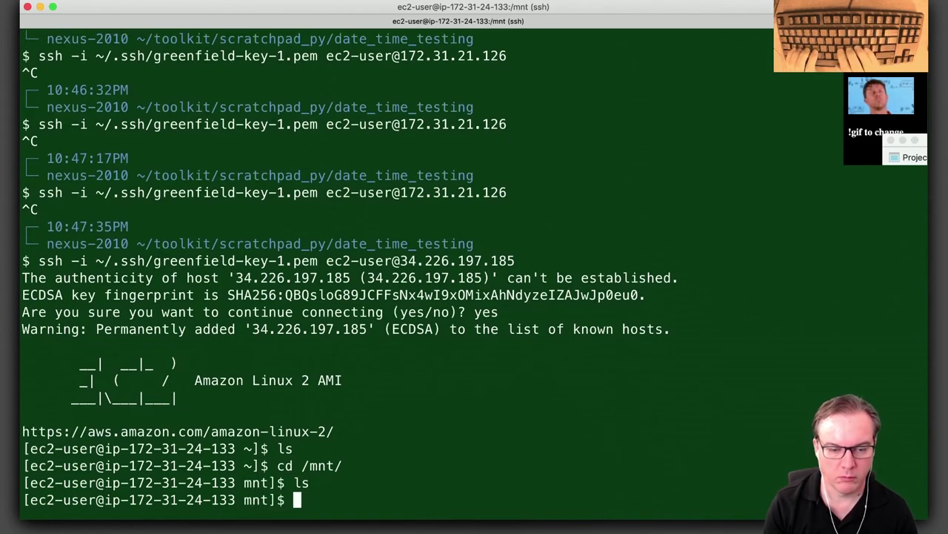
type("ls")
key("Return")
Back in the EC2 console, review EFS Test 2's storage and networking details.
key("super+Tab")
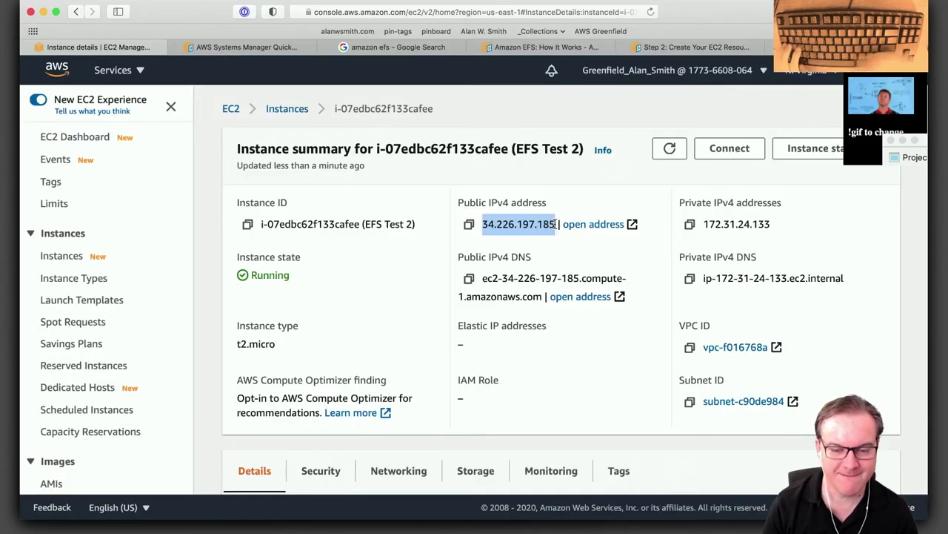
scroll(522, 368, "down", 5)
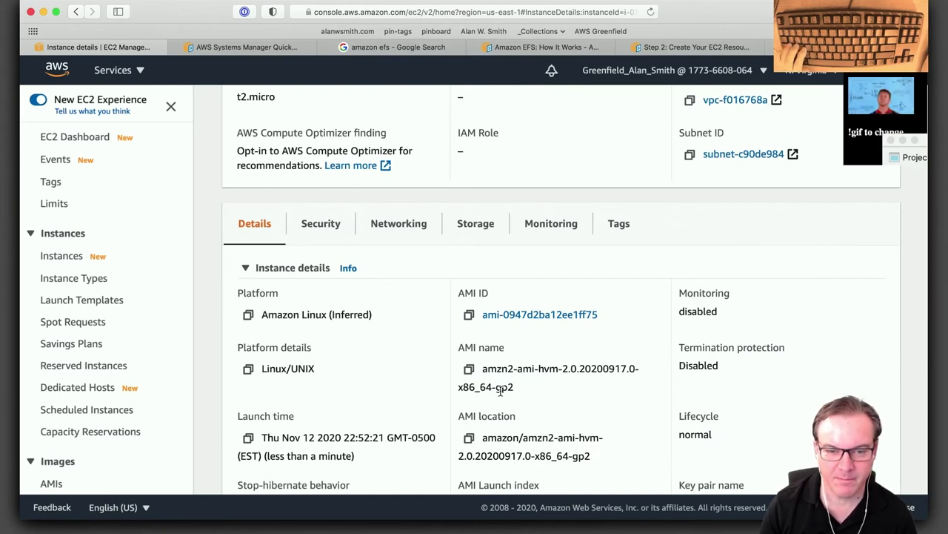
scroll(500, 391, "up", 3)
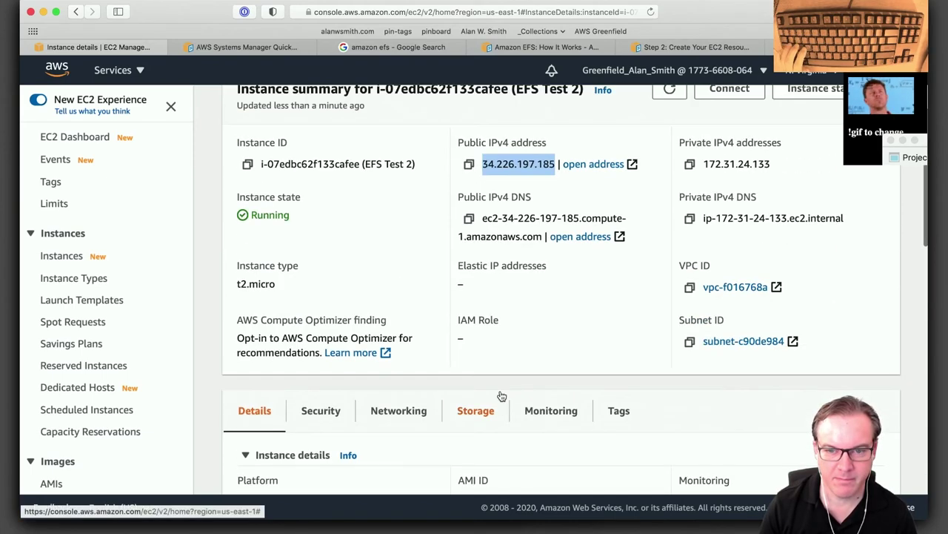
scroll(501, 396, "up", 1)
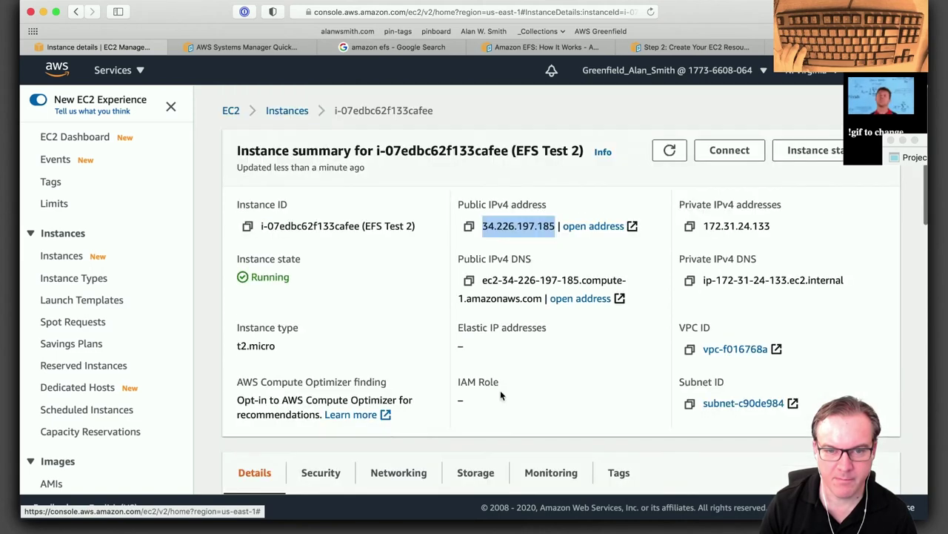
scroll(501, 396, "down", 3)
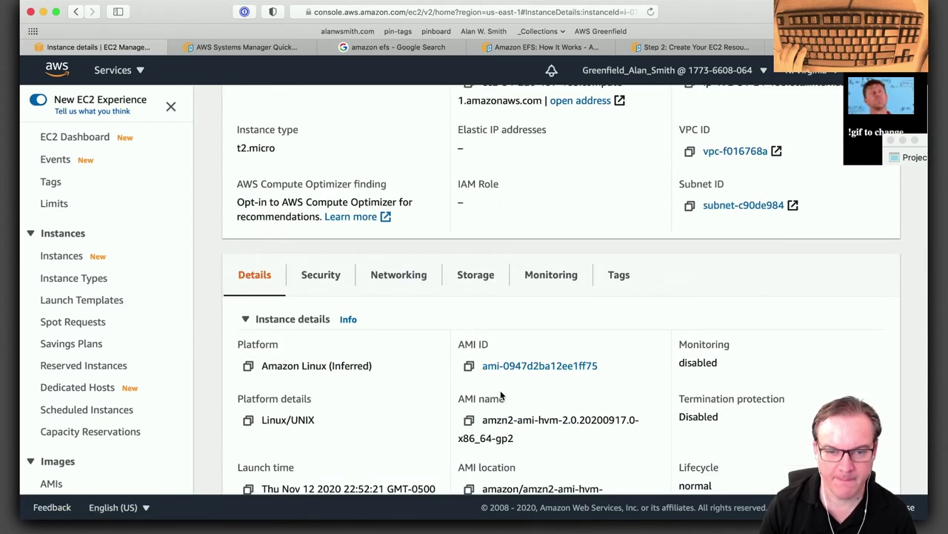
left_click(475, 275)
scroll(516, 396, "down", 3)
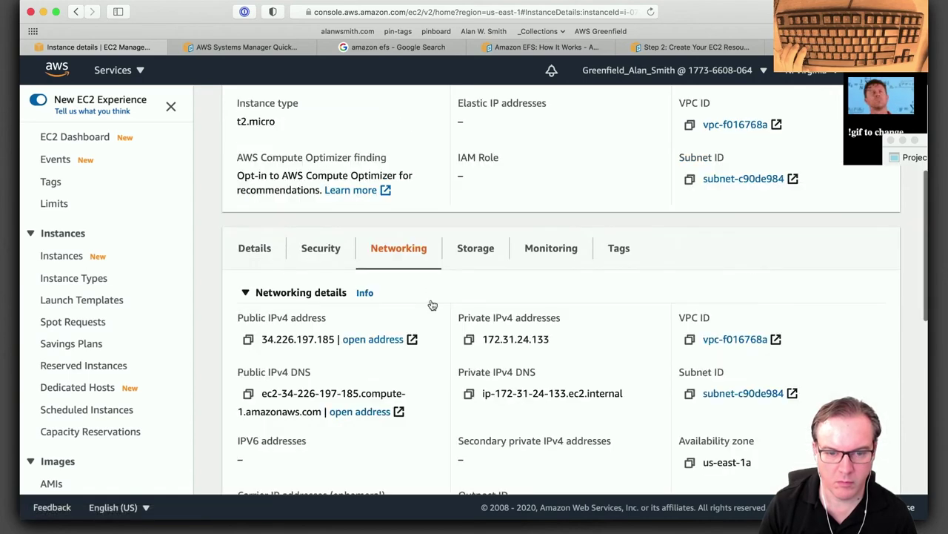
scroll(432, 303, "down", 5)
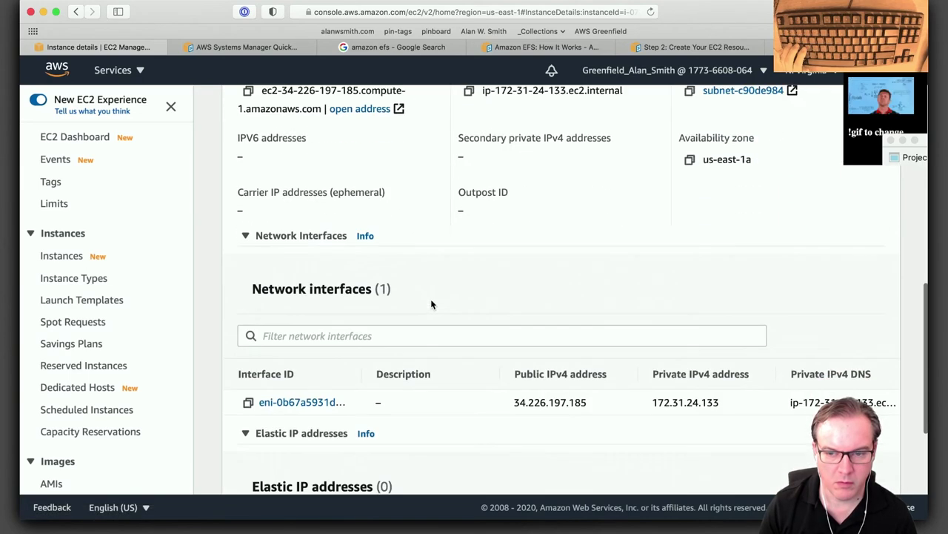
scroll(431, 304, "down", 3)
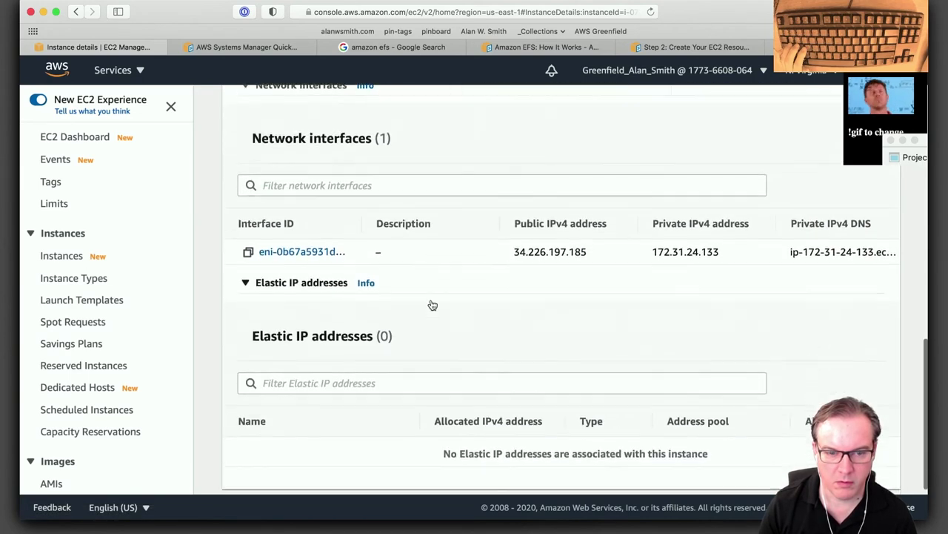
scroll(431, 303, "up", 8)
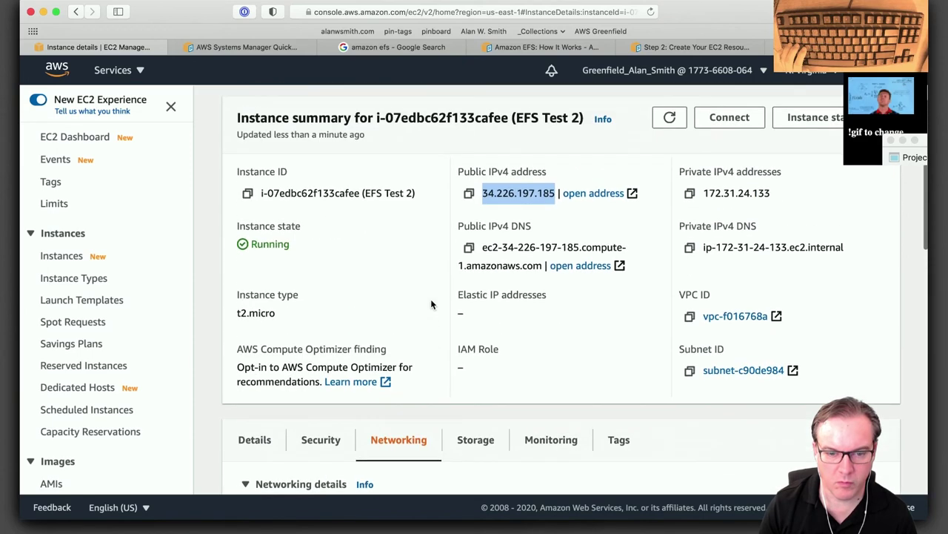
scroll(432, 304, "down", 2)
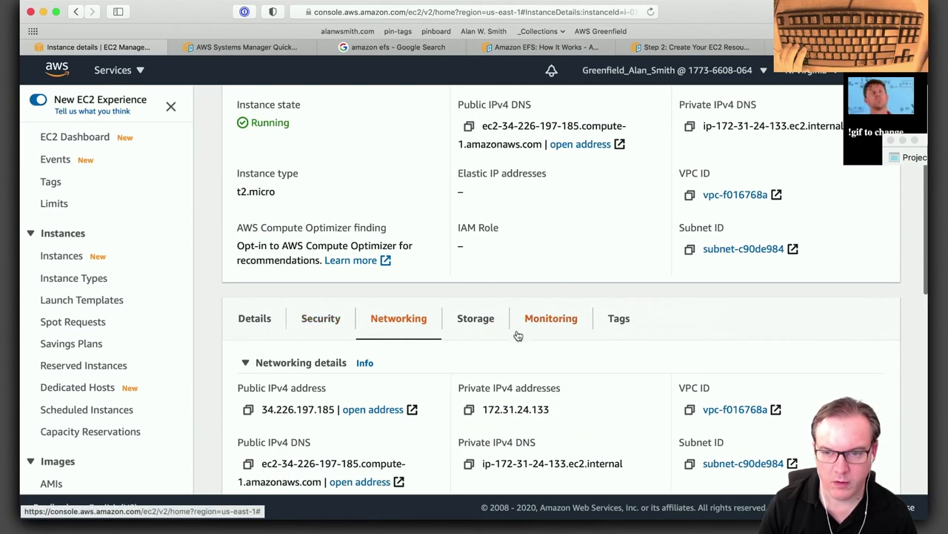
scroll(572, 339, "up", 3)
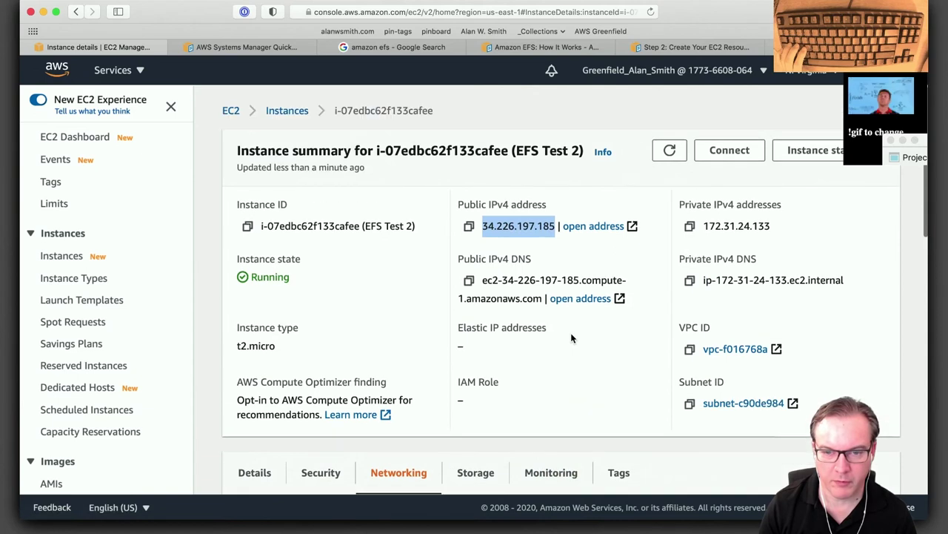
Return to the instances list and review the storage attached to EFS Test 2.
left_click(282, 111)
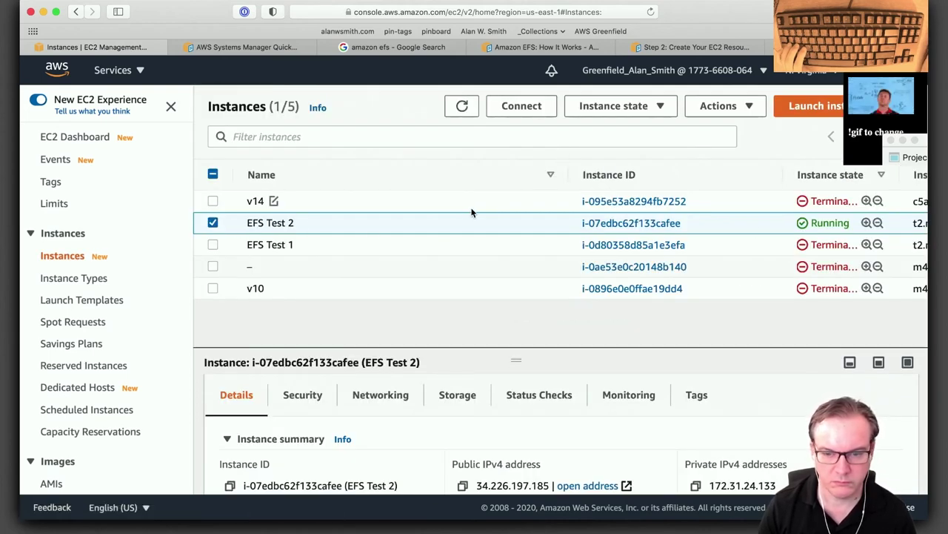
scroll(474, 445, "down", 5)
scroll(474, 445, "down", 10)
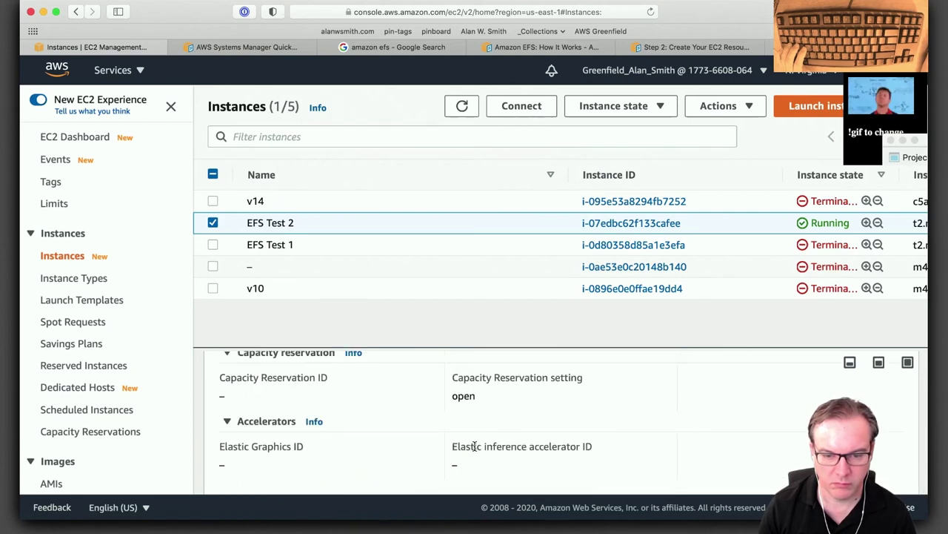
scroll(474, 446, "up", 4)
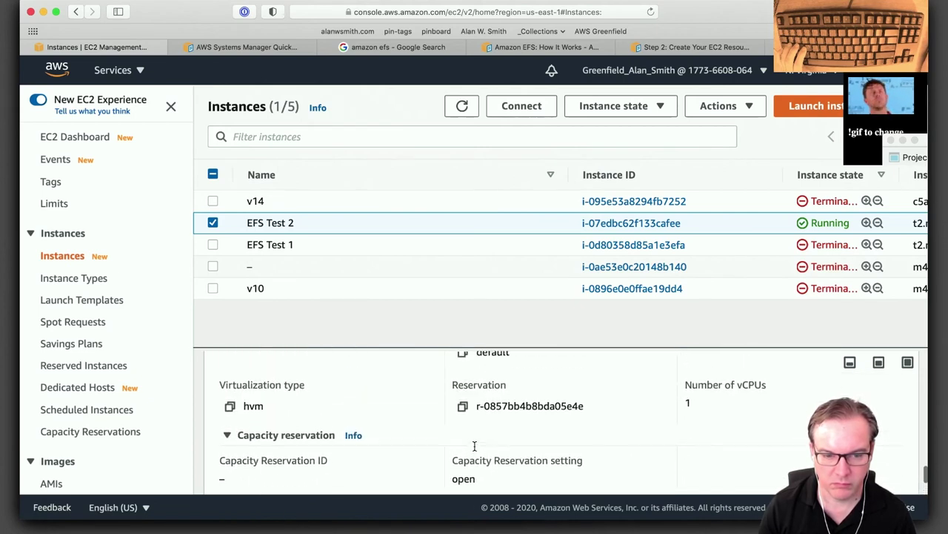
scroll(475, 449, "up", 4)
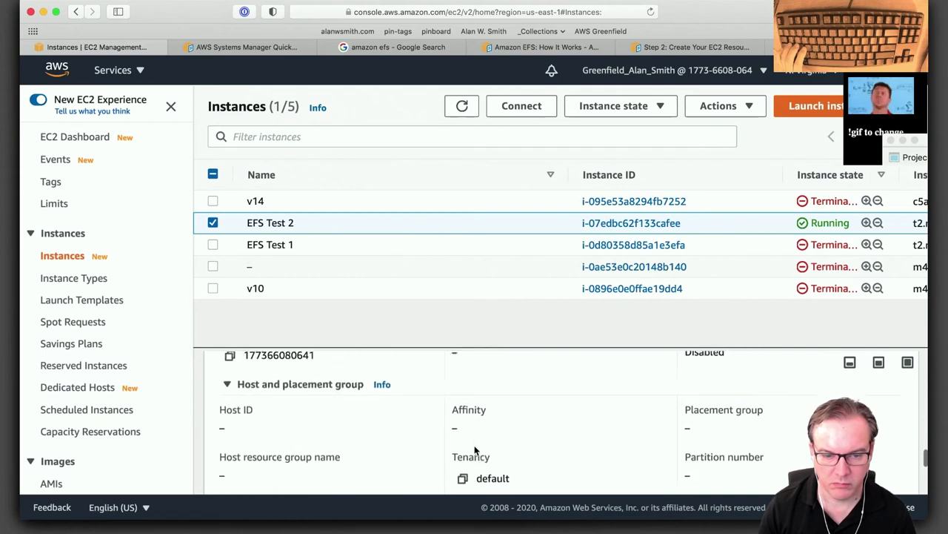
scroll(475, 449, "up", 3)
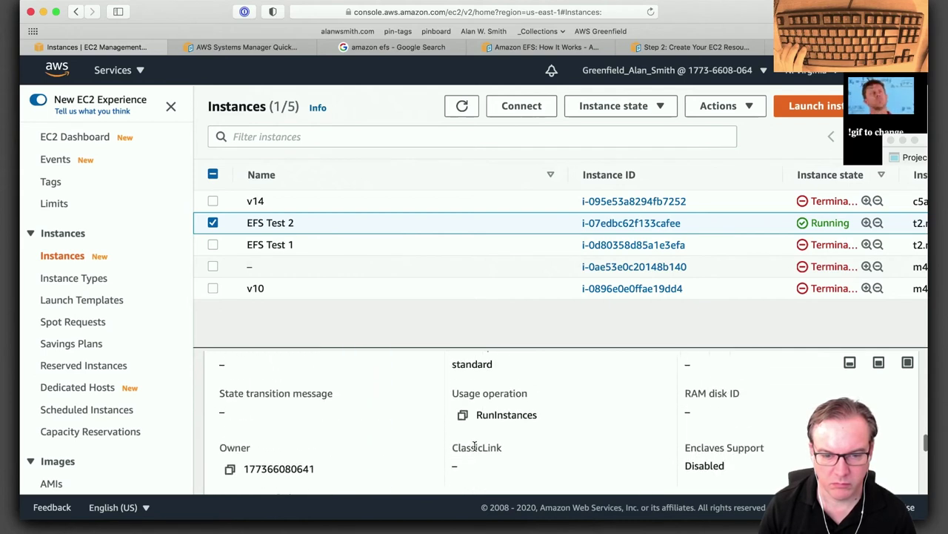
scroll(474, 446, "up", 3)
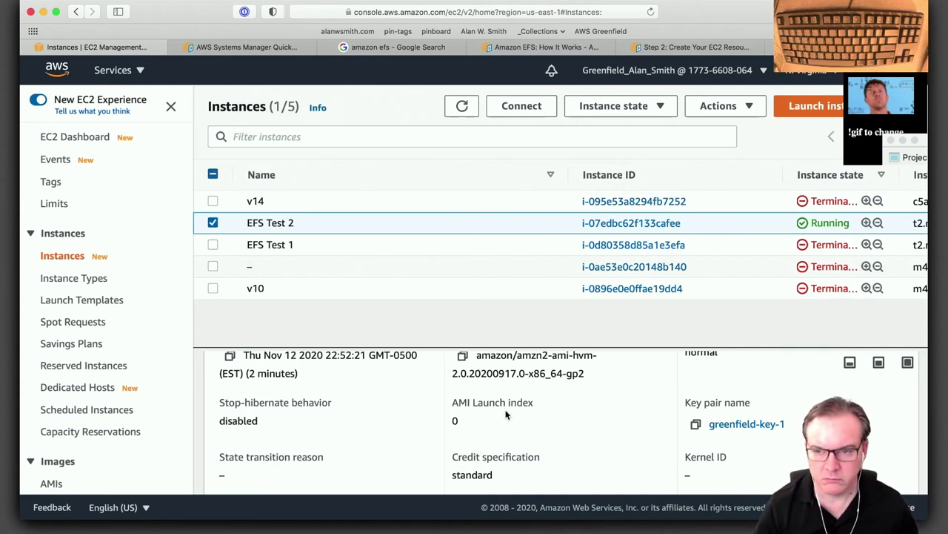
scroll(607, 400, "up", 1)
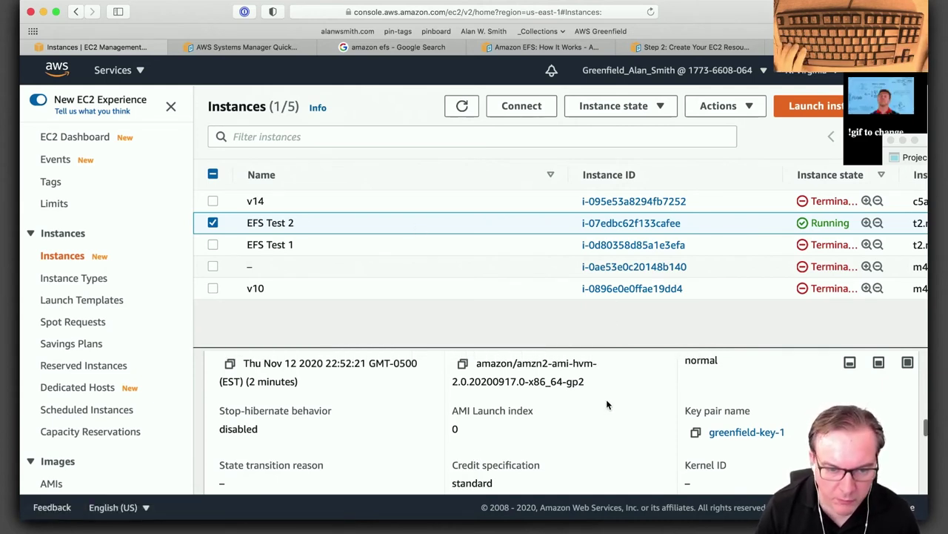
scroll(606, 401, "up", 3)
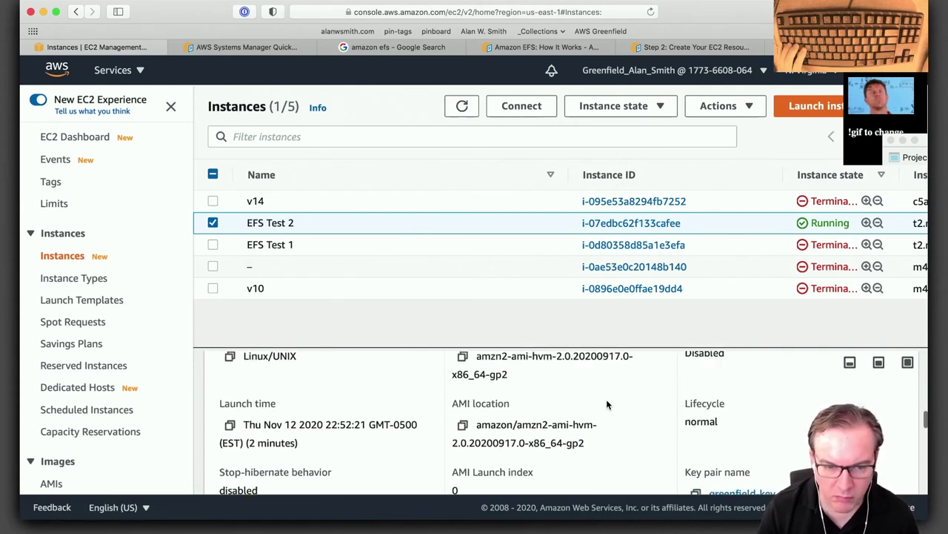
scroll(606, 404, "up", 2)
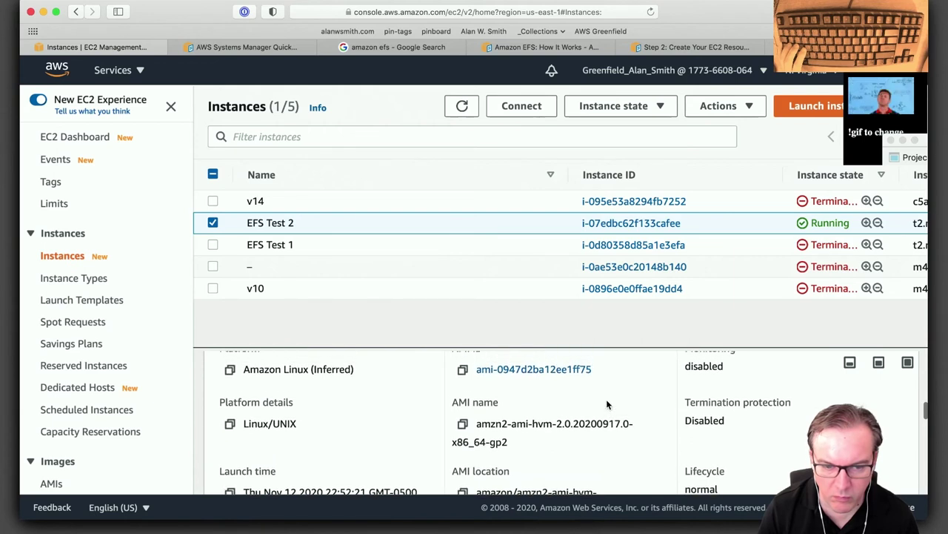
scroll(606, 404, "up", 4)
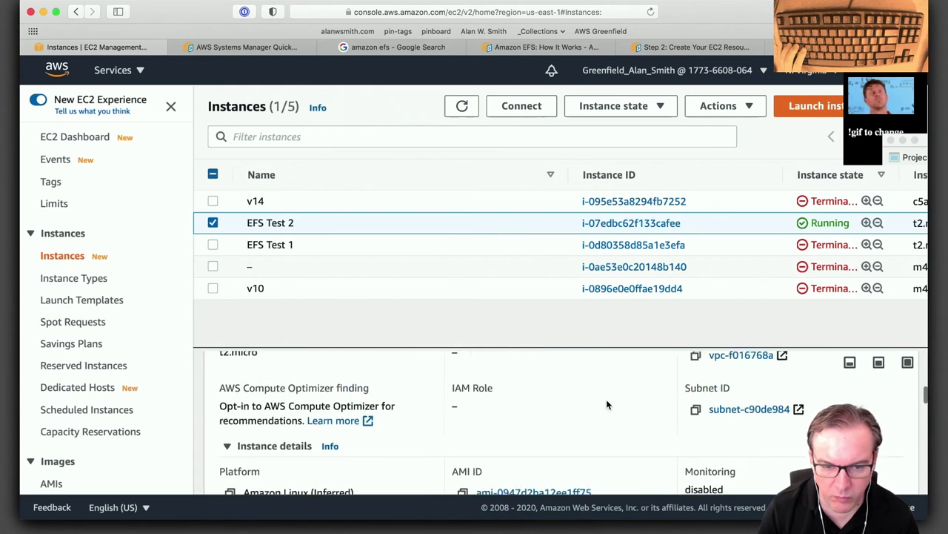
scroll(606, 404, "up", 3)
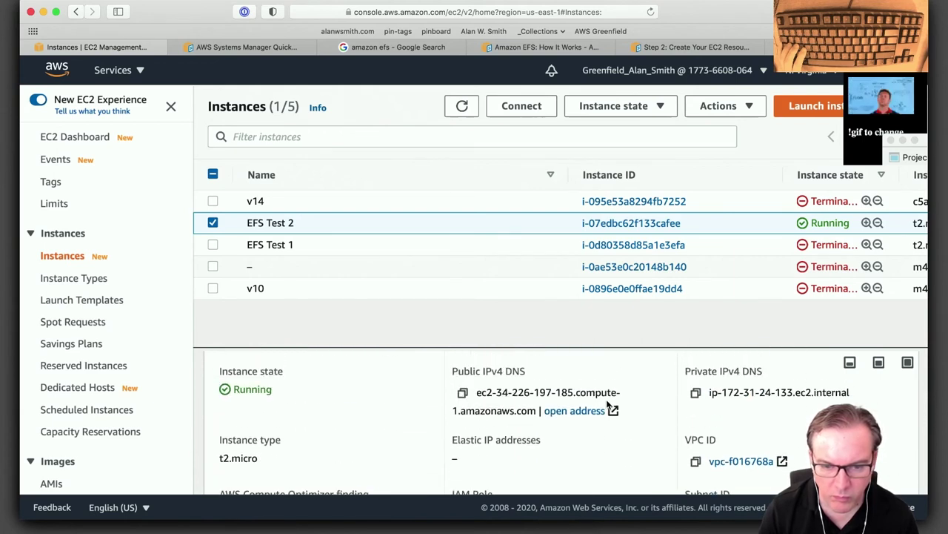
scroll(607, 404, "up", 4)
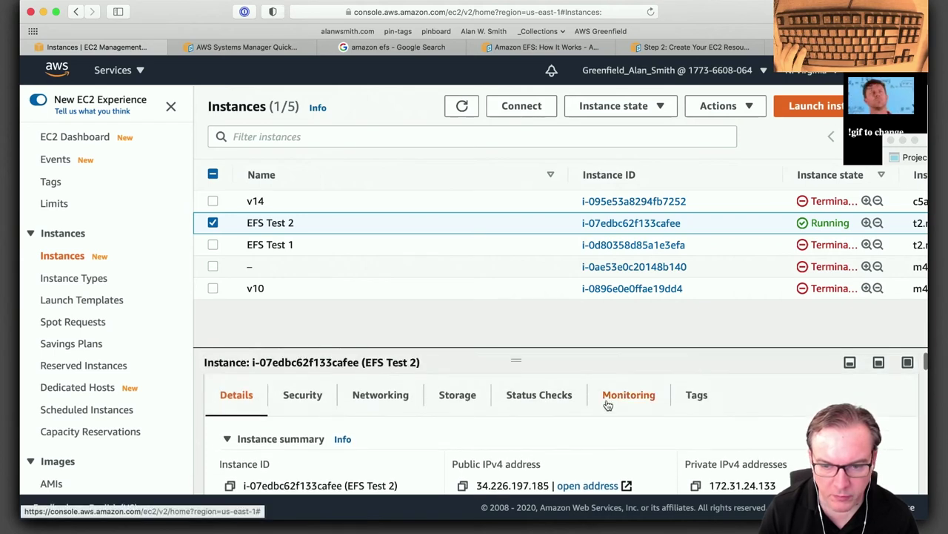
left_click(458, 395)
scroll(567, 446, "down", 2)
scroll(567, 445, "down", 3)
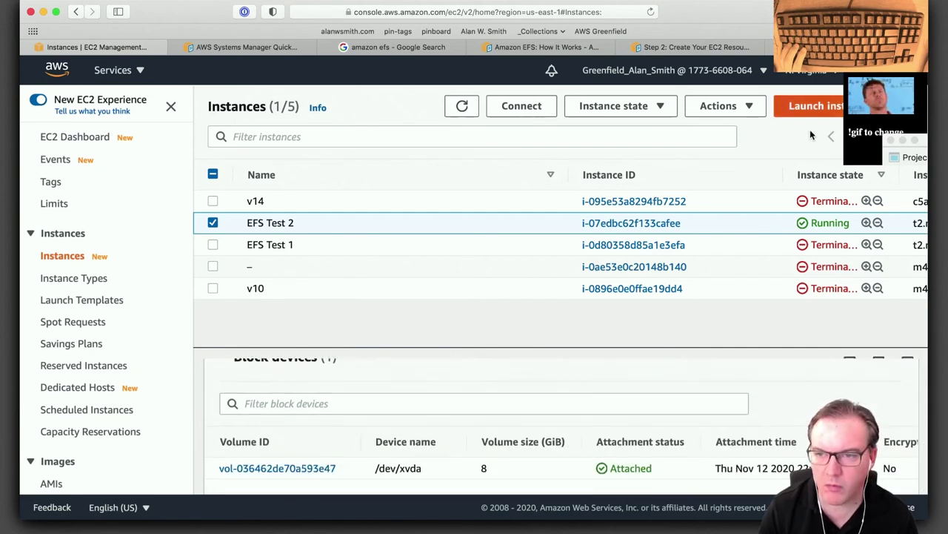
Terminate the EFS Test 2 instance and start launching a new instance.
left_click(664, 108)
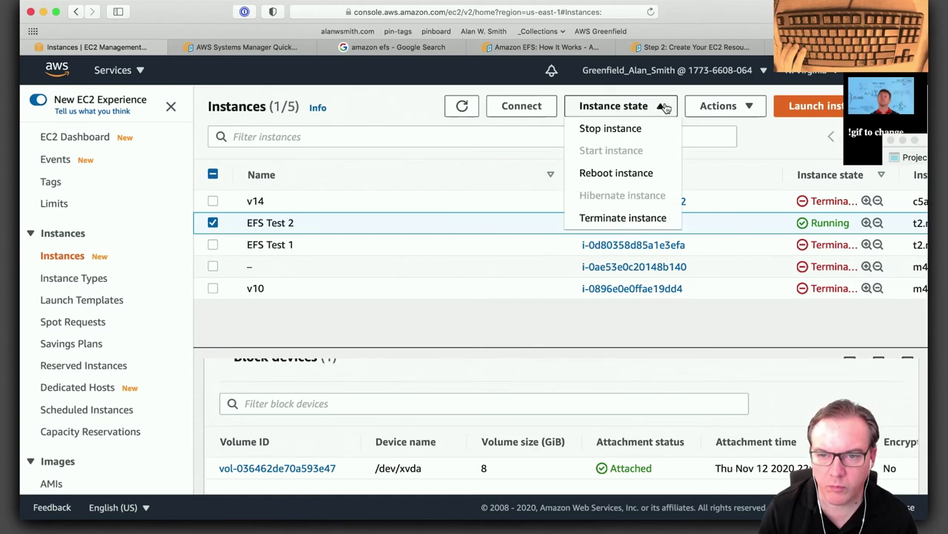
left_click(636, 223)
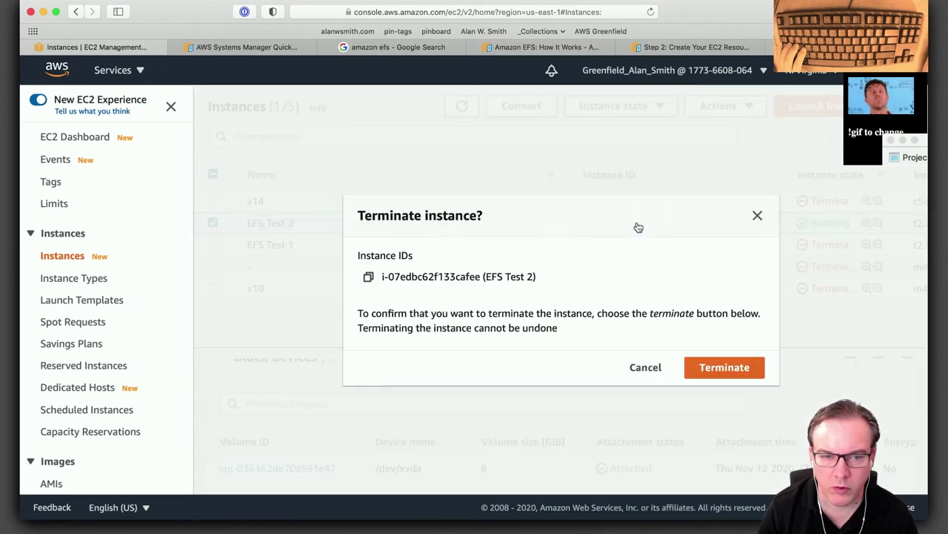
left_click(733, 369)
left_click(809, 142)
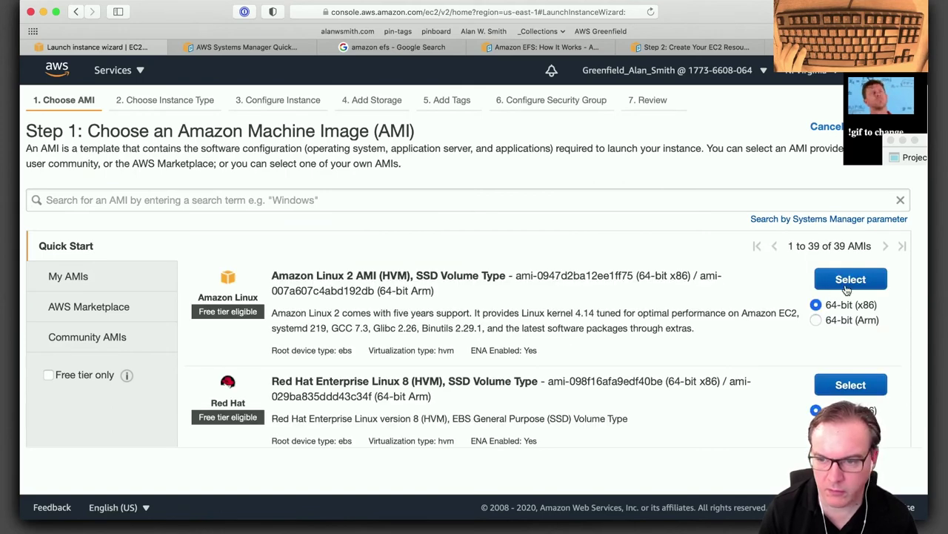
Choose the Amazon Linux 2 AMI on t2.micro and attach test_file_system at /mnt/efs/fs1.
left_click(850, 280)
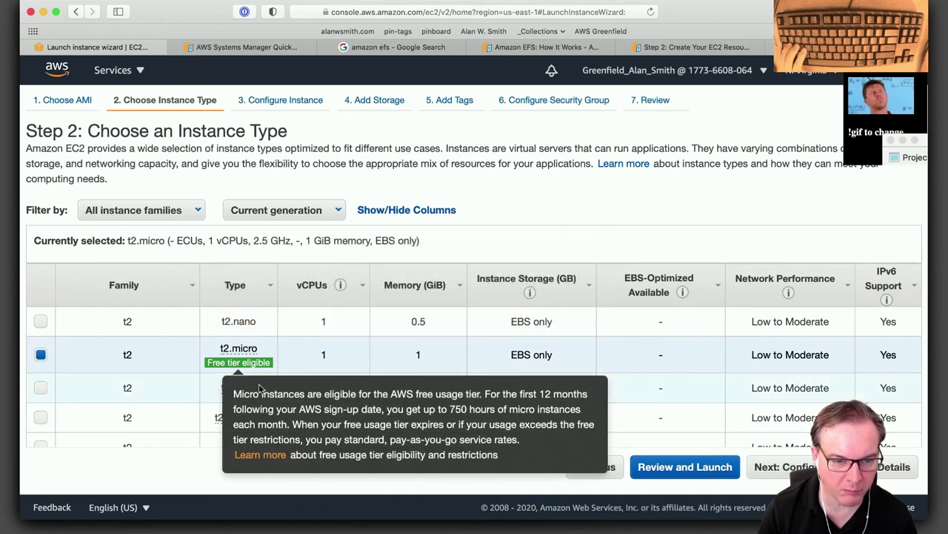
left_click(789, 467)
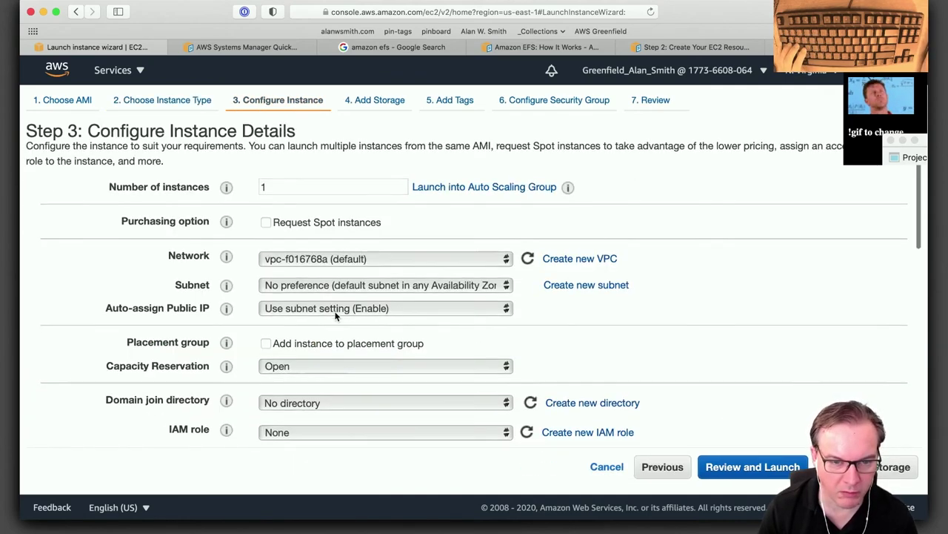
scroll(252, 338, "down", 5)
left_click(317, 327)
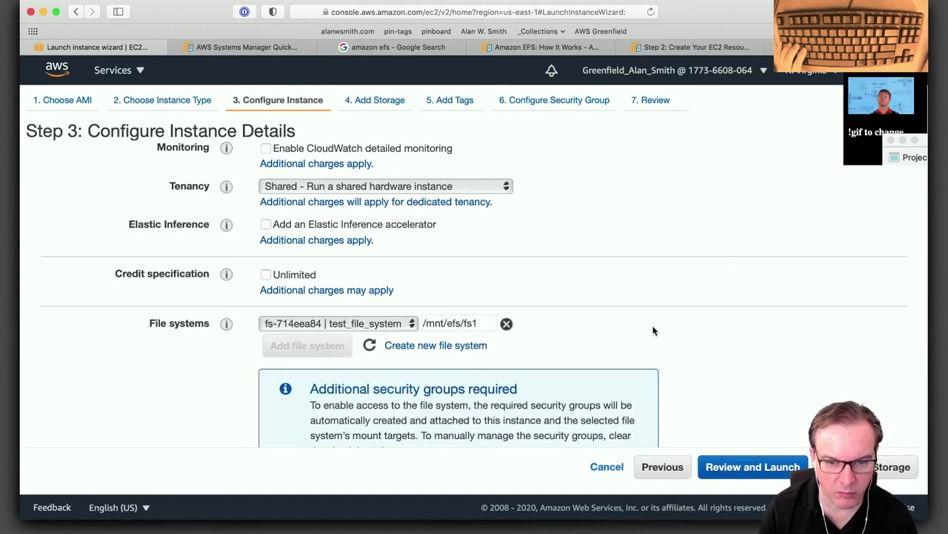
Advance past the Storage and Tags steps to Configure Security Group.
scroll(596, 340, "up", 2)
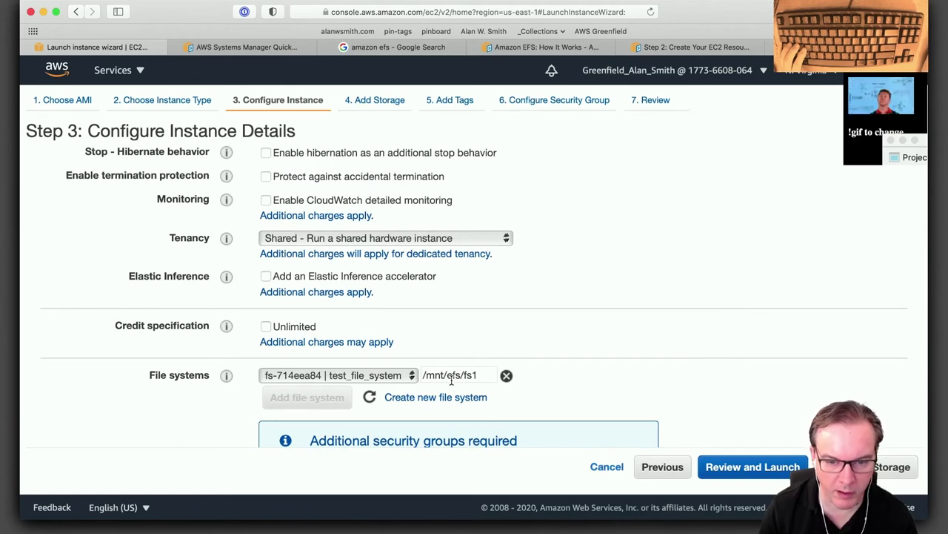
scroll(571, 235, "up", 8)
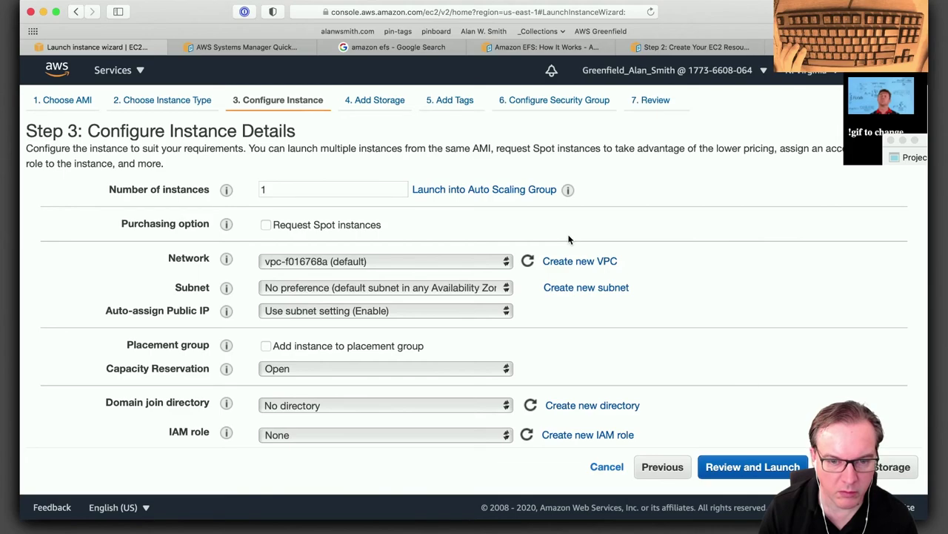
scroll(569, 238, "down", 15)
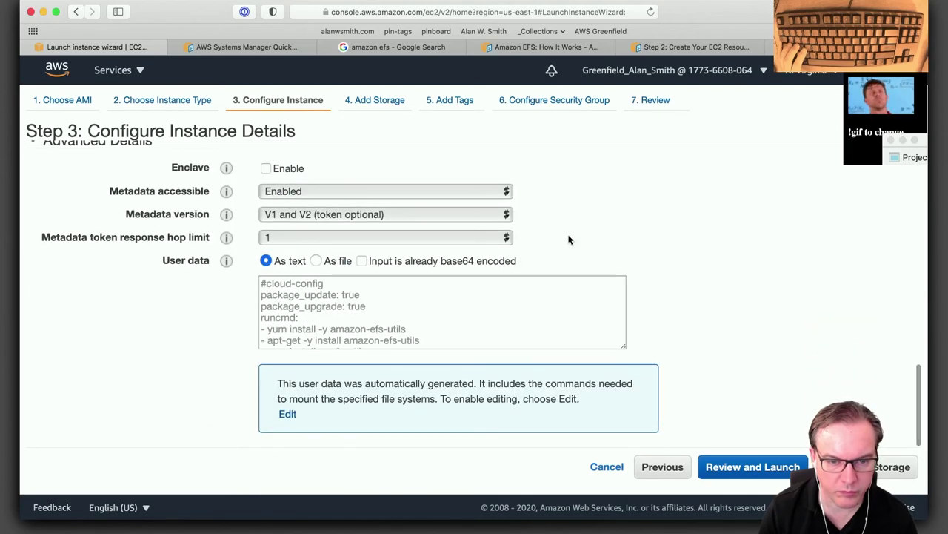
left_click(890, 467)
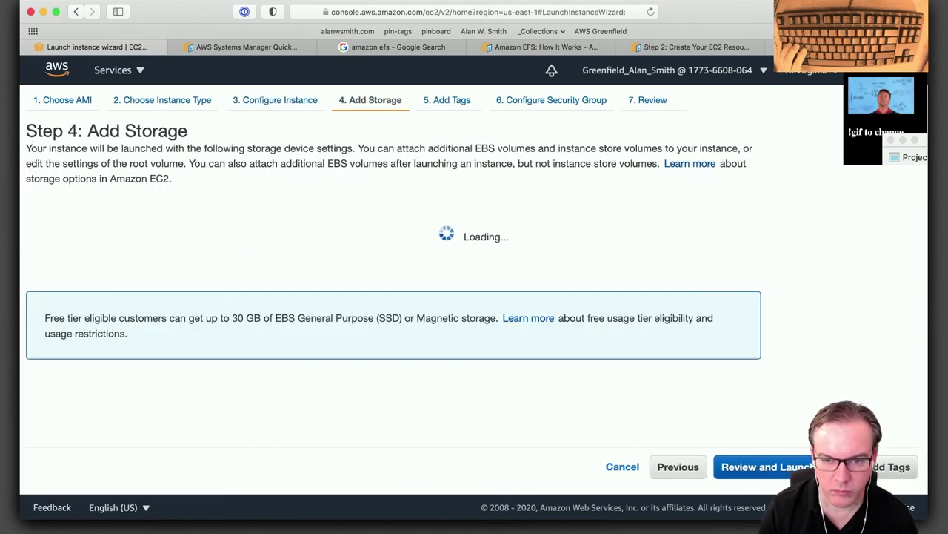
left_click(889, 467)
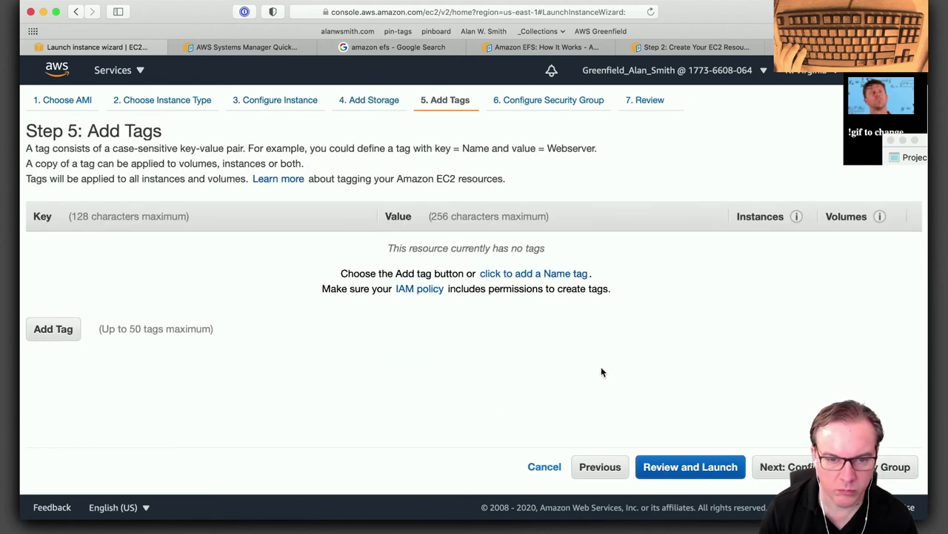
left_click(889, 466)
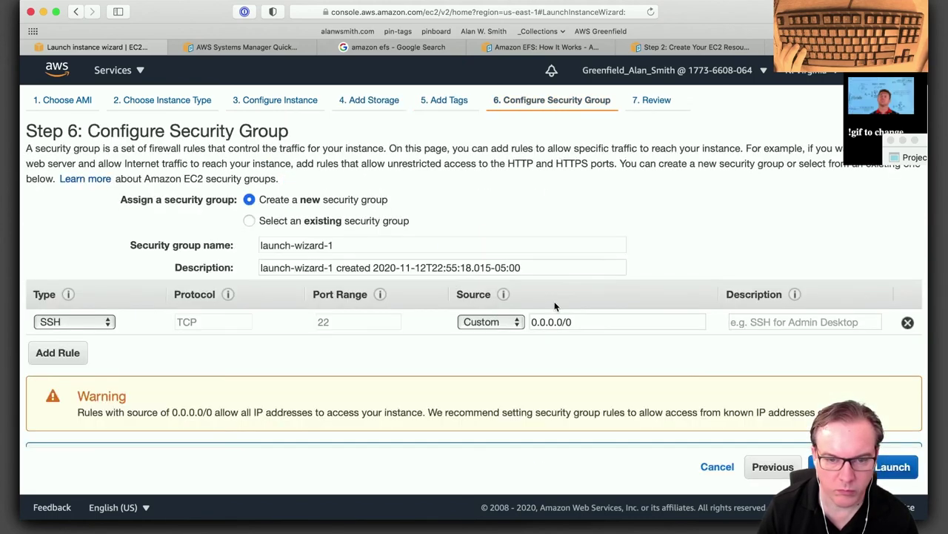
Use existing security groups, selecting default and Allow All Outbound Traffic.
left_click(306, 224)
scroll(148, 289, "down", 1)
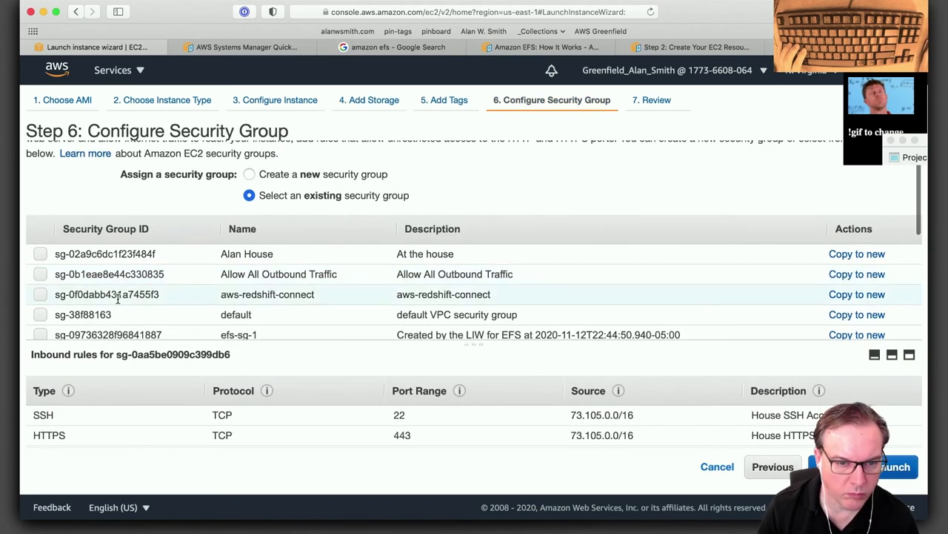
left_click(40, 266)
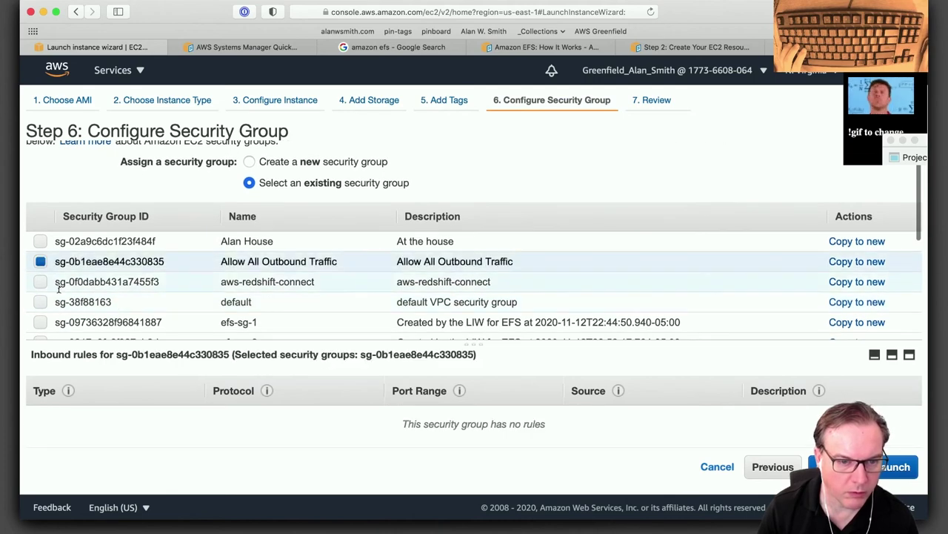
scroll(66, 302, "down", 1)
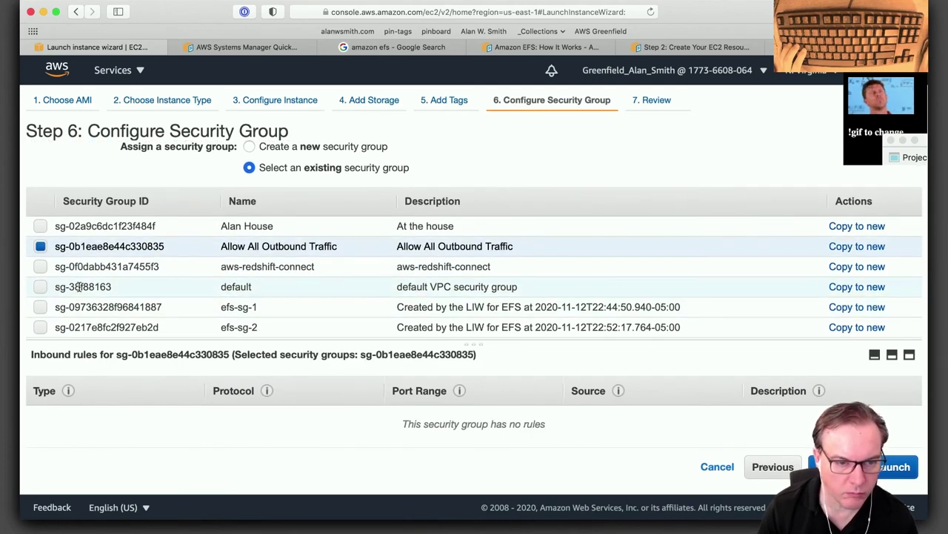
left_click(78, 288)
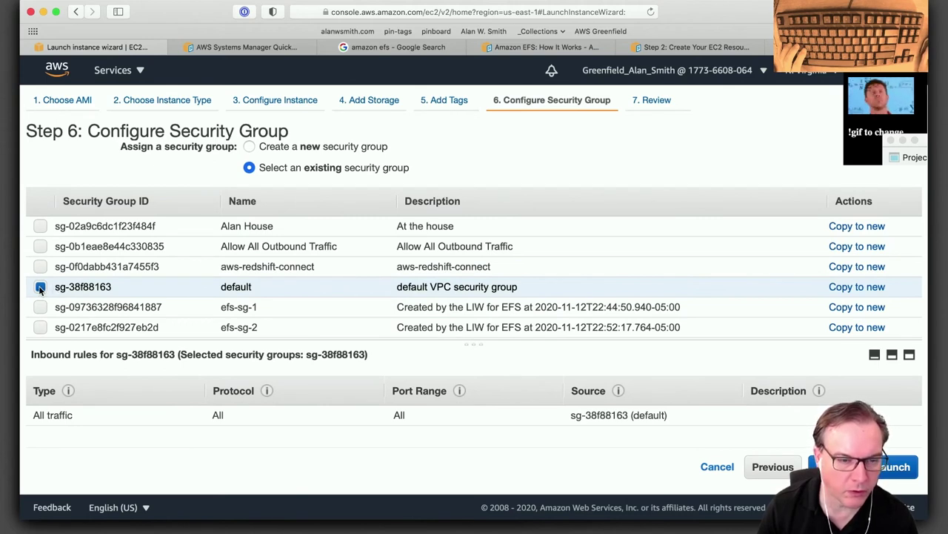
left_click(41, 246)
Also select instance-sg-1, instance-sg-2, efs-sg-1 and efs-sg-2.
scroll(50, 298, "down", 2)
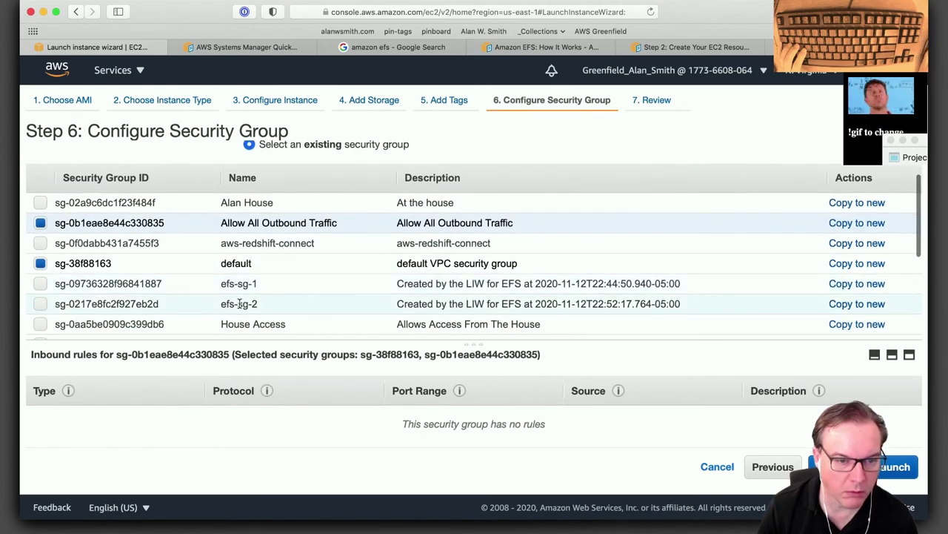
scroll(378, 307, "down", 5)
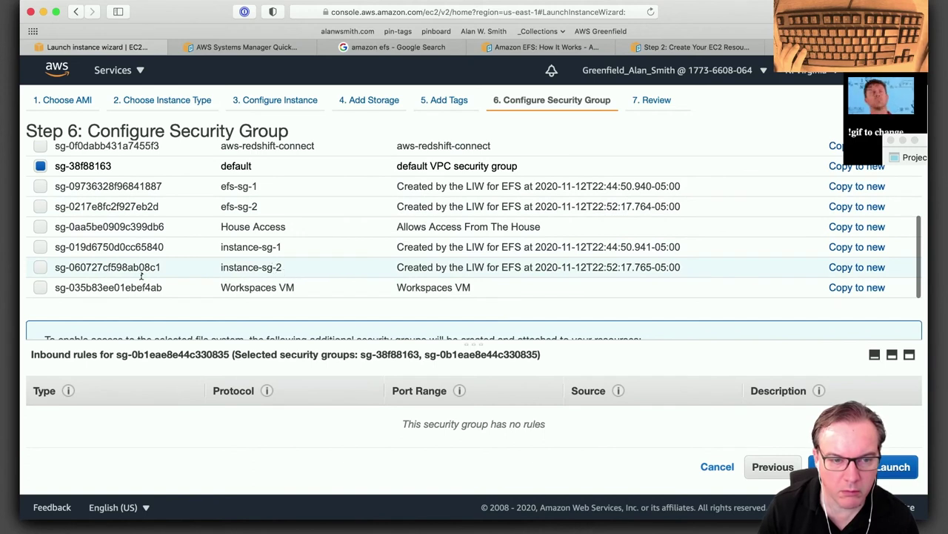
left_click(41, 267)
left_click(40, 247)
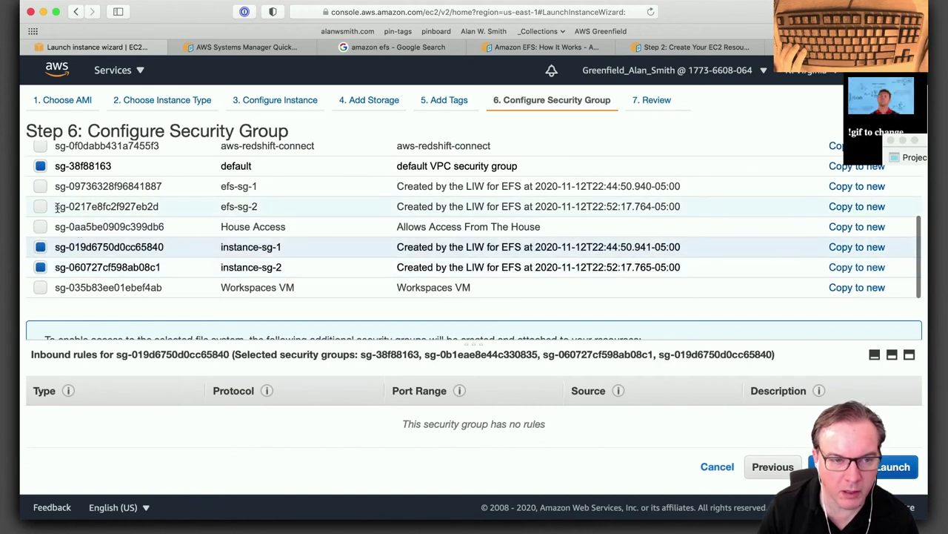
left_click(41, 206)
left_click(41, 186)
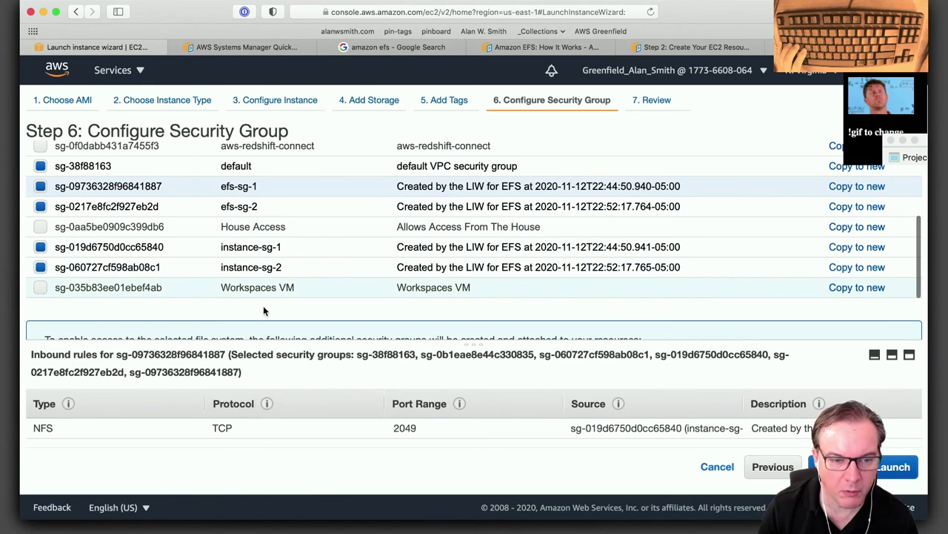
scroll(319, 267, "up", 2)
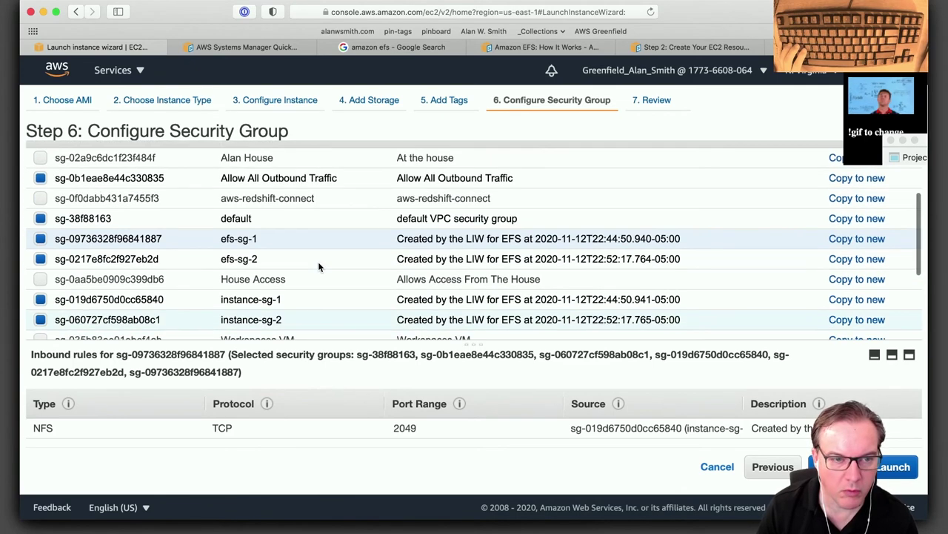
scroll(318, 266, "up", 1)
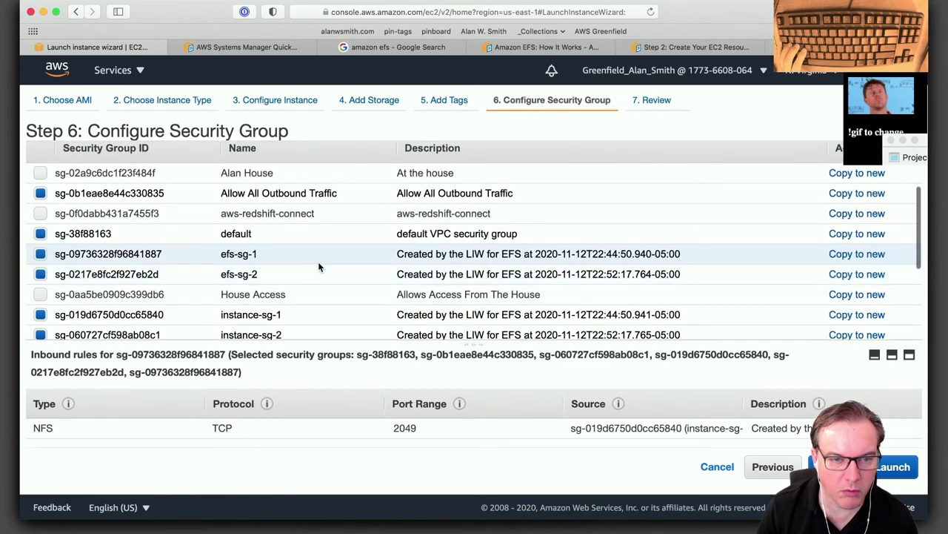
scroll(319, 267, "down", 5)
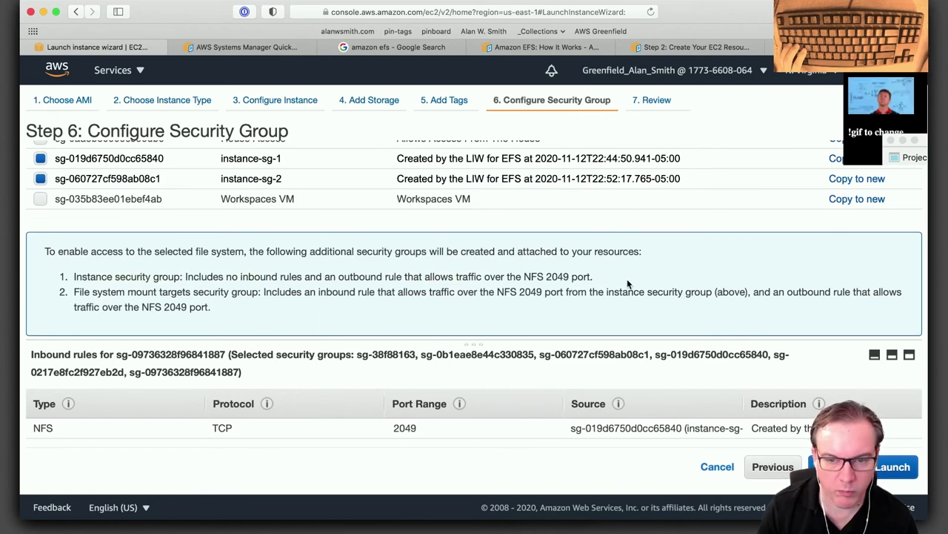
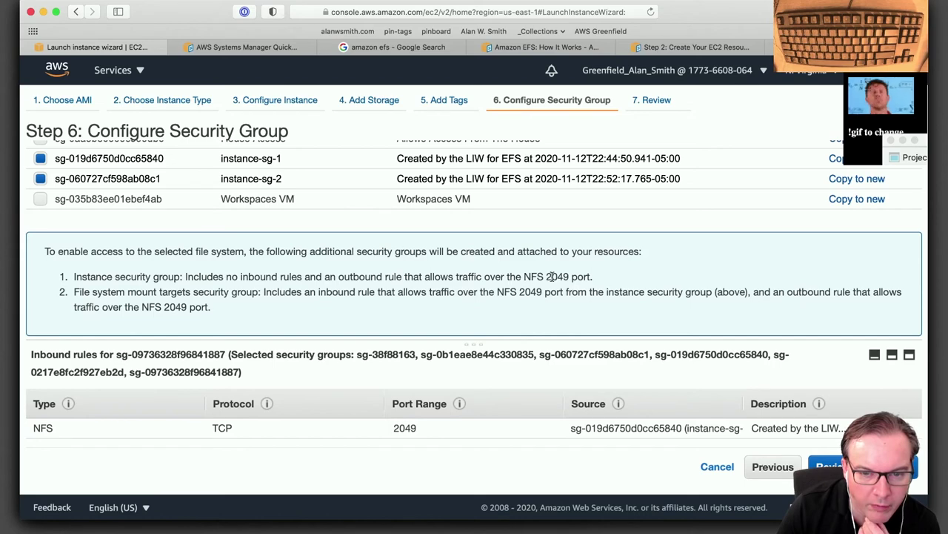
Enlarge the console window and inspect the inbound rules of instance-sg-2 and instance-sg-1.
scroll(265, 267, "up", 5)
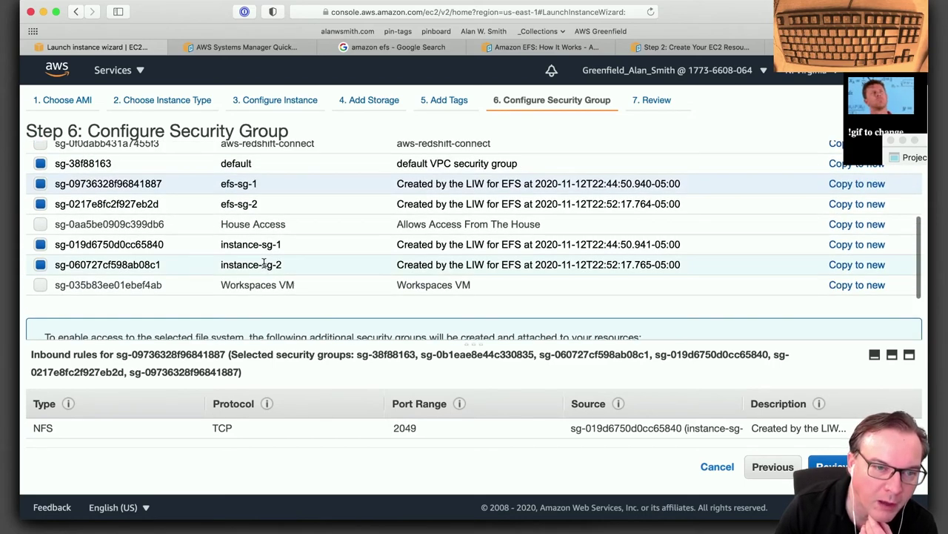
scroll(265, 267, "down", 5)
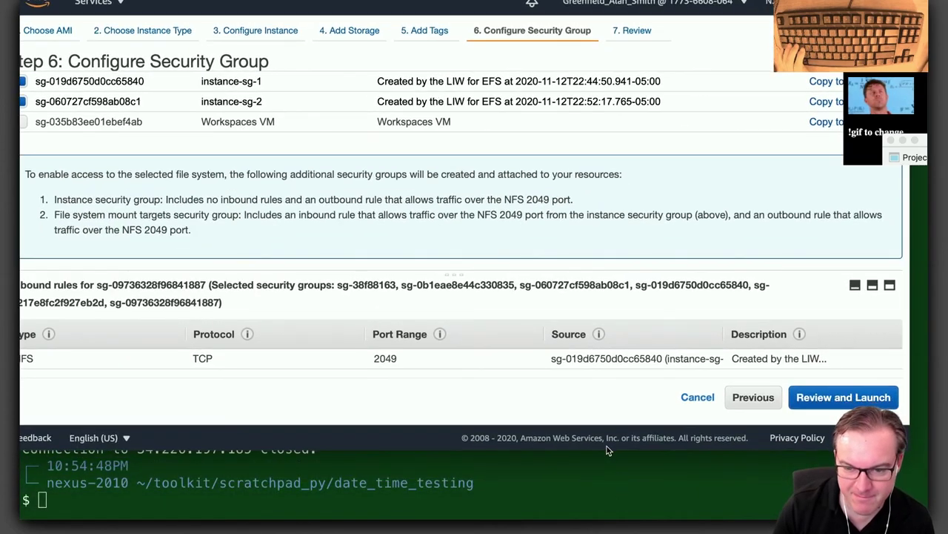
left_click_drag(607, 449, 463, 517)
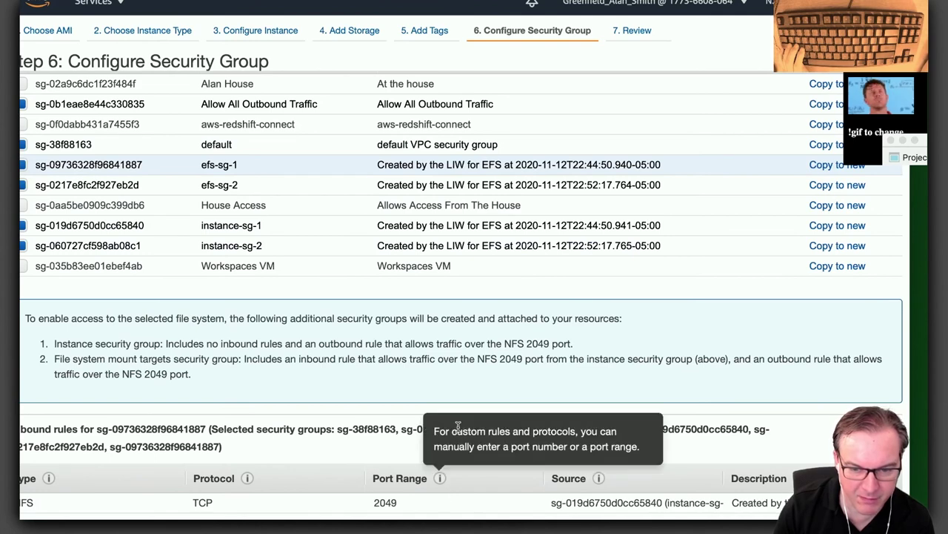
left_click_drag(447, 417, 431, 298)
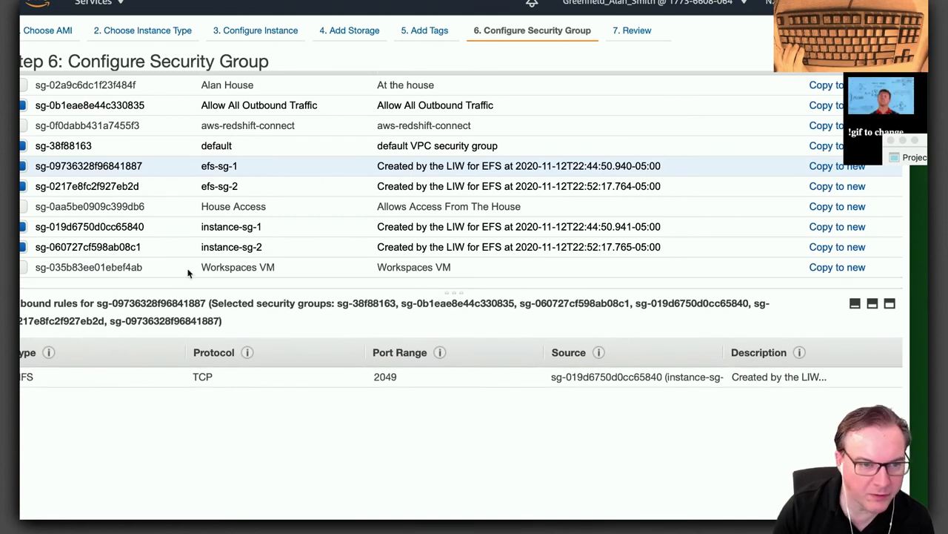
left_click(251, 254)
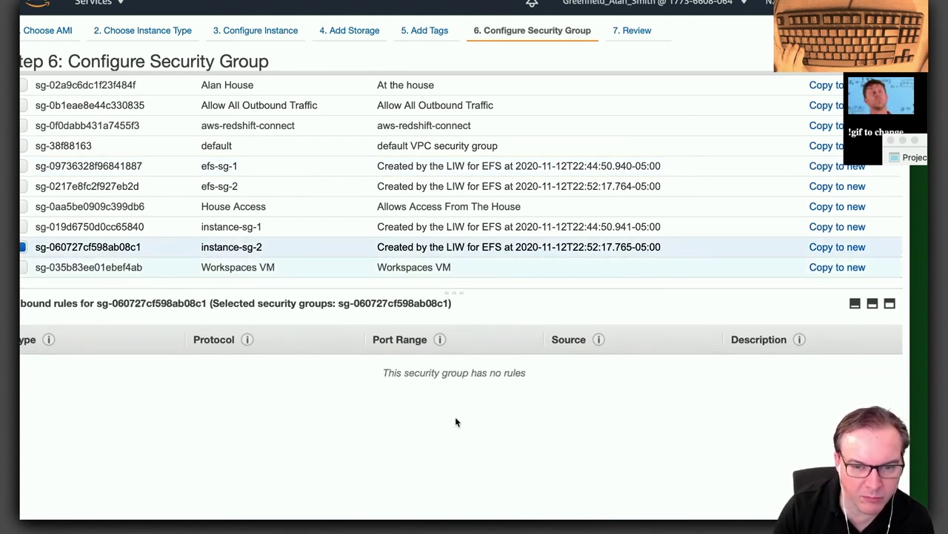
left_click(234, 229)
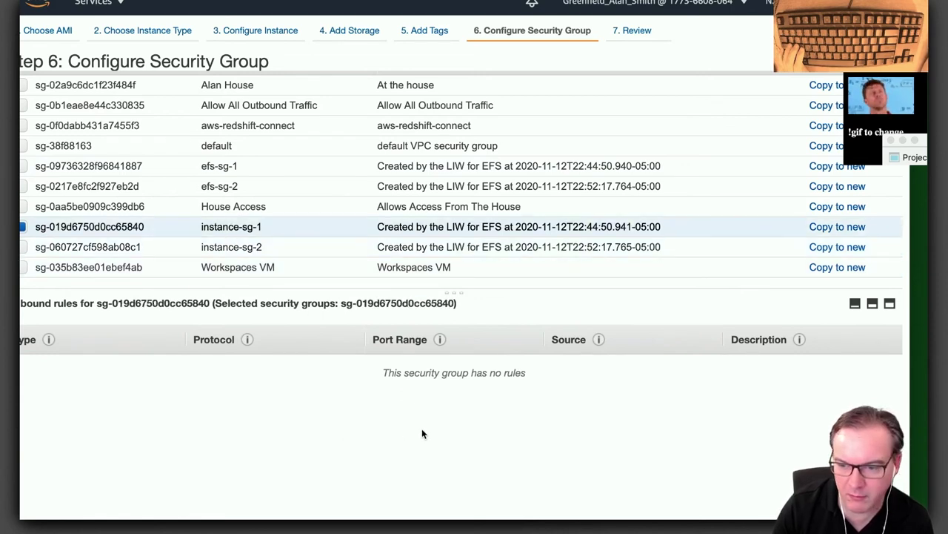
mouse_move(440, 339)
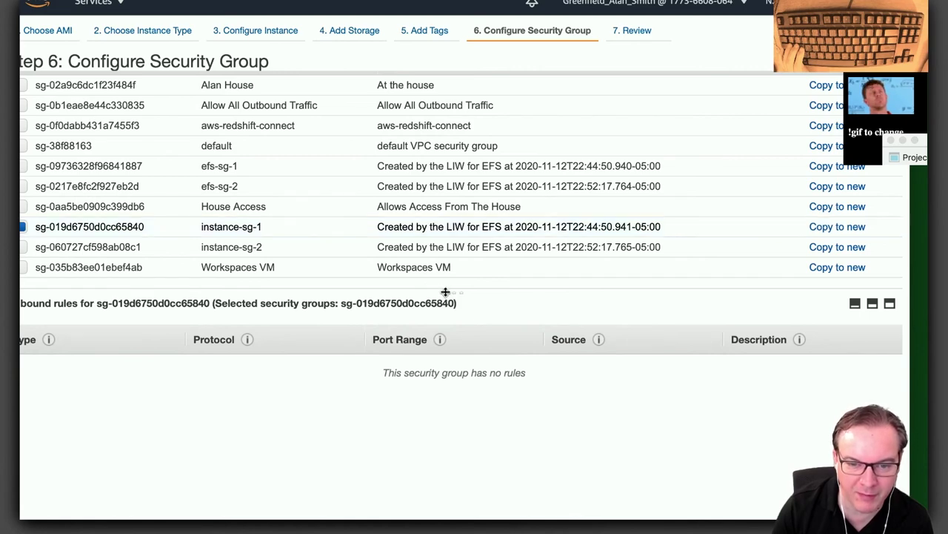
Select instance-sg-2, efs-sg-2, efs-sg-1, default and Allow All Outbound Traffic security groups.
scroll(123, 273, "up", 1)
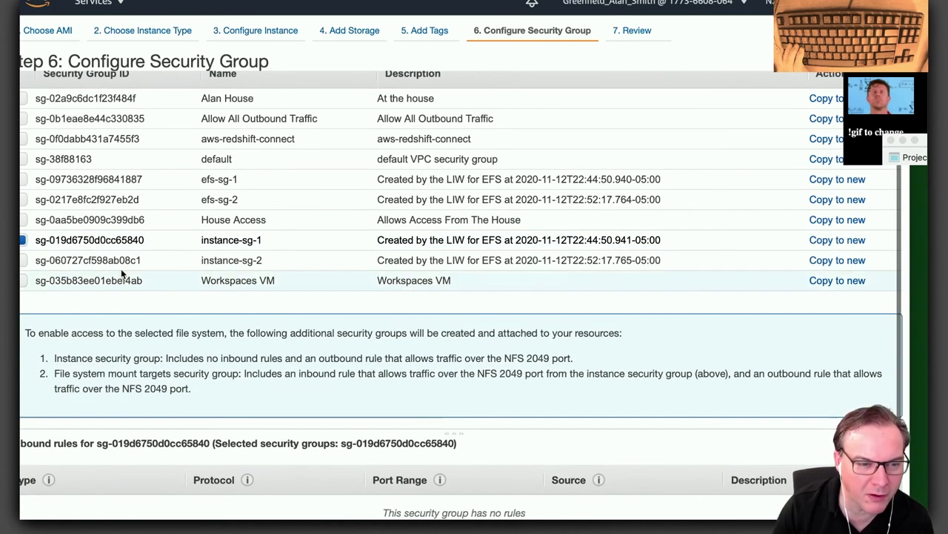
left_click(24, 260)
scroll(23, 252, "up", 1)
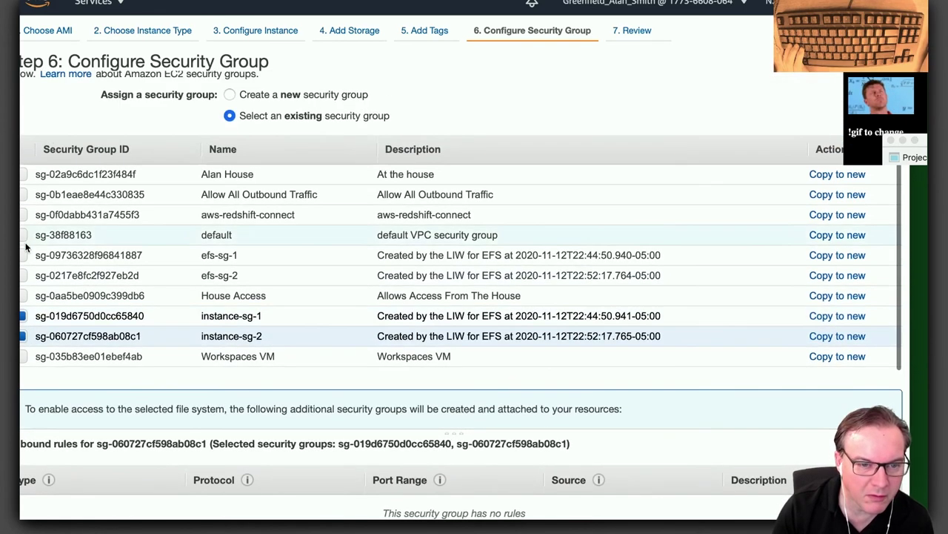
left_click(22, 275)
left_click(22, 255)
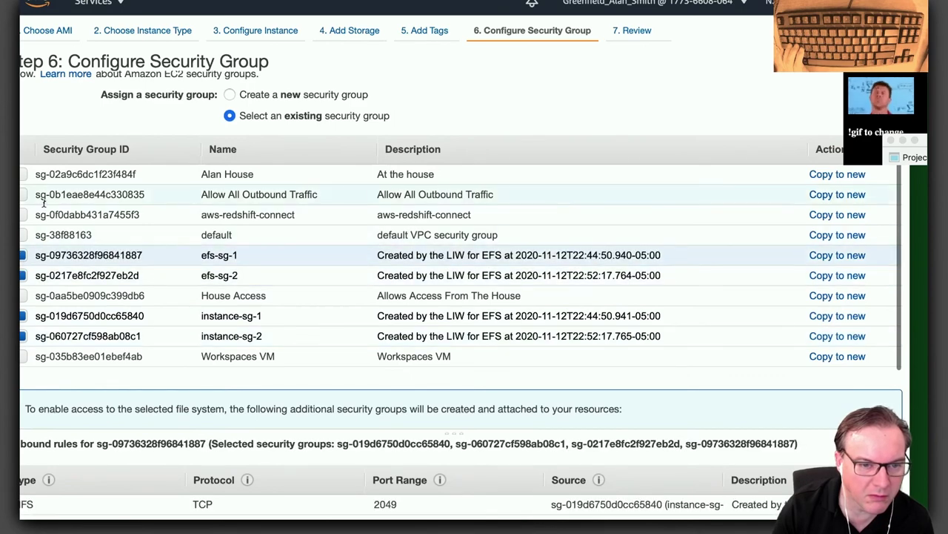
left_click(23, 234)
left_click(23, 194)
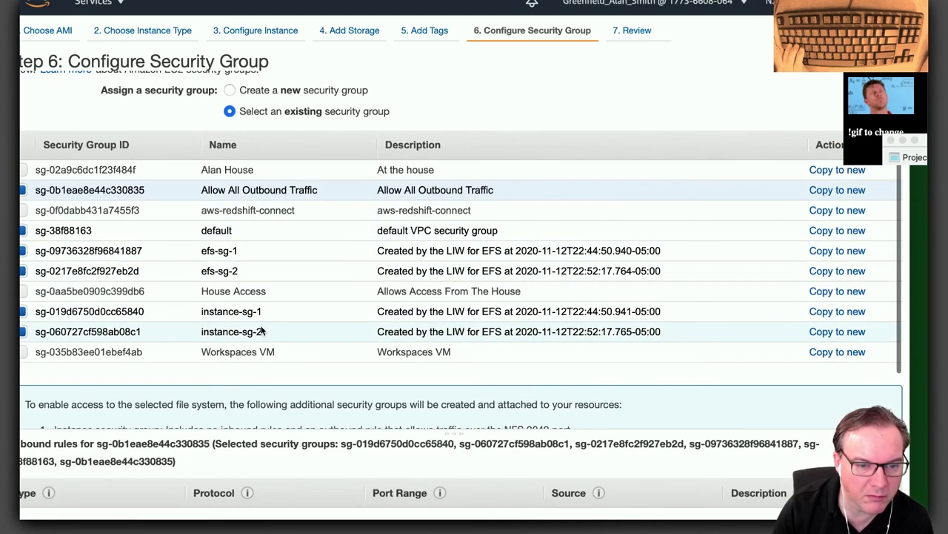
Go back and add House Access for SSH and HTTPS, then recheck the review's Security Groups.
scroll(261, 327, "down", 1)
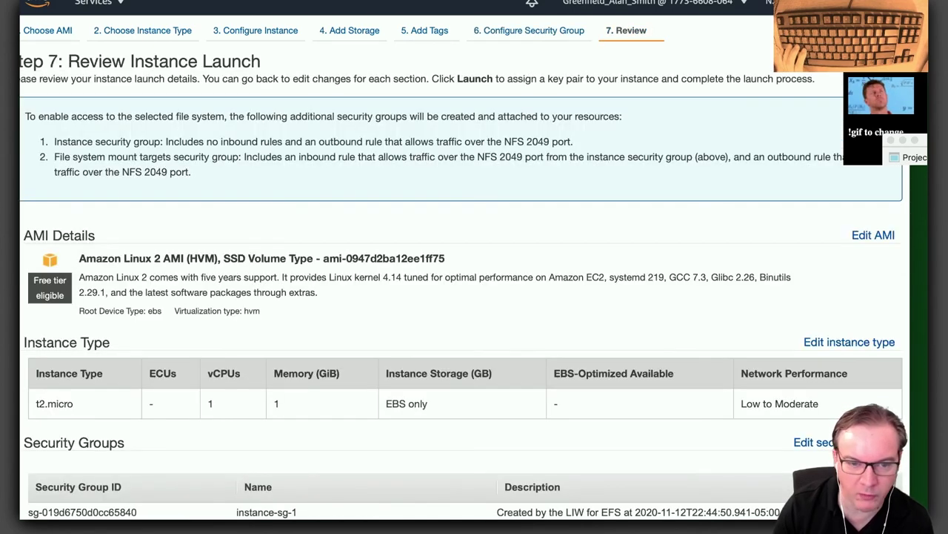
scroll(542, 374, "down", 3)
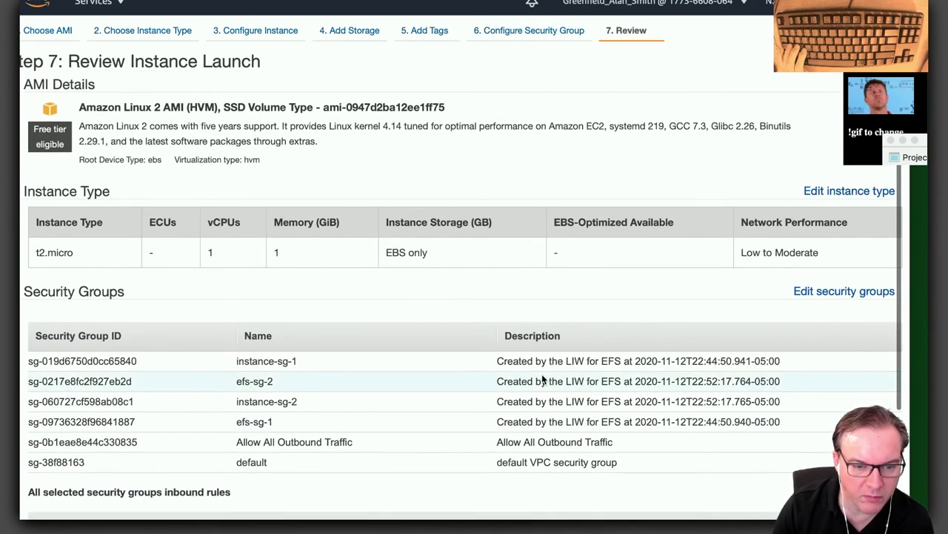
scroll(541, 374, "down", 2)
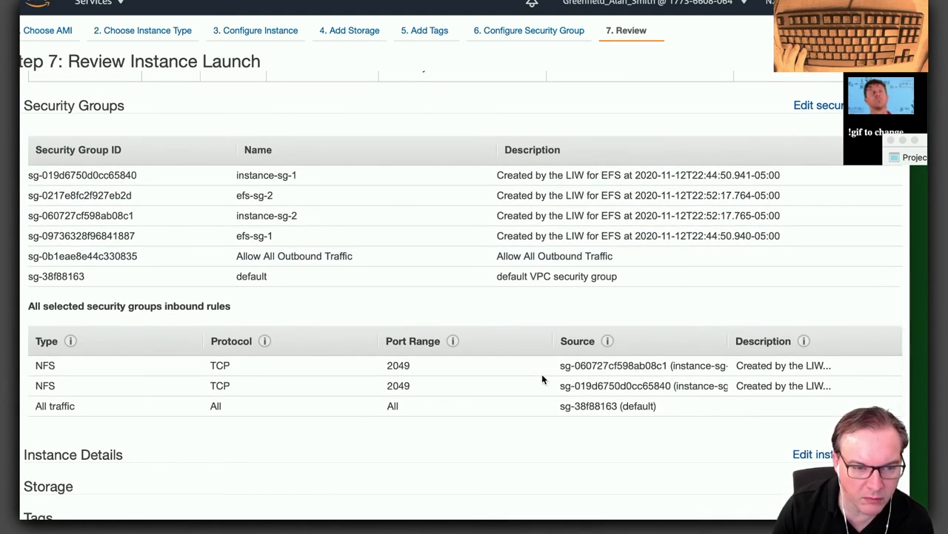
scroll(542, 374, "down", 1)
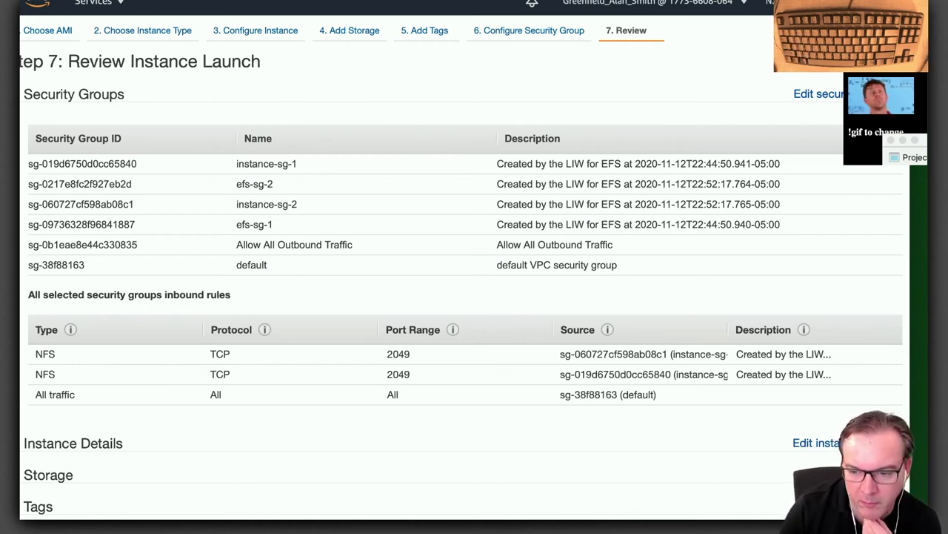
key("alt+Left")
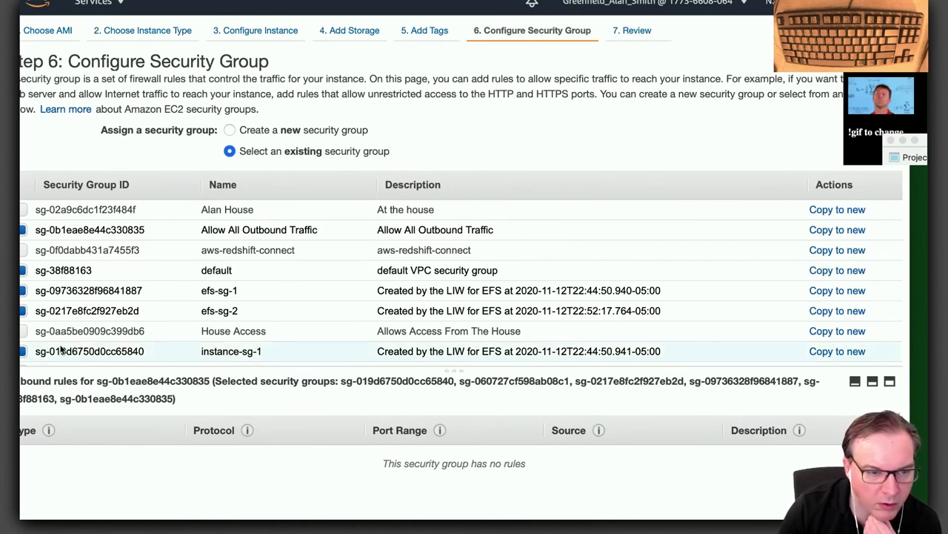
left_click(23, 332)
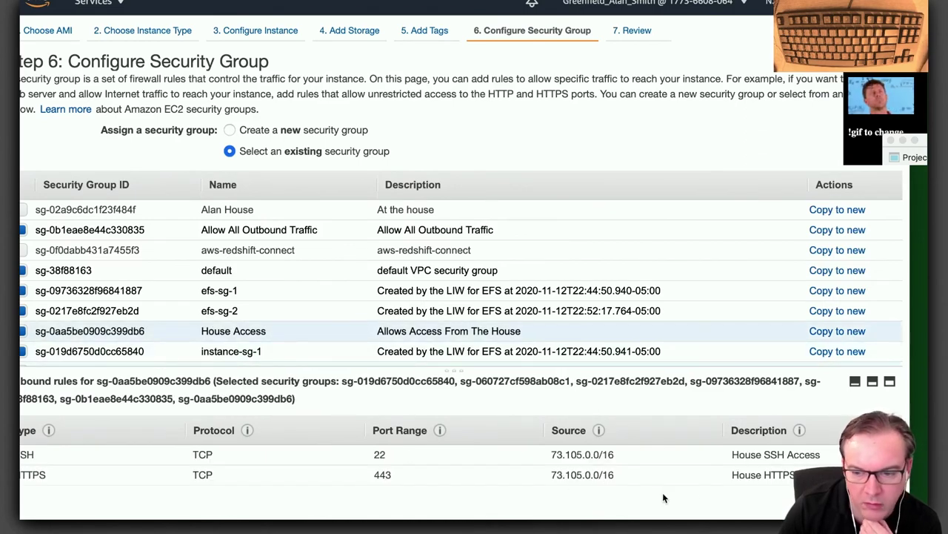
key("alt+Right")
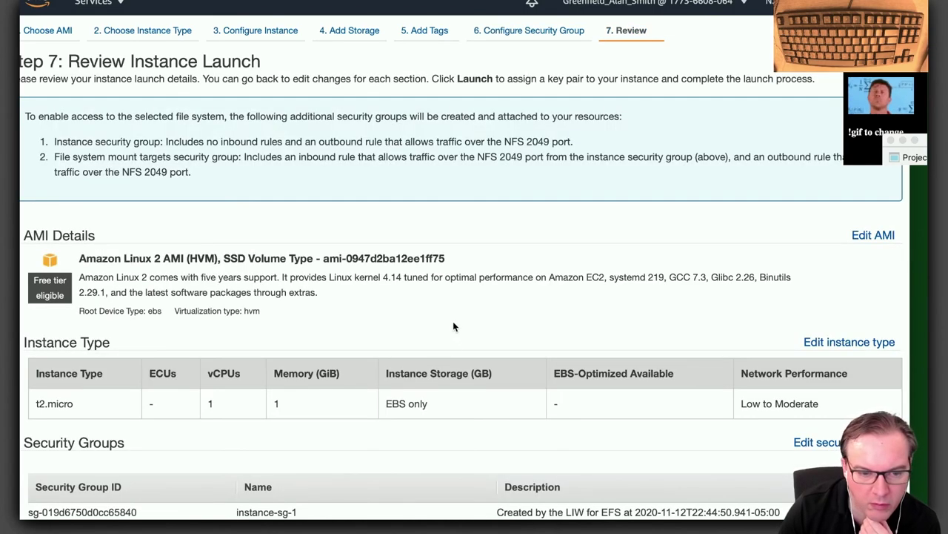
scroll(453, 321, "down", 3)
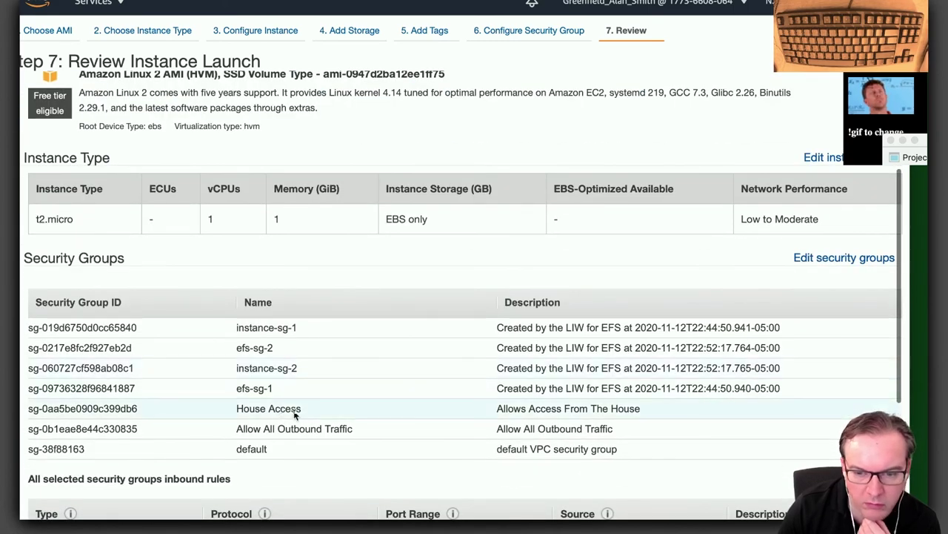
scroll(295, 415, "down", 3)
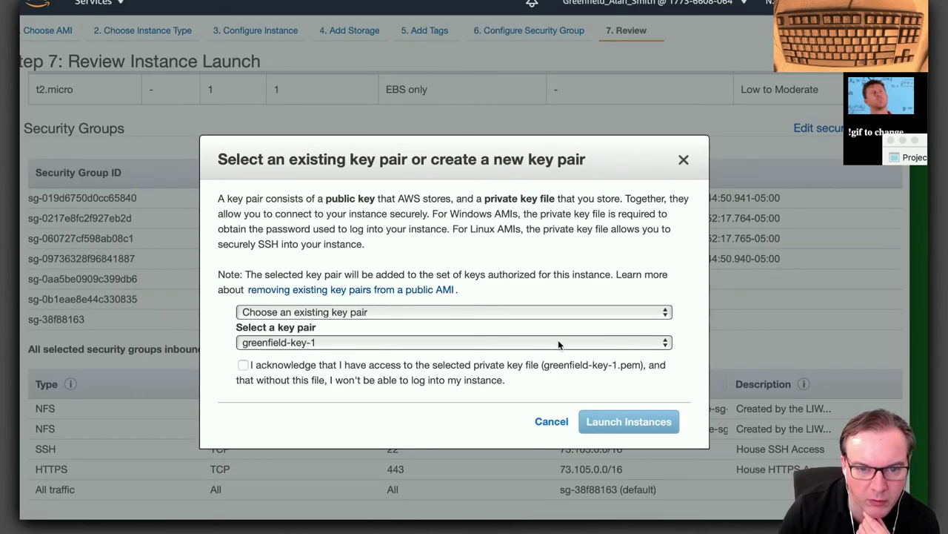
Launch with greenfield-key-1, retry the failed tasks twice, then cancel back to Instances.
left_click(243, 365)
left_click(626, 424)
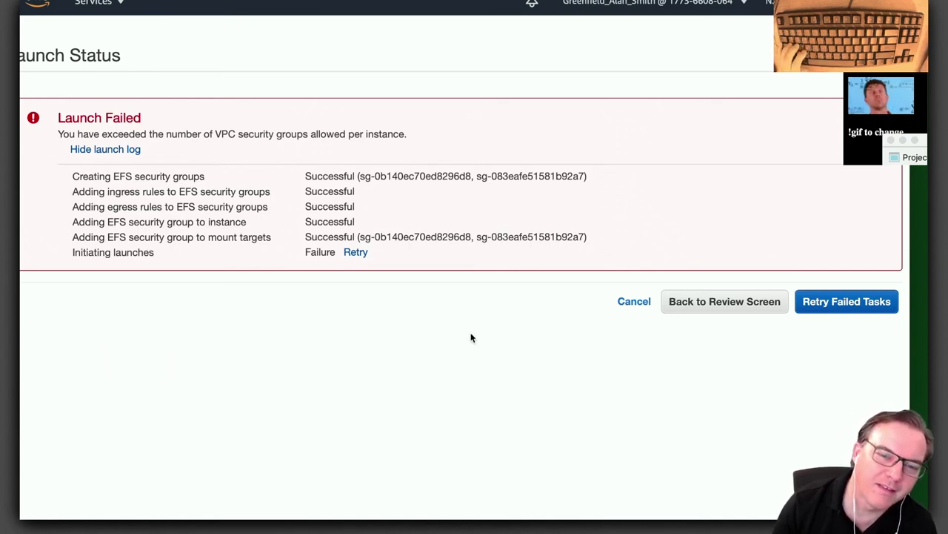
left_click(839, 304)
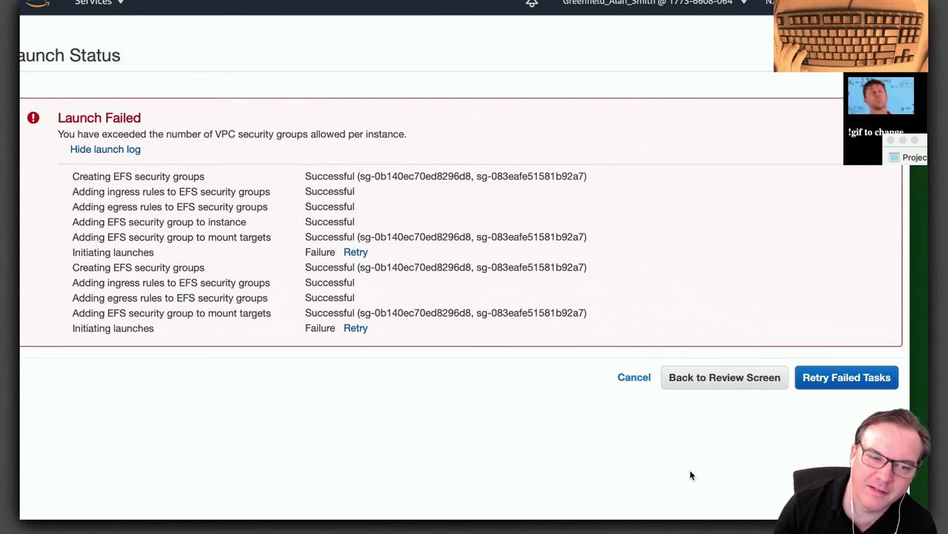
left_click(355, 253)
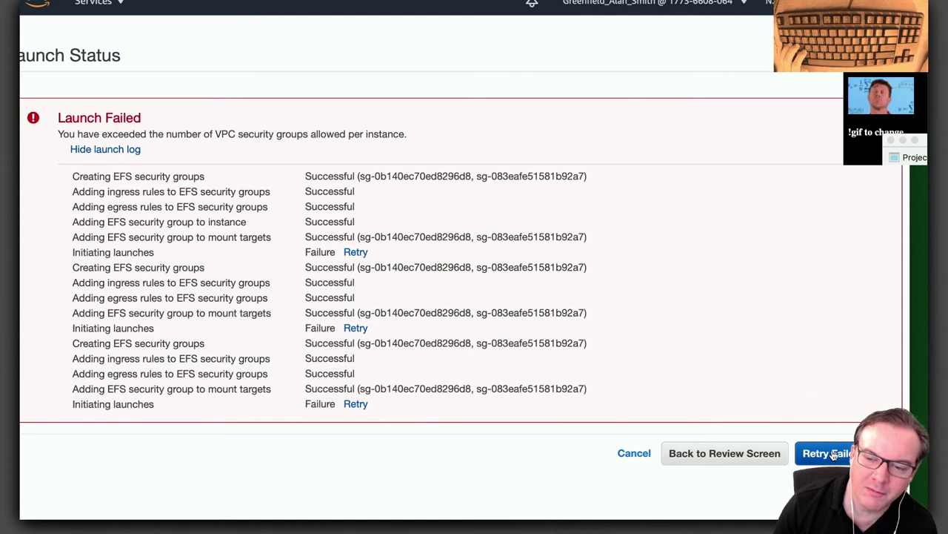
left_click(630, 455)
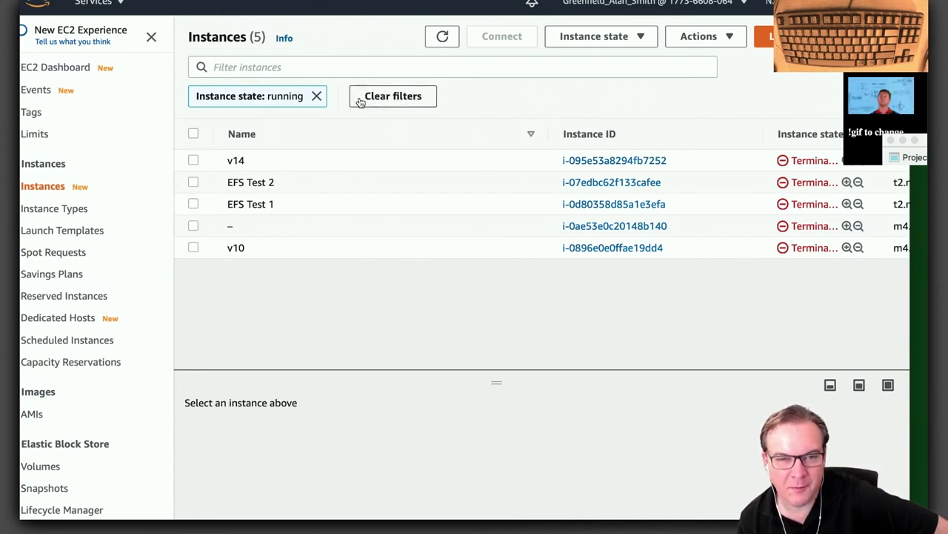
Clear the 'Instance state: running' filter, widen the window, and close the EFS console tab.
left_click(317, 96)
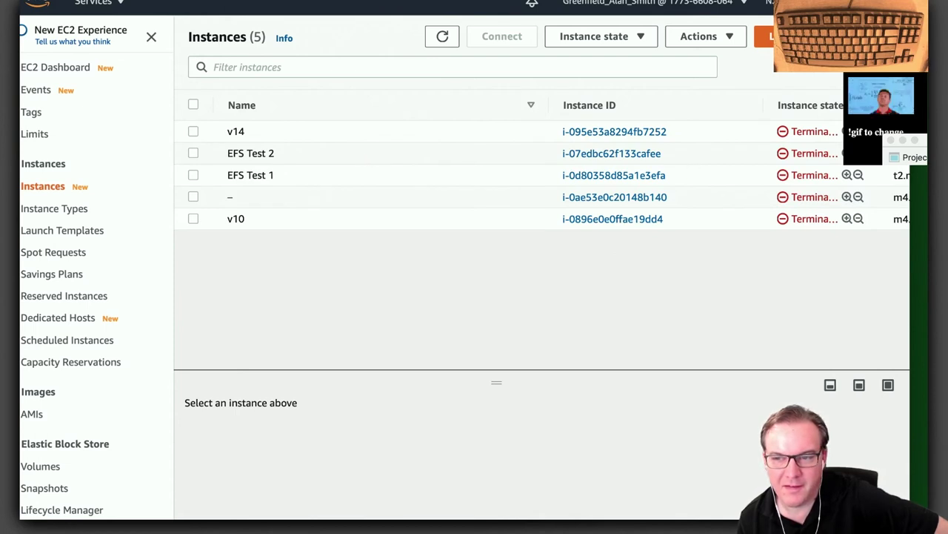
left_click_drag(911, 297, 929, 296)
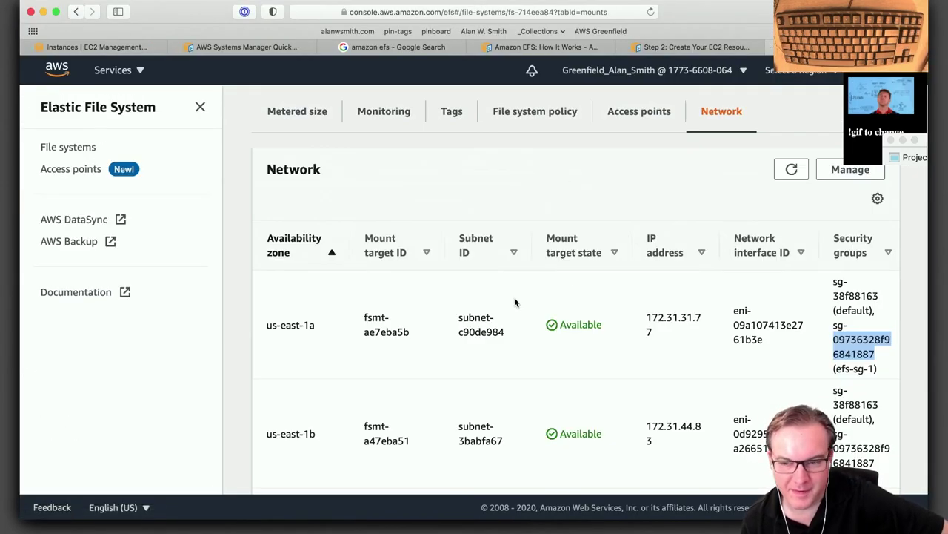
scroll(515, 302, "down", 1)
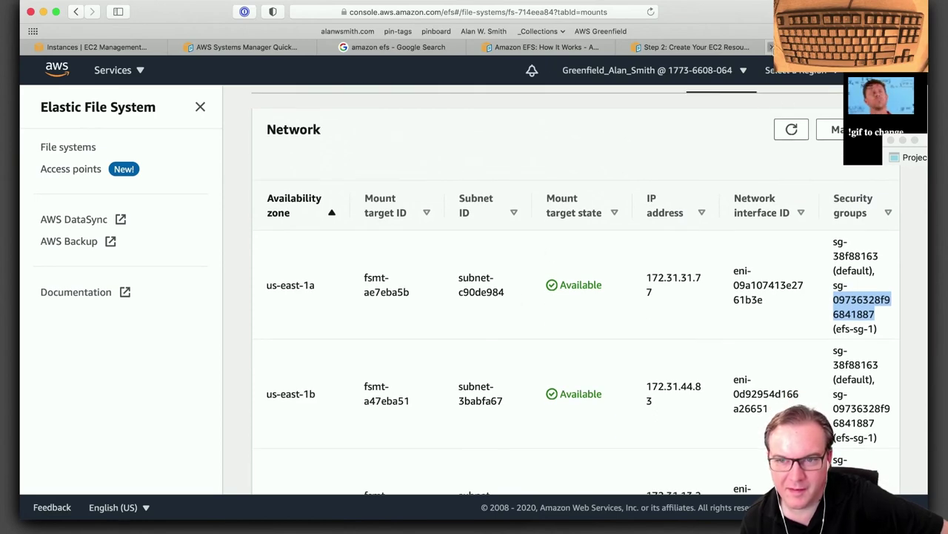
key("super+w")
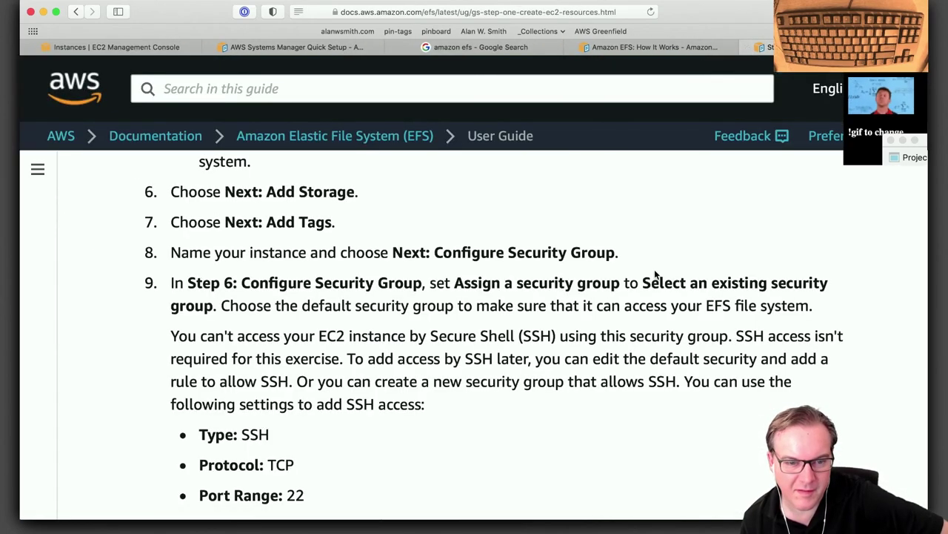
Skim the EFS user guide, then close it, How It Works, search and Systems Manager pages.
scroll(655, 273, "down", 4)
scroll(650, 283, "down", 2)
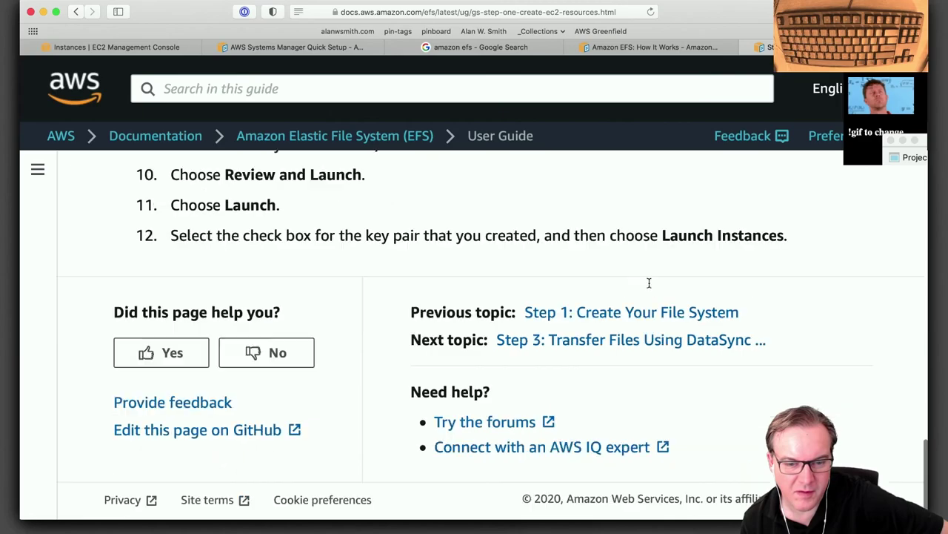
scroll(649, 287, "up", 15)
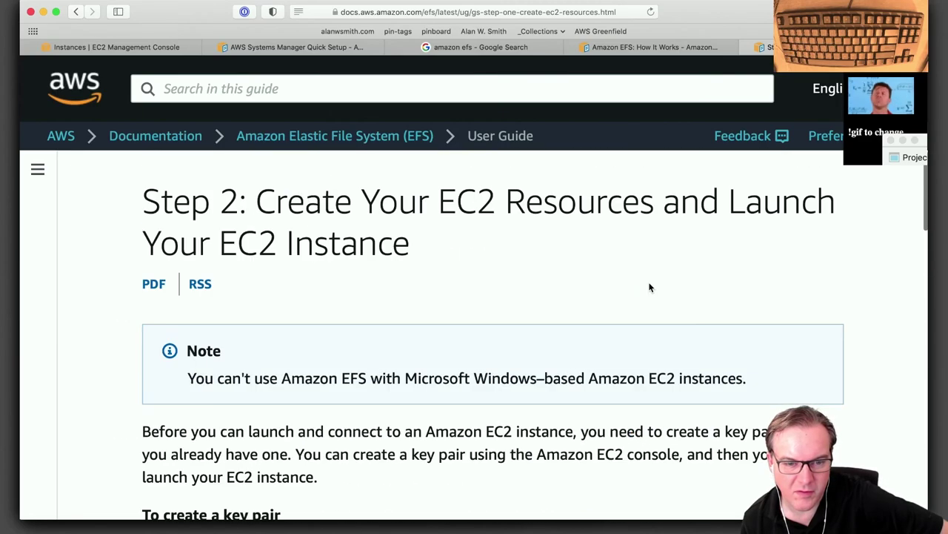
scroll(651, 287, "down", 3)
scroll(649, 287, "down", 1)
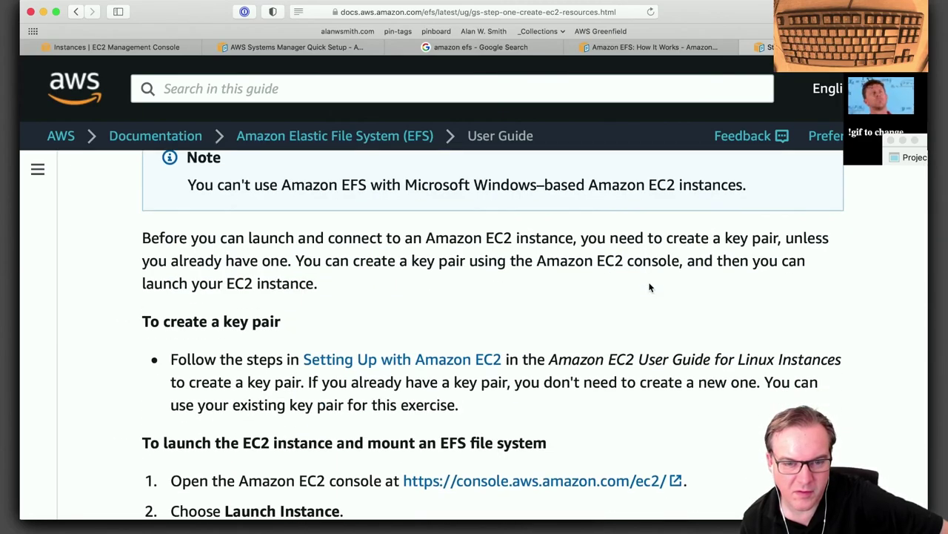
scroll(649, 287, "down", 5)
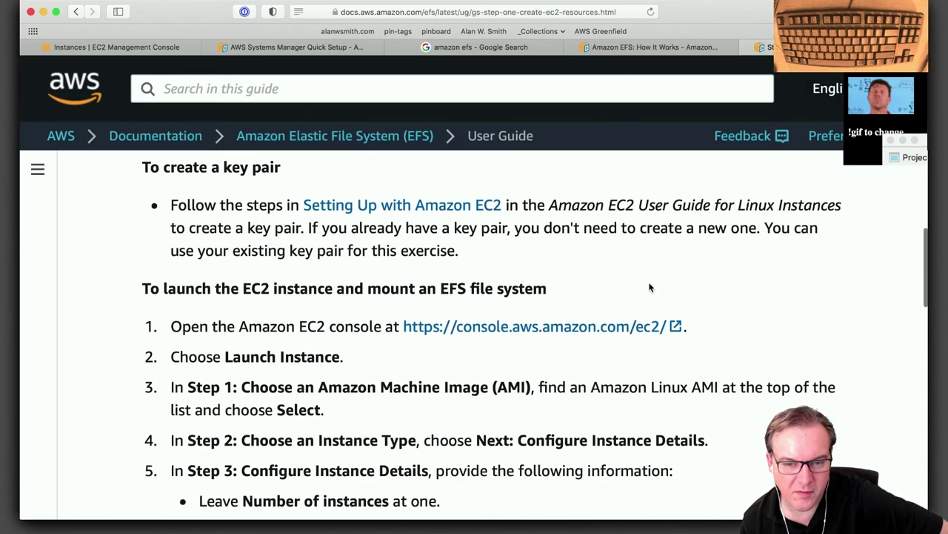
scroll(649, 287, "down", 20)
scroll(650, 286, "up", 20)
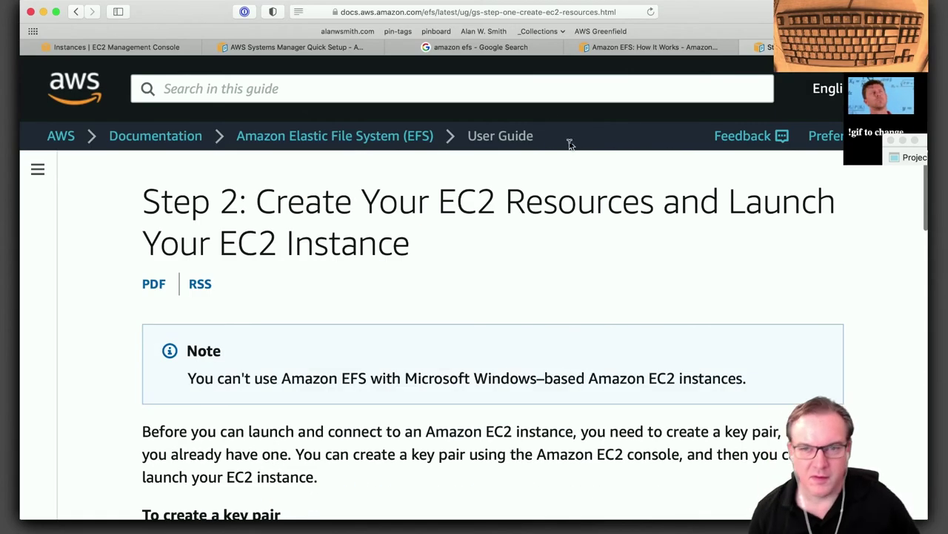
key("super+w")
key("super+w")
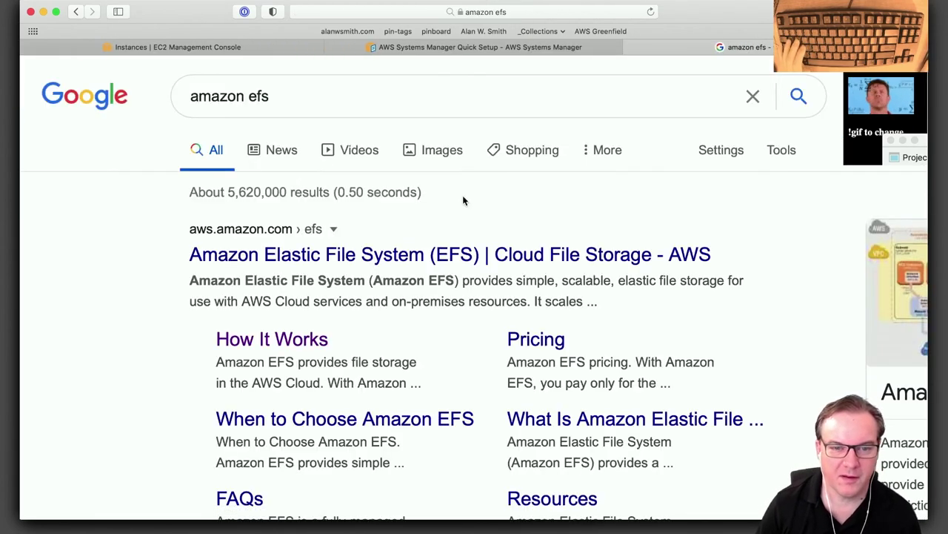
key("super+w")
key("super+w")
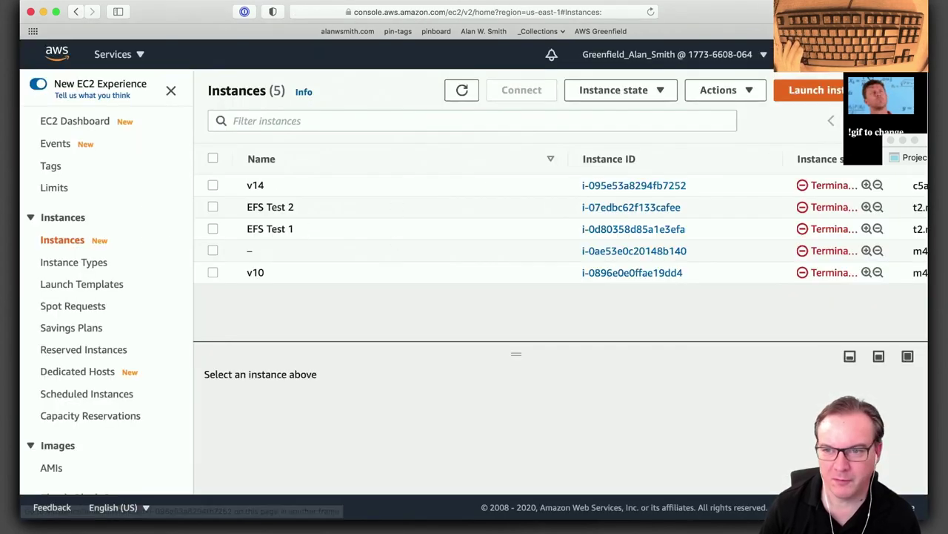
key("super+w")
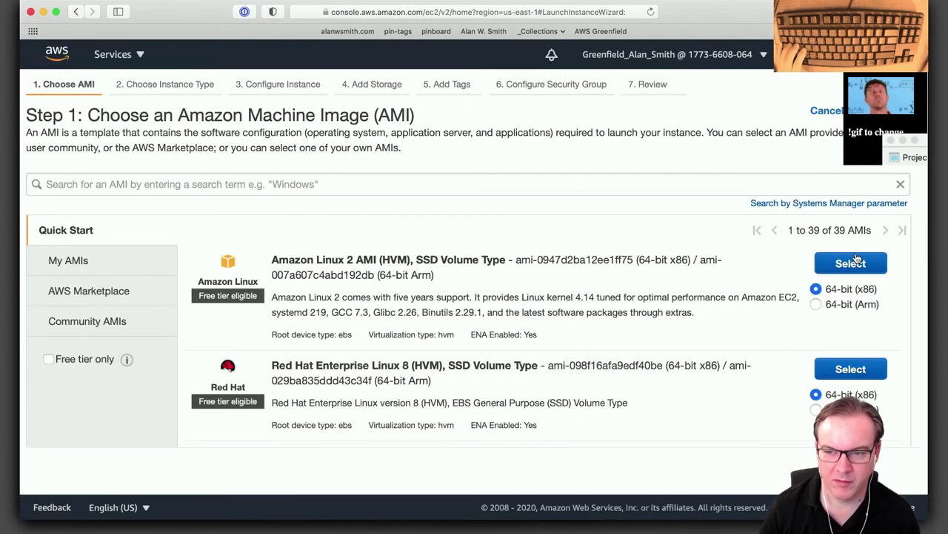
Choose the Amazon Linux 2 AMI and browse the instance type table.
left_click(854, 262)
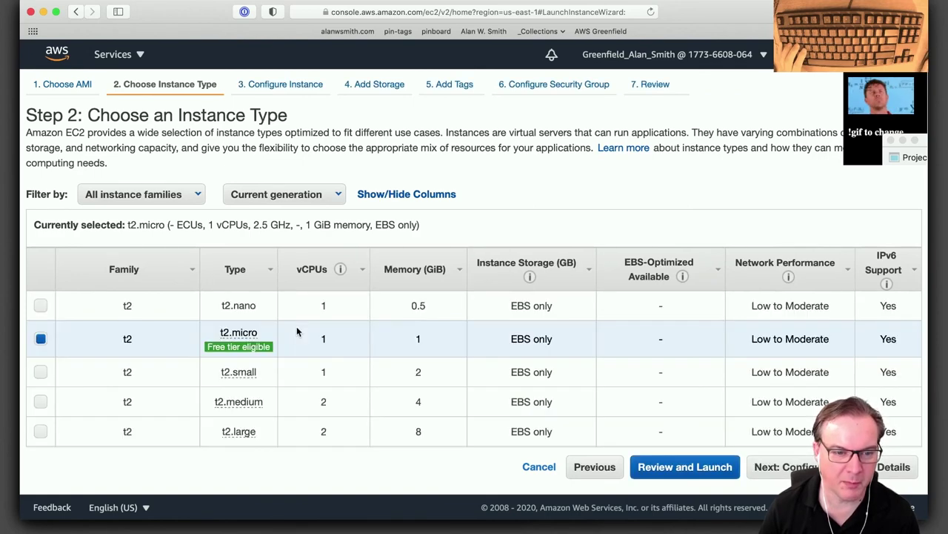
scroll(297, 332, "down", 10)
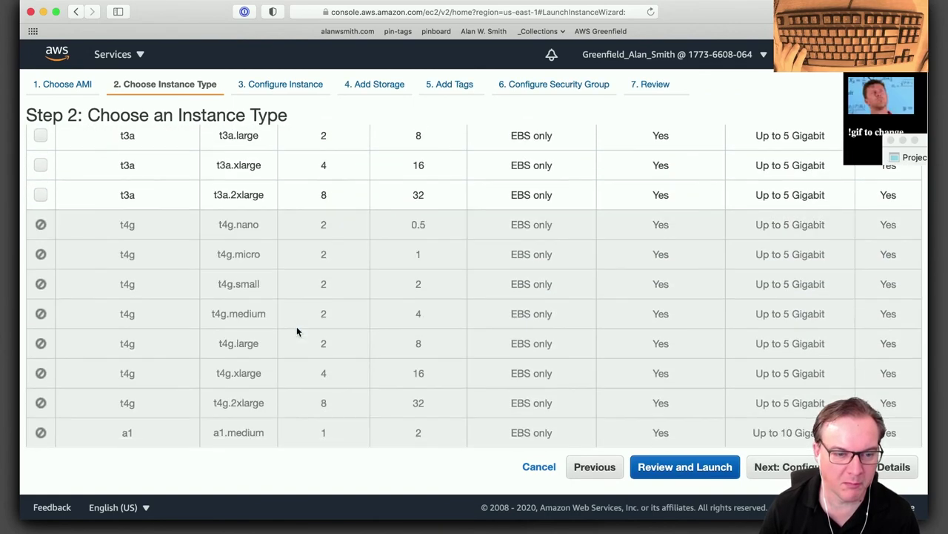
scroll(296, 330, "down", 15)
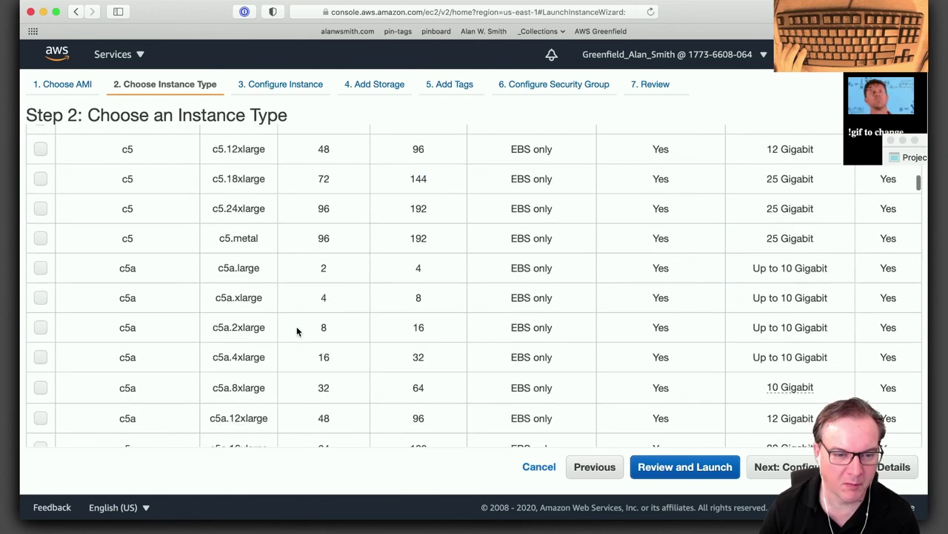
scroll(297, 330, "up", 10)
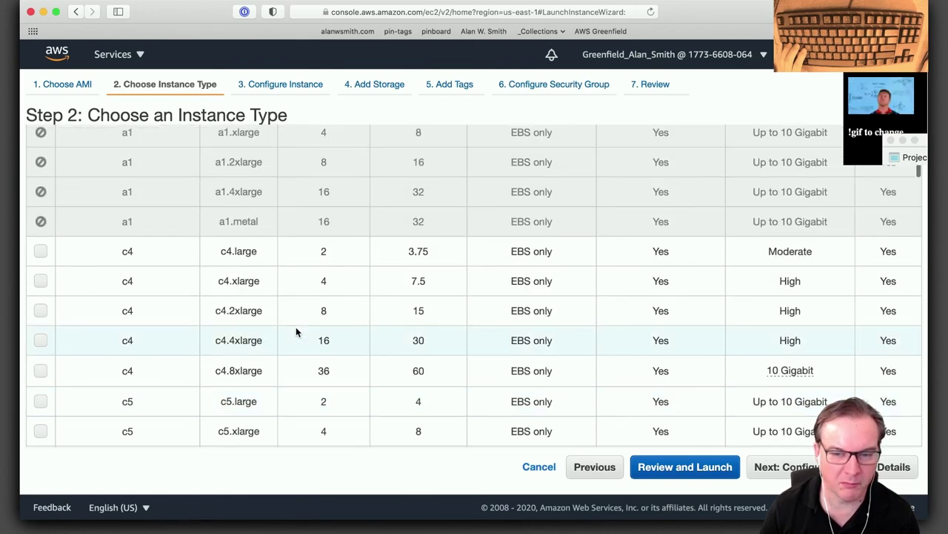
scroll(296, 331, "down", 20)
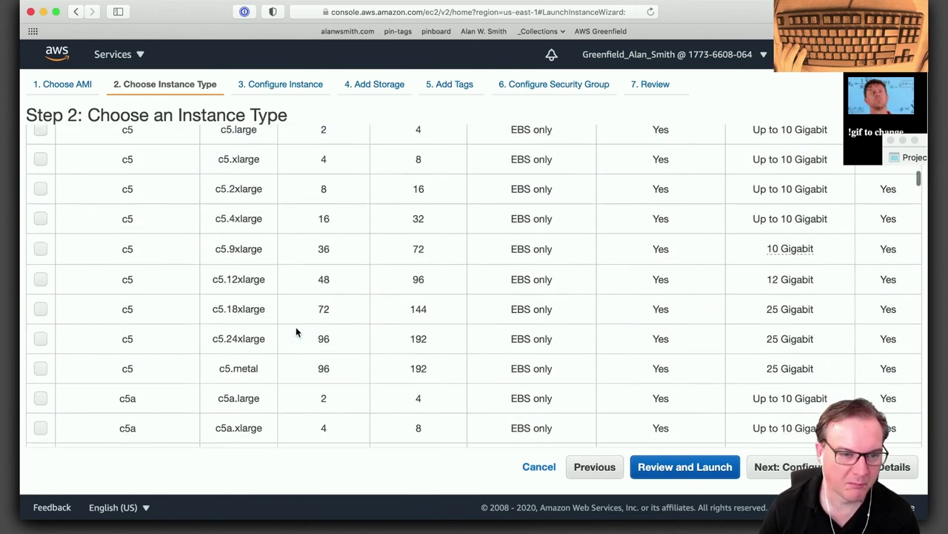
scroll(295, 331, "down", 20)
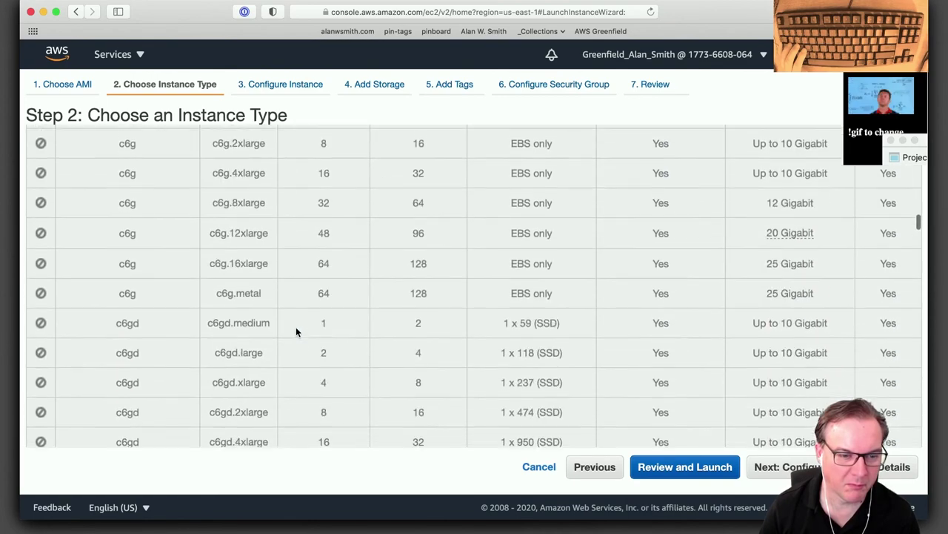
scroll(296, 331, "down", 20)
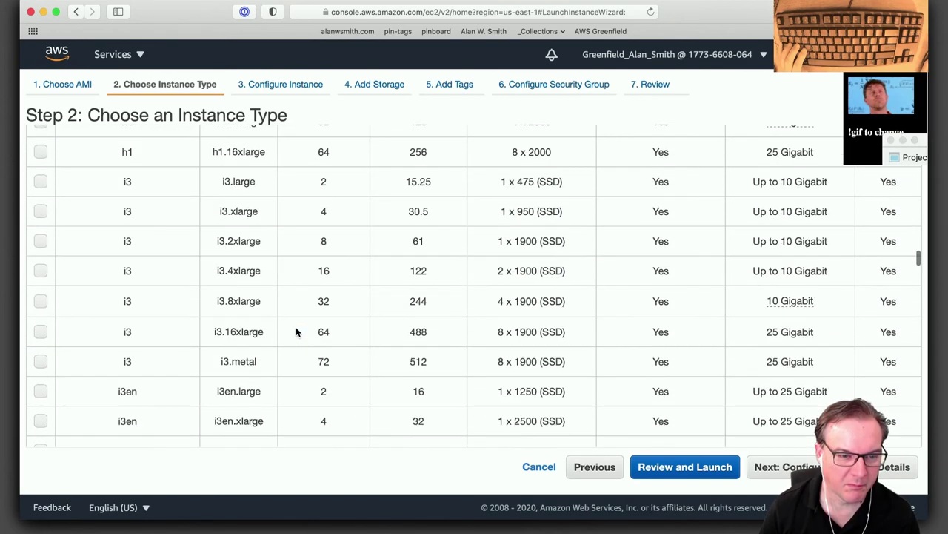
scroll(296, 331, "up", 10)
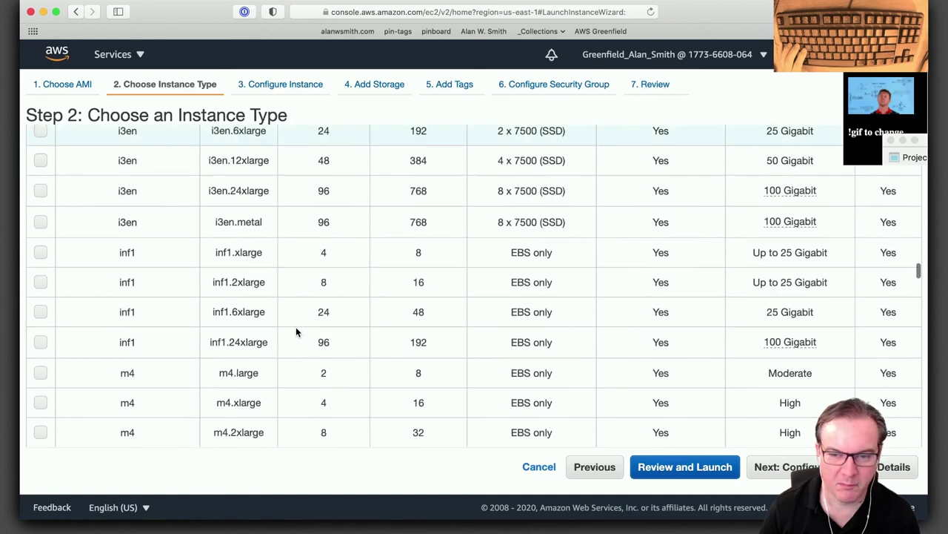
scroll(296, 332, "up", 3)
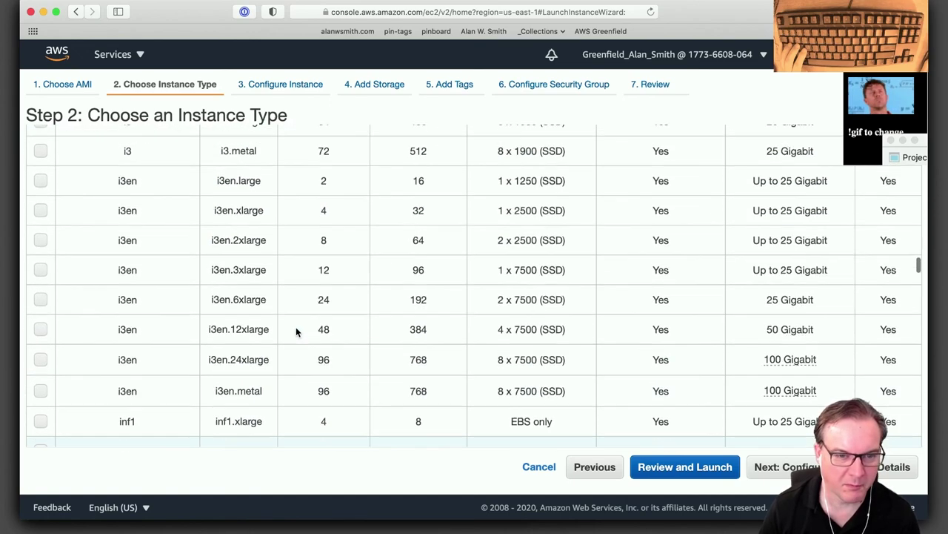
scroll(296, 331, "down", 12)
scroll(296, 332, "down", 10)
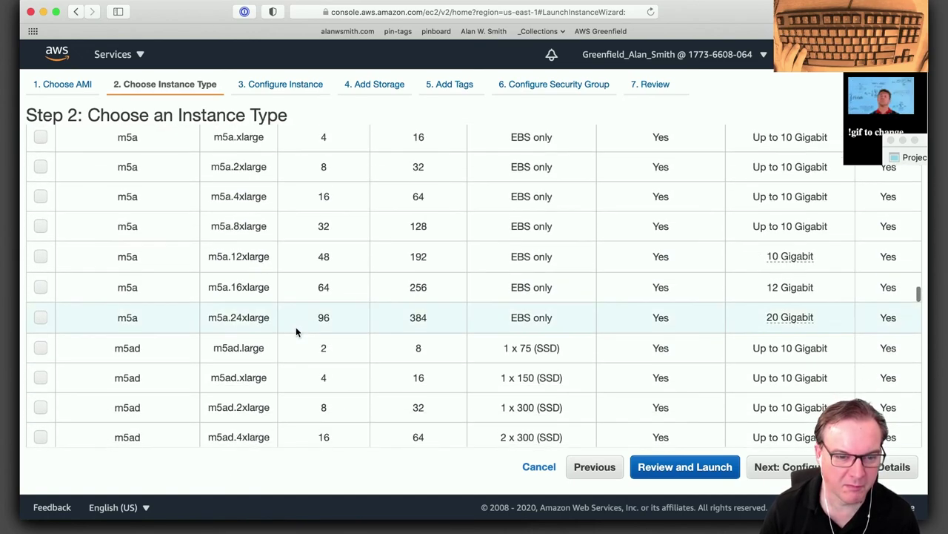
scroll(296, 331, "down", 8)
scroll(296, 331, "up", 15)
Pick t3.micro as the instance type and continue to Configure Instance Details.
scroll(296, 331, "up", 20)
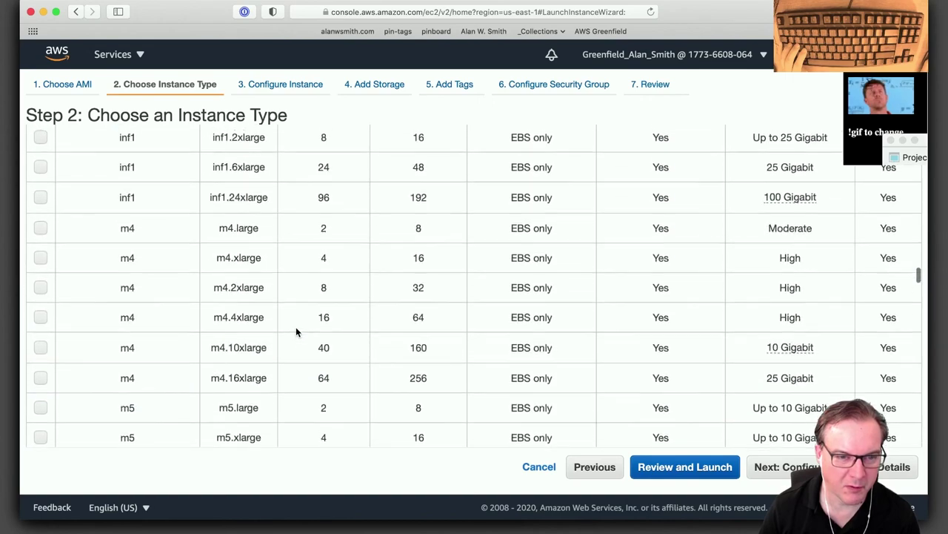
scroll(296, 331, "up", 20)
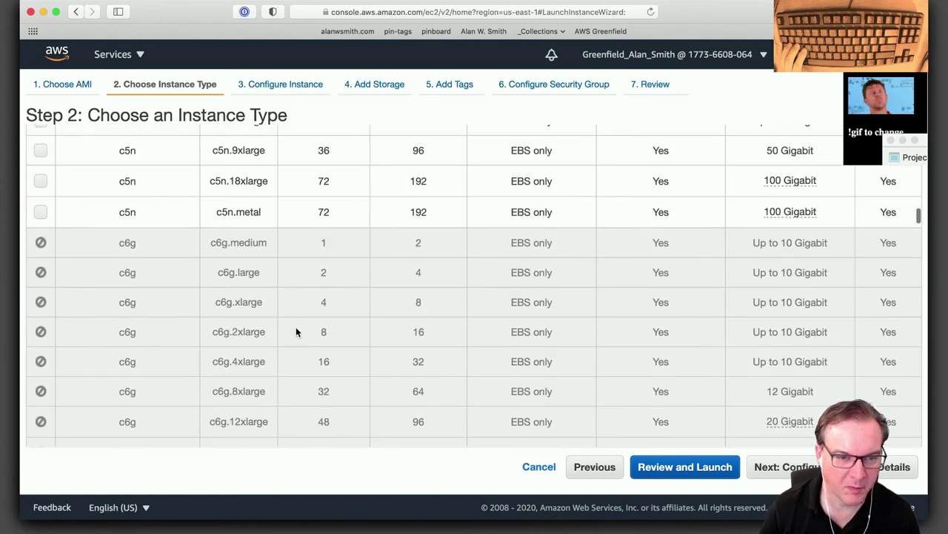
scroll(295, 331, "up", 10)
scroll(295, 330, "up", 15)
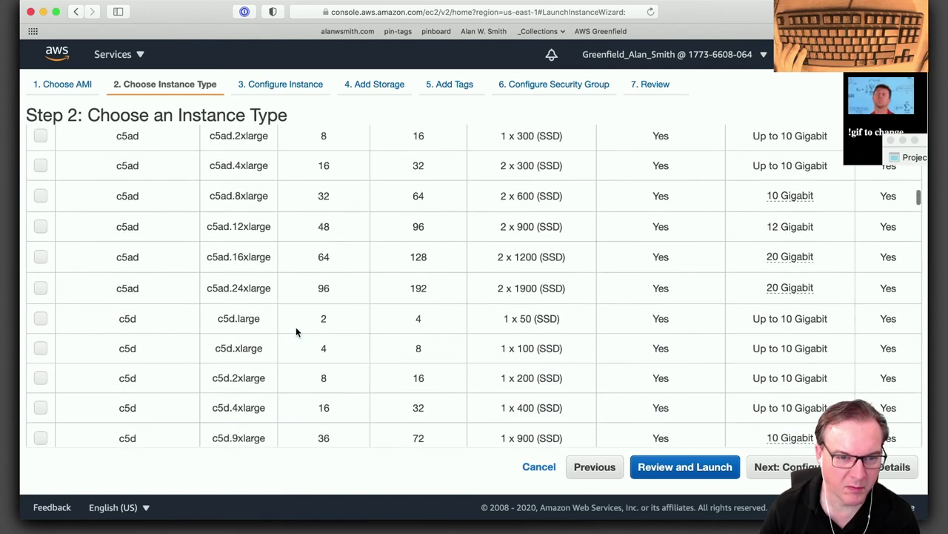
scroll(296, 332, "up", 4)
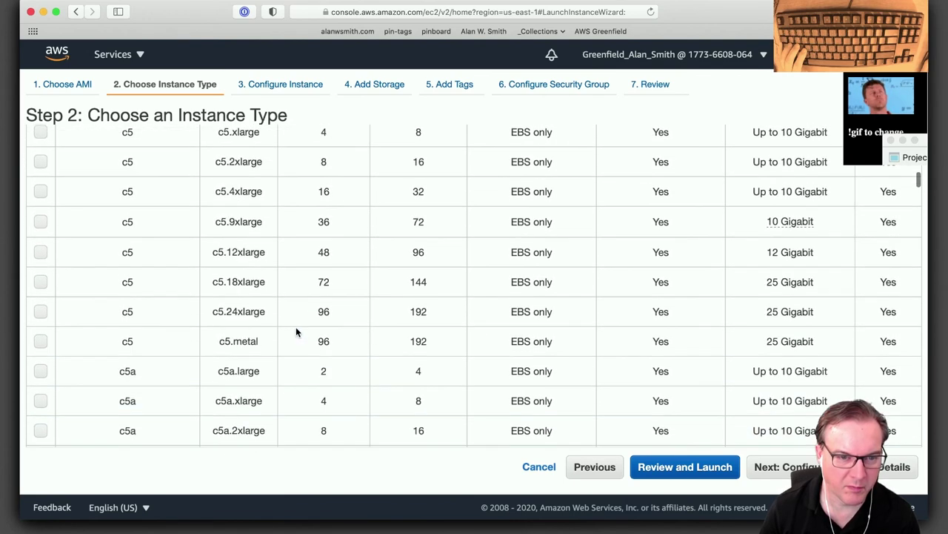
scroll(295, 332, "up", 11)
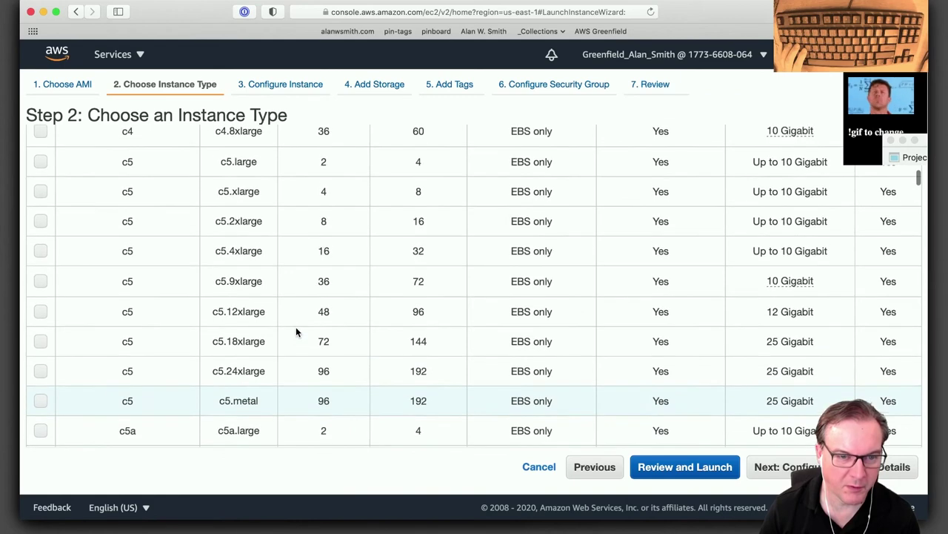
scroll(296, 331, "up", 9)
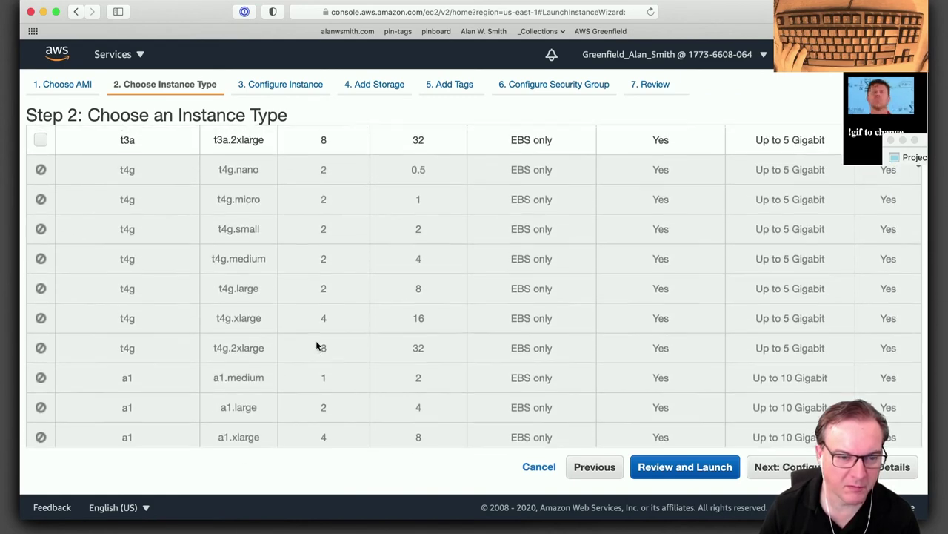
scroll(316, 345, "up", 10)
scroll(315, 343, "up", 11)
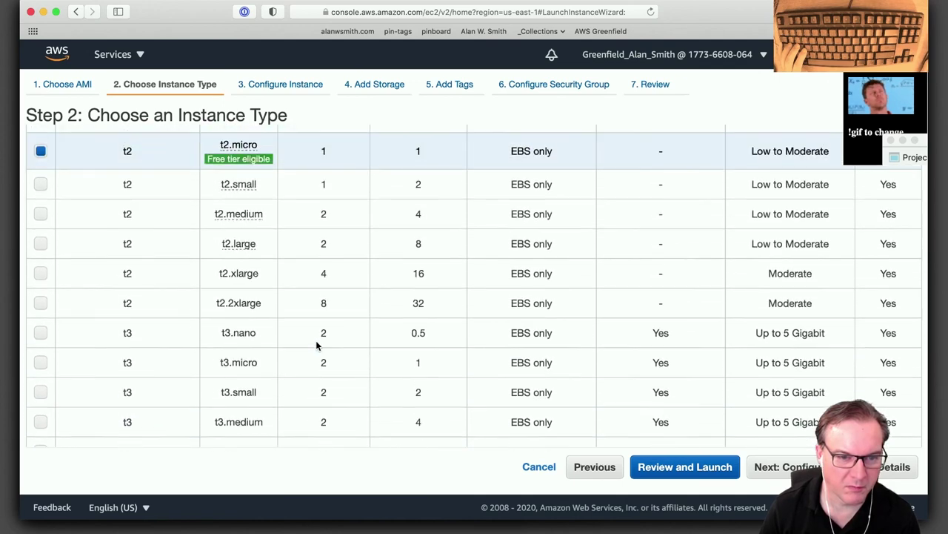
scroll(318, 341, "down", 2)
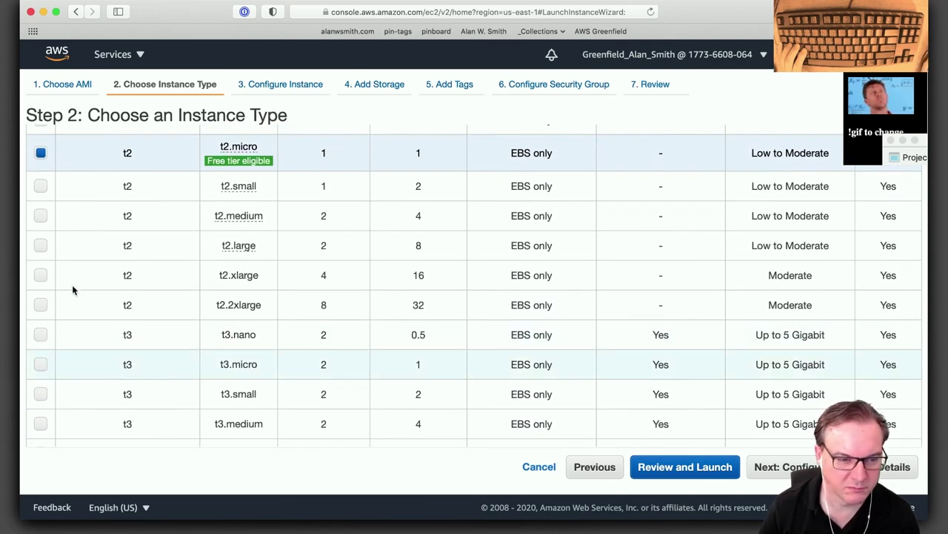
left_click(74, 364)
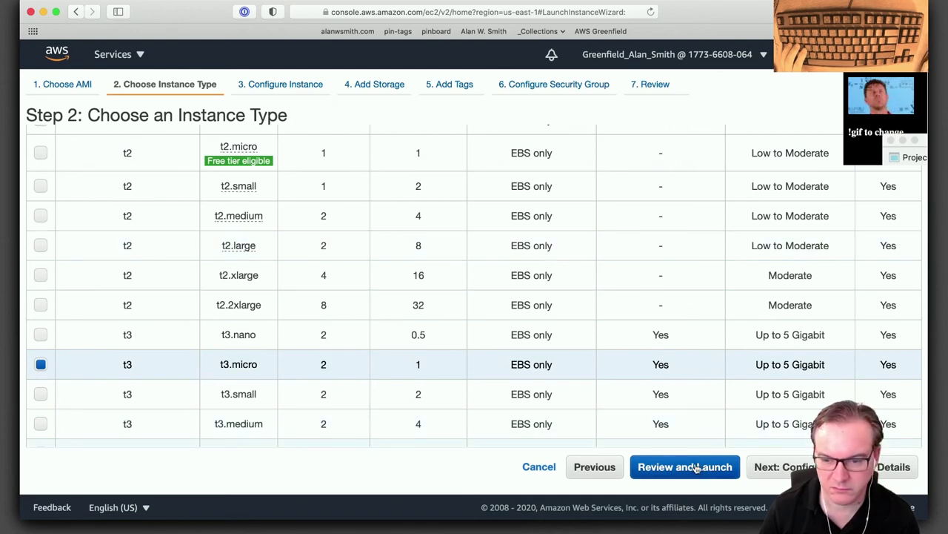
left_click(776, 475)
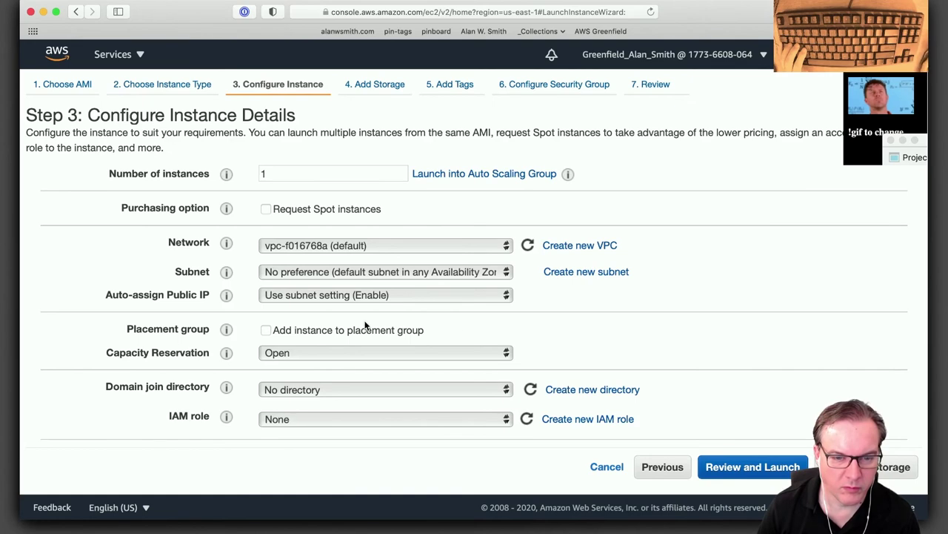
Add test_file_system at /mnt/efs/fs1, then skip Storage and Tags to reach security groups.
scroll(677, 324, "down", 5)
scroll(677, 324, "down", 3)
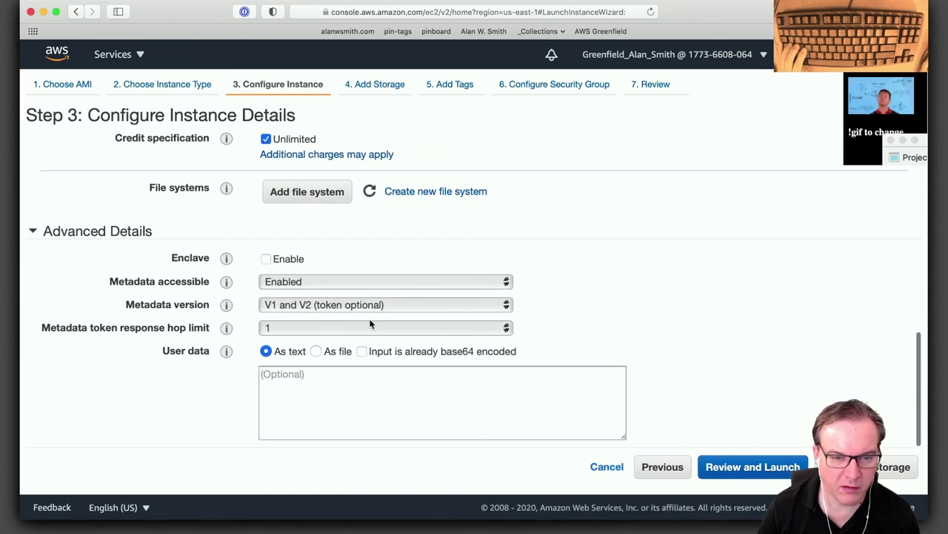
left_click(306, 193)
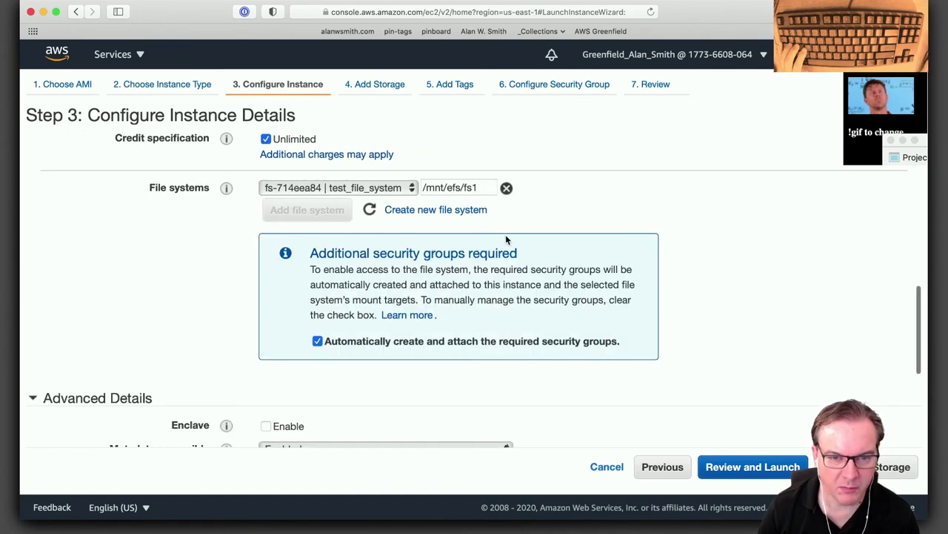
left_click(852, 466)
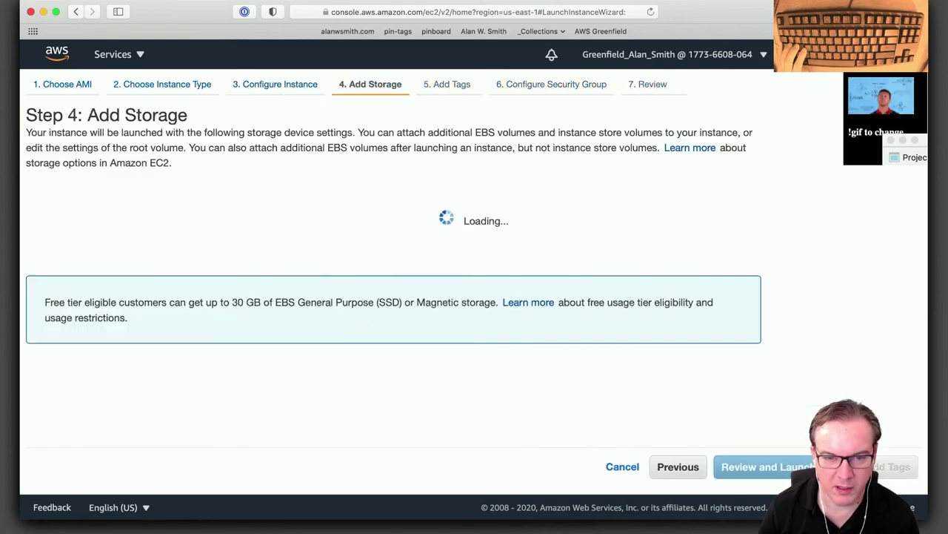
left_click(852, 466)
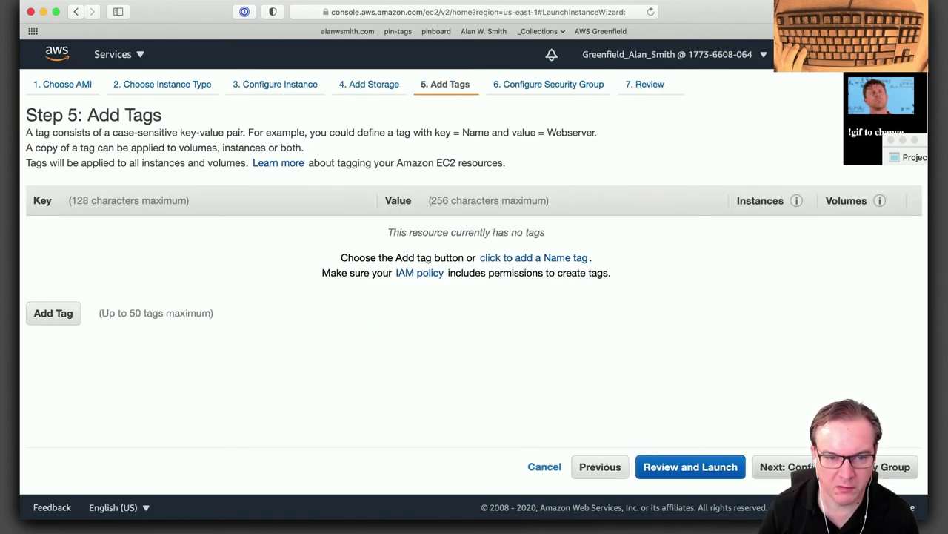
left_click(852, 467)
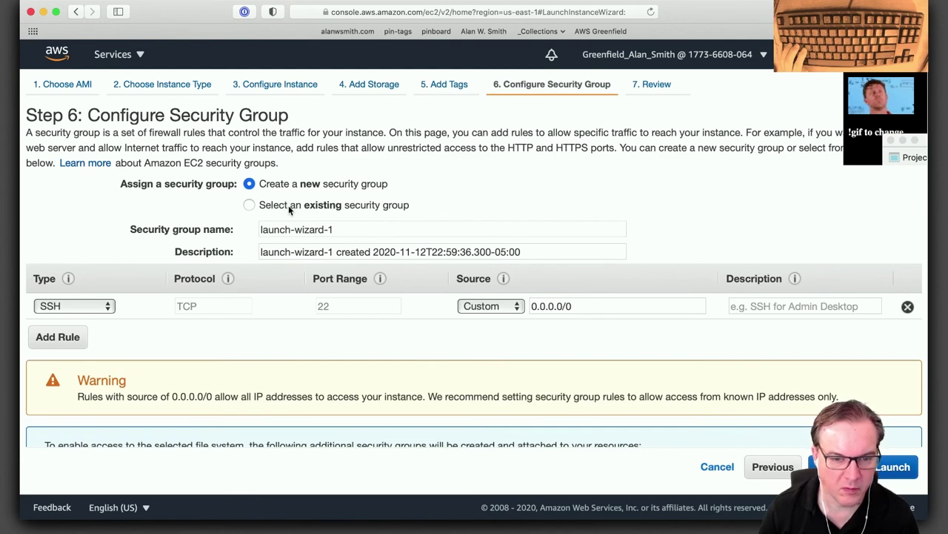
Switch to existing security groups and select efs-sg-3 and instance-sg-3.
left_click(288, 205)
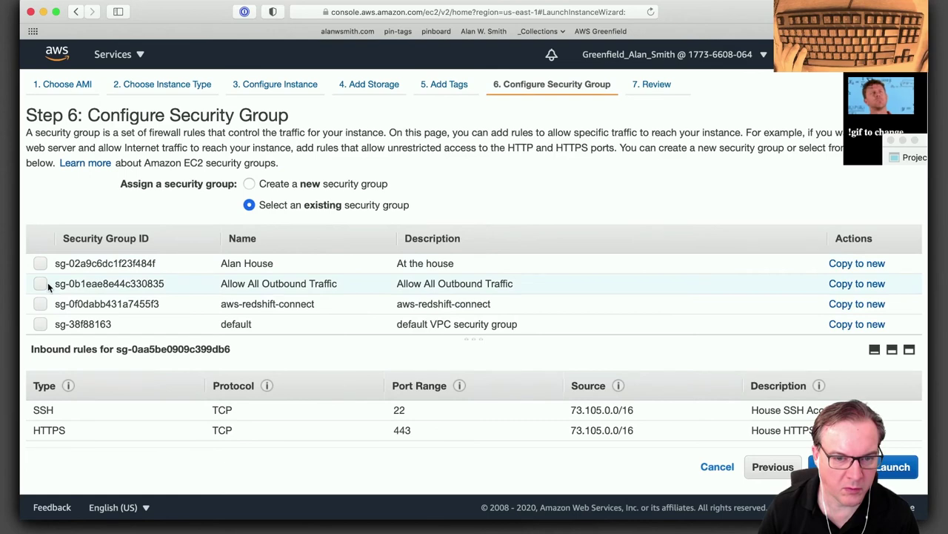
scroll(48, 285, "down", 5)
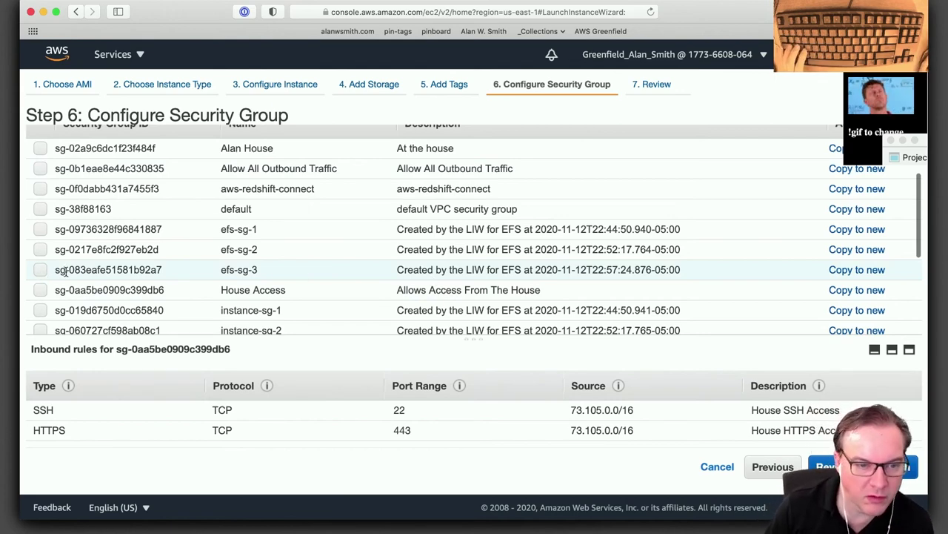
left_click(36, 272)
scroll(45, 272, "down", 3)
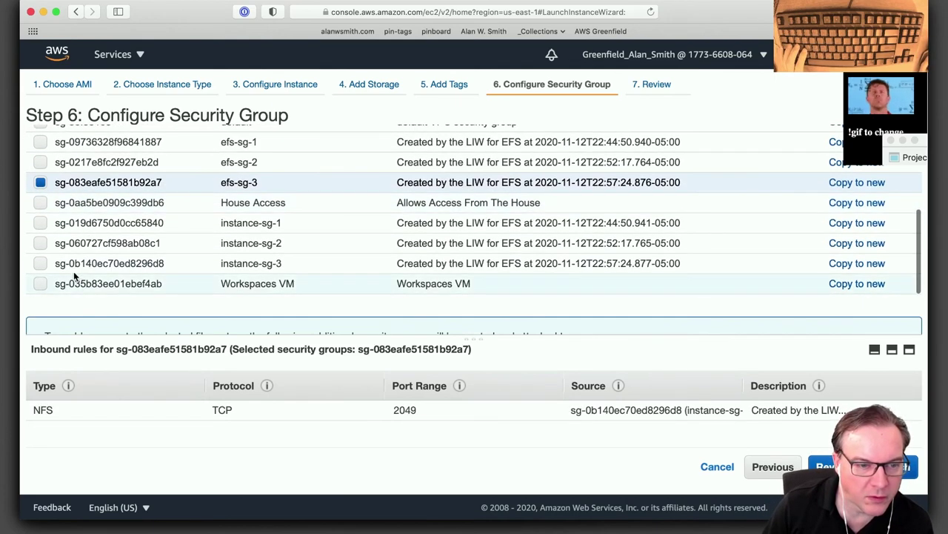
left_click(41, 263)
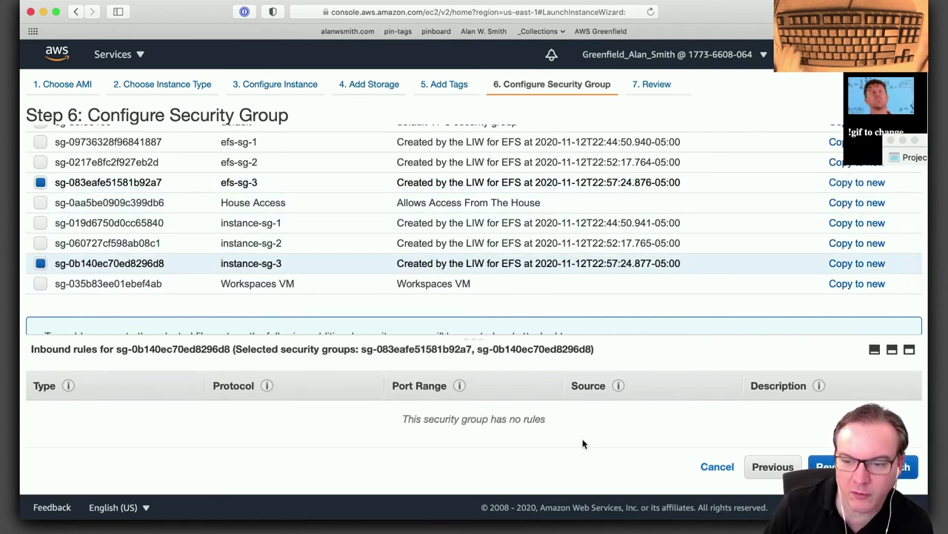
scroll(211, 300, "down", 3)
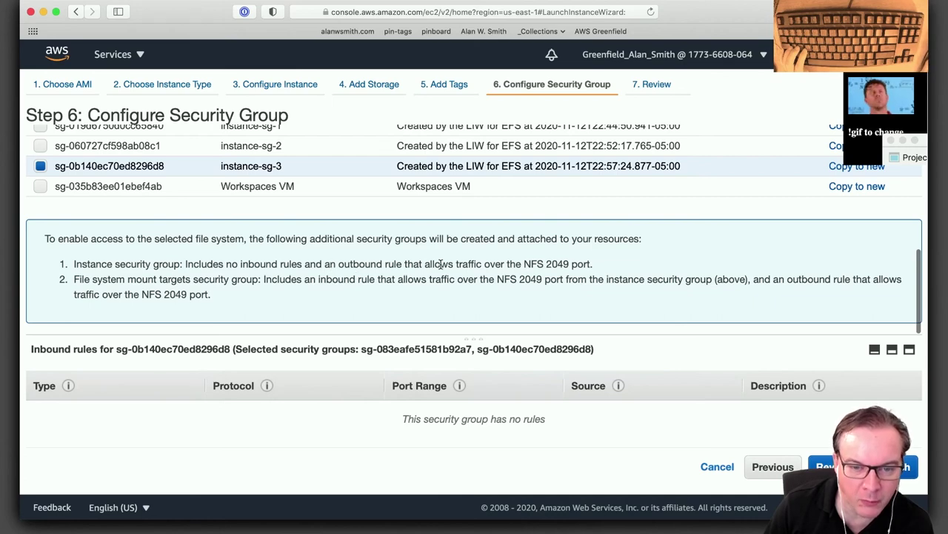
scroll(290, 289, "up", 2)
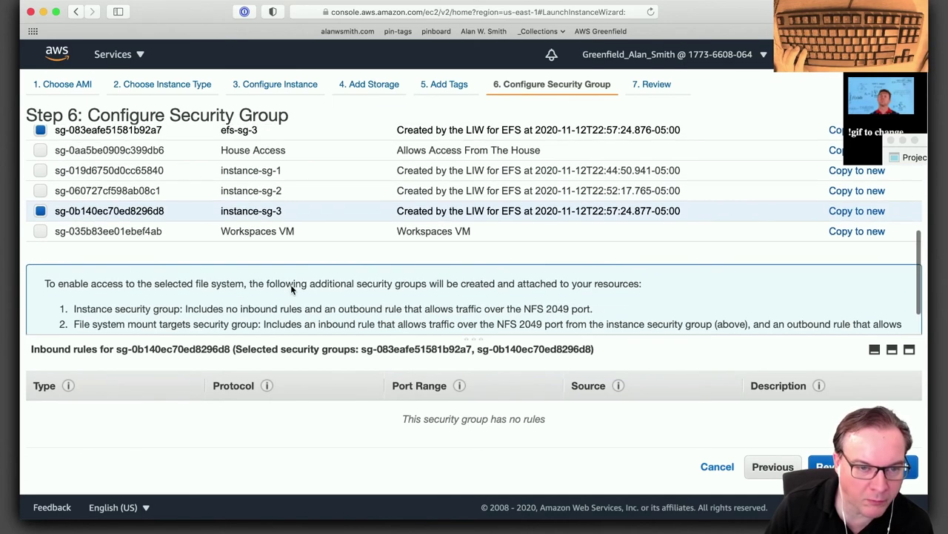
scroll(229, 304, "down", 1)
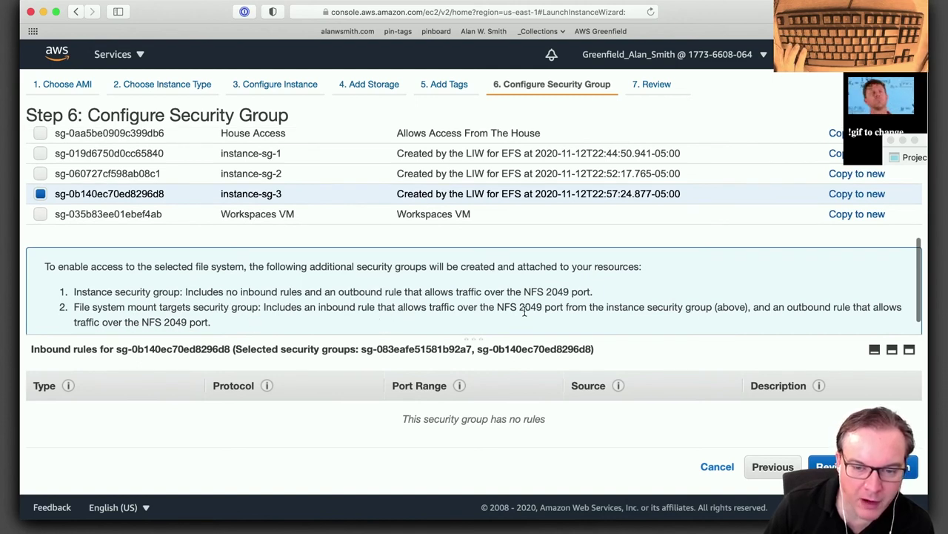
scroll(172, 221, "up", 4)
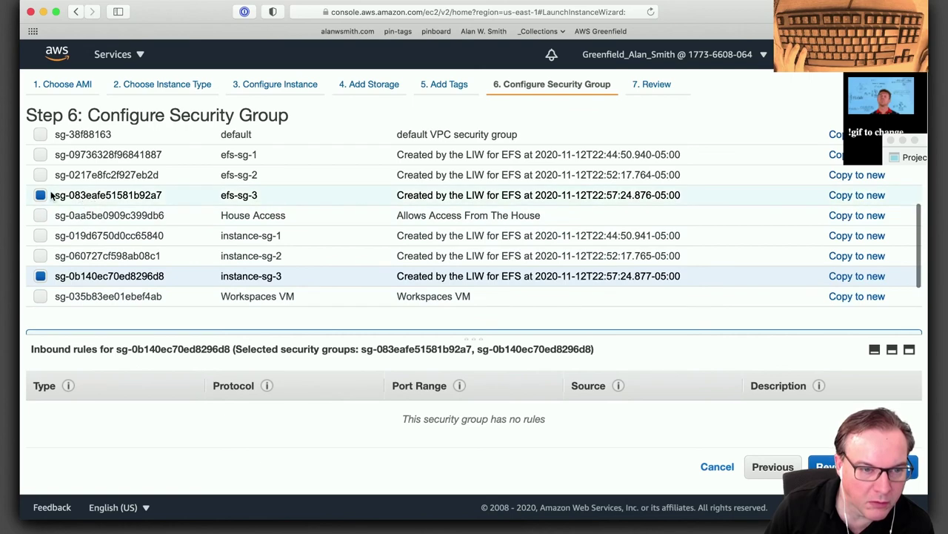
Drop efs-sg-3 and add House Access, keeping instance-sg-3, then go to Review and Launch.
left_click(43, 197)
left_click(43, 197)
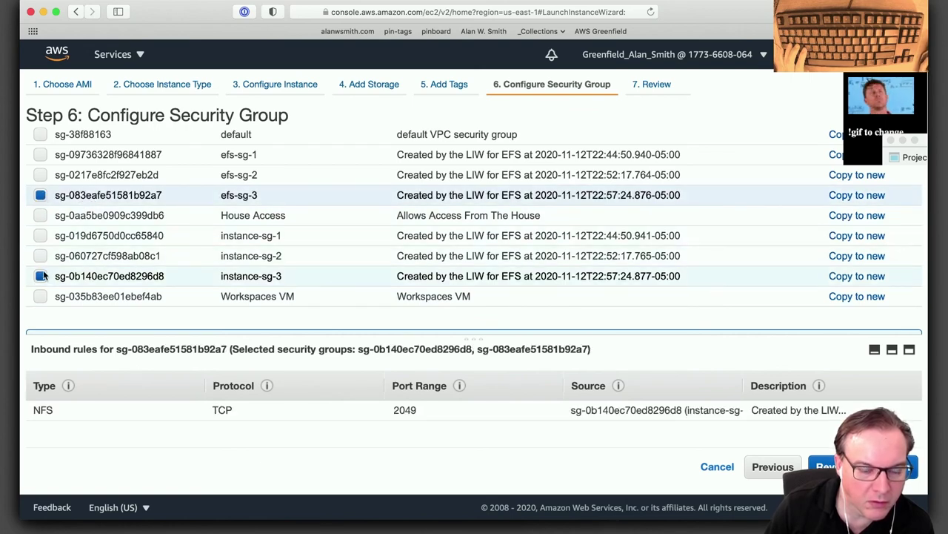
scroll(352, 280, "down", 5)
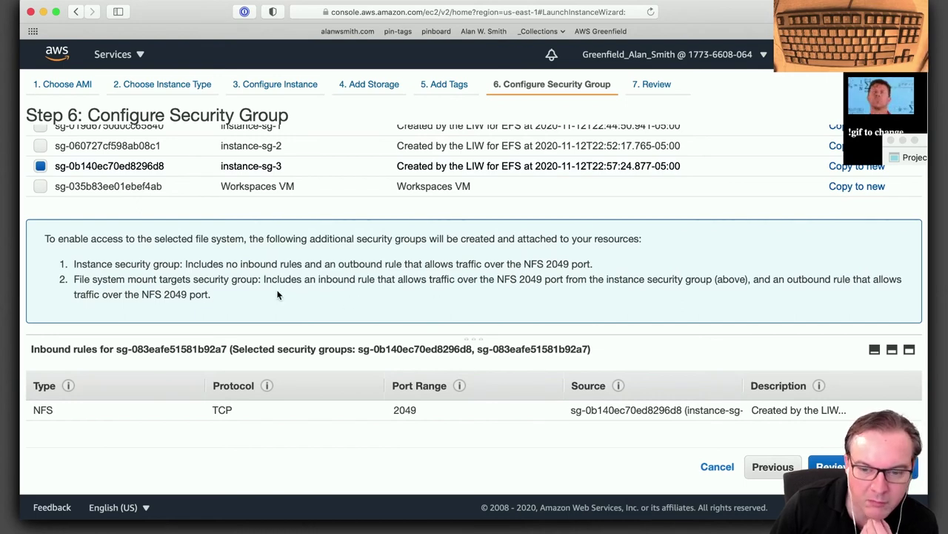
scroll(277, 294, "up", 2)
scroll(278, 294, "up", 2)
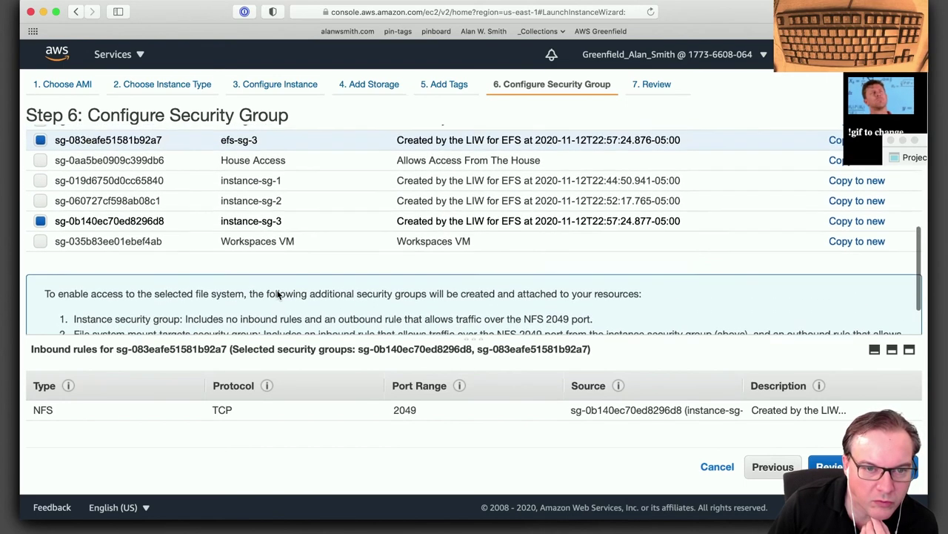
left_click(40, 149)
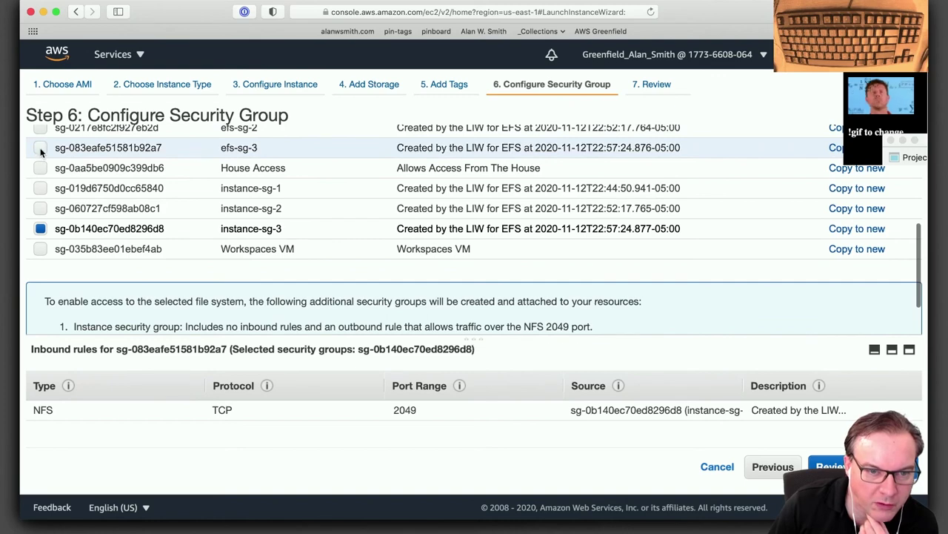
left_click(40, 168)
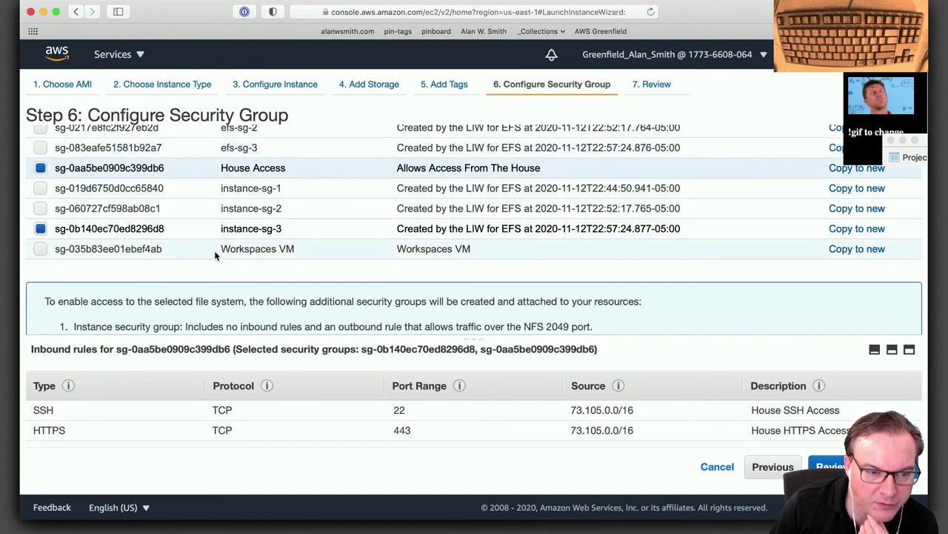
scroll(217, 256, "up", 1)
scroll(216, 255, "up", 5)
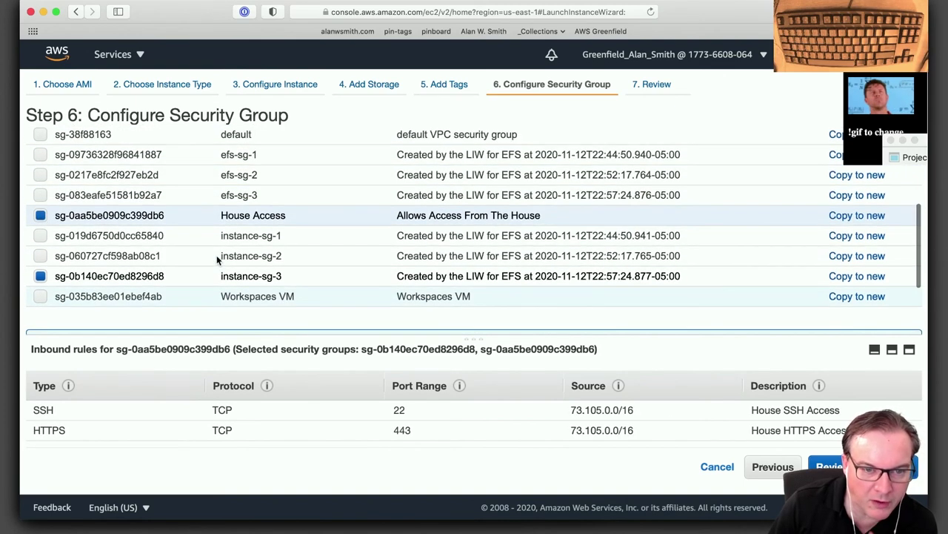
scroll(217, 255, "down", 10)
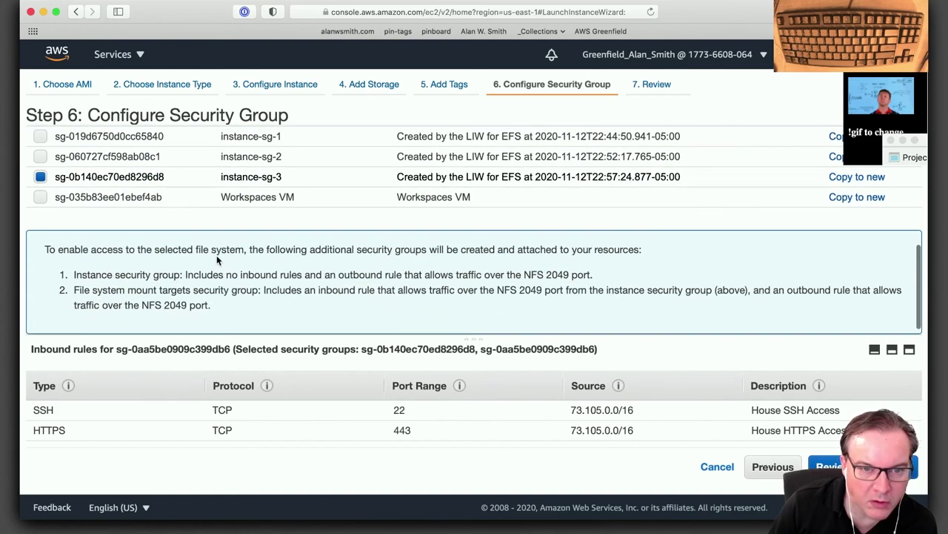
left_click(863, 466)
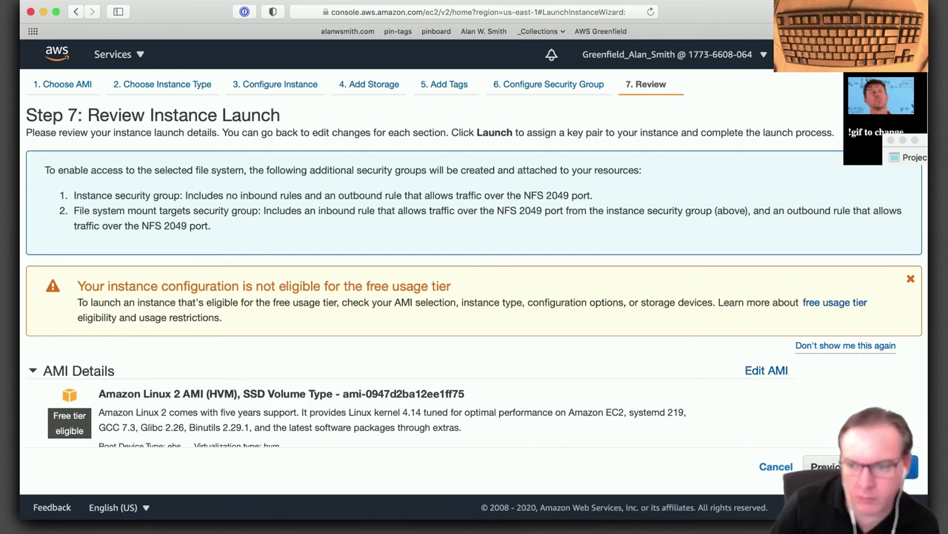
Launch the instance with the greenfield-key-1 key pair and view the Instances list.
left_click(898, 466)
left_click(262, 354)
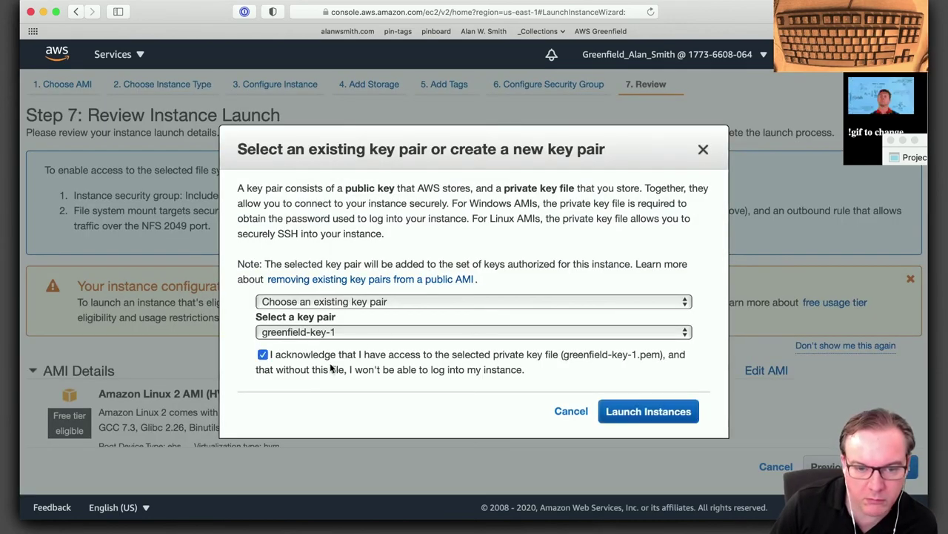
left_click(630, 412)
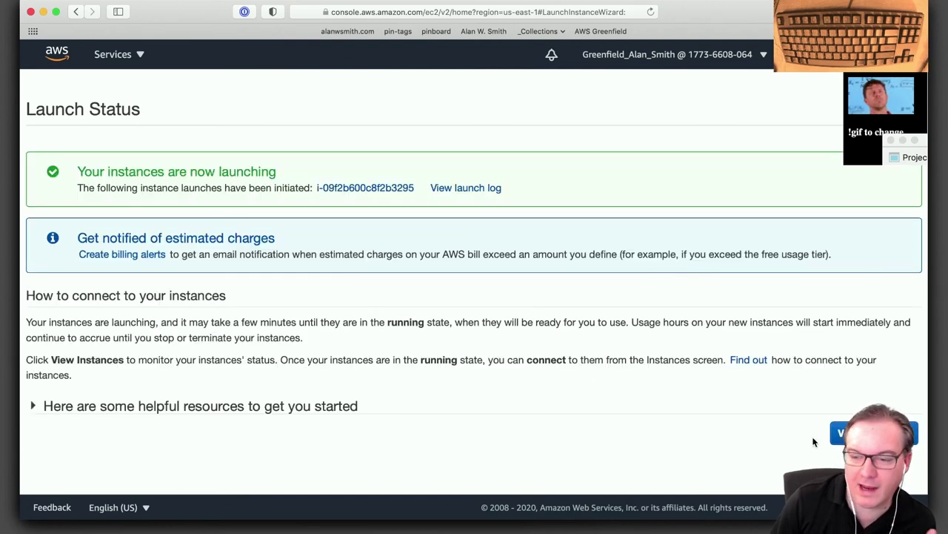
left_click(838, 433)
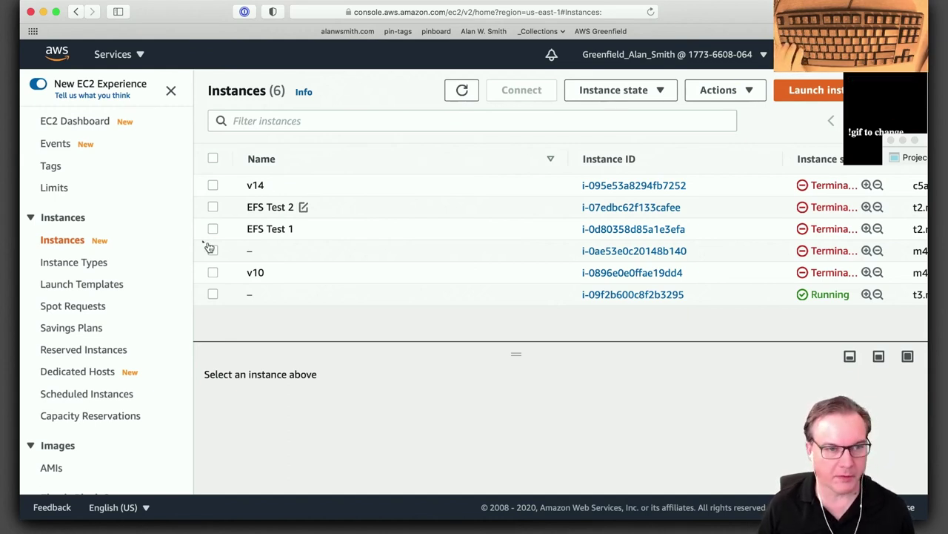
Open the new running instance's details and copy its public IPv4 address 3.235.198.65.
key("super+Tab")
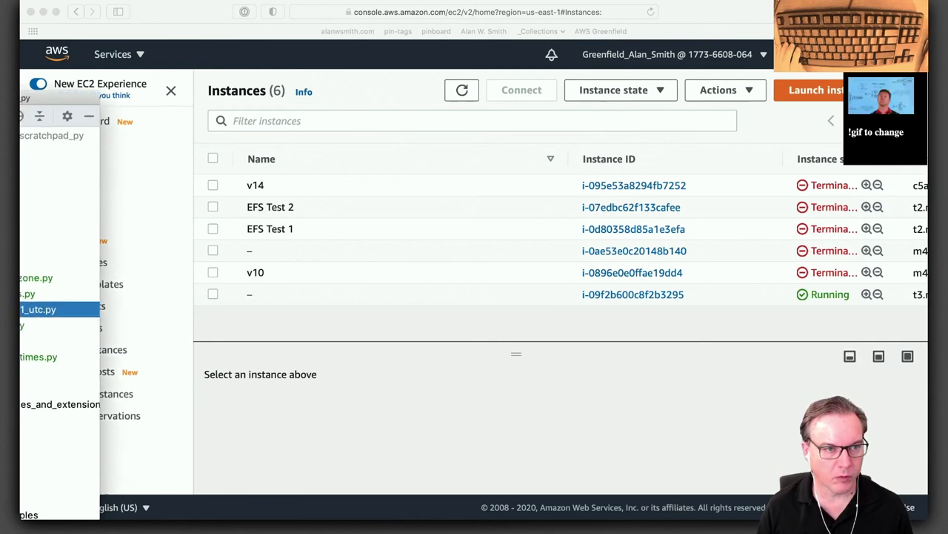
left_click(728, 13)
left_click(602, 296)
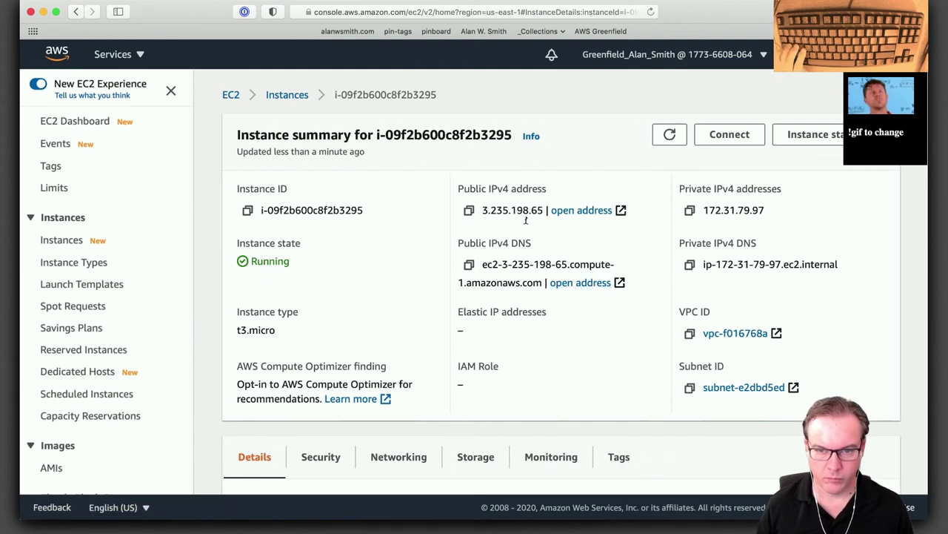
left_click_drag(545, 210, 492, 204)
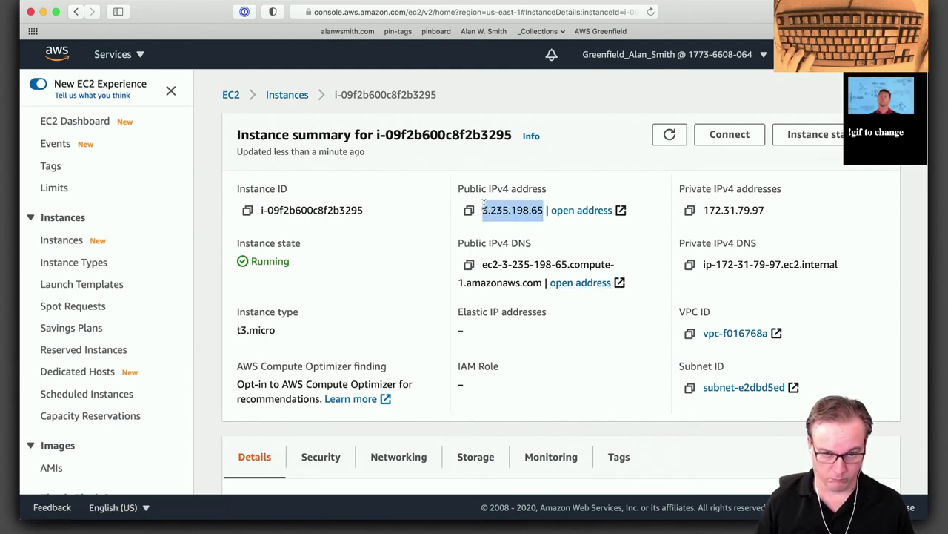
key("super+space")
key("Return")
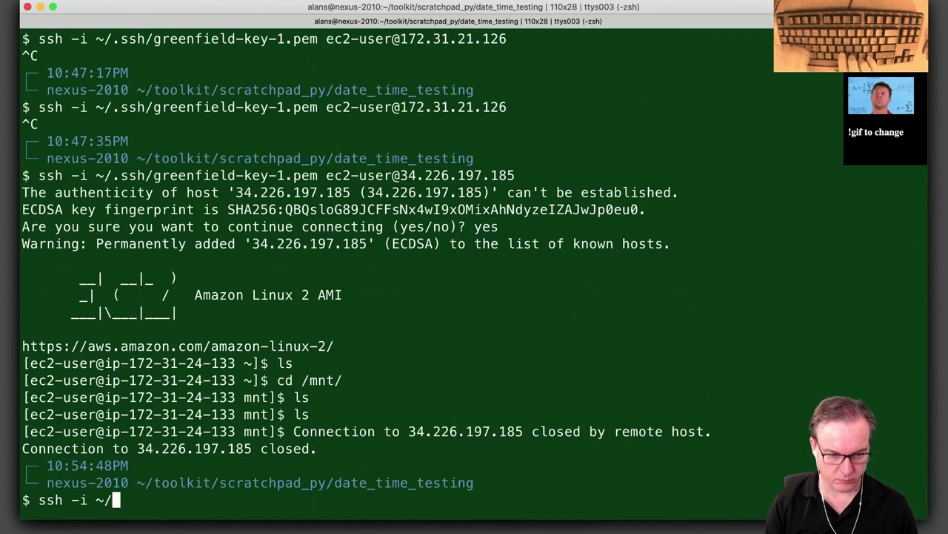
type("ssh -i ~/.ssh/")
type("3.235.198.65")
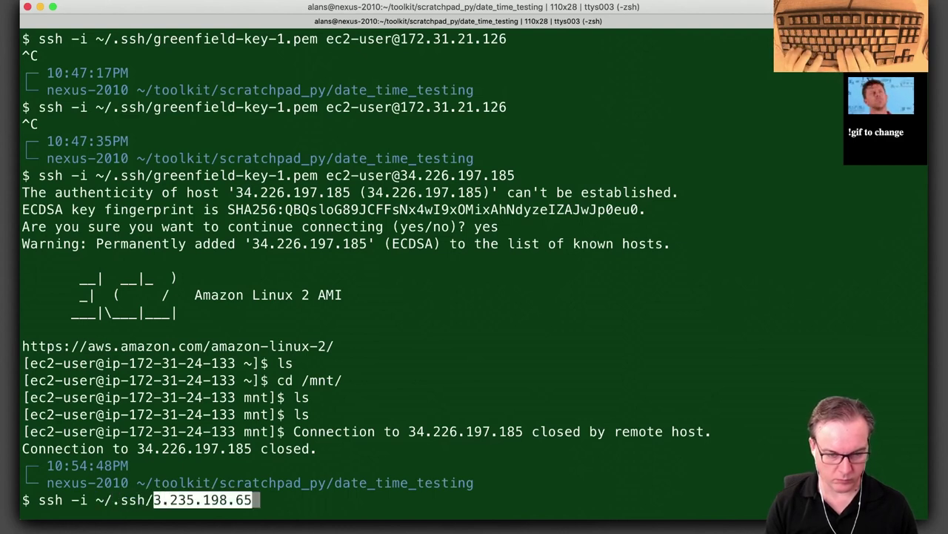
key("Left")
key("BackSpace")
key("BackSpace")
key("BackSpace")
key("BackSpace")
key("BackSpace")
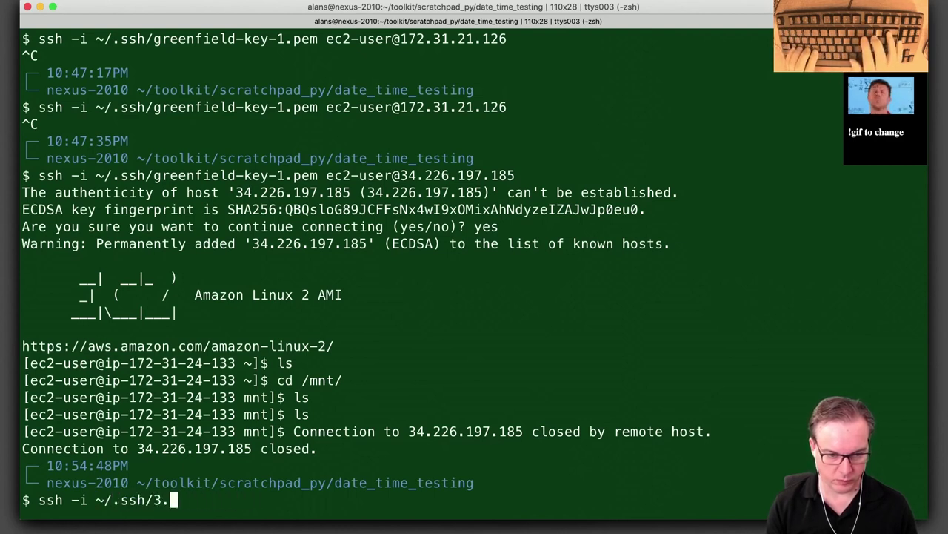
type("g")
key("Tab")
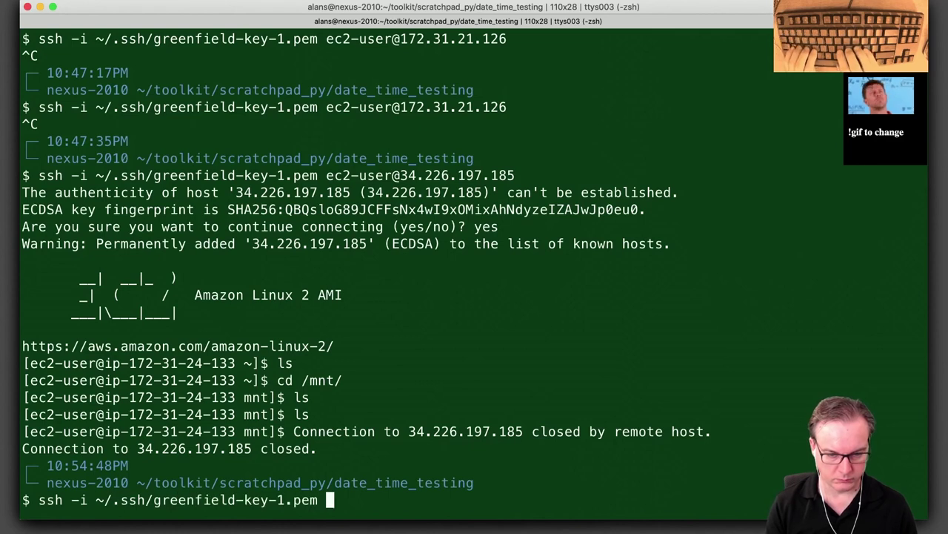
type("-u")
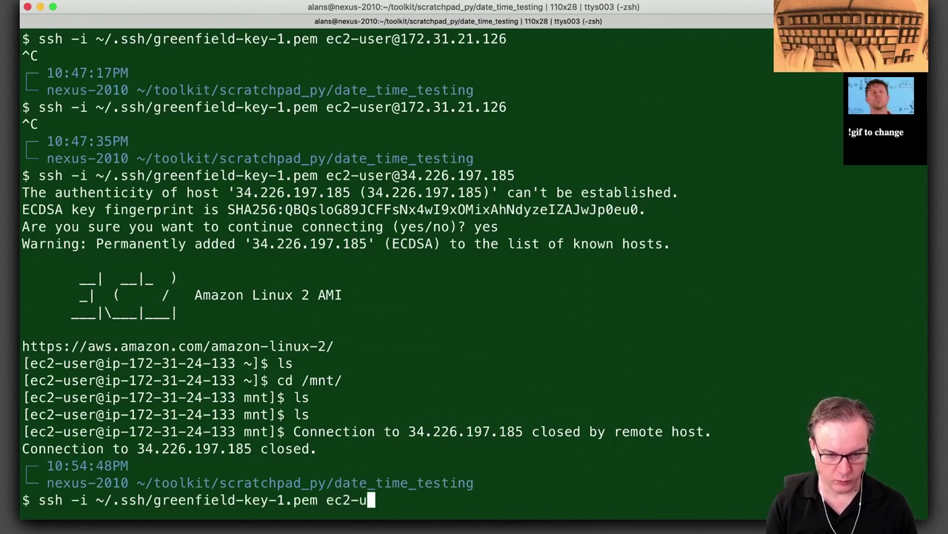
type("ser@")
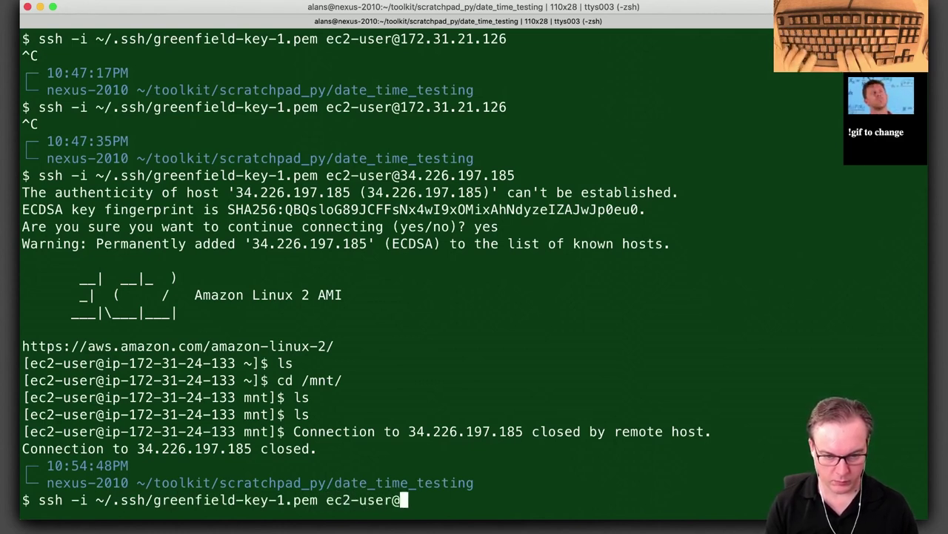
type("3.235.198.65")
key("Return")
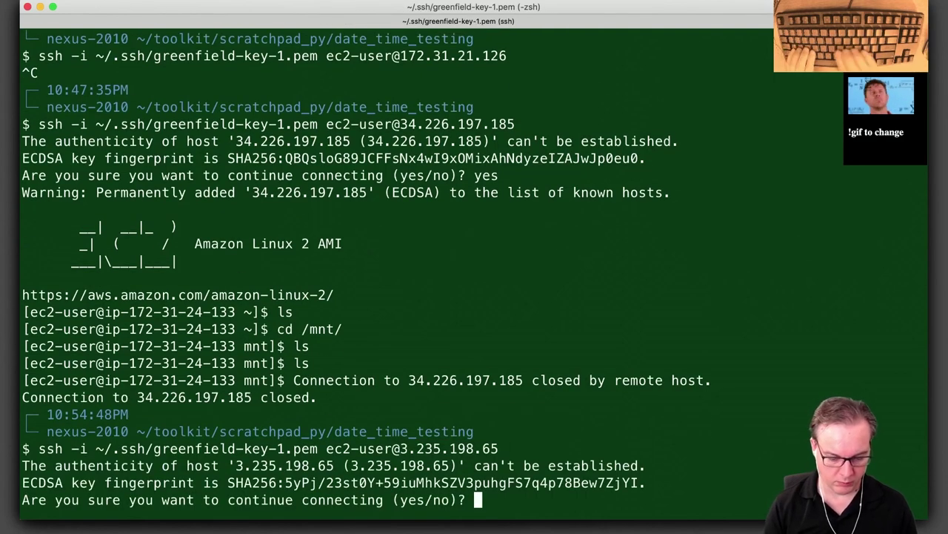
type("yes")
key("Return")
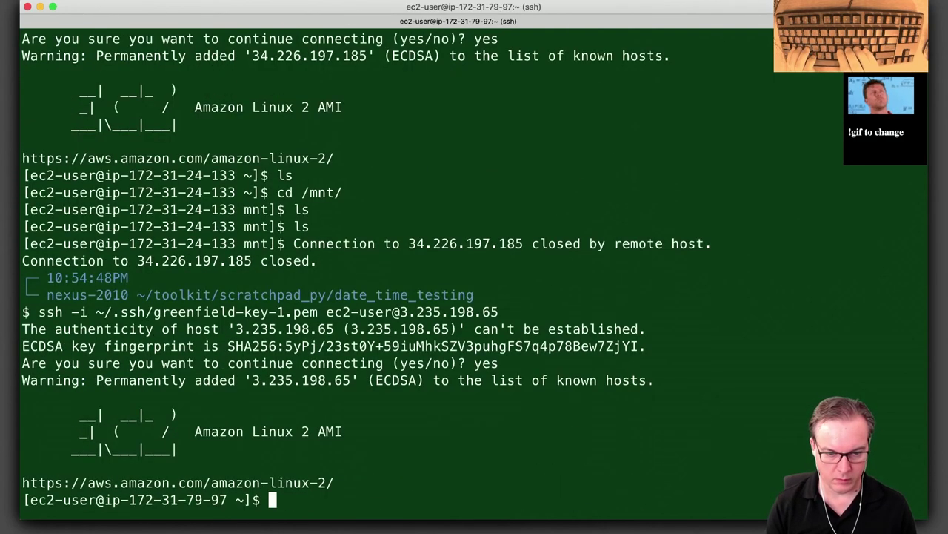
List /mnt on the instance, finding it empty, then return to the browser.
type("cd /mnt/")
key("Return")
type("ls")
key("Return")
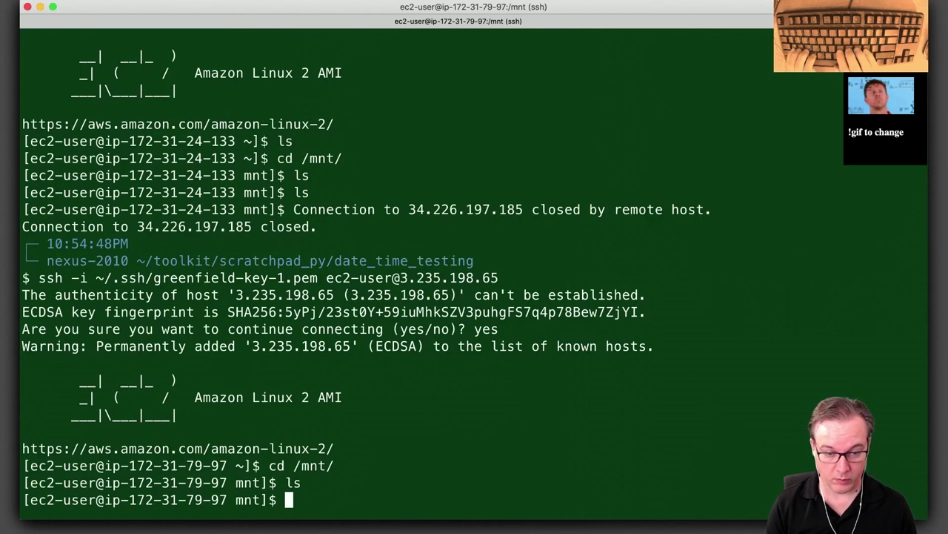
type("ll")
key("Return")
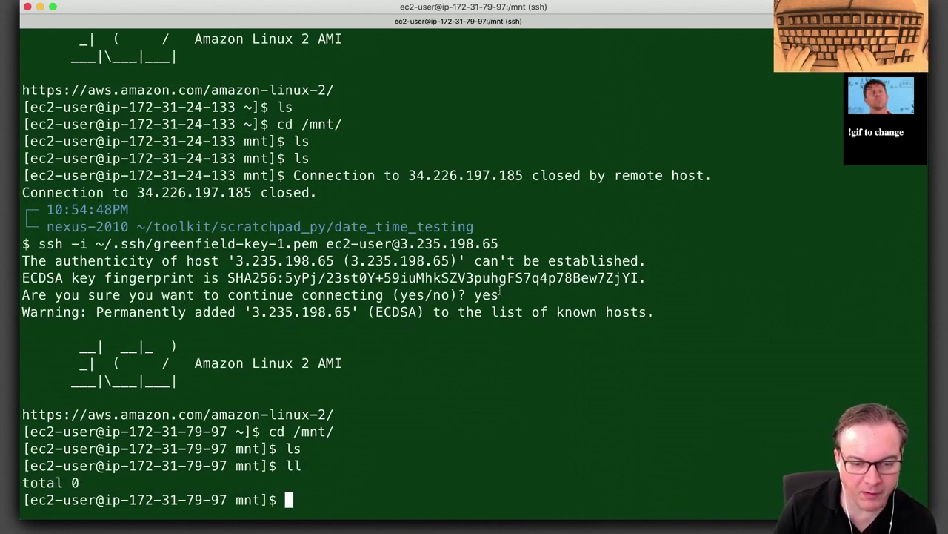
key("alt+space")
key("Return")
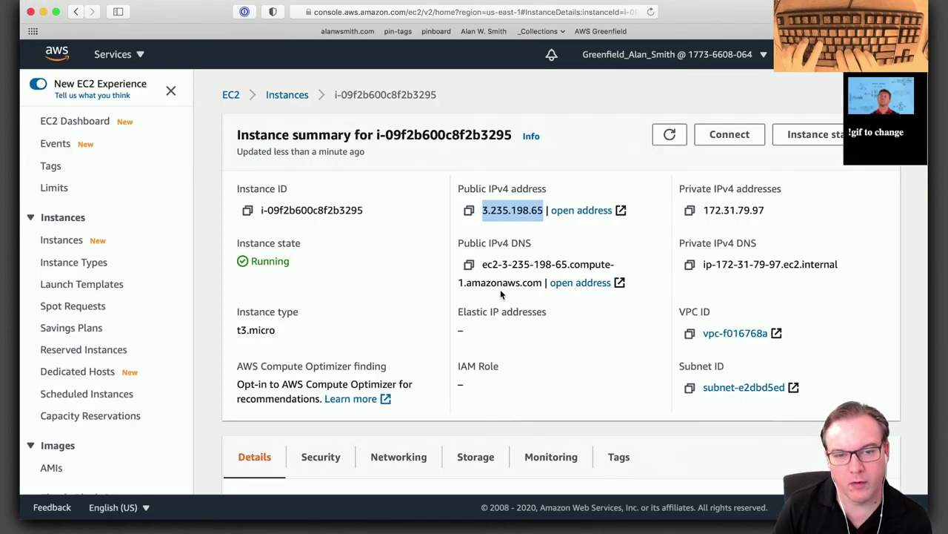
Search Google for 'efs not showing up' and open the Amazon EFS Troubleshooting Mount Issues guide.
key("super+t")
type("efs")
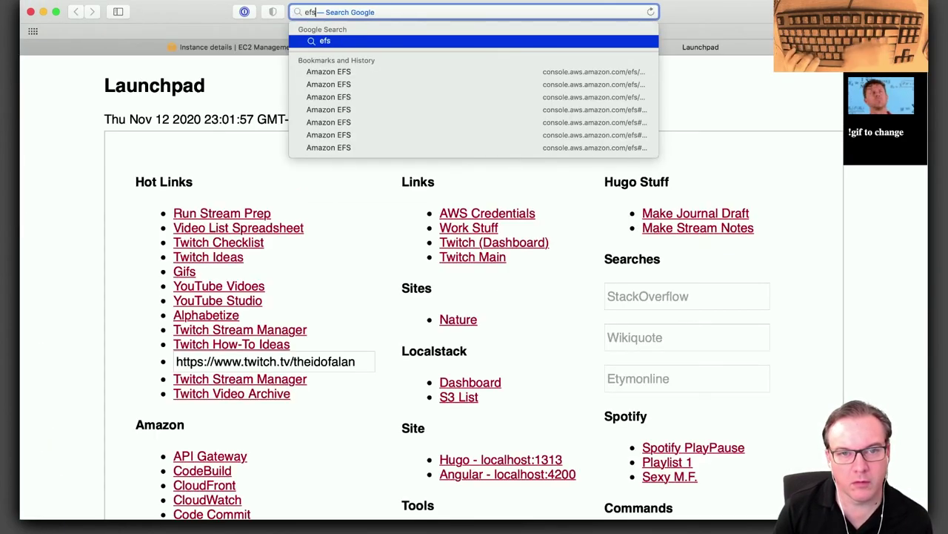
type(" not sho")
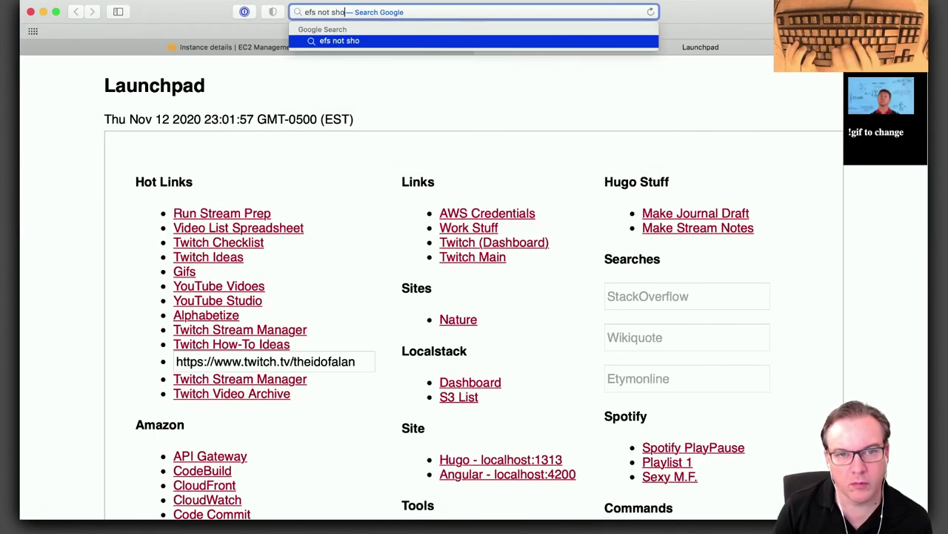
type("wing up")
key("Return")
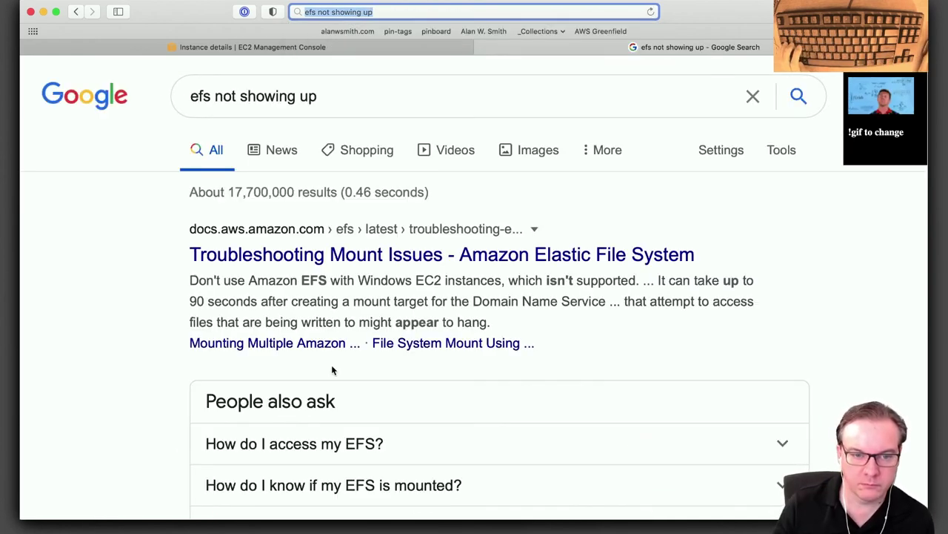
left_click(420, 259, "super")
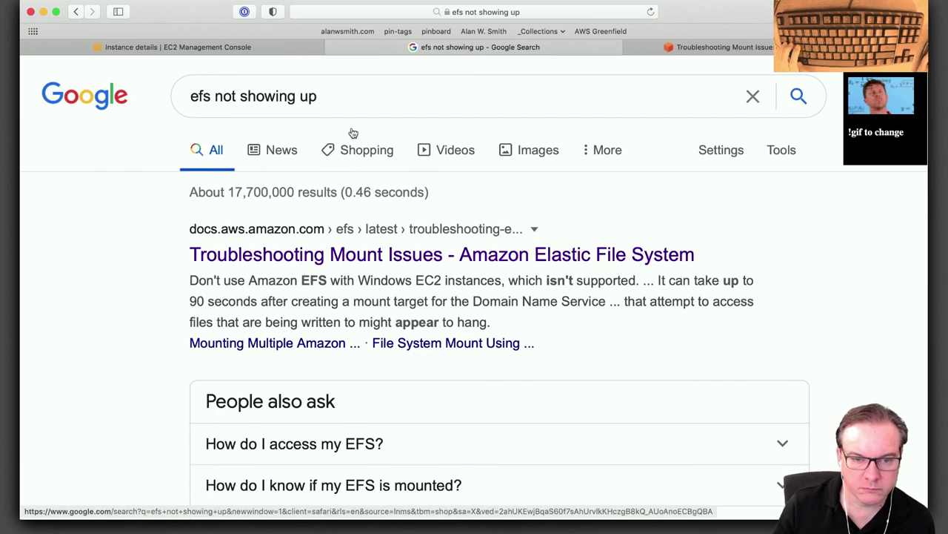
left_click(715, 47)
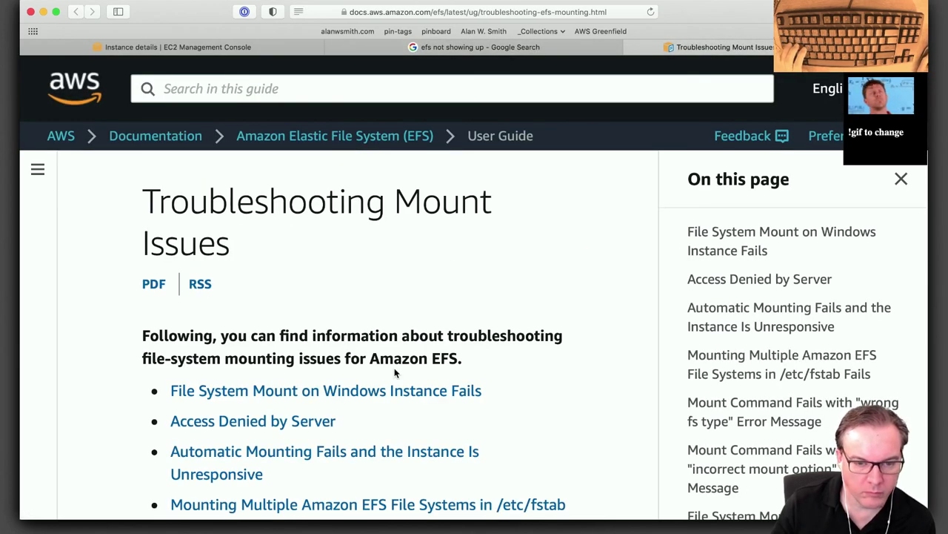
scroll(394, 368, "down", 2)
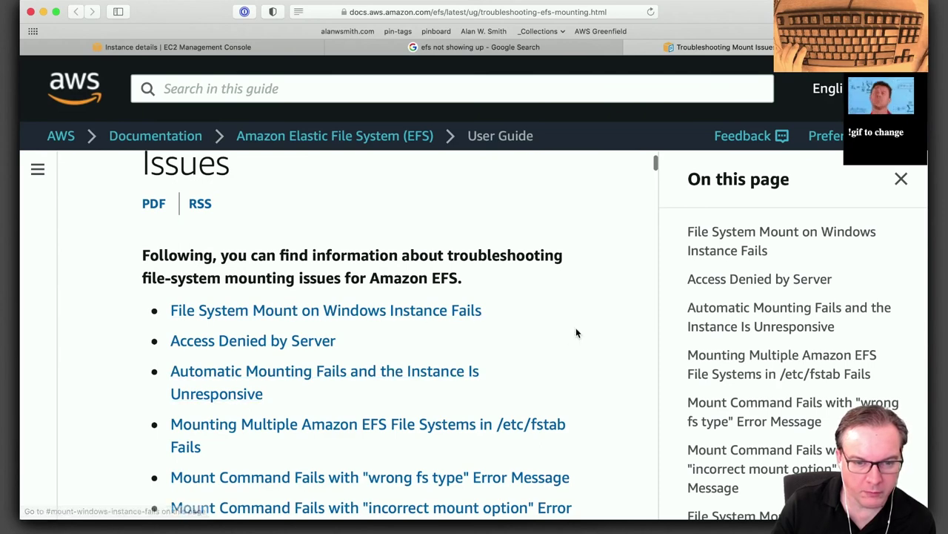
scroll(576, 333, "down", 1)
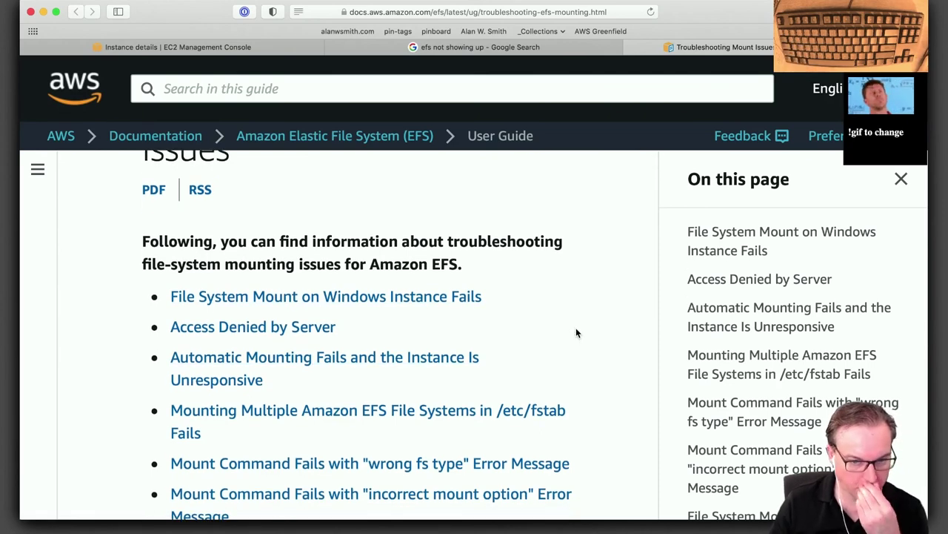
scroll(576, 333, "down", 1)
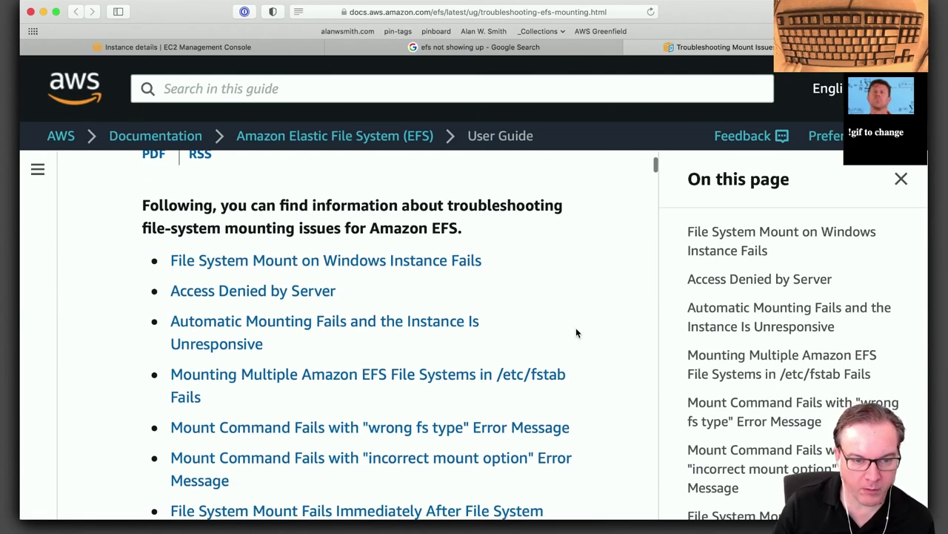
scroll(577, 333, "down", 3)
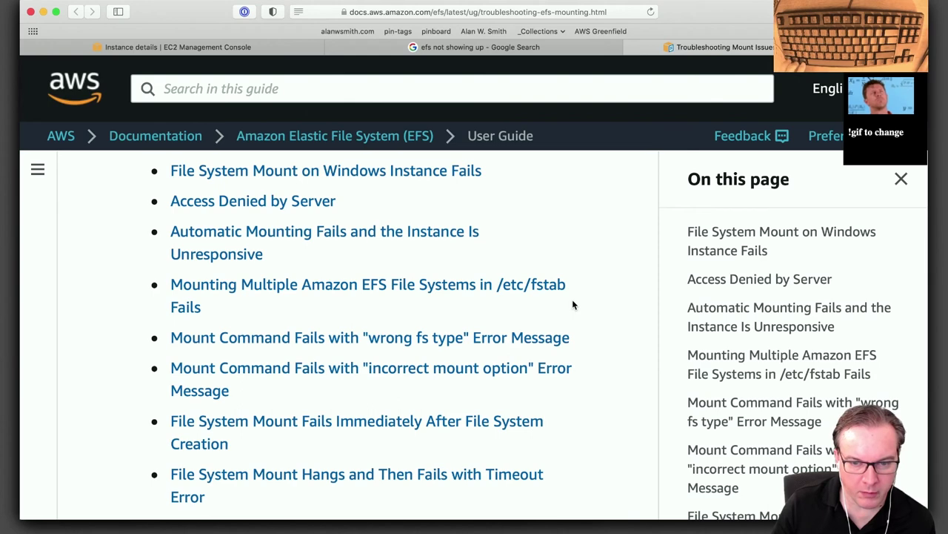
scroll(572, 304, "down", 2)
scroll(572, 304, "down", 3)
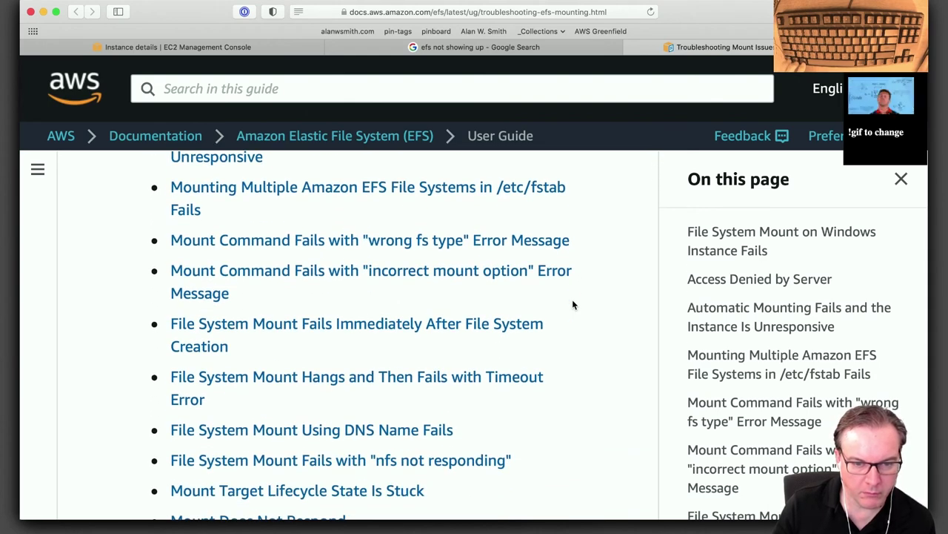
scroll(572, 304, "down", 5)
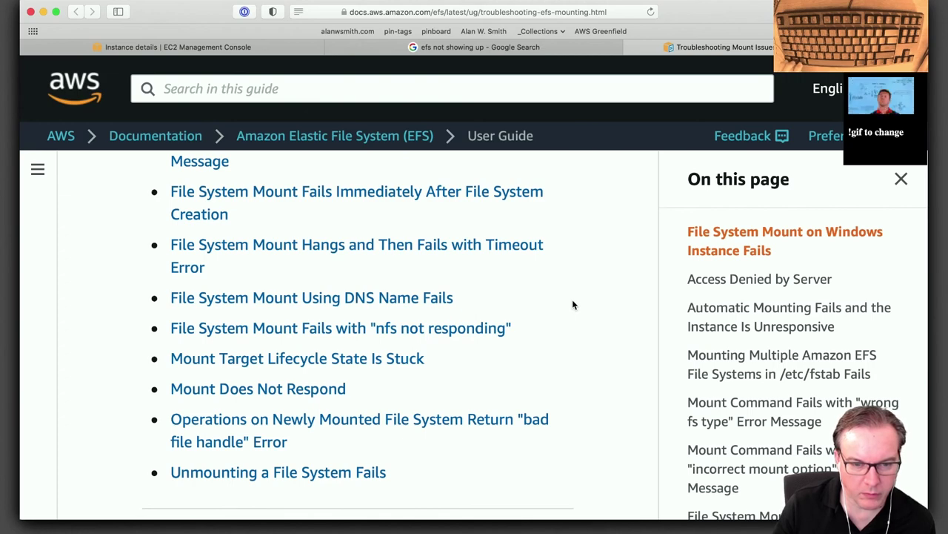
scroll(572, 304, "down", 3)
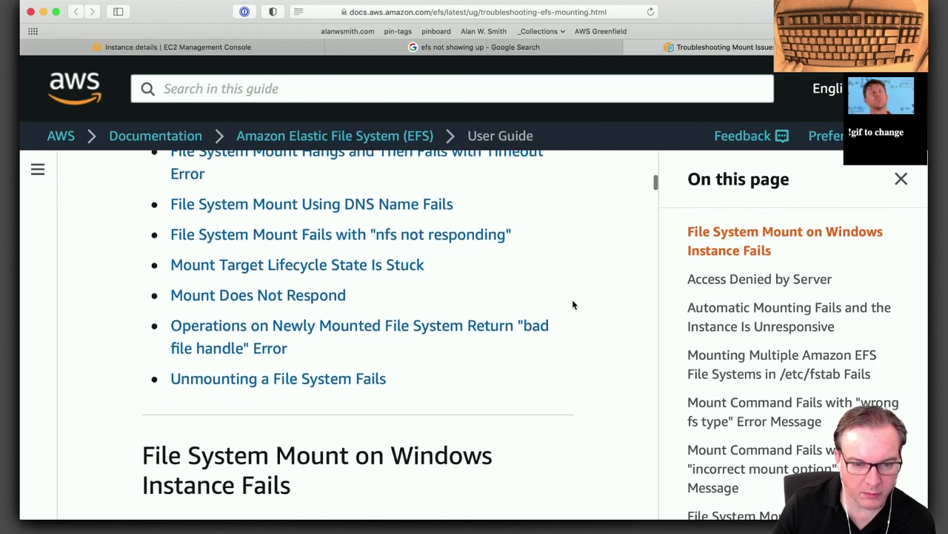
scroll(572, 303, "down", 10)
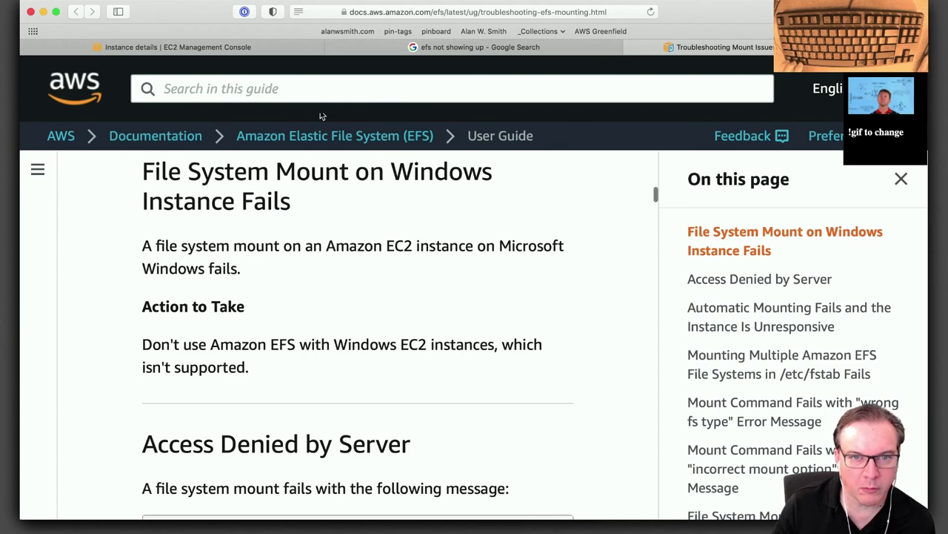
Check the instance's Storage tab, reloading once; it lists only the 8 GiB root EBS volume.
left_click(178, 47)
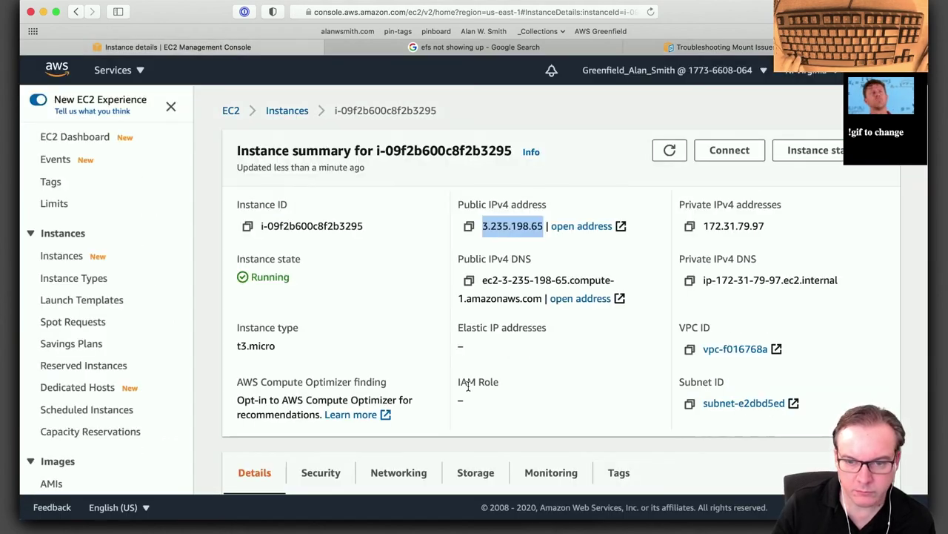
scroll(474, 404, "down", 5)
left_click(475, 271)
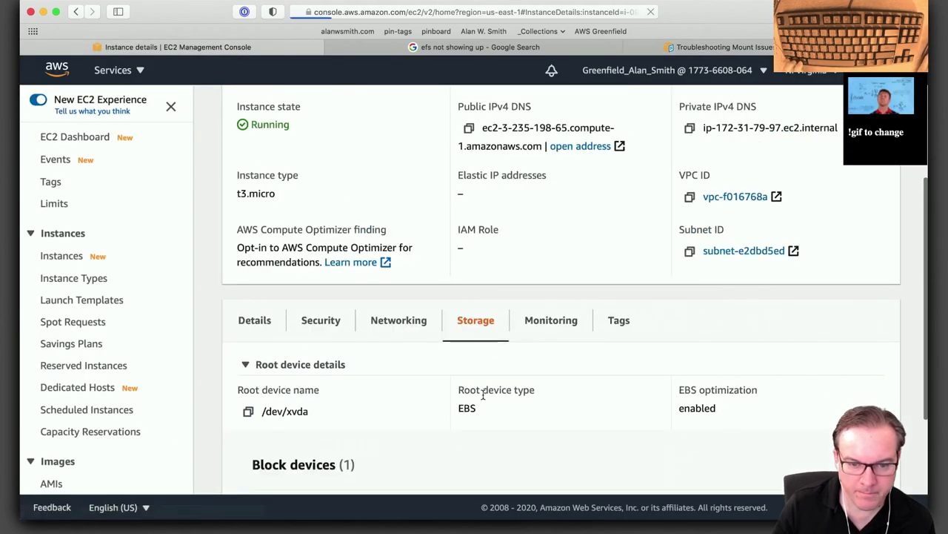
key("super+r")
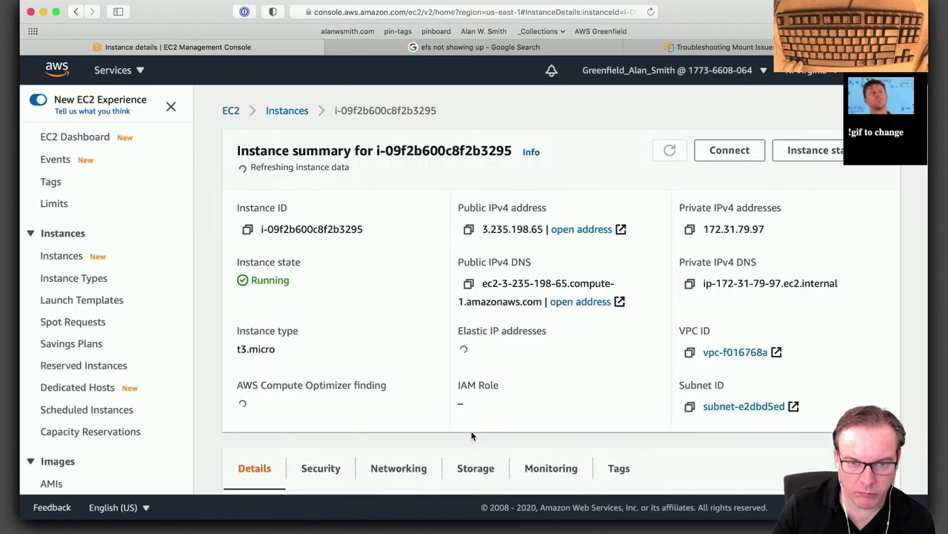
scroll(472, 434, "down", 5)
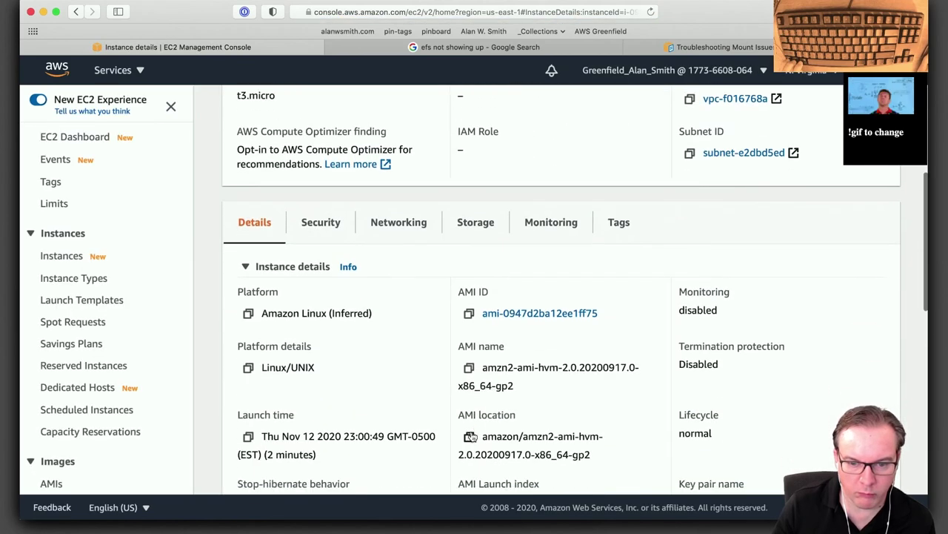
left_click(475, 222)
scroll(504, 380, "down", 2)
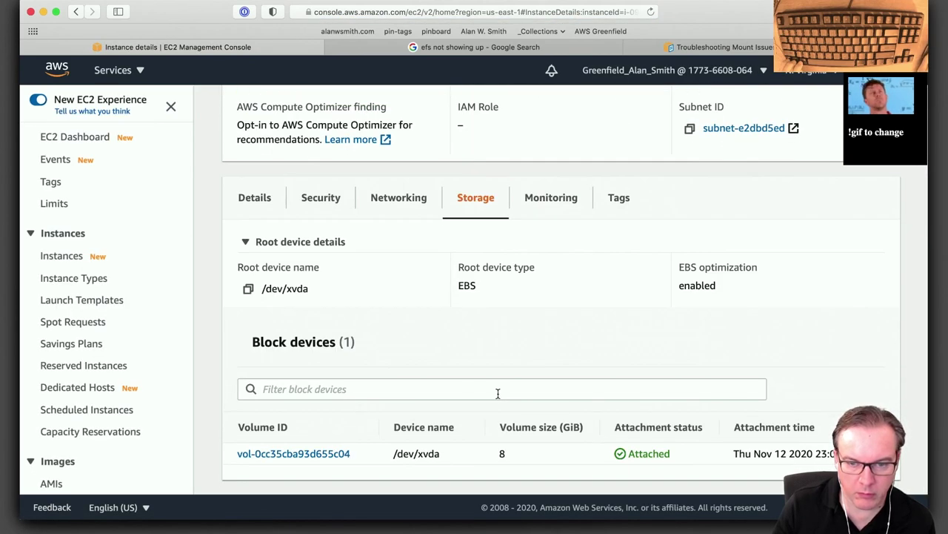
scroll(501, 396, "up", 3)
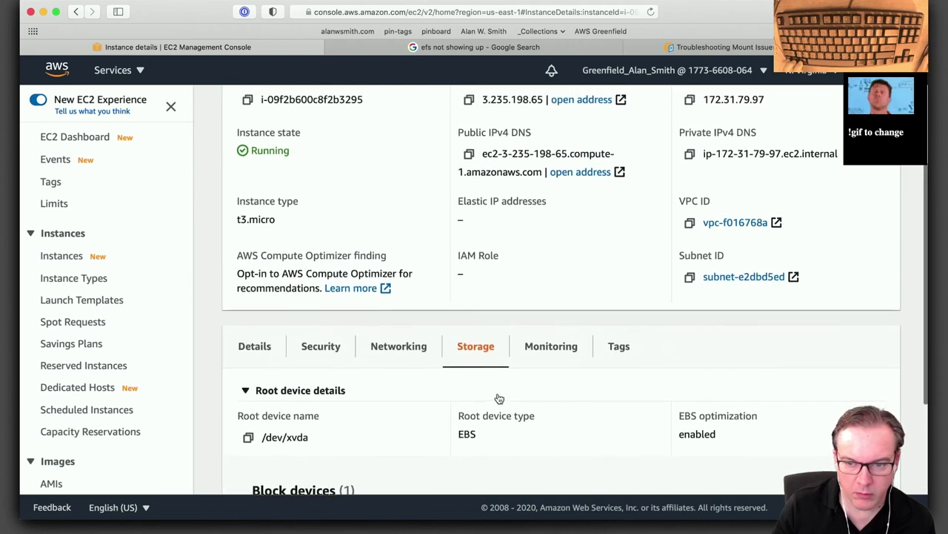
scroll(503, 400, "up", 1)
scroll(499, 399, "up", 2)
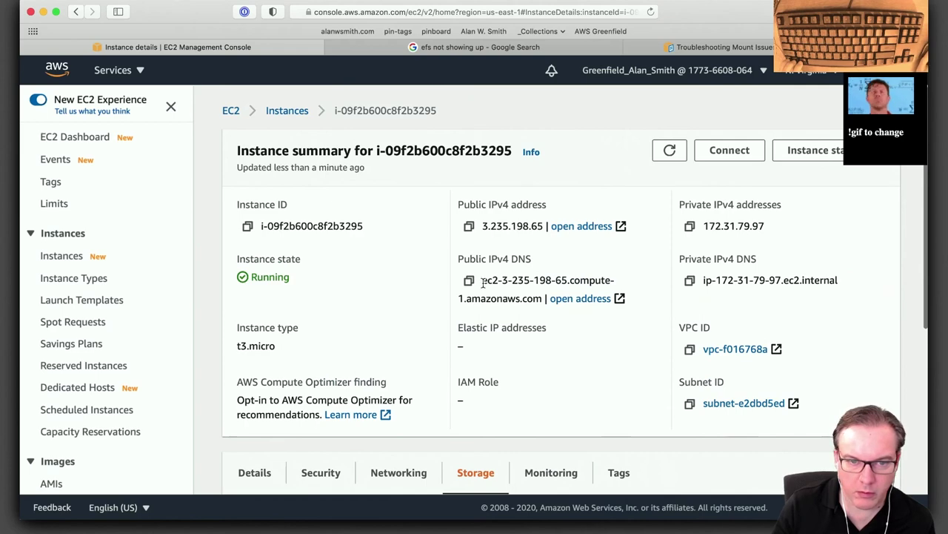
Log out of the SSH session with exit and return to the EC2 instances list.
left_click(289, 112)
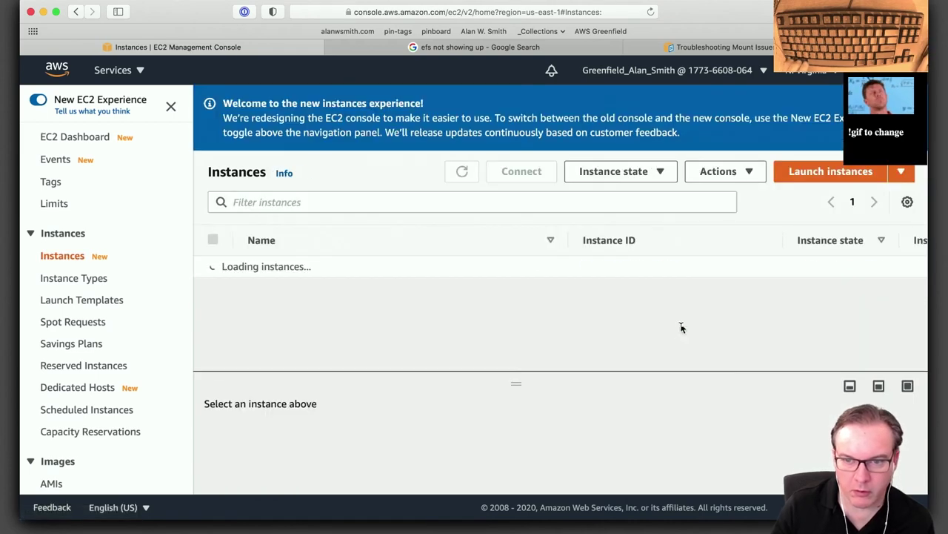
key("super+Tab")
type("e")
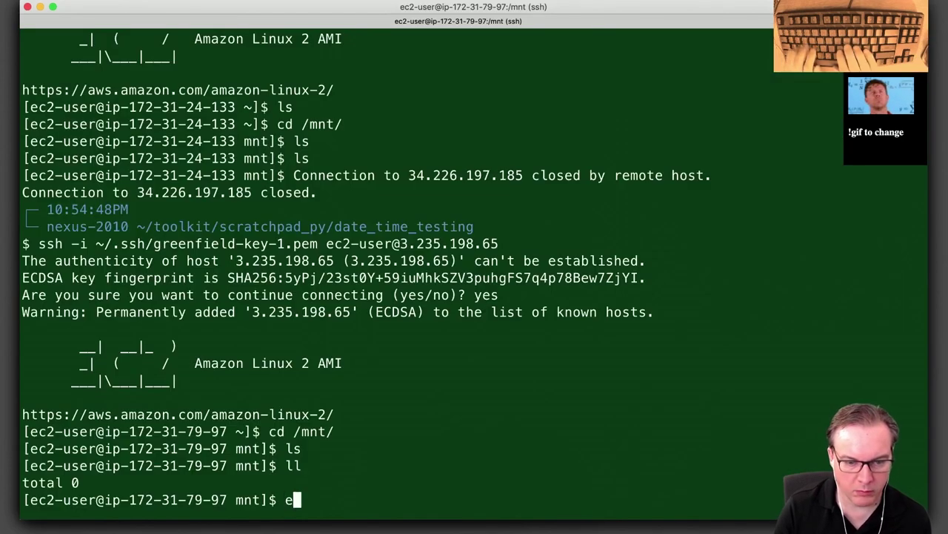
type("xit")
key("Return")
key("super+Tab")
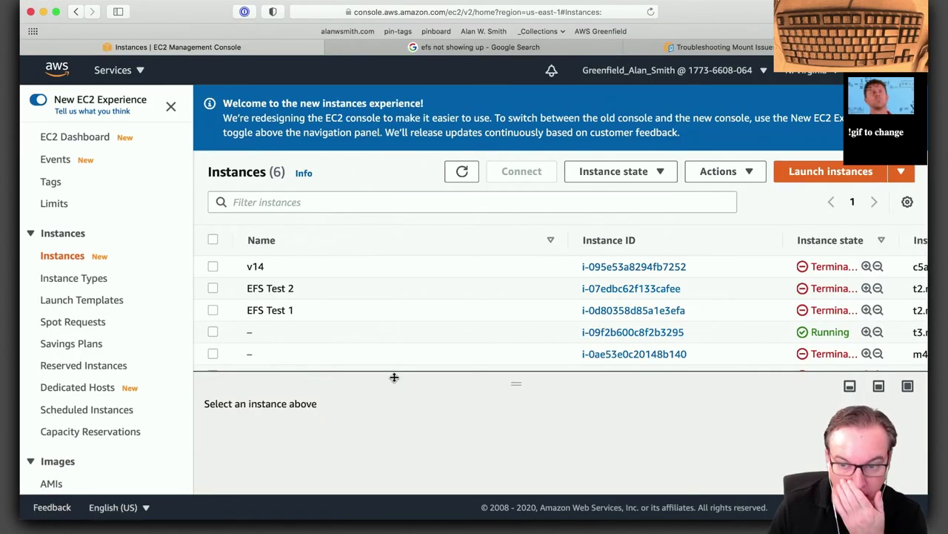
Select the running instance and review its security groups.
left_click(213, 332)
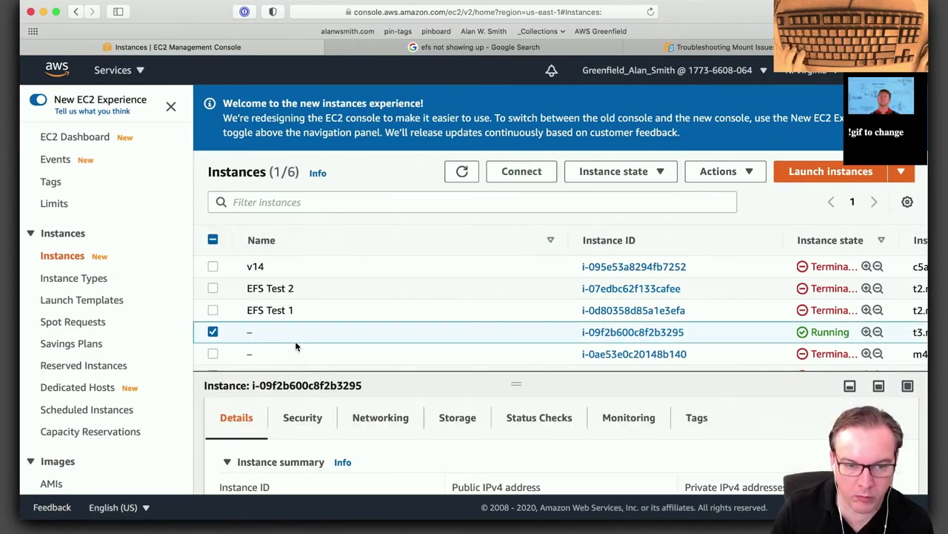
left_click(302, 420)
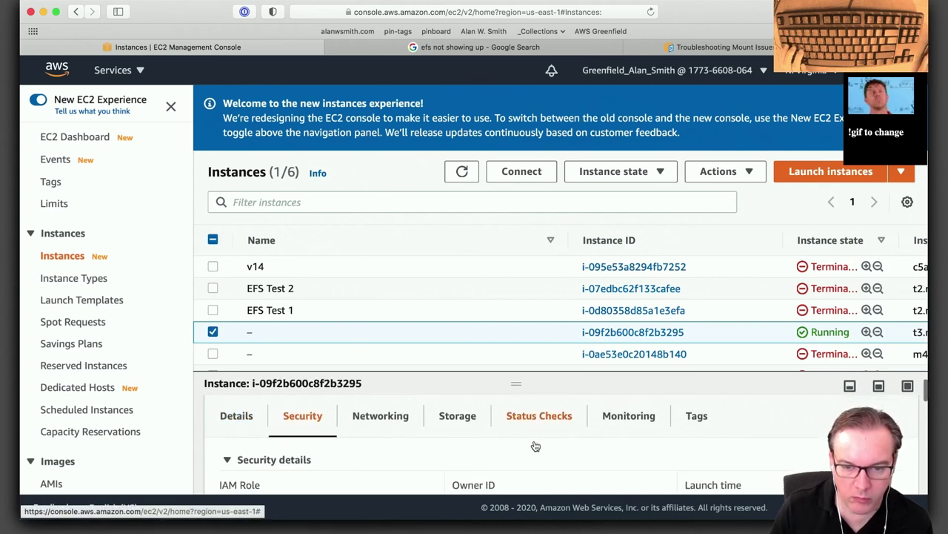
scroll(535, 444, "down", 3)
Add the Allow All Outbound Traffic group in the instance's Change security groups page.
left_click(746, 175)
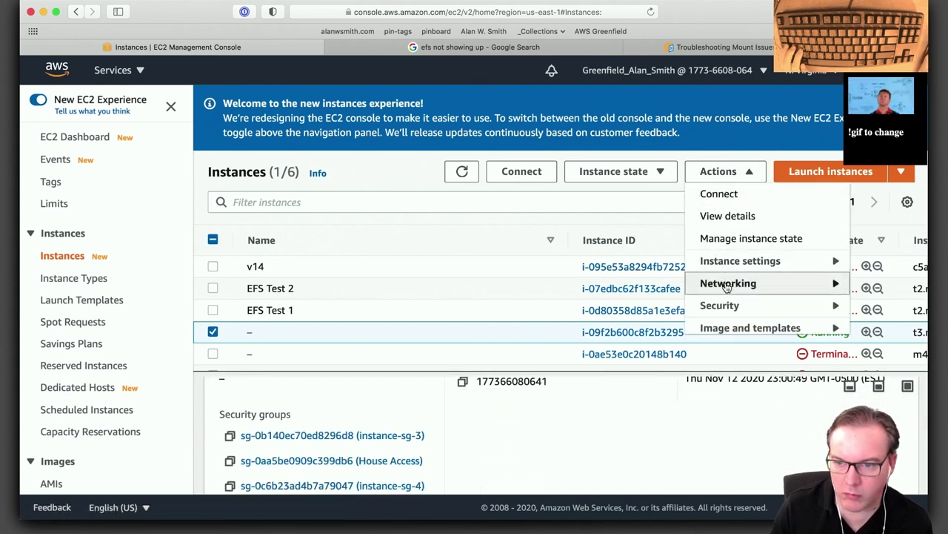
mouse_move(729, 309)
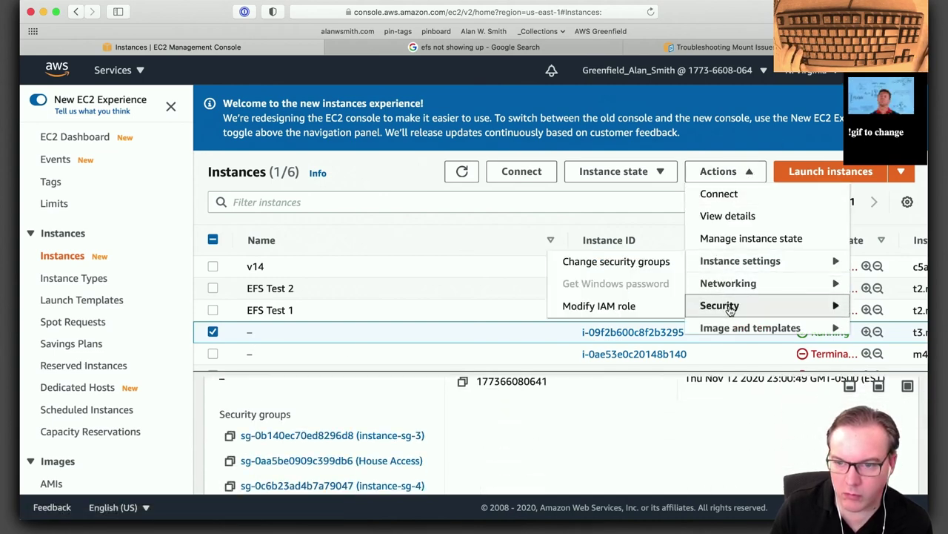
left_click(631, 266)
scroll(381, 322, "down", 4)
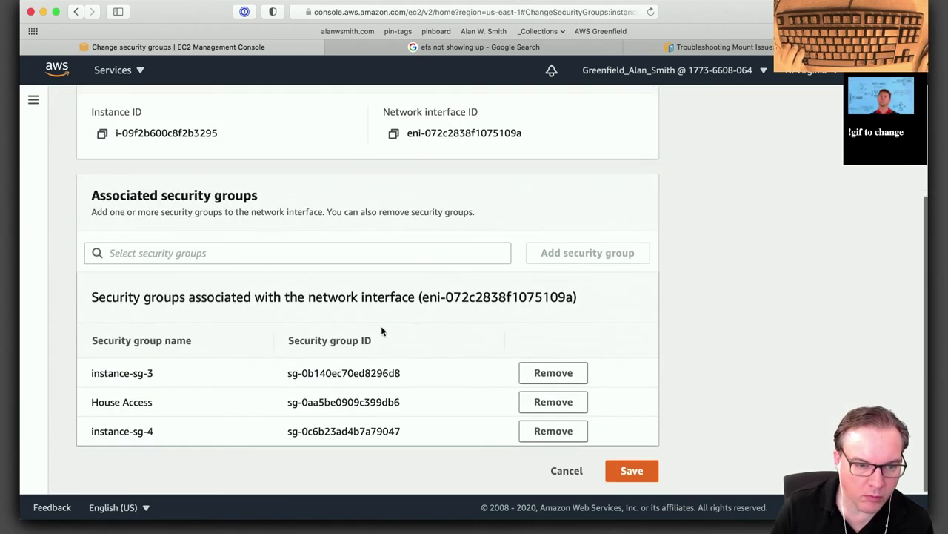
left_click(284, 252)
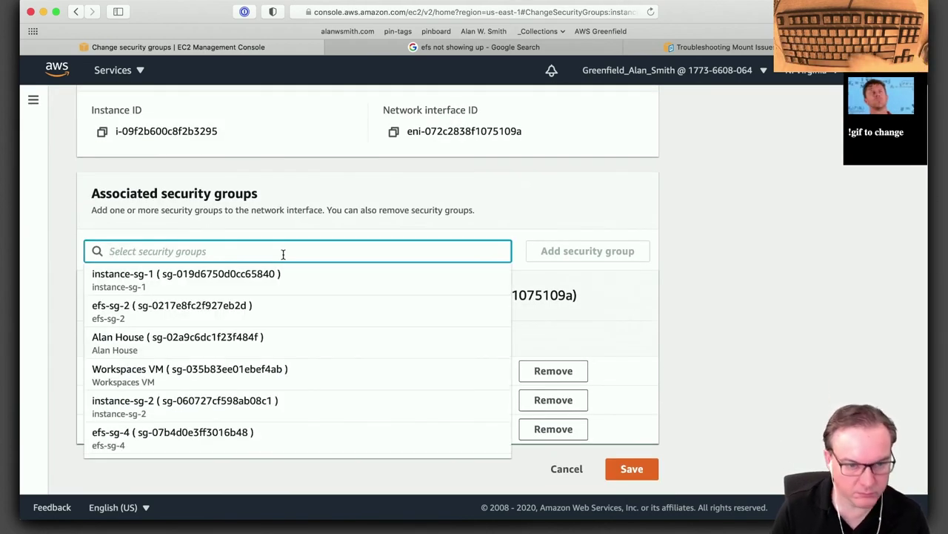
type("al")
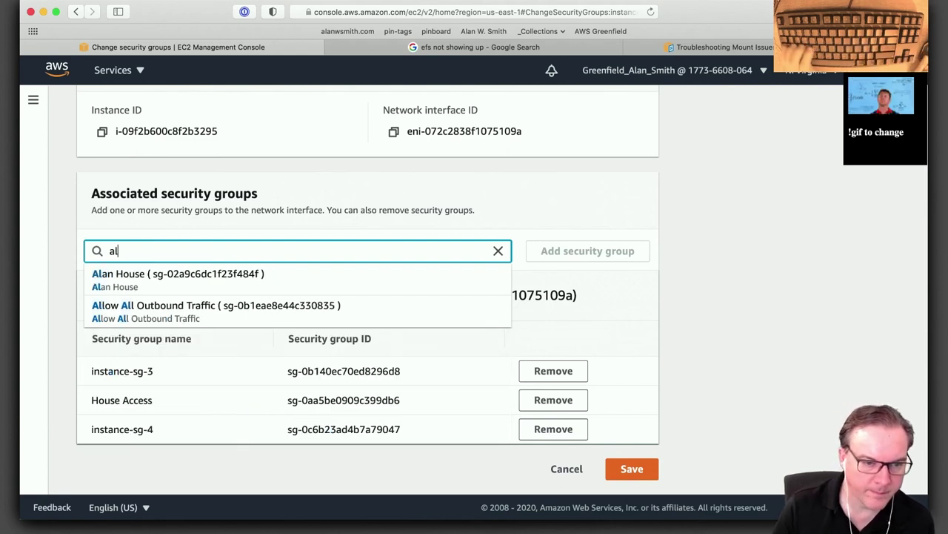
left_click(154, 312)
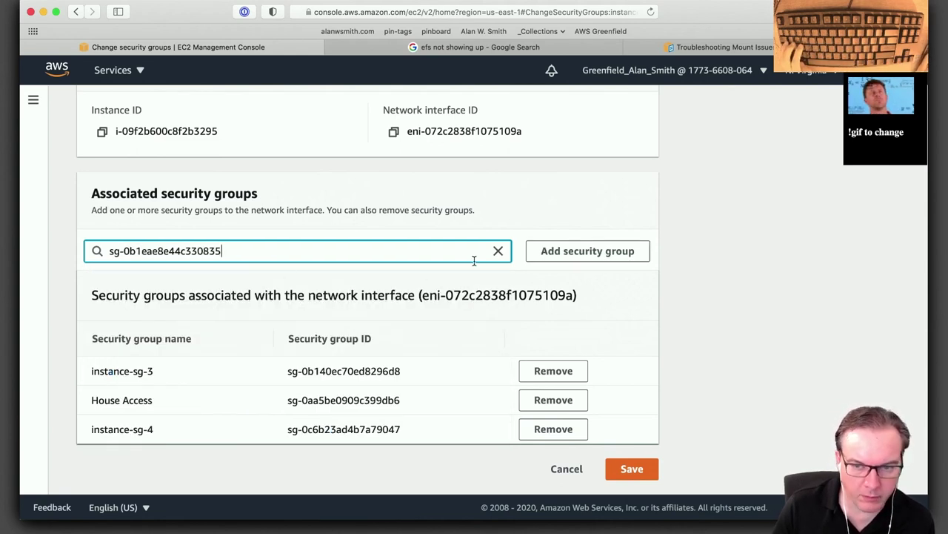
left_click(548, 252)
Add the default security group as well and save the updated group list.
left_click(192, 253)
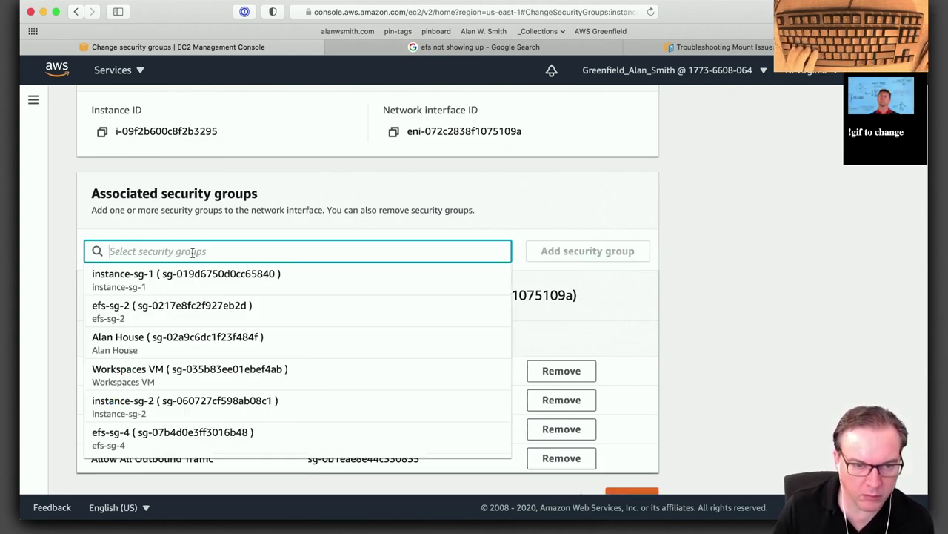
type("def")
left_click(176, 274)
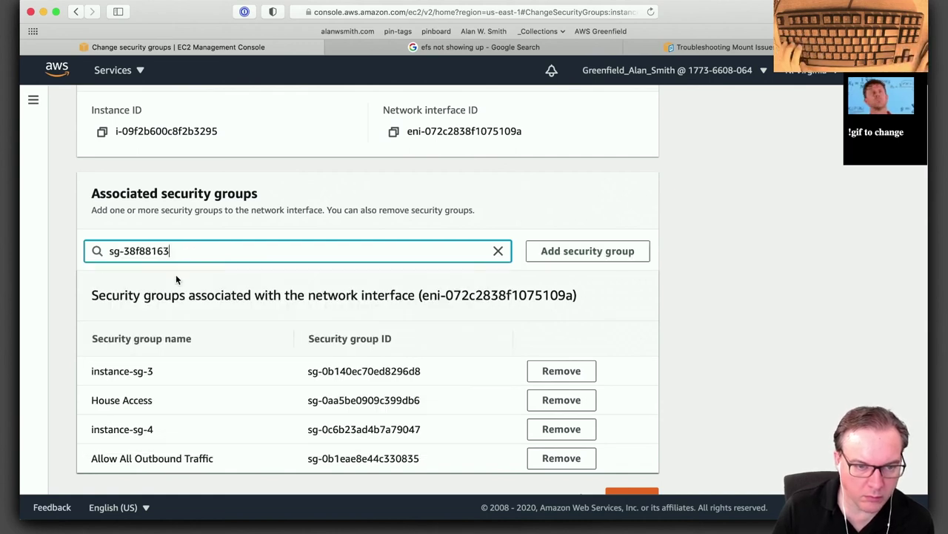
left_click(614, 252)
scroll(670, 374, "down", 2)
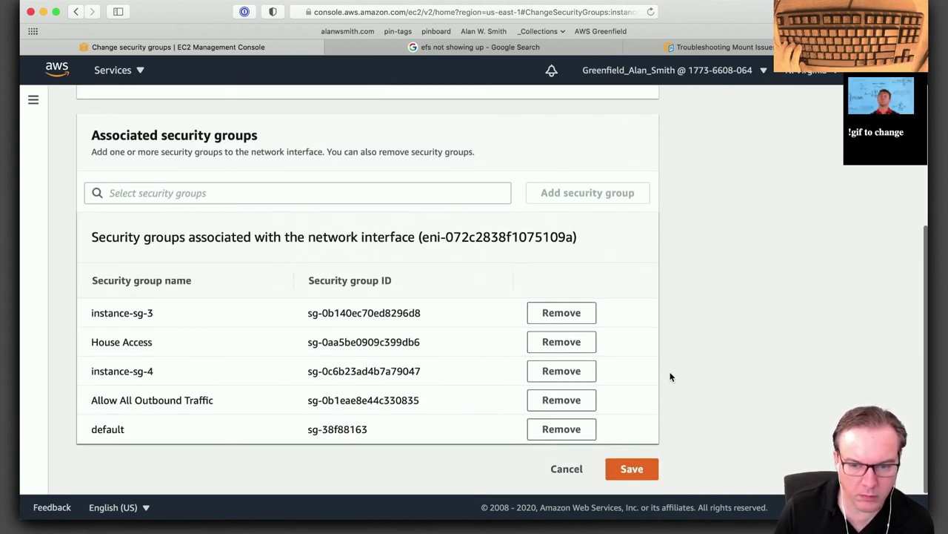
left_click(640, 473)
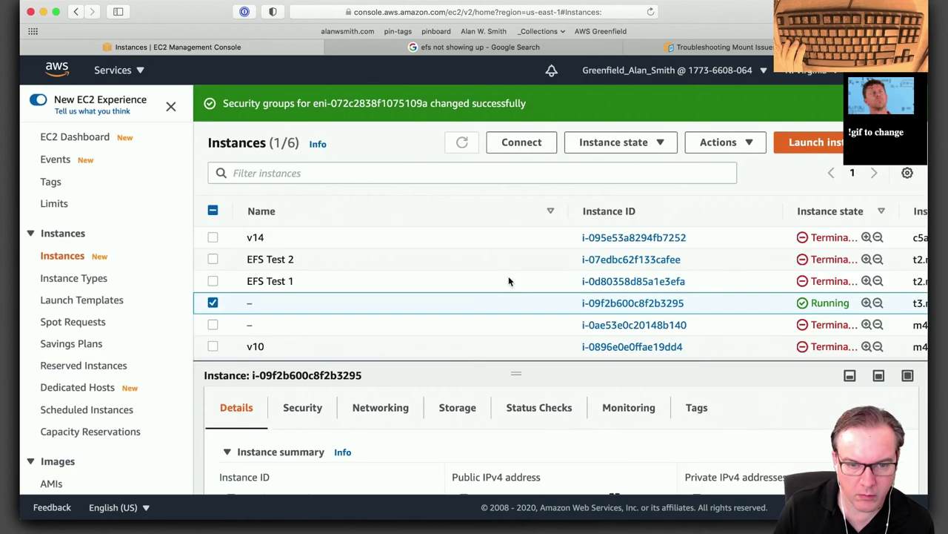
Reboot the running instance and confirm the reboot.
left_click(748, 145)
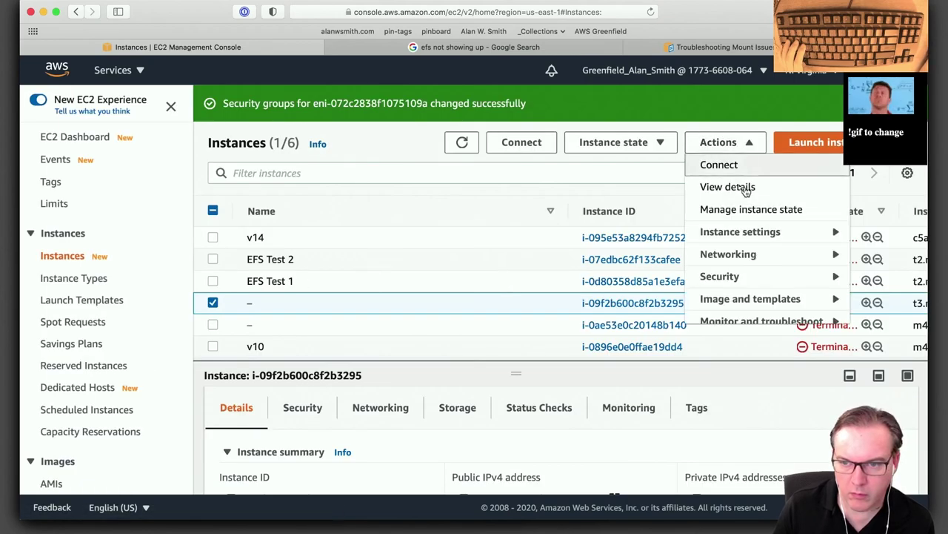
left_click(618, 143)
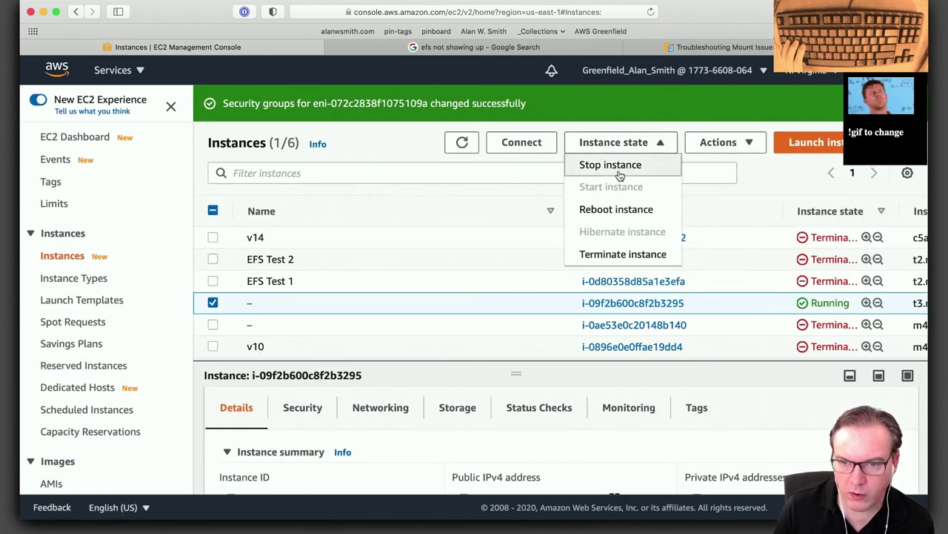
left_click(615, 209)
left_click(706, 353)
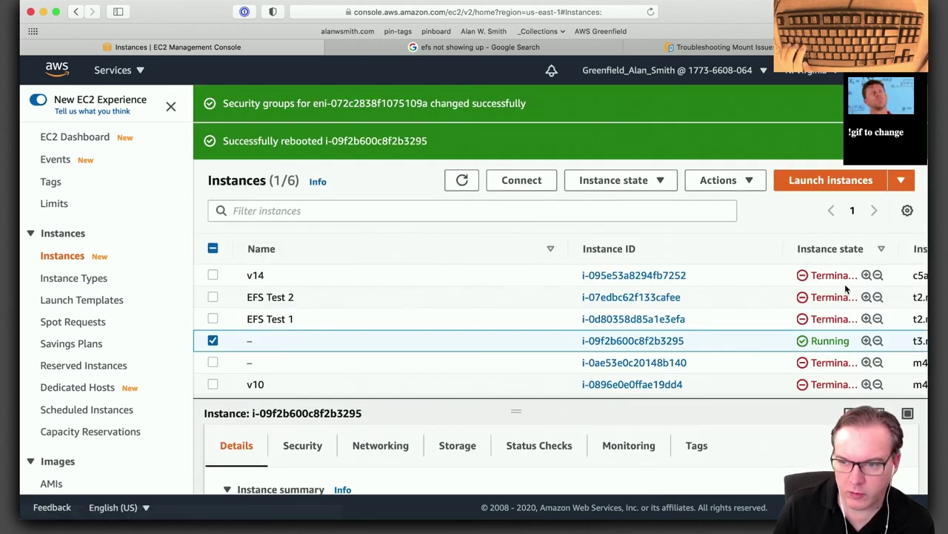
Try the not-terminated and terminated state filters, then open instance i-09f2b600c8f2b3295's details.
left_click(878, 276)
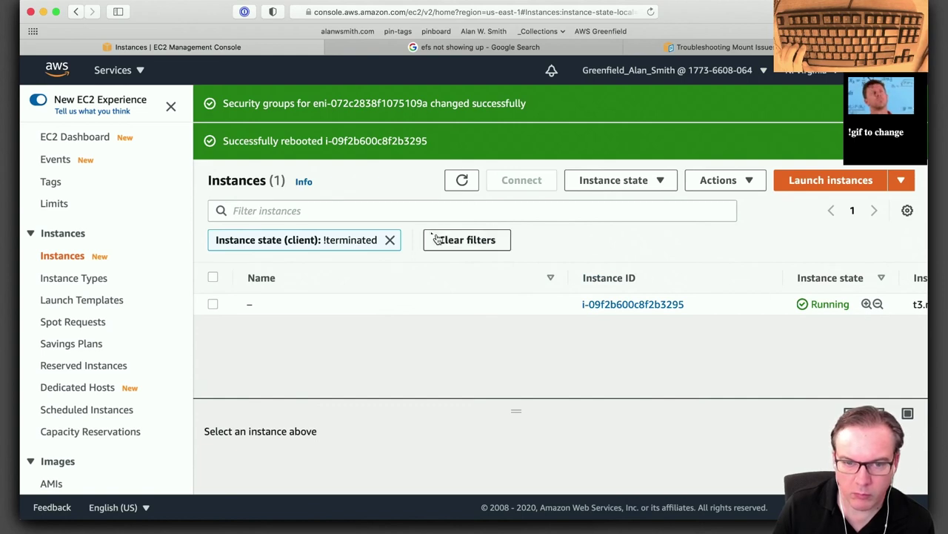
left_click(390, 239)
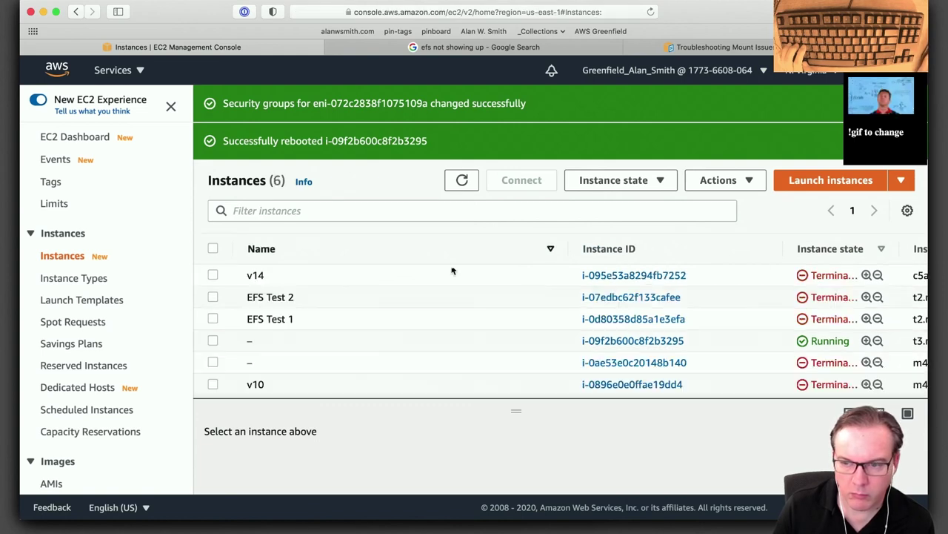
left_click(864, 297)
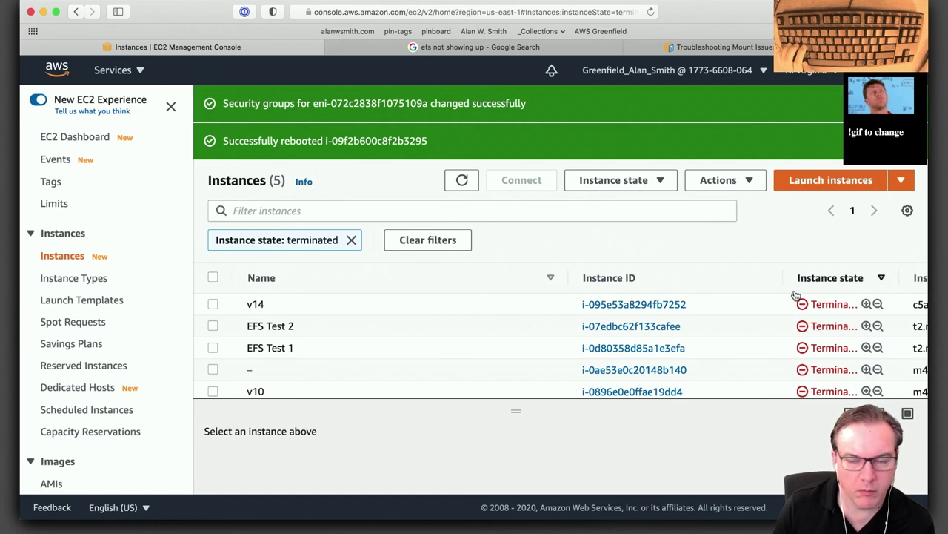
left_click(352, 242)
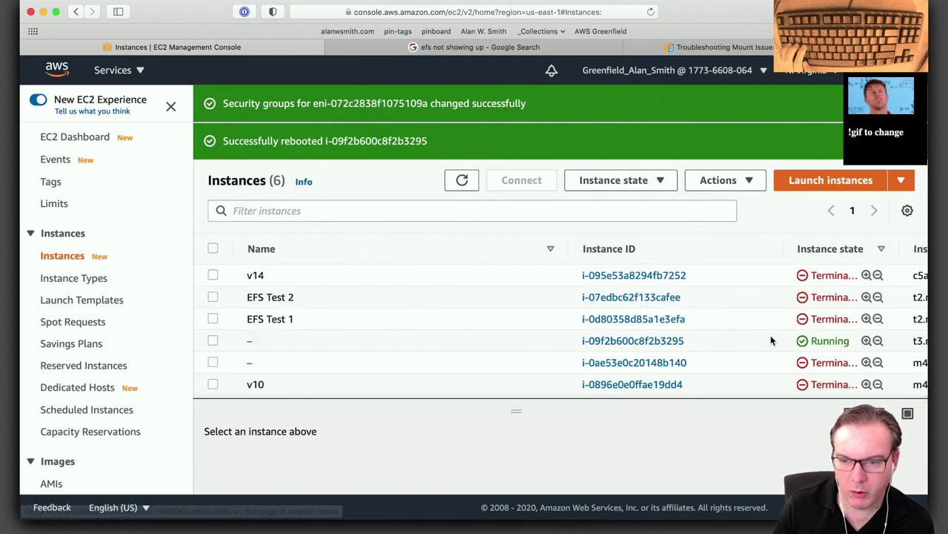
left_click(643, 340)
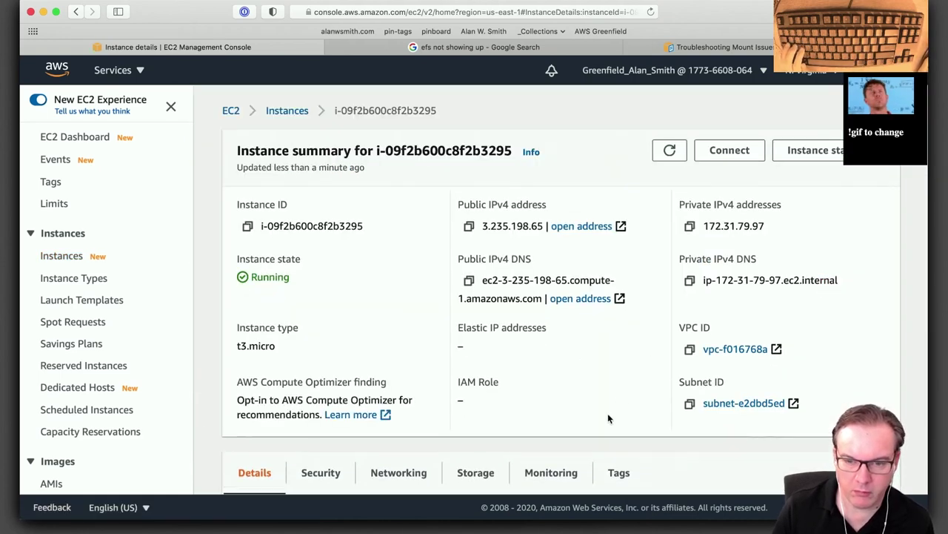
key("super+Tab")
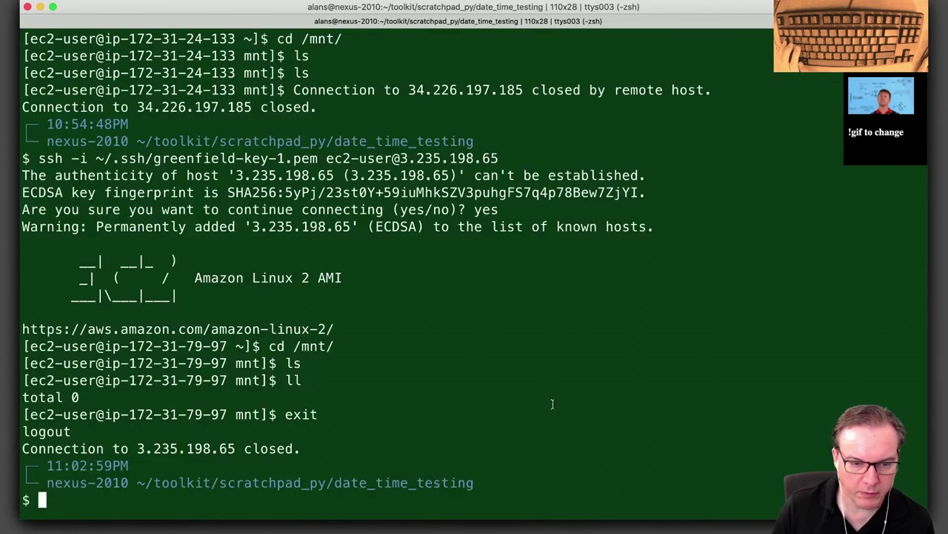
Reconnect to the instance over SSH and list the contents of /mnt and /mnt/efs.
key("Up")
key("Return")
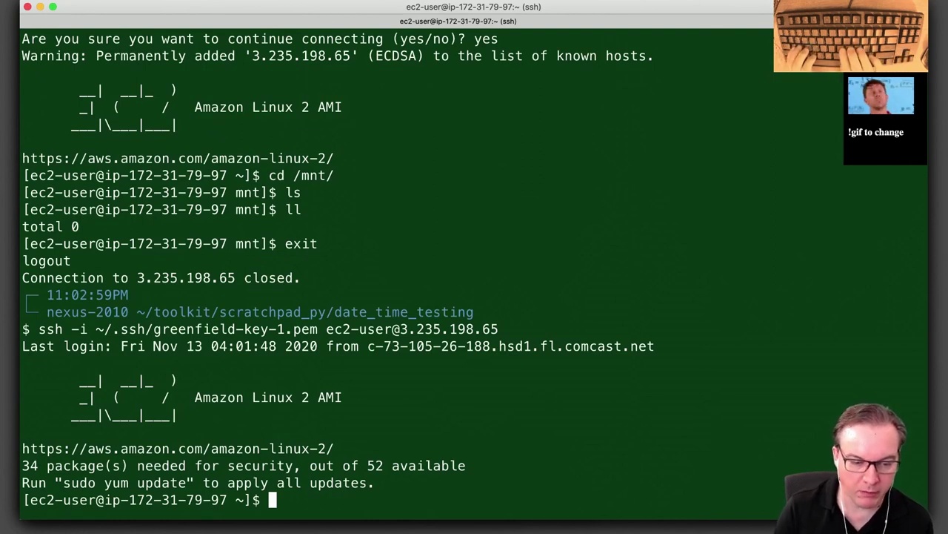
type("cd /mnt/")
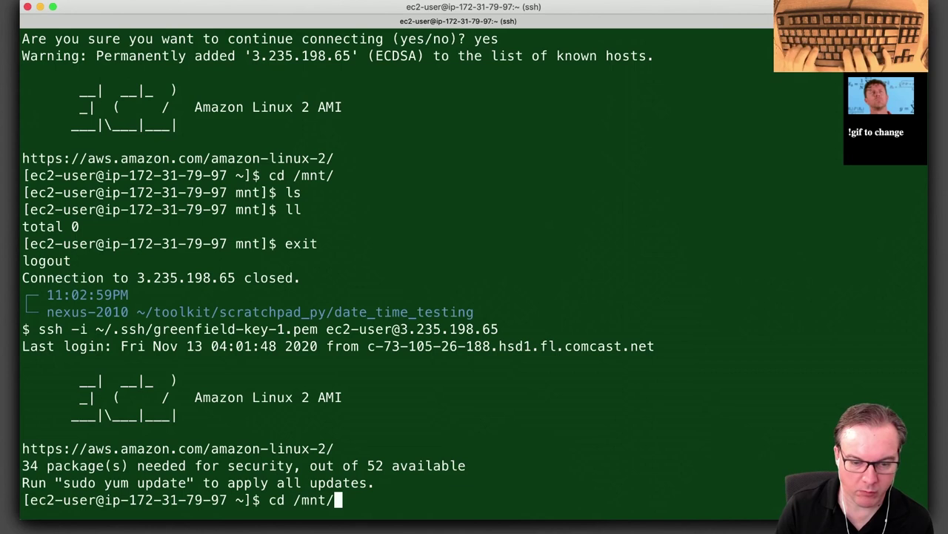
key("Return")
type("ls")
key("Return")
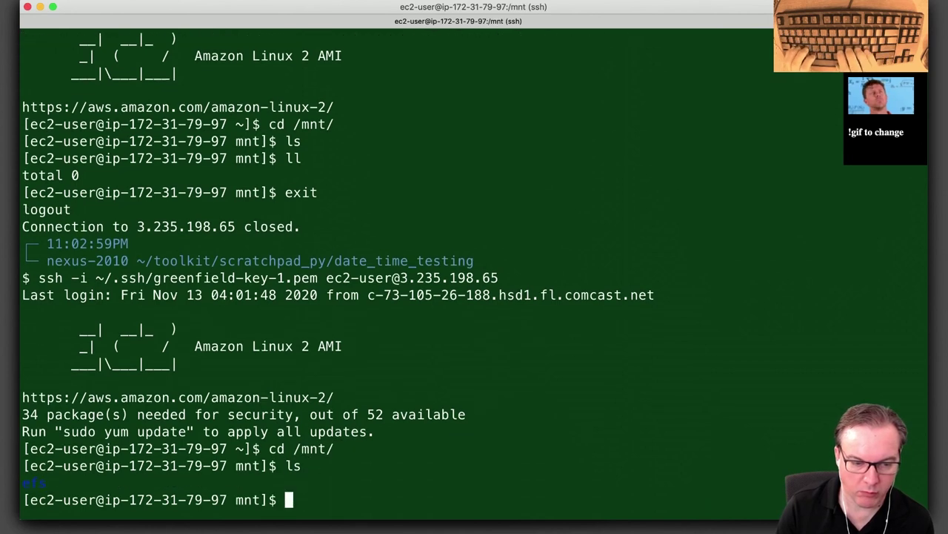
type("cd e")
key("Tab")
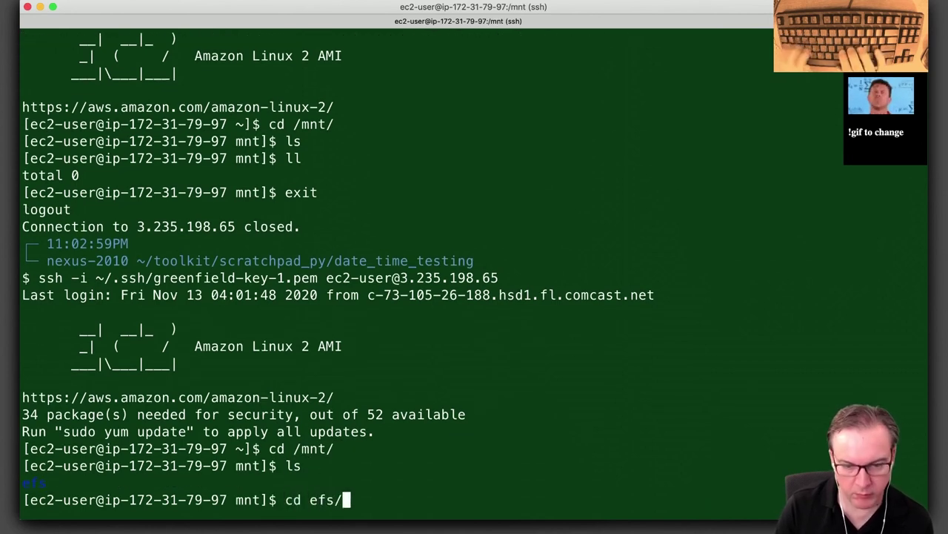
key("Return")
type("ls")
key("Return")
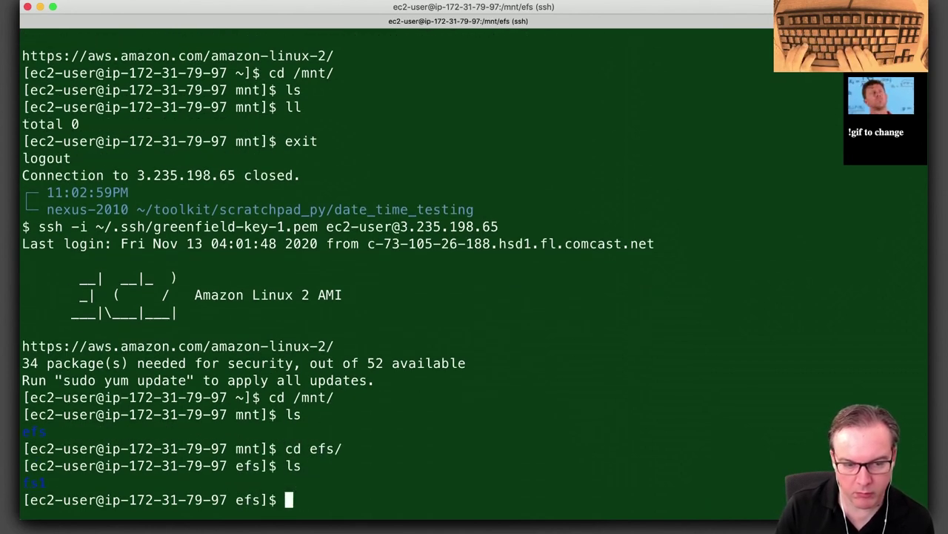
Enter /mnt/efs/fs1, list it, print the path with pwd and run df -h.
type("cd fs")
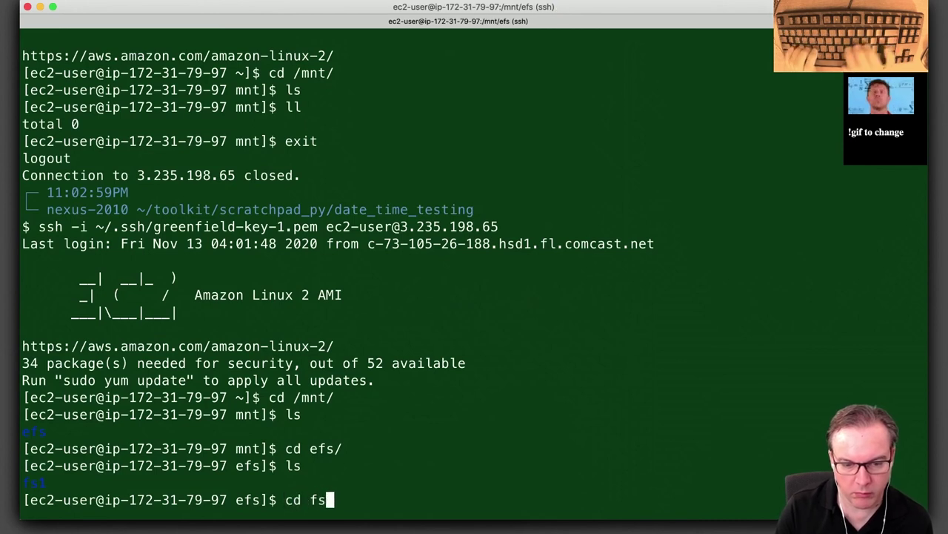
key("Tab")
key("Return")
type("ls")
key("Return")
type("ls")
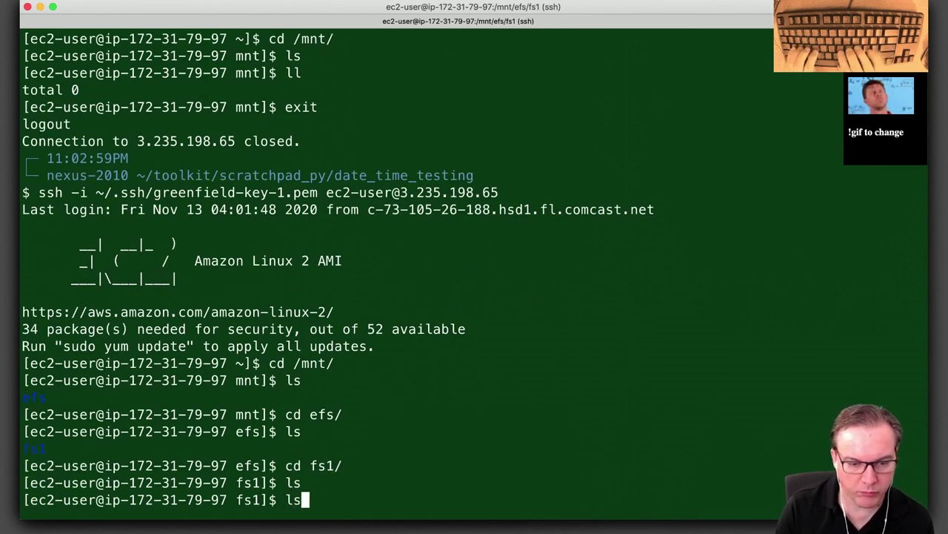
key("Return")
type("e")
key("BackSpace")
type("pwd")
key("Return")
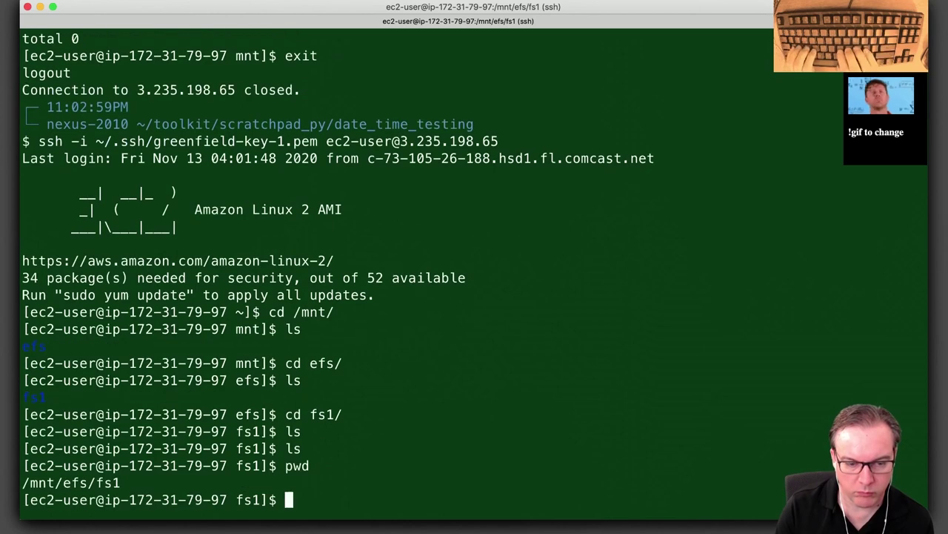
type("df -h")
key("Return")
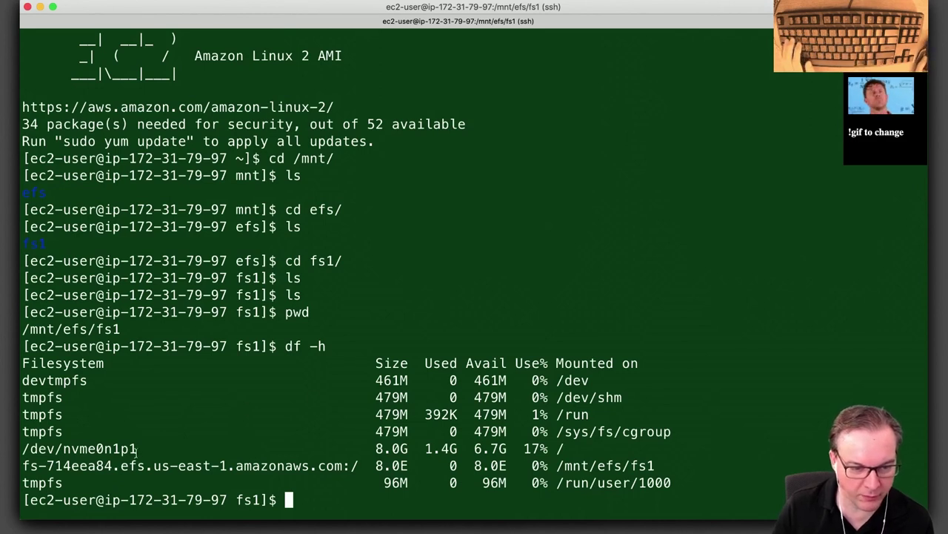
Highlight the EFS mount's 8.0E size, 8.0E available space and /mnt/efs/fs1 in the df output.
left_click_drag(137, 450, 23, 450)
left_click(417, 457)
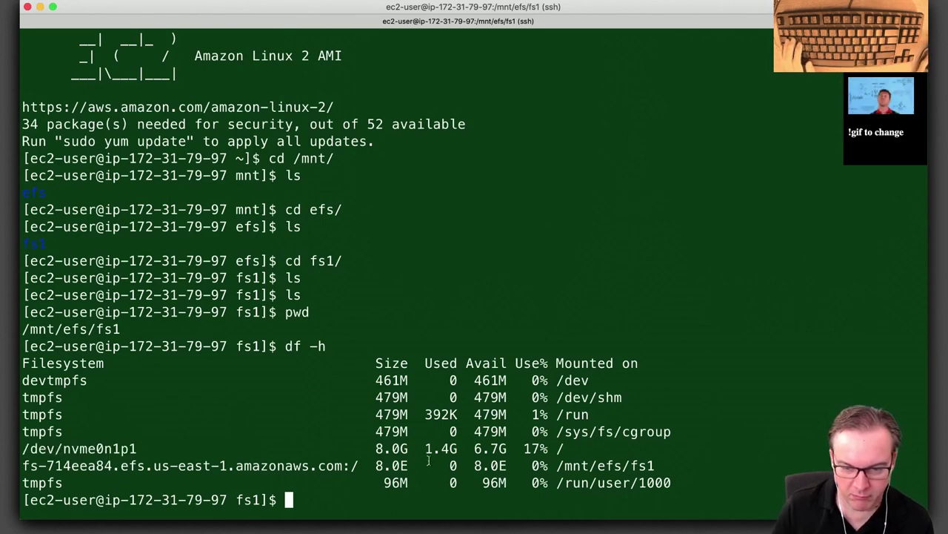
left_click_drag(410, 466, 377, 465)
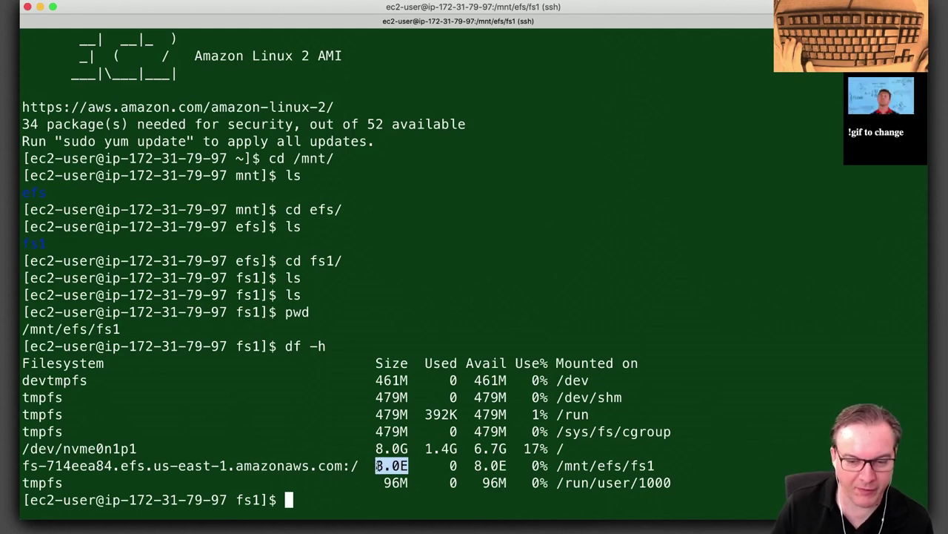
left_click_drag(561, 465, 658, 465)
left_click(454, 467)
left_click_drag(475, 465, 509, 465)
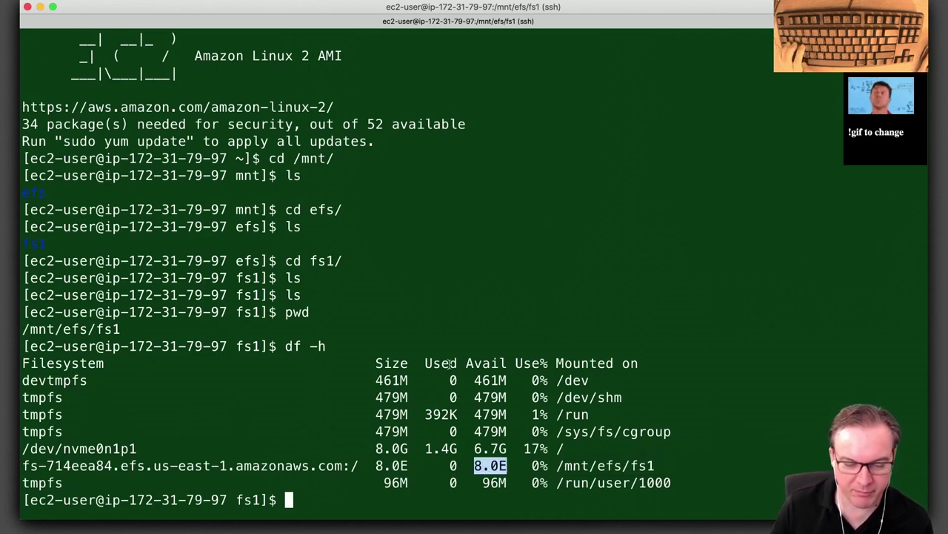
key("super+Tab")
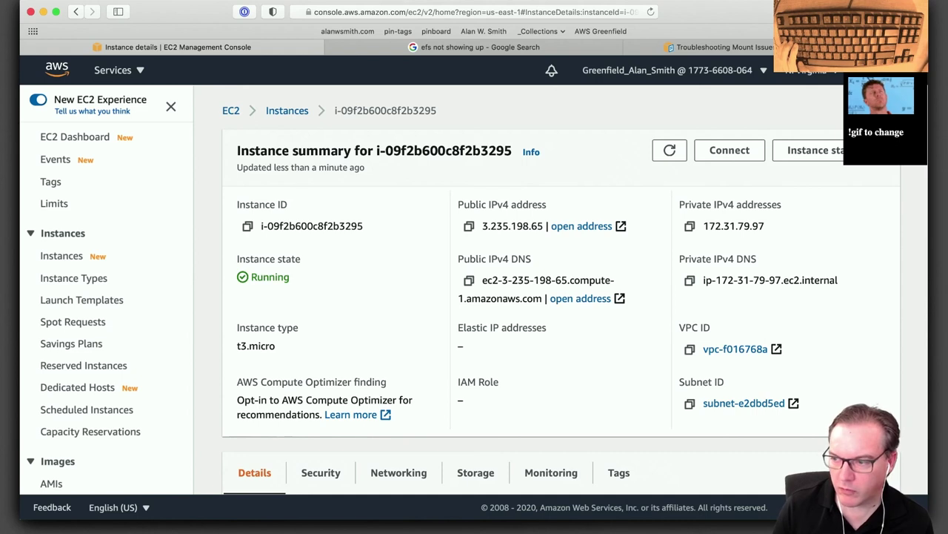
Scroll through the instance's details in the EC2 console.
key("super+Tab")
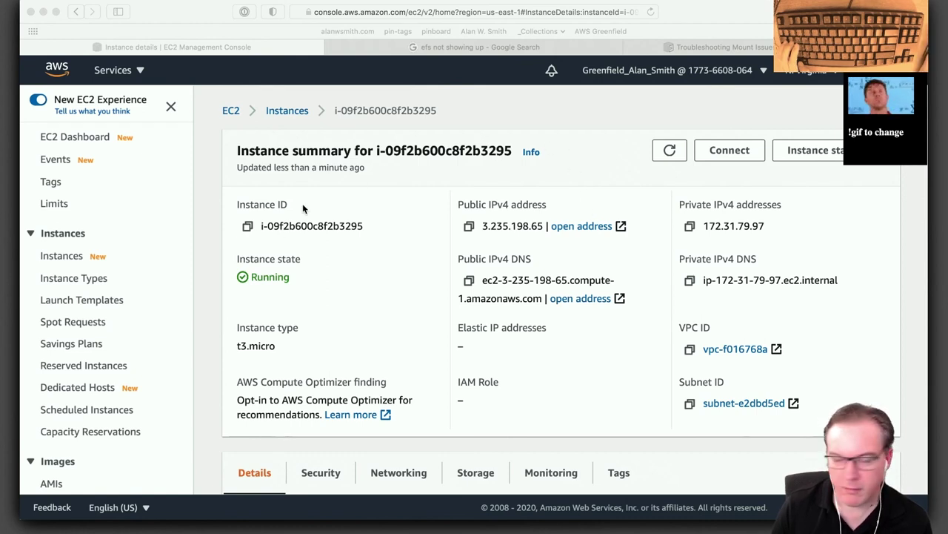
left_click(198, 211)
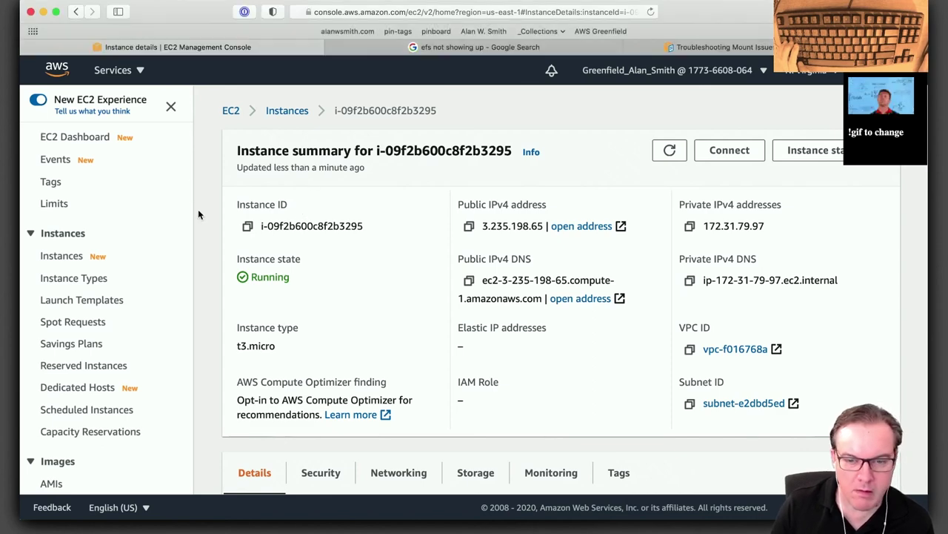
scroll(271, 294, "down", 3)
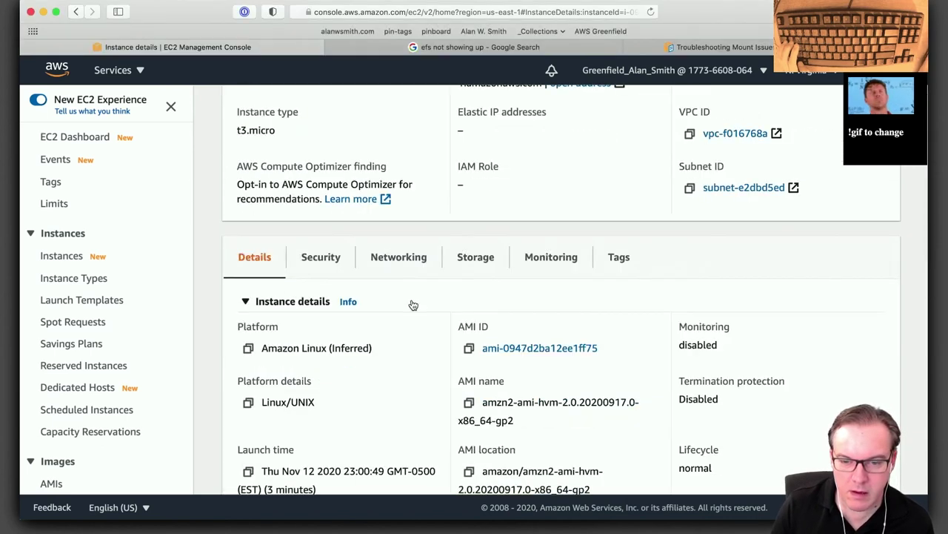
scroll(403, 304, "down", 1)
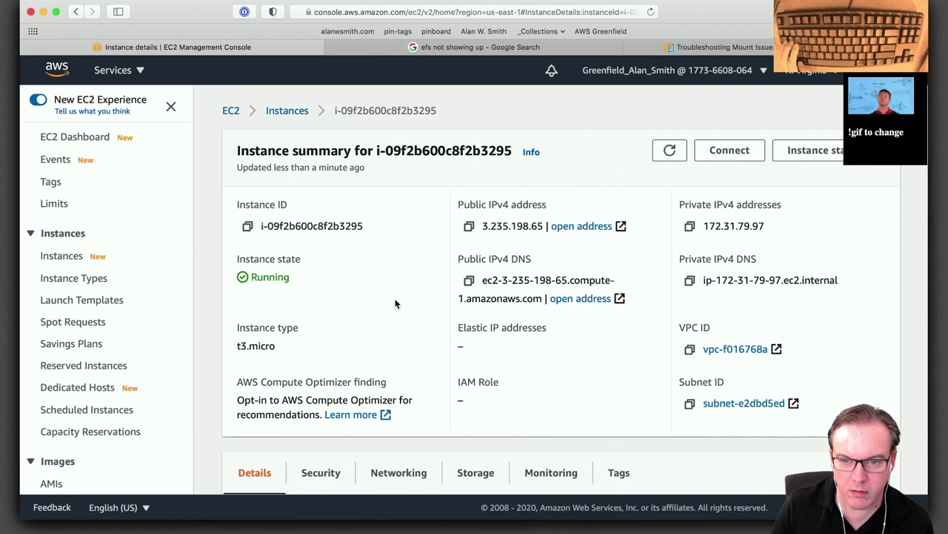
Log out of the SSH session with exit and return to the EC2 console.
key("super+Tab")
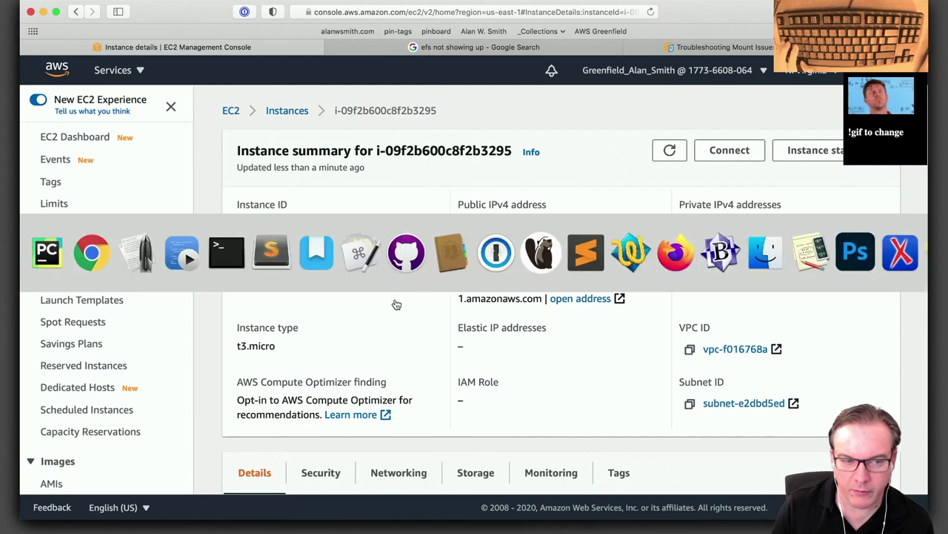
type("eix")
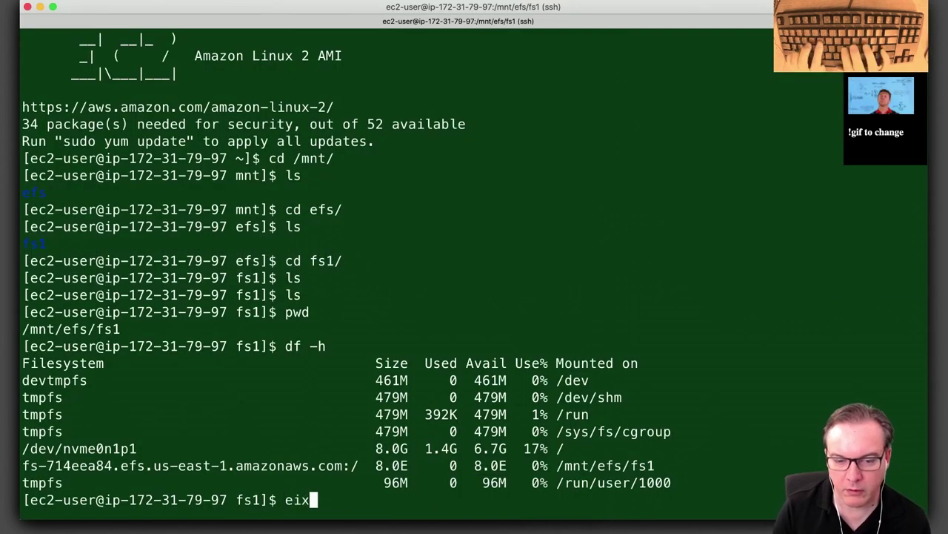
key("BackSpace")
key("BackSpace")
type("xit")
key("Return")
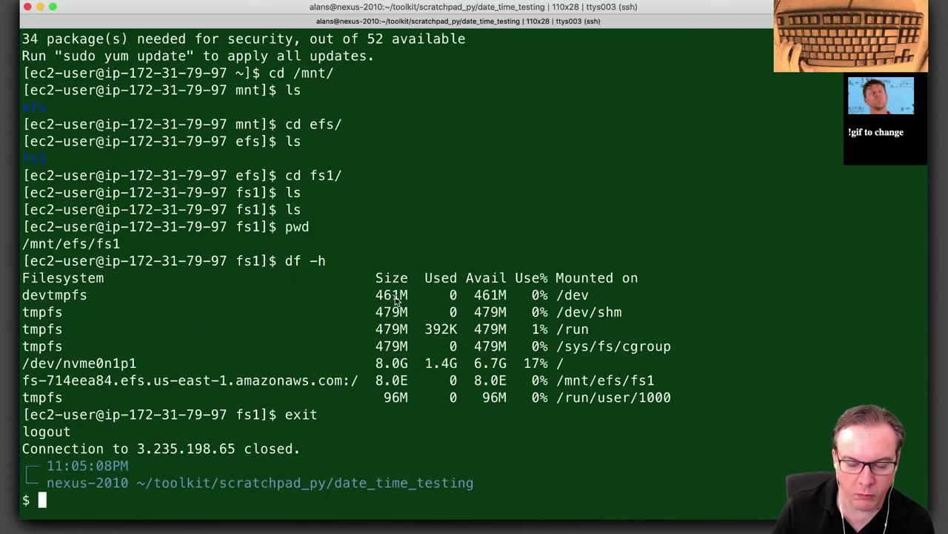
key("super+Tab")
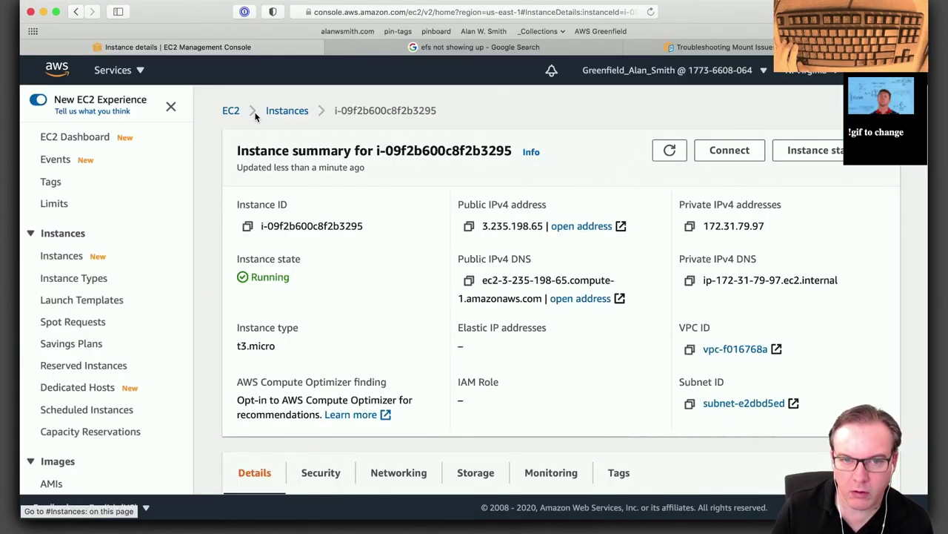
Remove Allow All Outbound Traffic, instance-sg-3 and default, keeping House Access and instance-sg-4, then save.
left_click(279, 111)
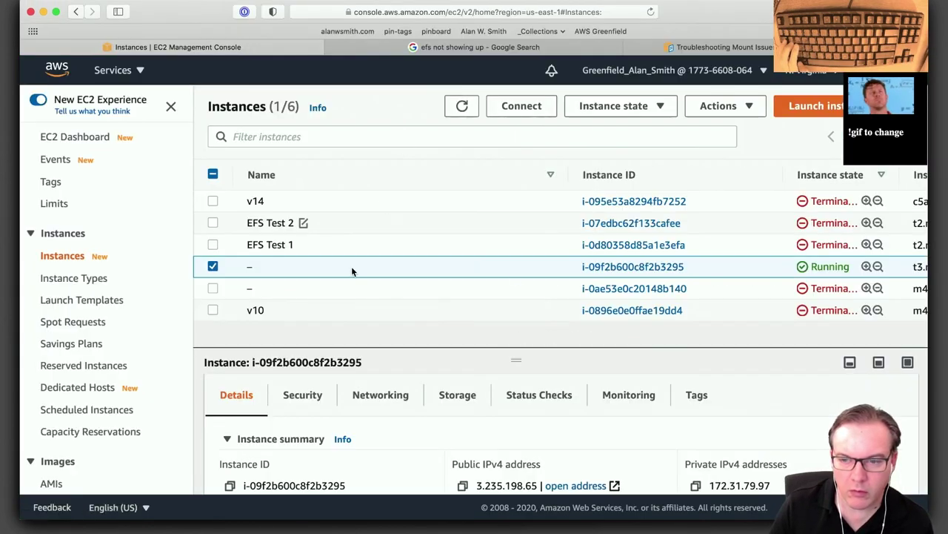
left_click(633, 266)
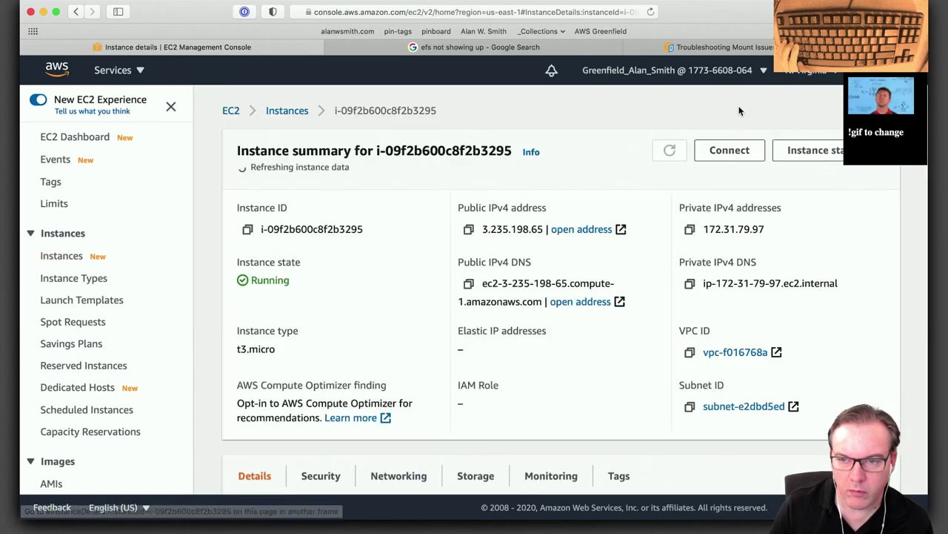
key("super+bracketleft")
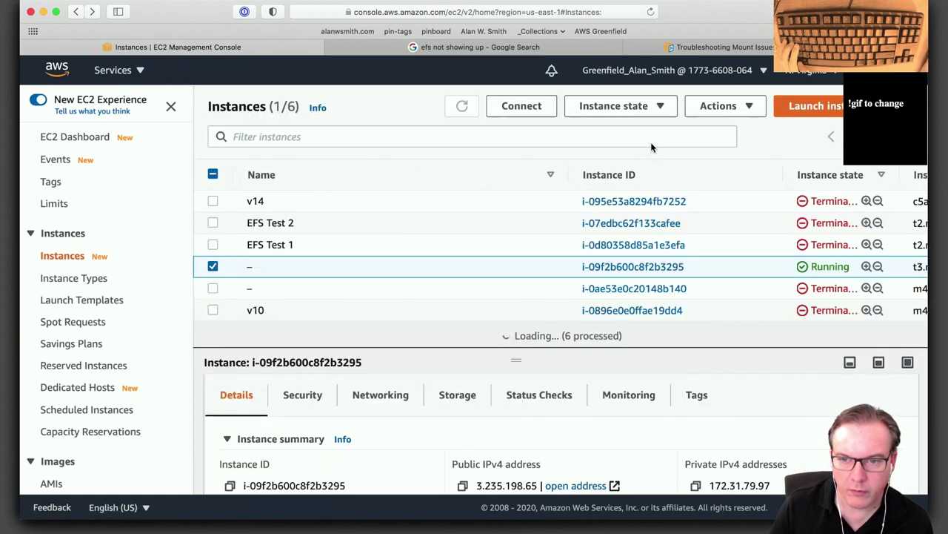
left_click(746, 111)
mouse_move(723, 240)
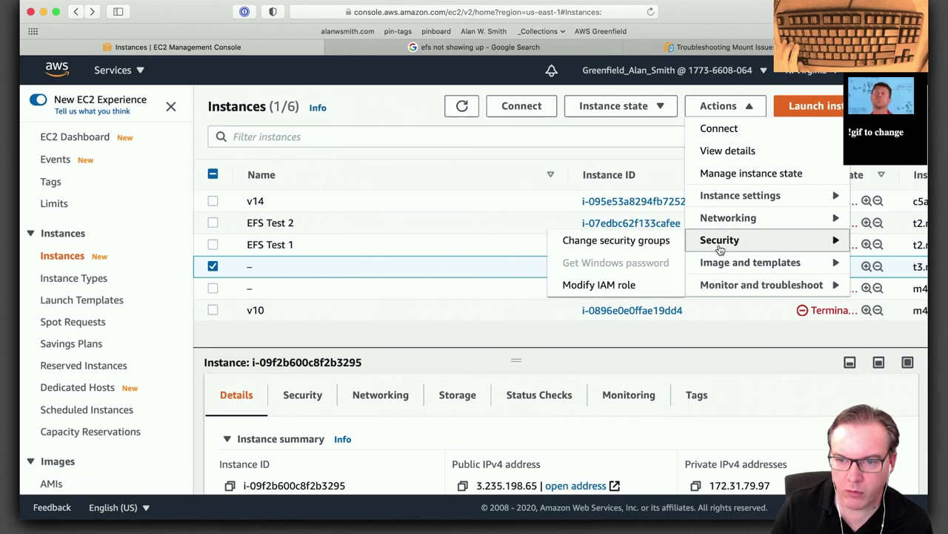
left_click(609, 242)
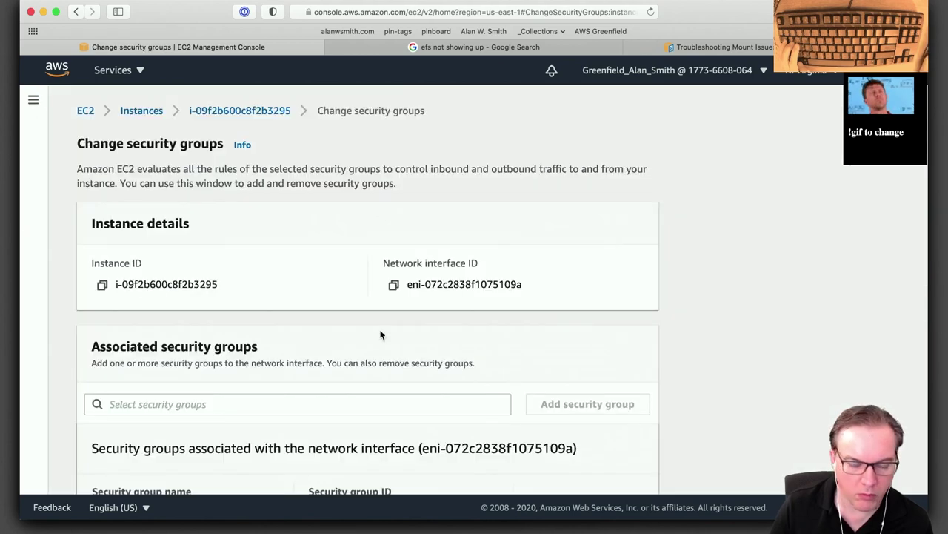
scroll(380, 335, "down", 3)
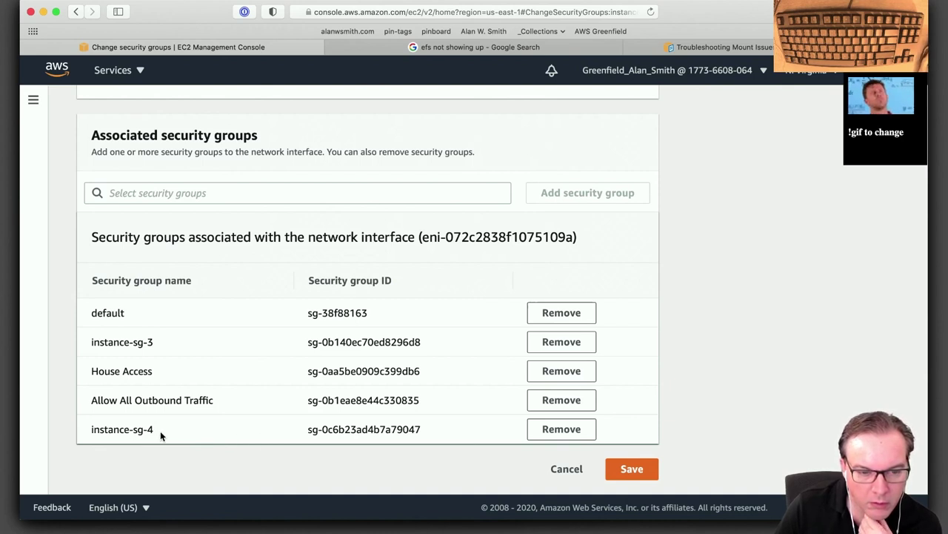
left_click_drag(160, 431, 104, 428)
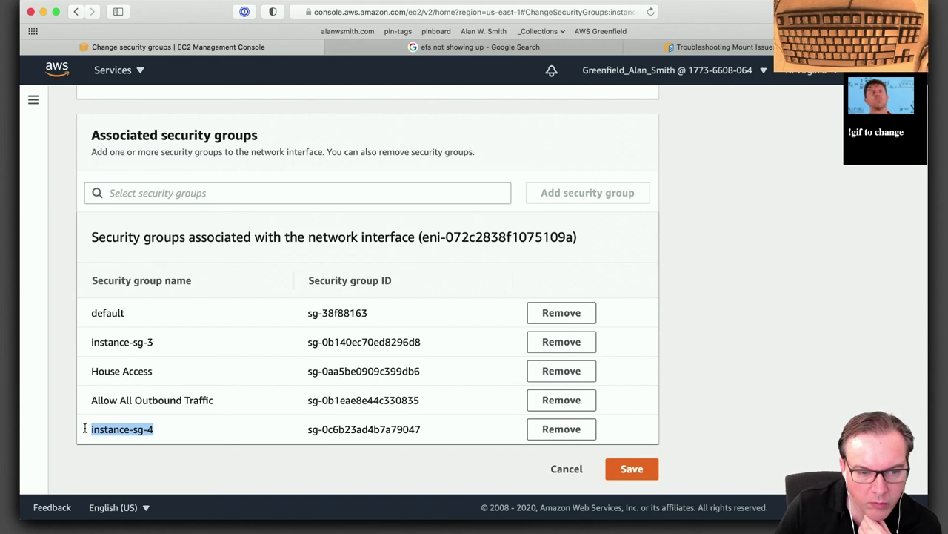
left_click(557, 398)
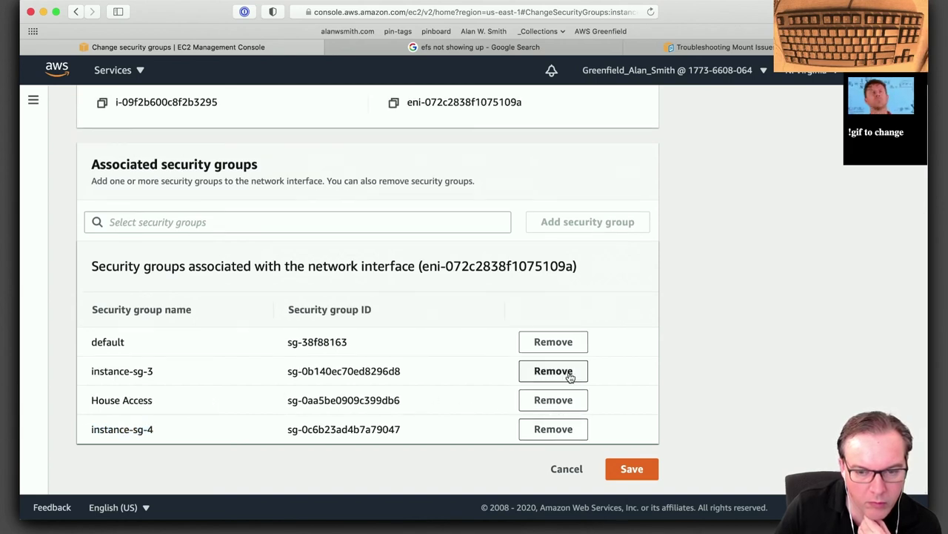
left_click(561, 375)
left_click(553, 371)
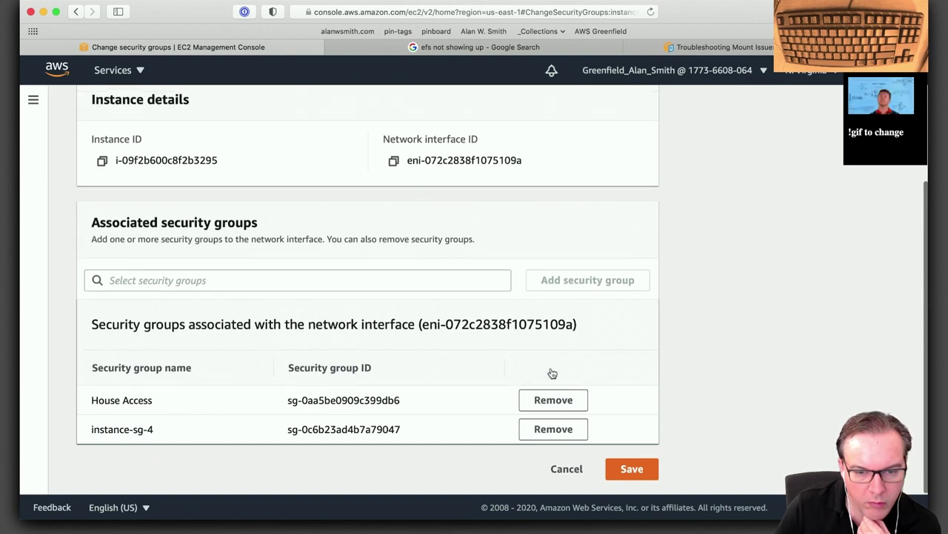
left_click(638, 470)
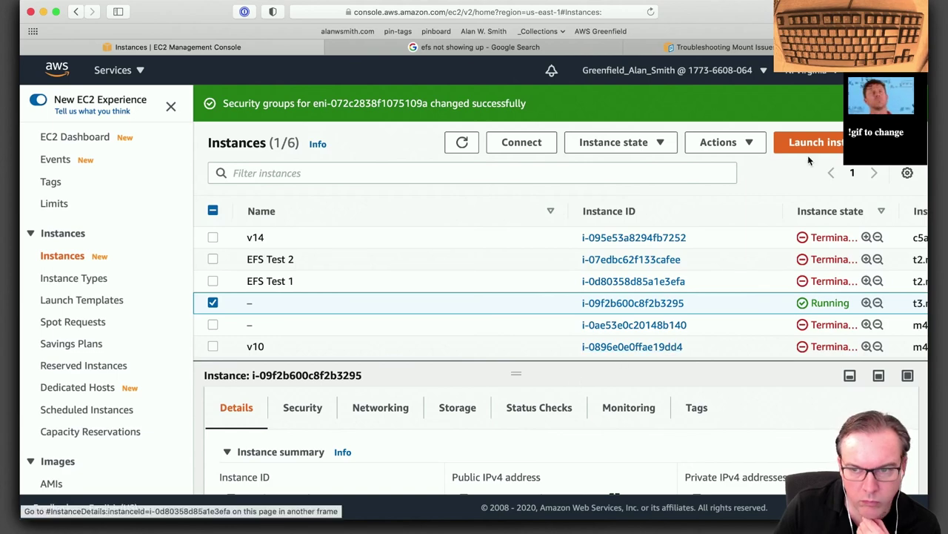
Reboot instance i-09f2b600c8f2b3295 and confirm the reboot.
left_click(720, 143)
left_click(659, 146)
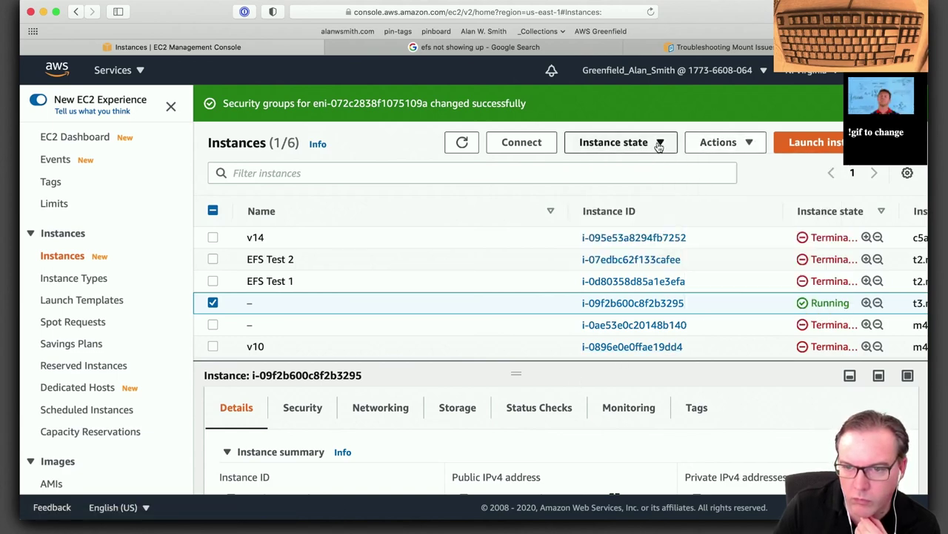
left_click(659, 144)
left_click(614, 209)
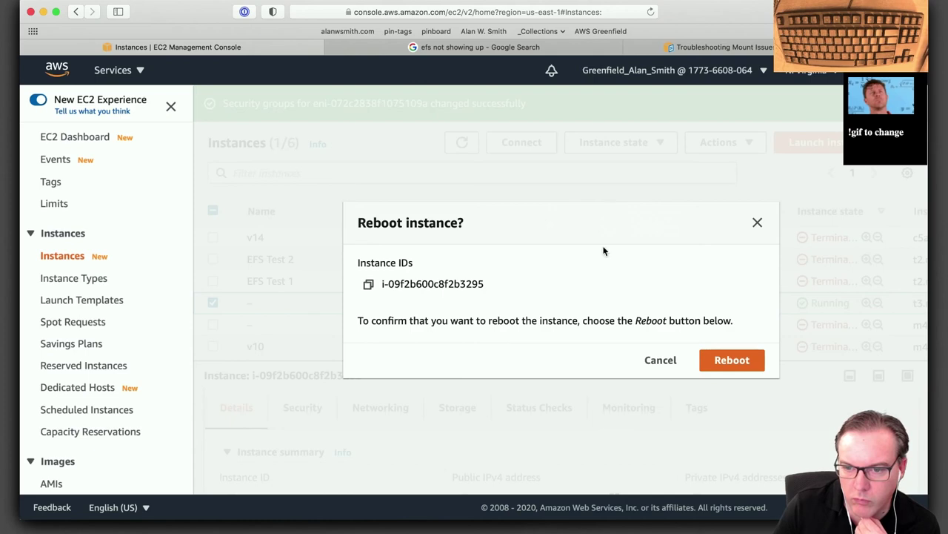
left_click(741, 361)
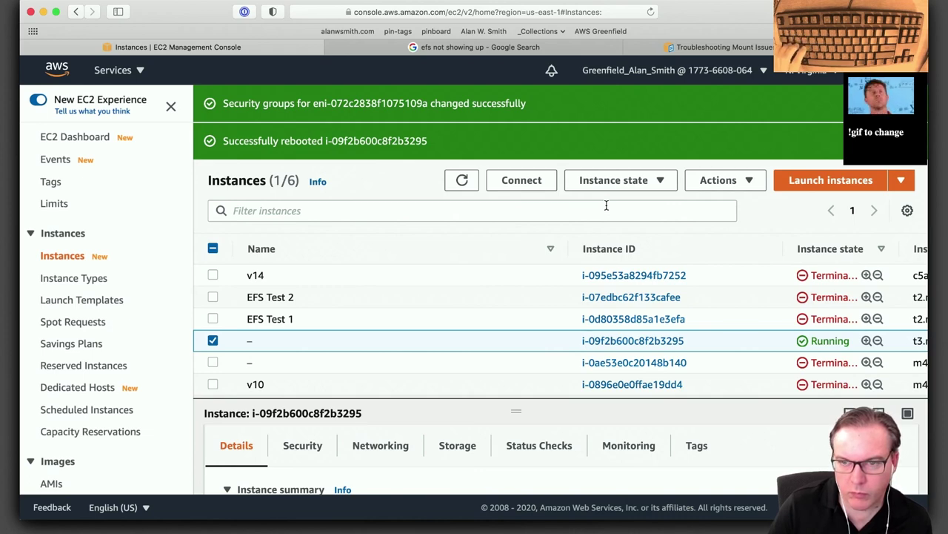
Open the EFS Troubleshooting Mount Issues article, then go to the EFS console via Launchpad.
left_click(447, 47)
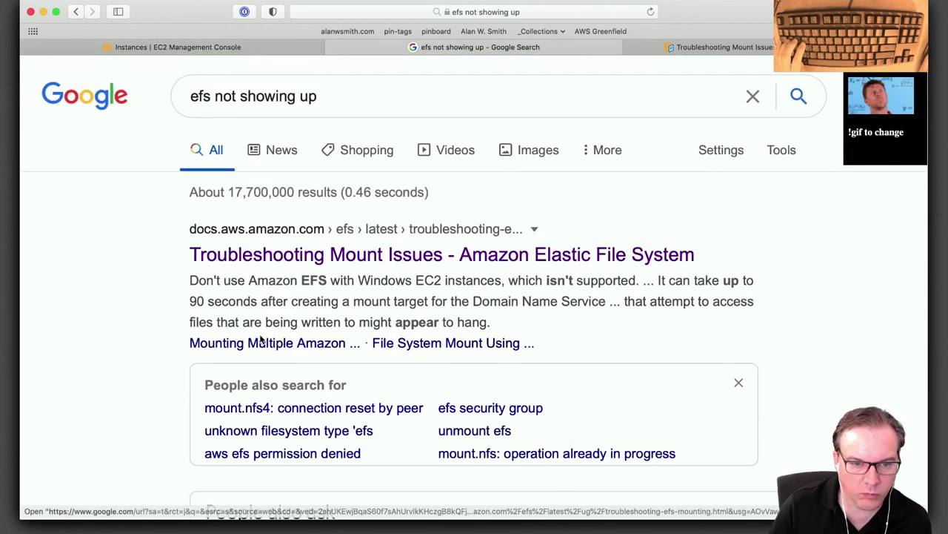
left_click(261, 339)
key("super+t")
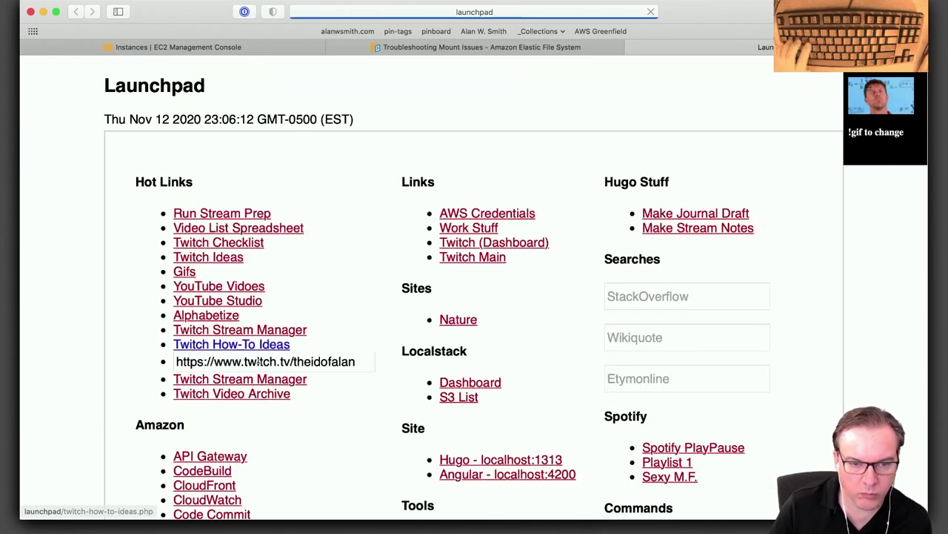
scroll(252, 371, "down", 10)
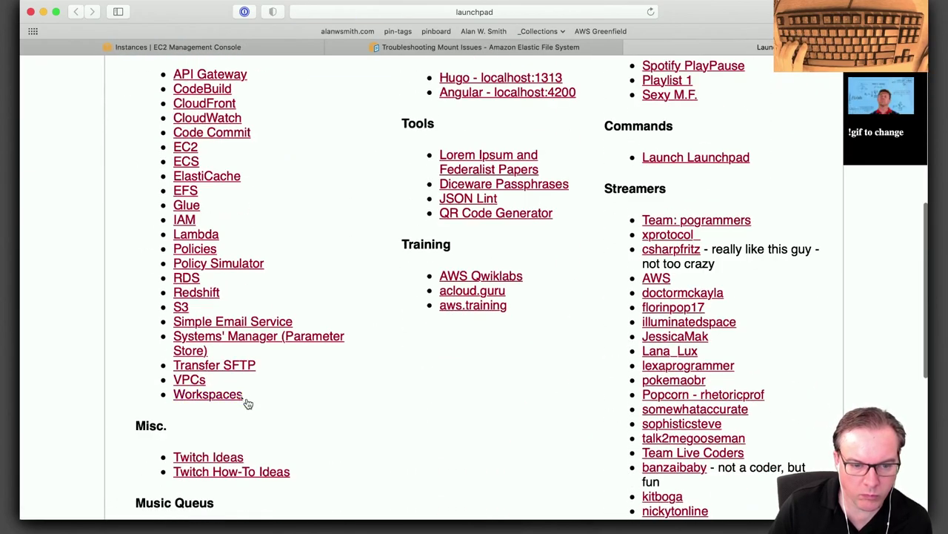
left_click(186, 191)
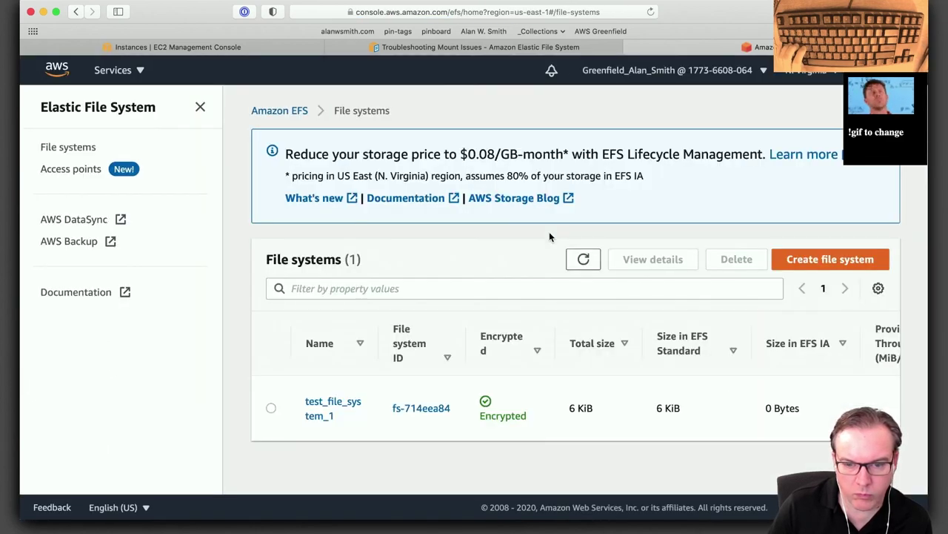
Open test_file_system_1 and review its us-east-1a, 1b and 1c mount targets and security groups.
left_click(326, 410)
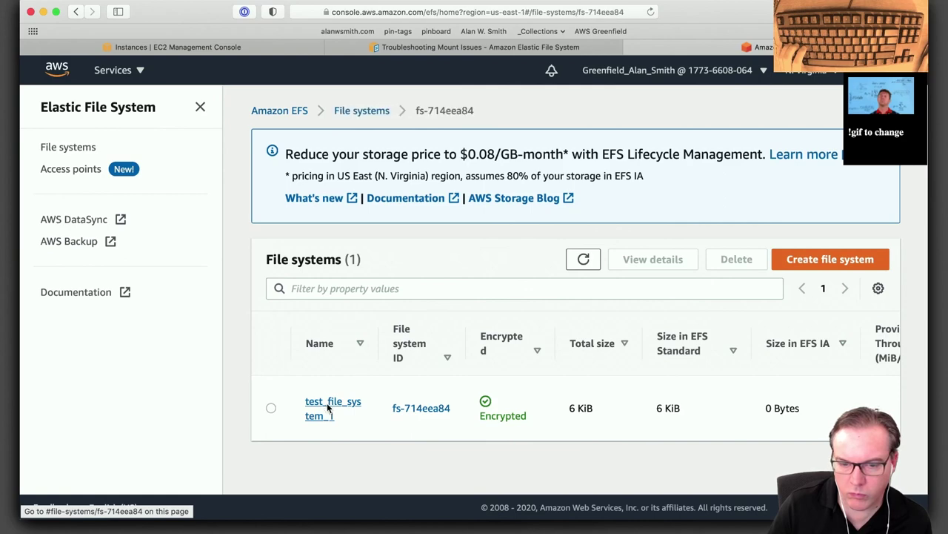
scroll(823, 409, "down", 3)
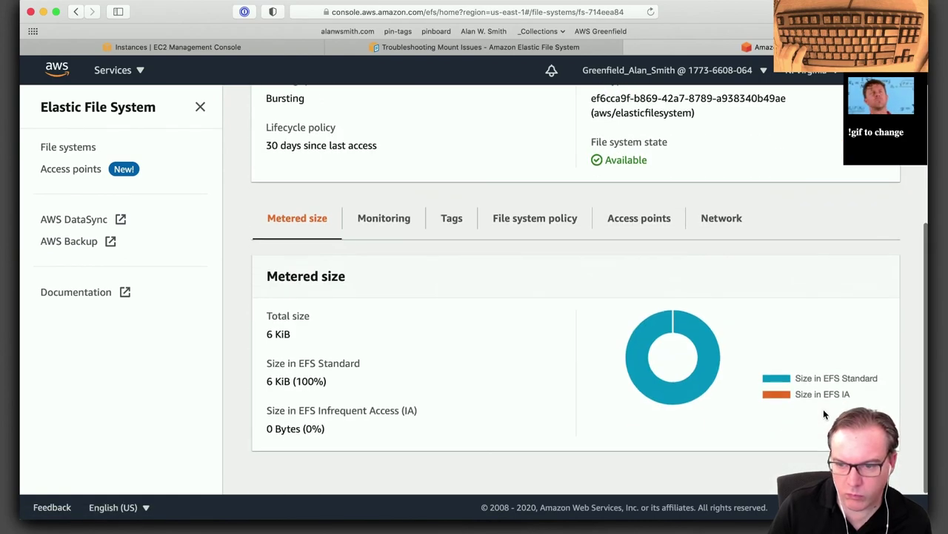
left_click(715, 233)
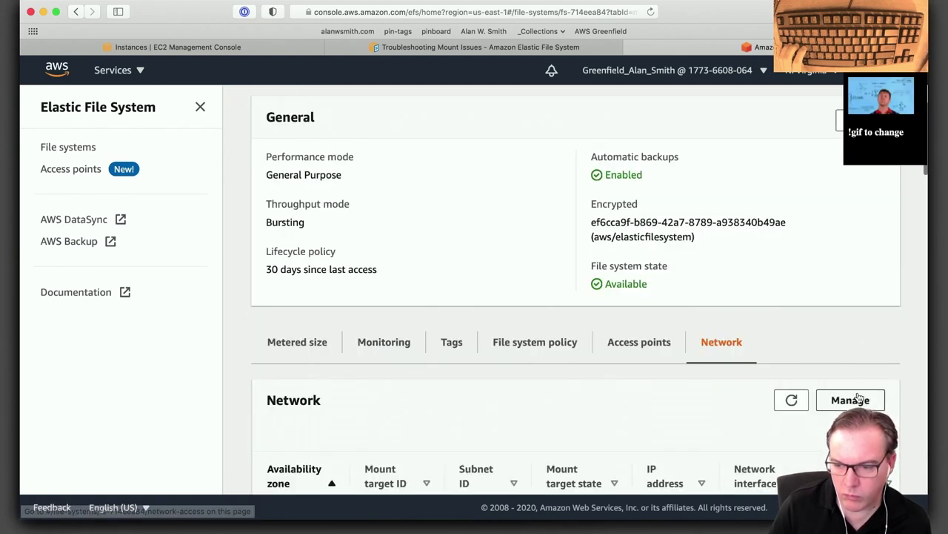
scroll(838, 395, "down", 3)
scroll(712, 355, "down", 3)
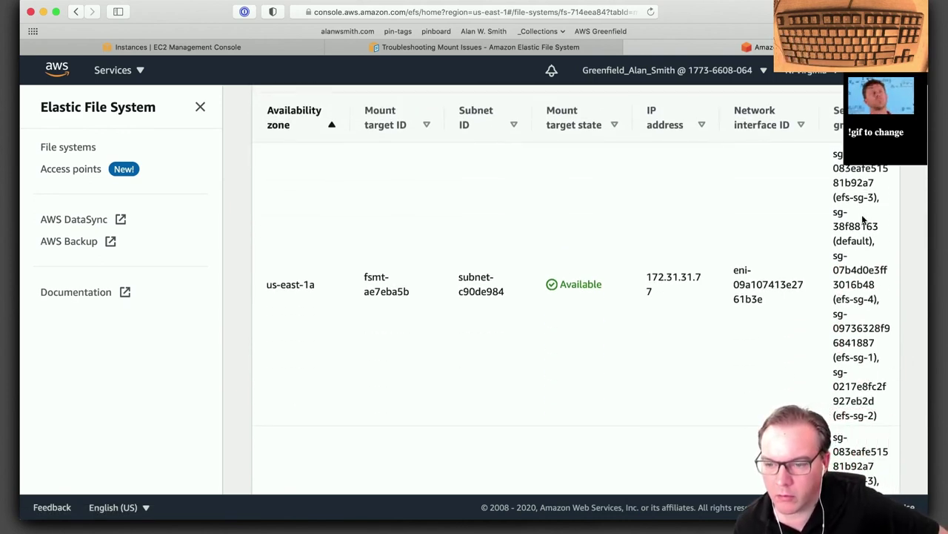
scroll(858, 280, "down", 1)
scroll(857, 280, "down", 5)
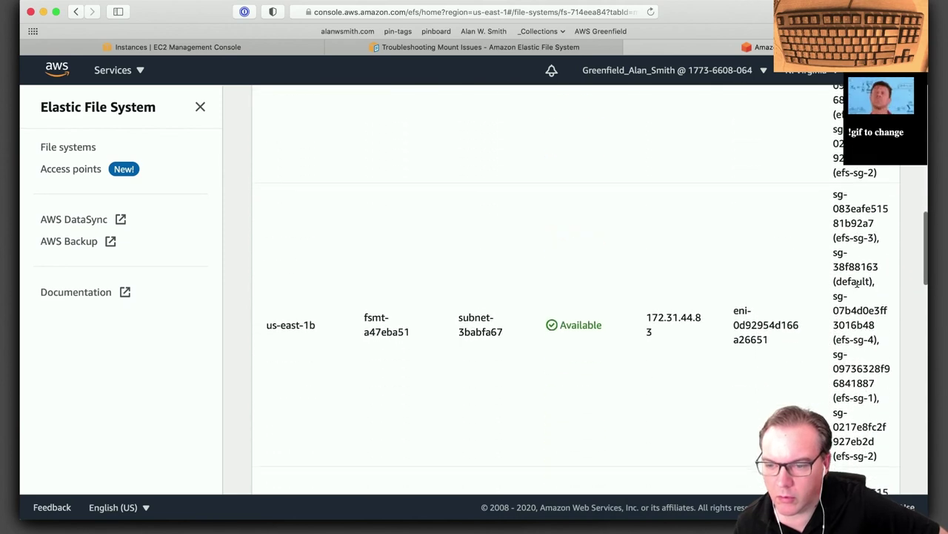
scroll(857, 280, "down", 5)
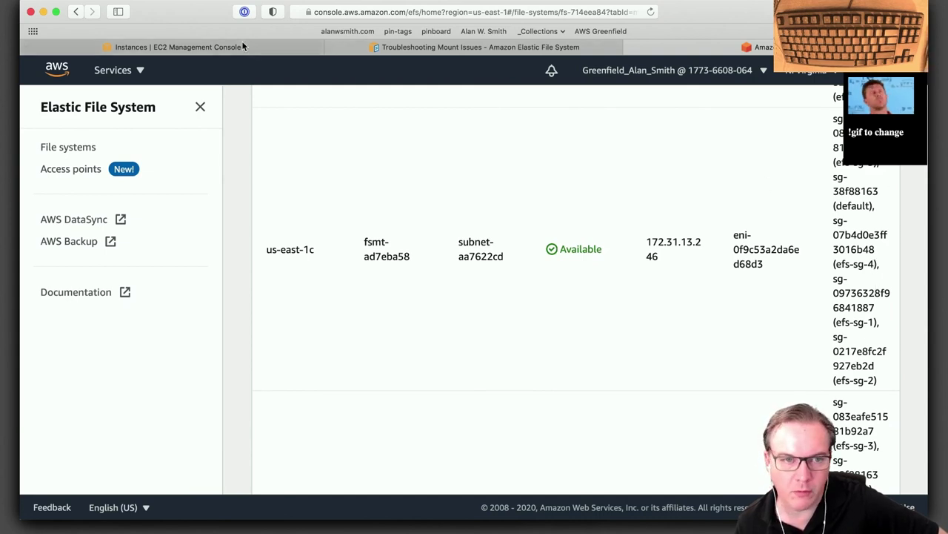
In Terminal, rerun the previous ssh command to reconnect to the rebooted instance.
left_click(223, 50)
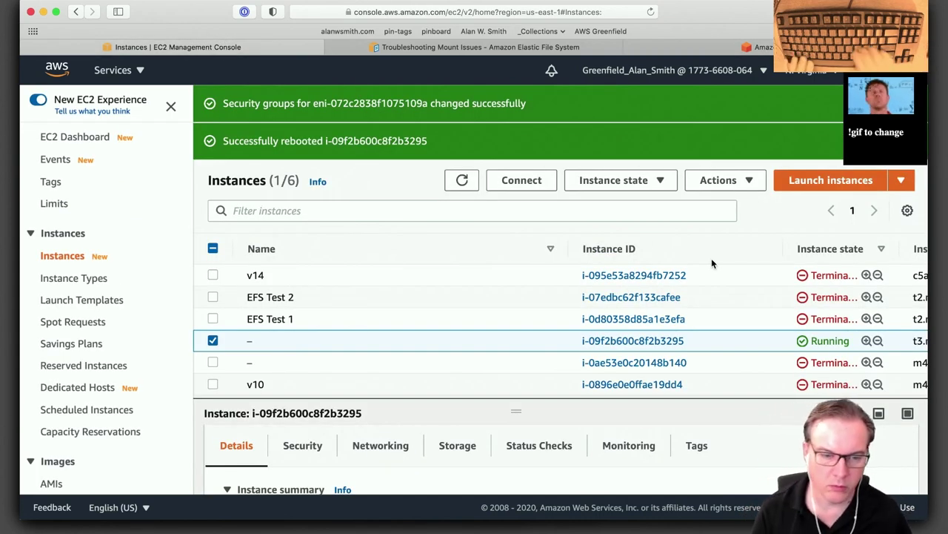
key("alt+space")
key("Escape")
key("super+Tab")
key("Up")
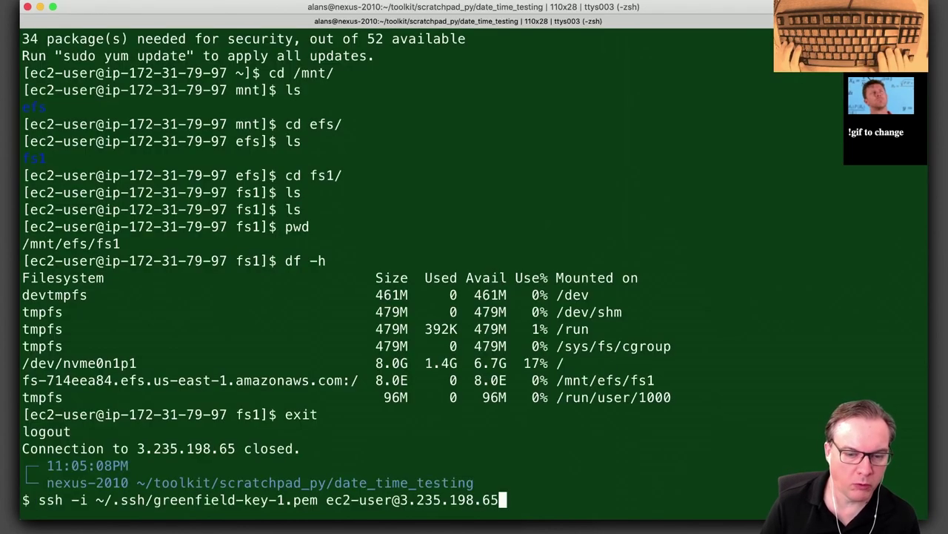
key("Return")
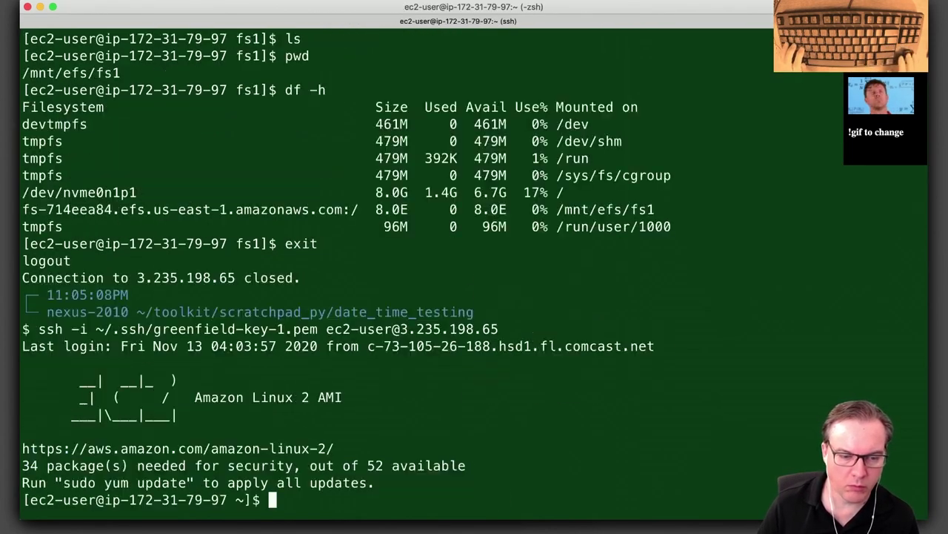
Run cd /mnt/ and ls to confirm the efs directory is still there, then return to Safari.
type("cd /mnt/")
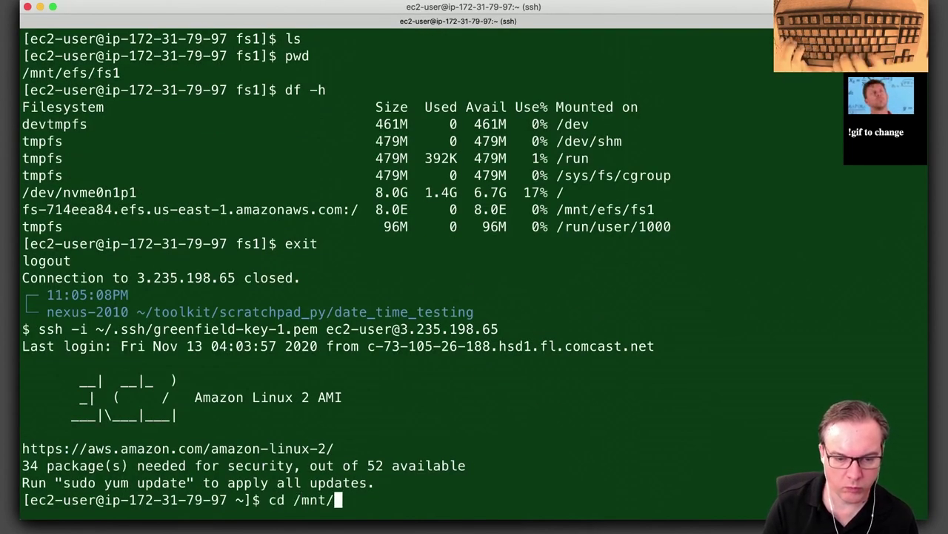
key("Return")
type("ls")
key("Return")
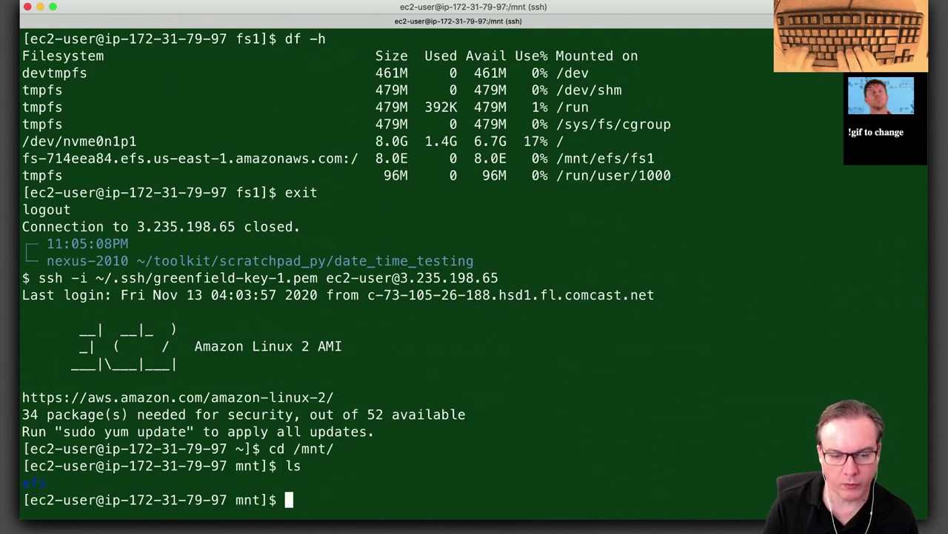
key("super+Tab")
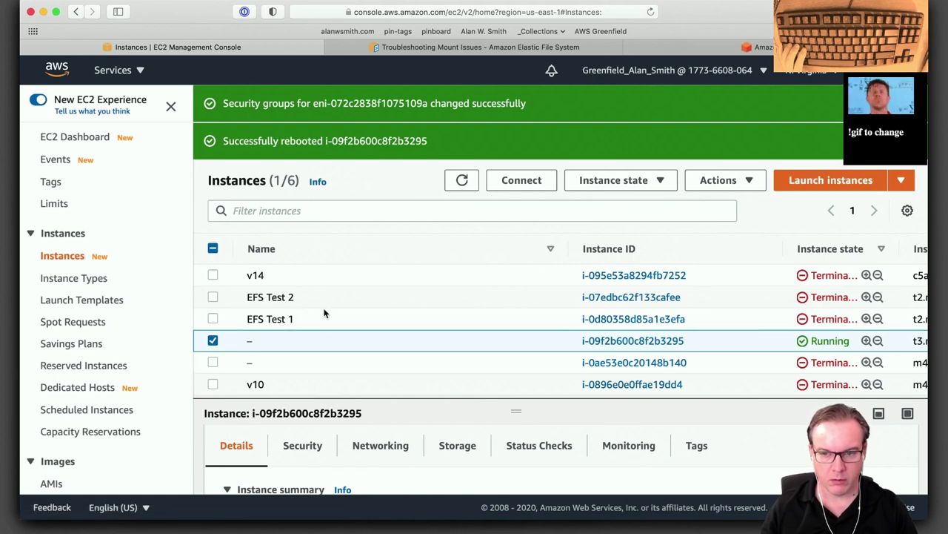
Try the Instance state options on the terminated v14 instance, then deselect it.
left_click(800, 277)
scroll(824, 311, "down", 3)
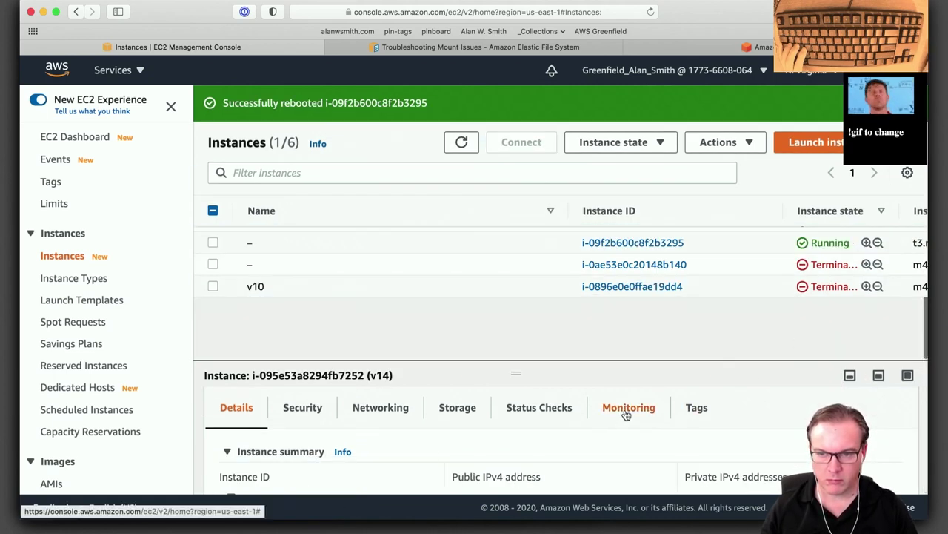
scroll(731, 324, "up", 3)
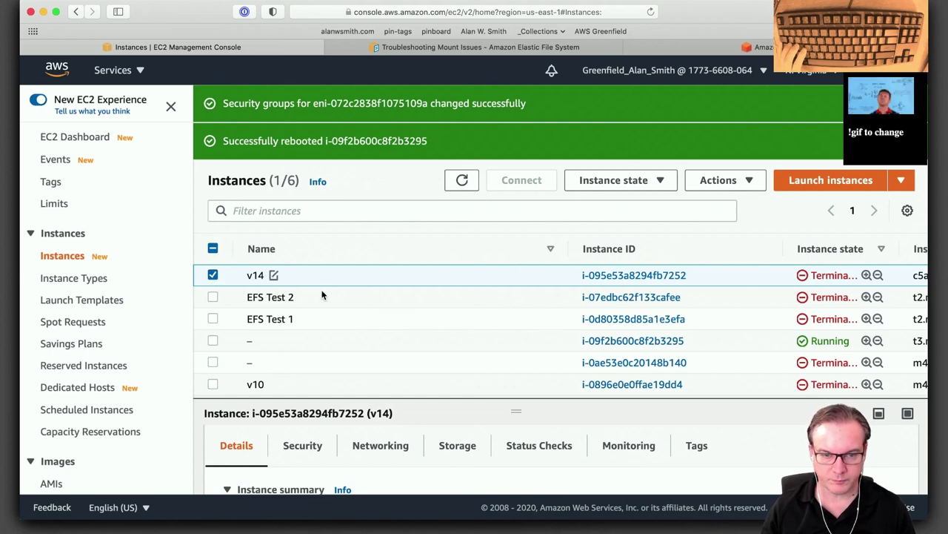
left_click(747, 181)
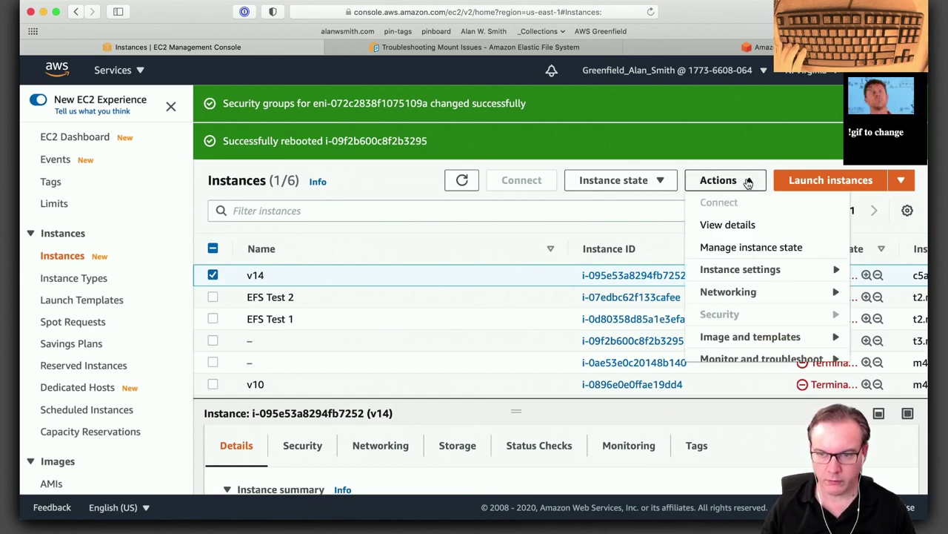
left_click(720, 180)
left_click(661, 182)
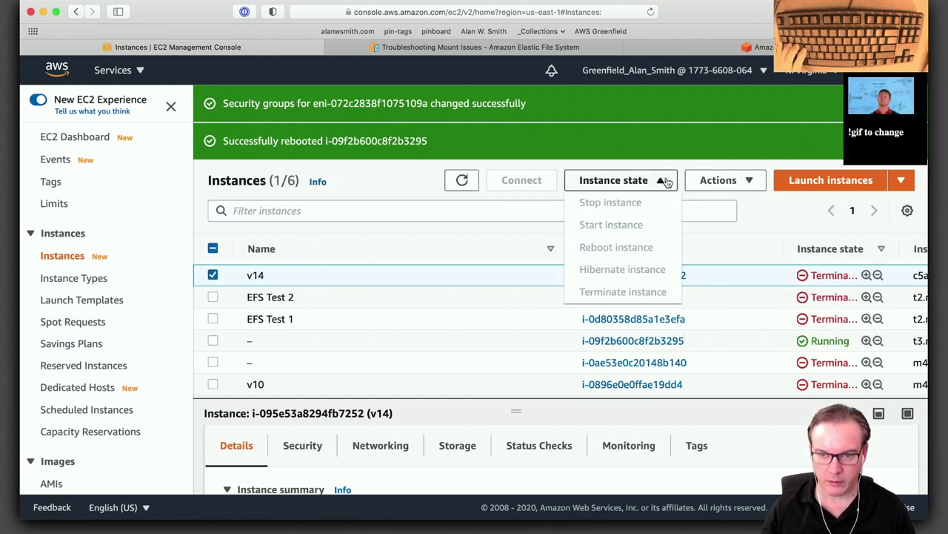
left_click(661, 182)
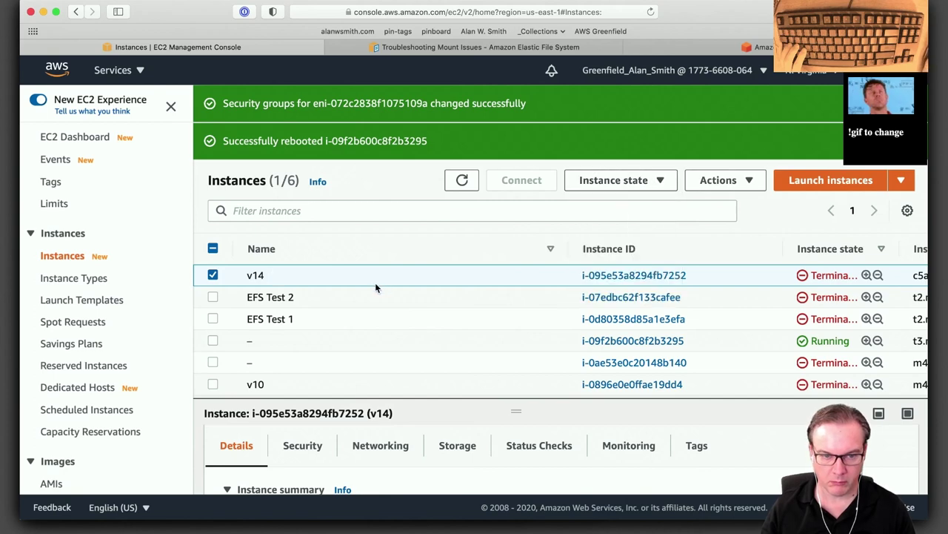
left_click(215, 275)
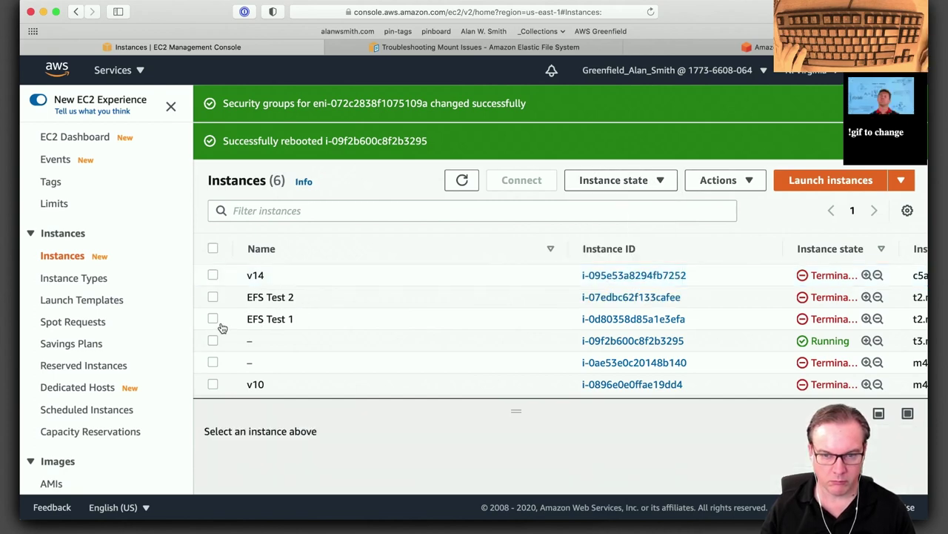
Stop the running instance i-09f2b600c8f2b3295, then go back to the EFS file system page.
left_click(213, 340)
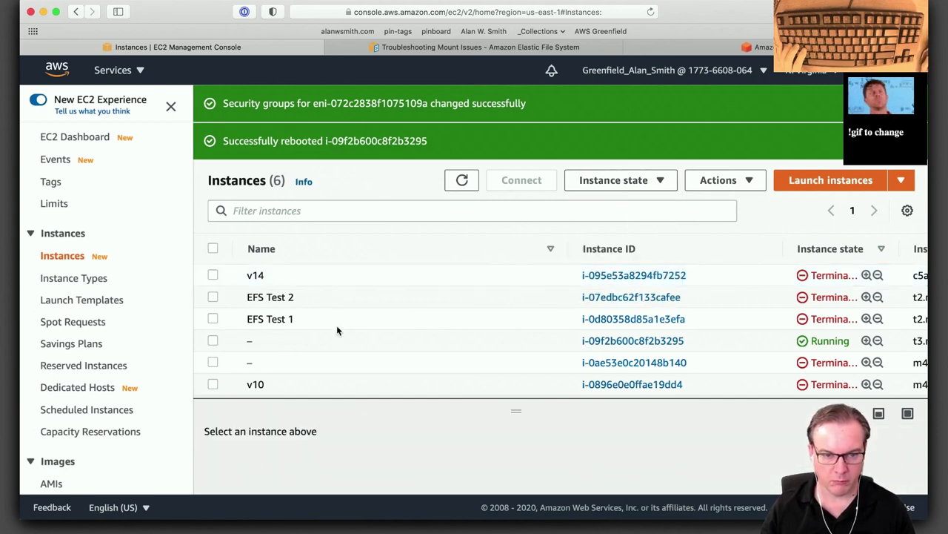
left_click(661, 181)
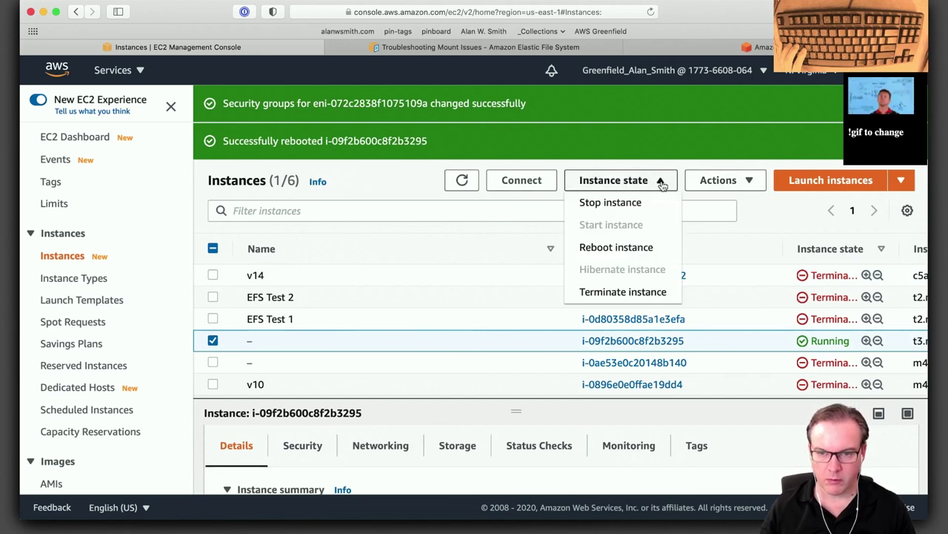
left_click(638, 204)
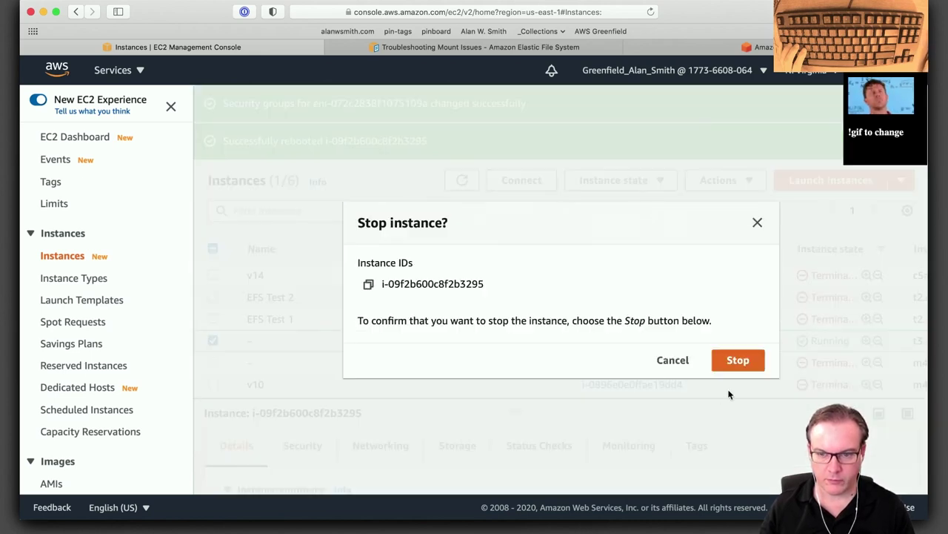
left_click(735, 358)
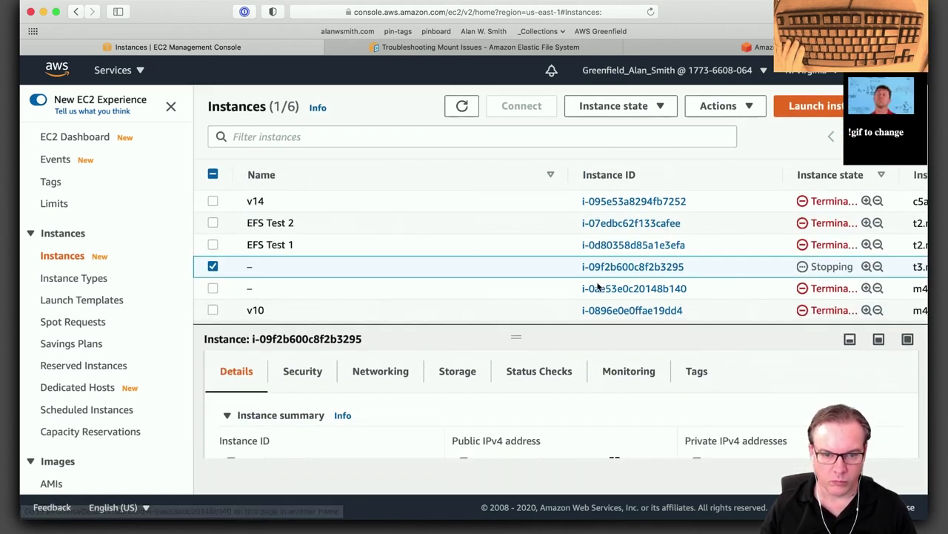
scroll(770, 404, "down", 3)
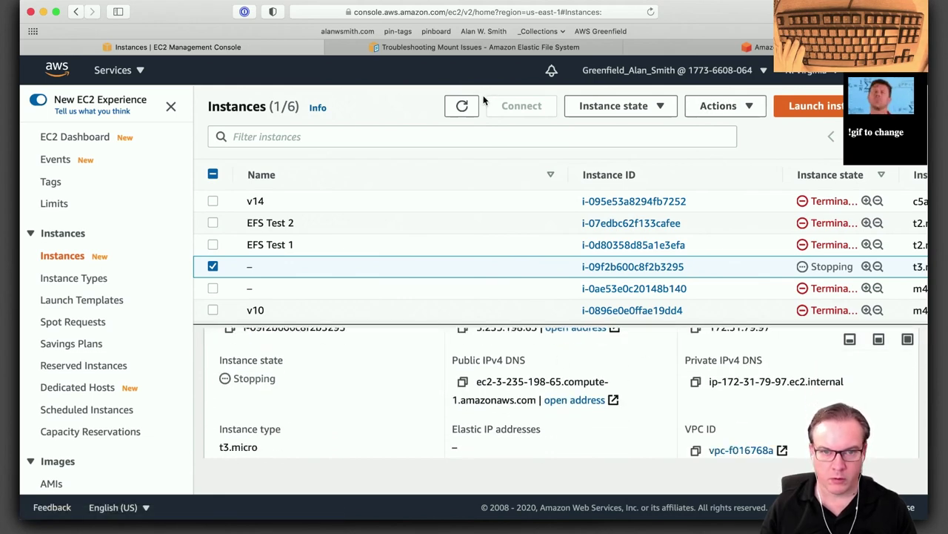
key("ctrl+Tab")
scroll(491, 300, "up", 15)
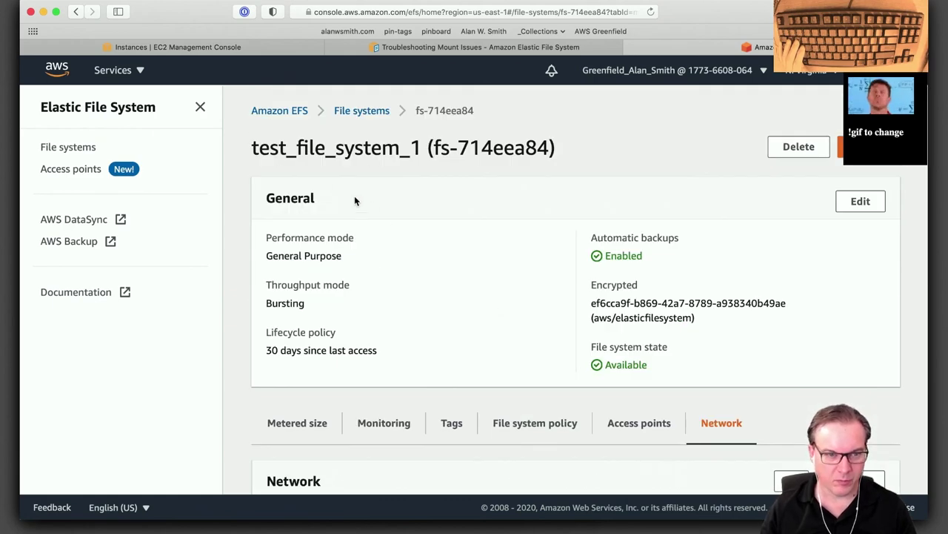
Search Google for 'efs price' and open the Amazon EFS Pricing result in a new tab.
key("super+t")
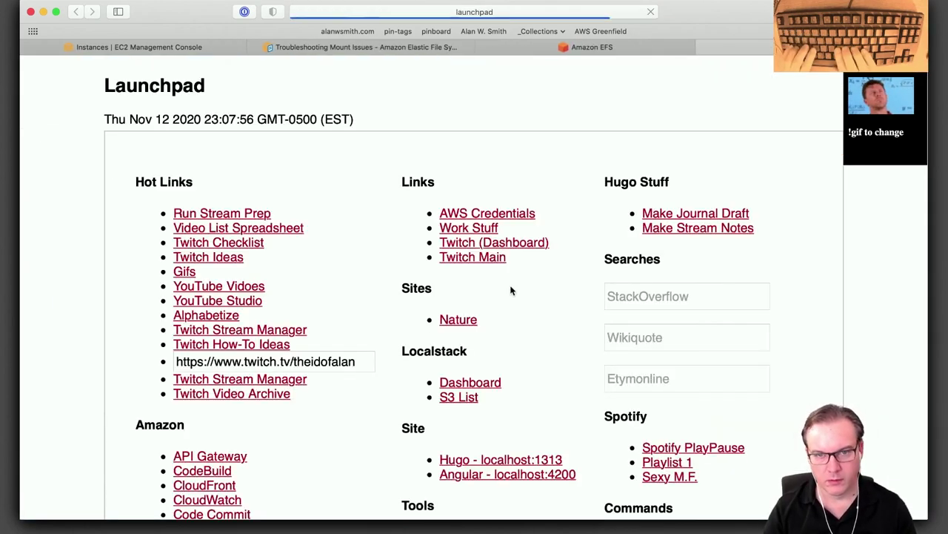
type("efx")
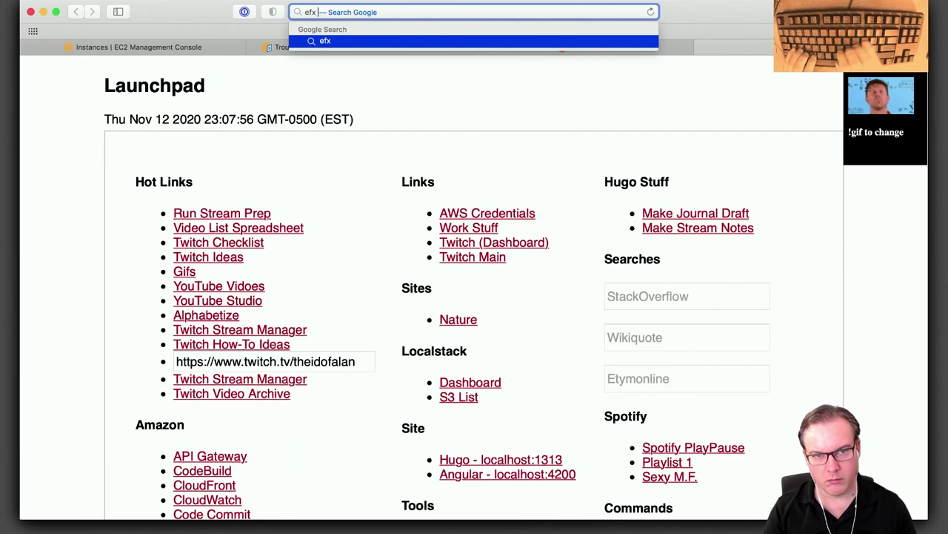
key("BackSpace")
type("s price")
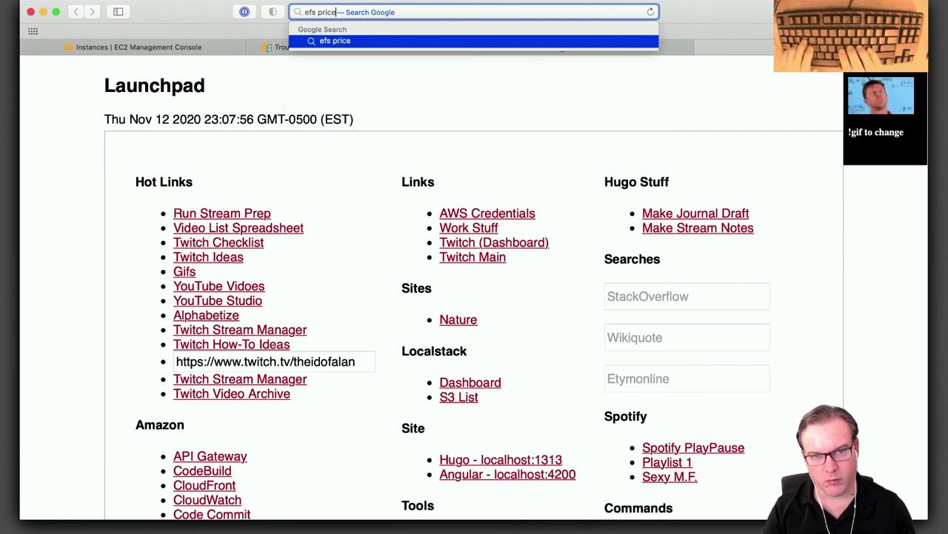
key("Return")
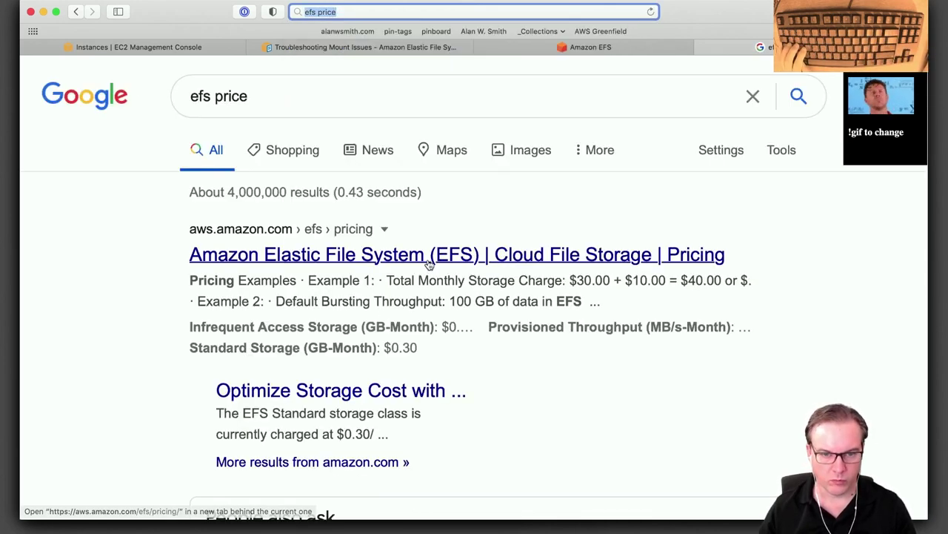
left_click(432, 255, "super")
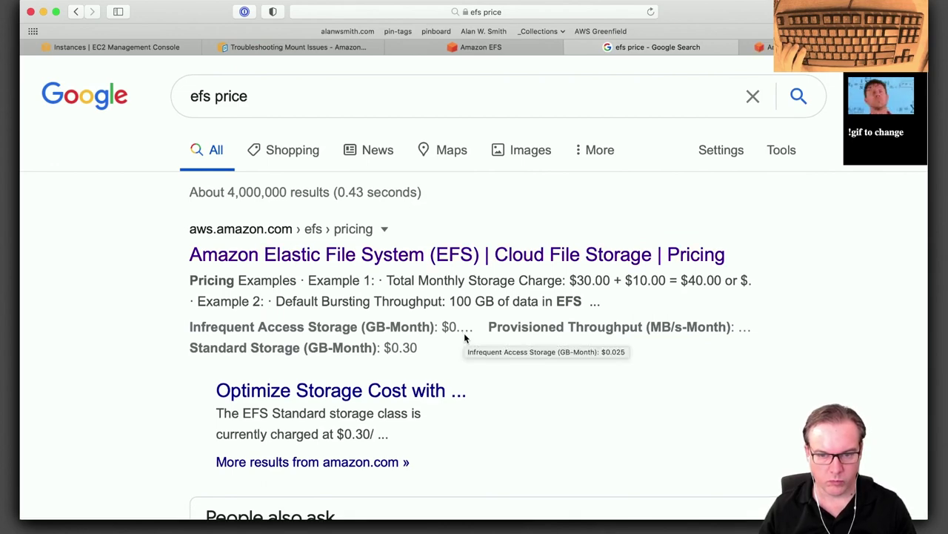
On the EFS pricing page, highlight the $0.30 per GB-month Standard Storage price.
key("ctrl+Tab")
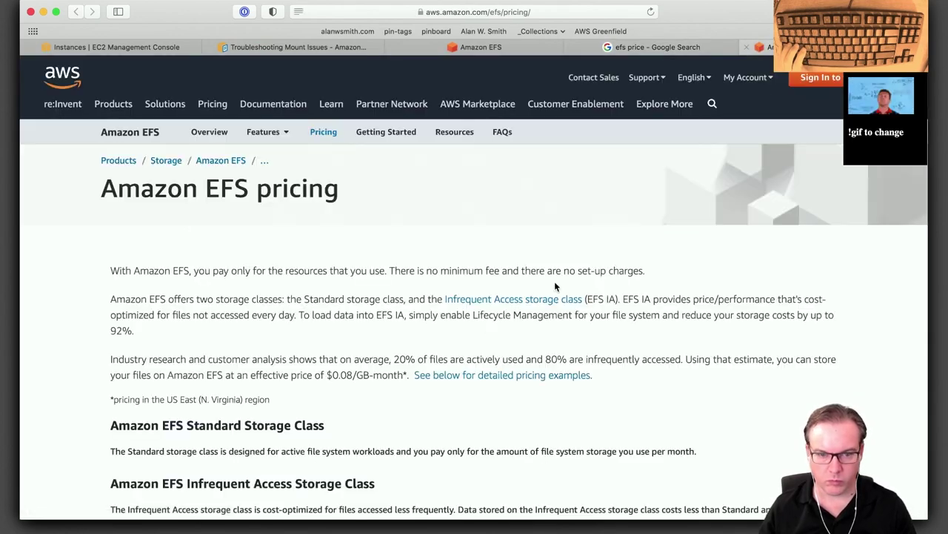
scroll(485, 406, "down", 3)
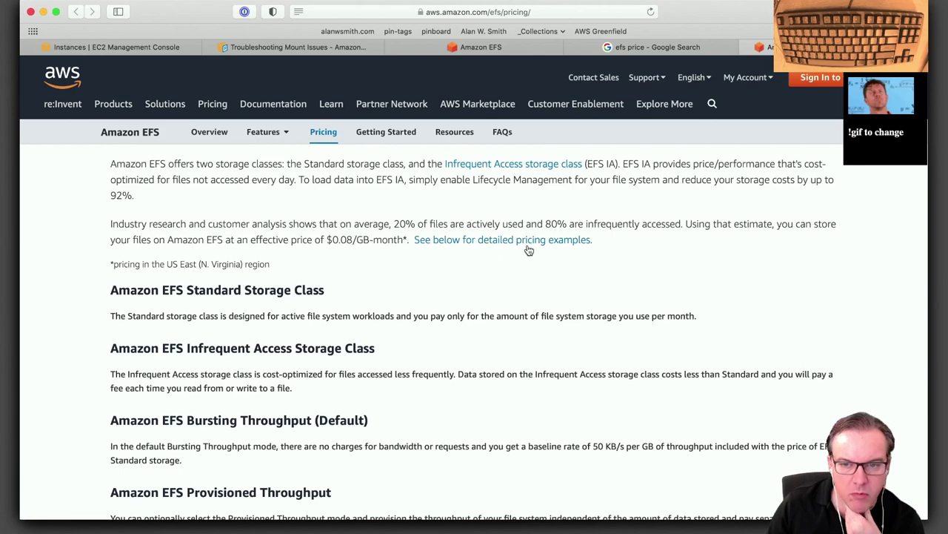
scroll(479, 319, "up", 3)
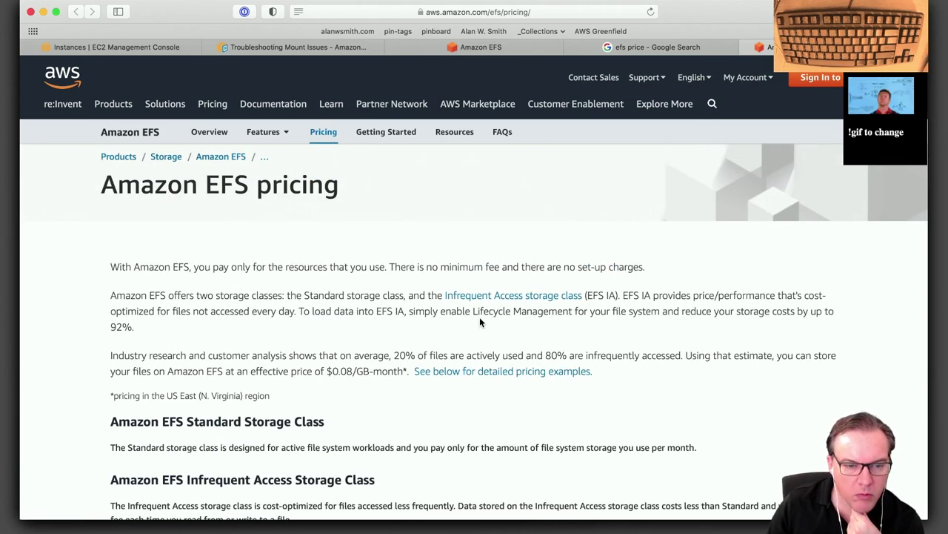
scroll(479, 320, "down", 3)
scroll(480, 322, "down", 10)
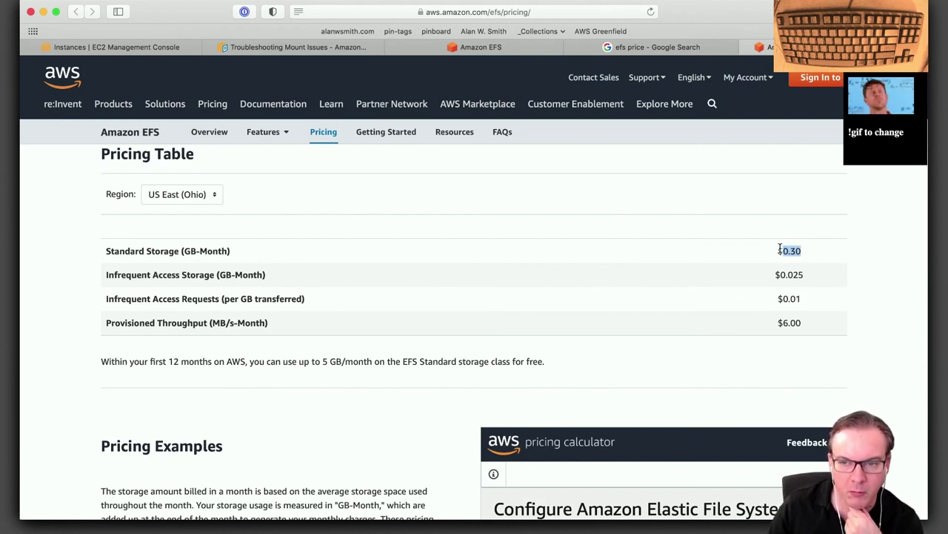
left_click_drag(780, 249, 778, 247)
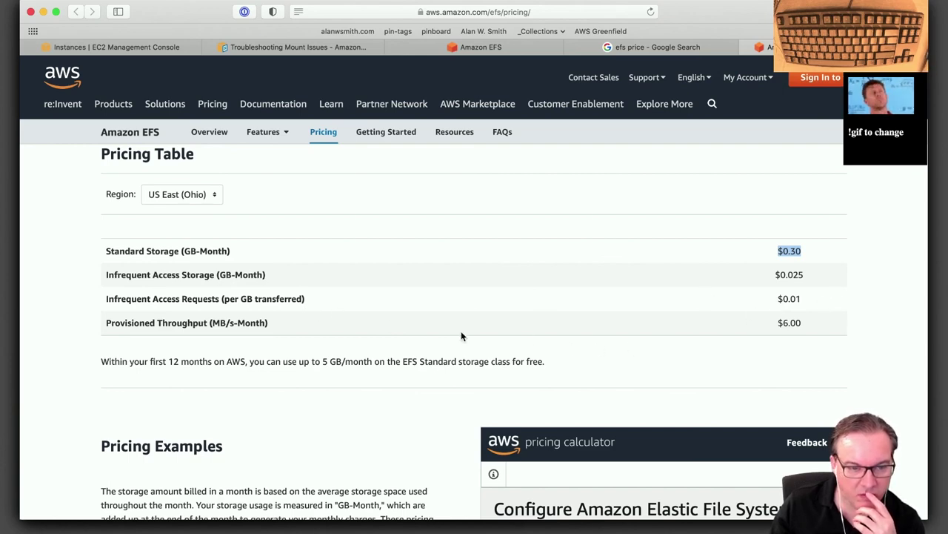
Look through the pricing examples, then close the pricing and Google search pages.
scroll(415, 385, "down", 5)
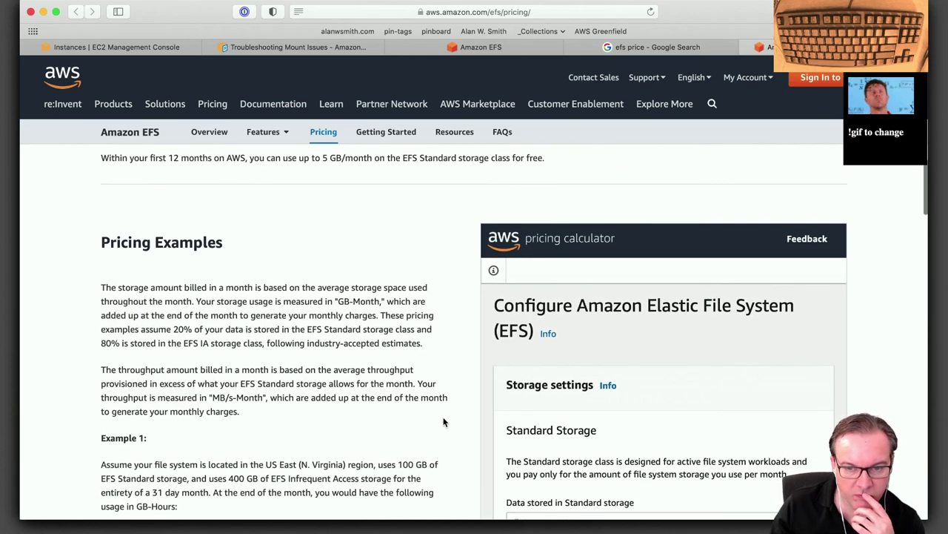
scroll(444, 422, "down", 3)
scroll(443, 422, "down", 10)
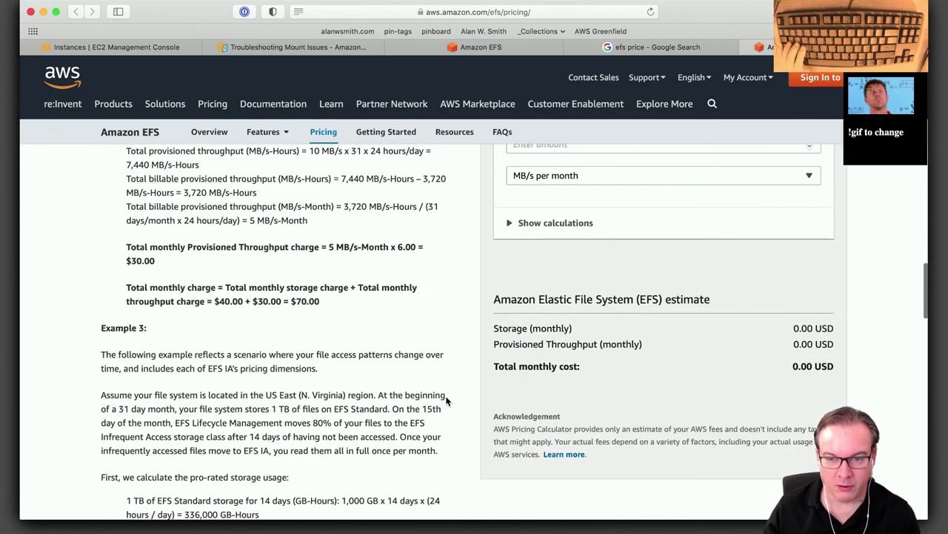
scroll(445, 412, "up", 5)
scroll(445, 399, "up", 15)
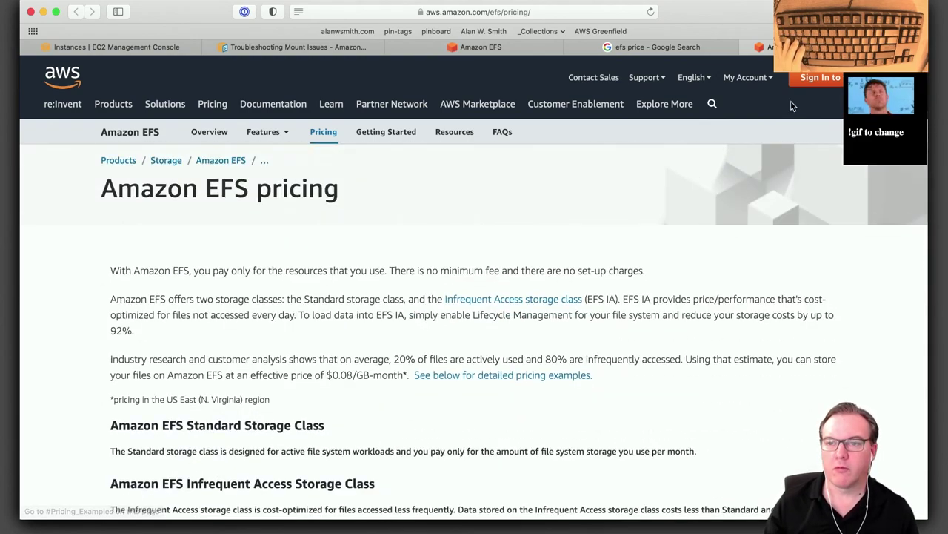
key("super+w")
key("super+w")
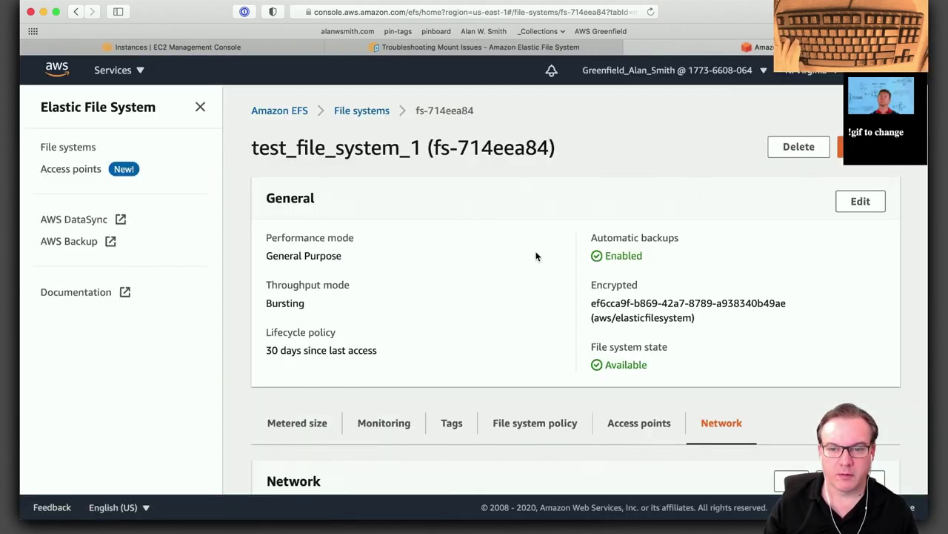
key("super+w")
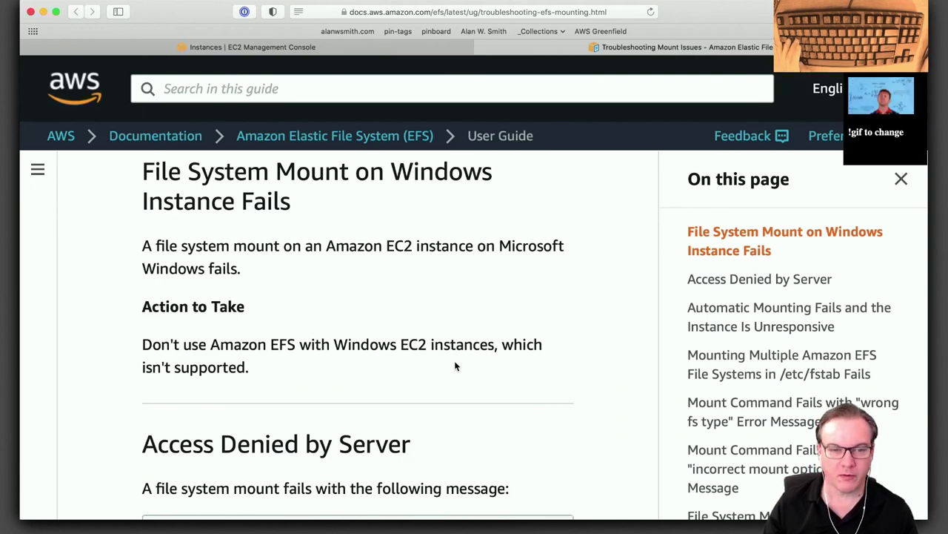
Scroll the Troubleshooting Mount Issues guide back up to its title.
scroll(424, 348, "up", 10)
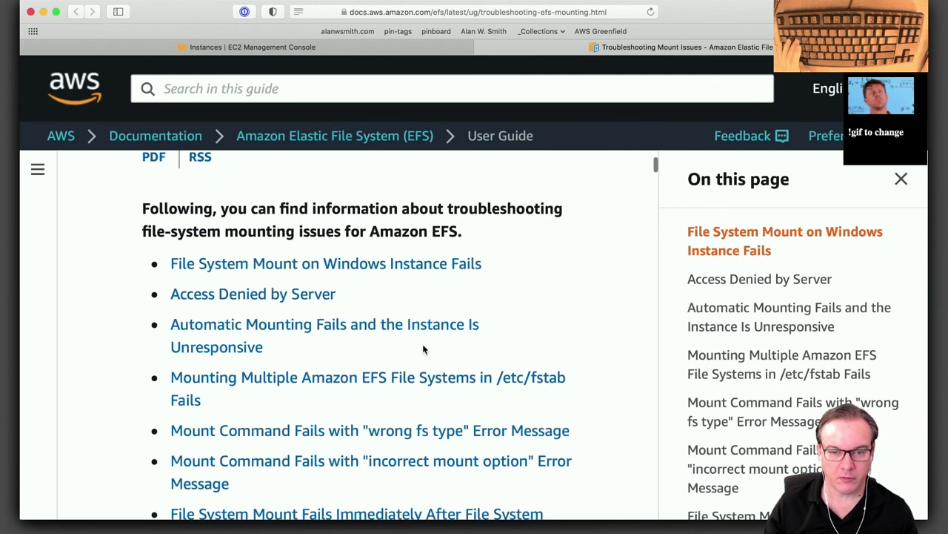
scroll(423, 344, "up", 3)
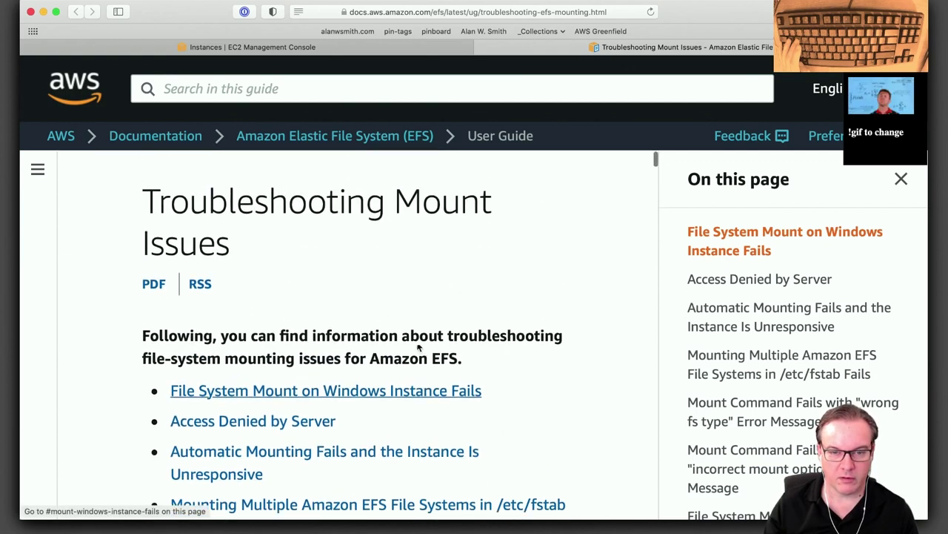